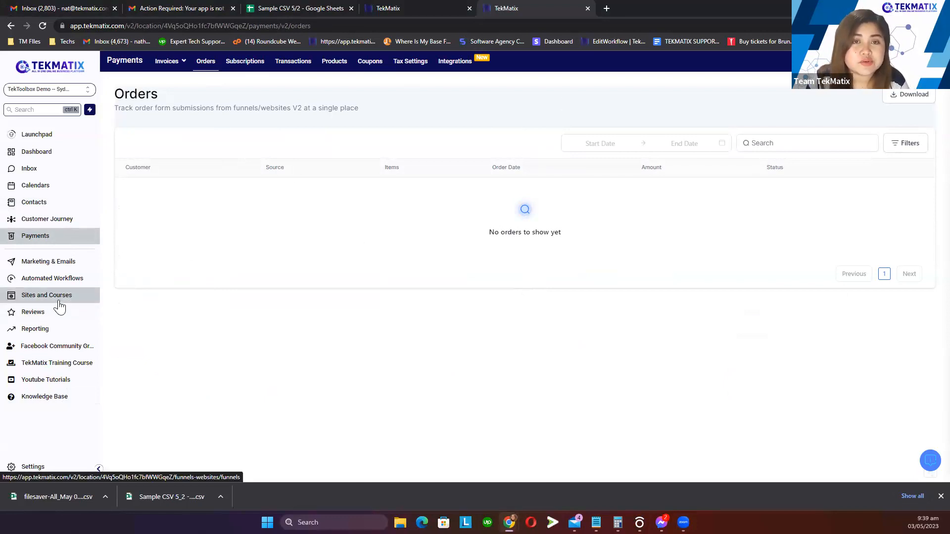
Open the Memberships Analytics Course Progress report for the How to Use TekMatix Learner App course
click(60, 306)
mouse_move(324, 61)
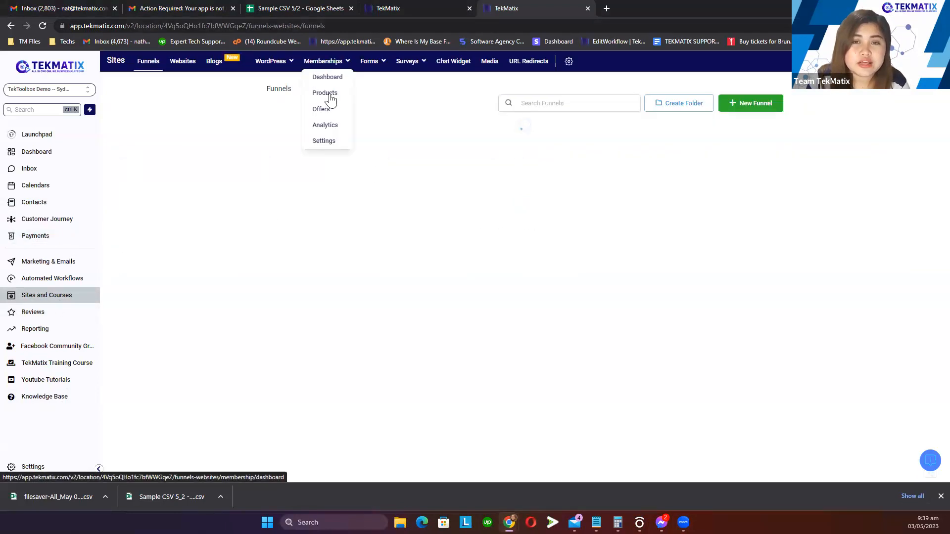
click(331, 127)
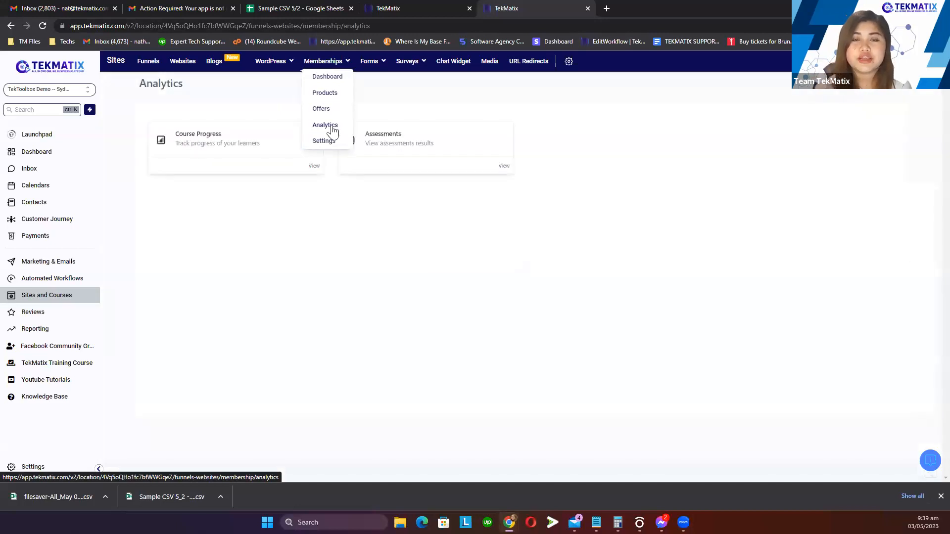
click(227, 157)
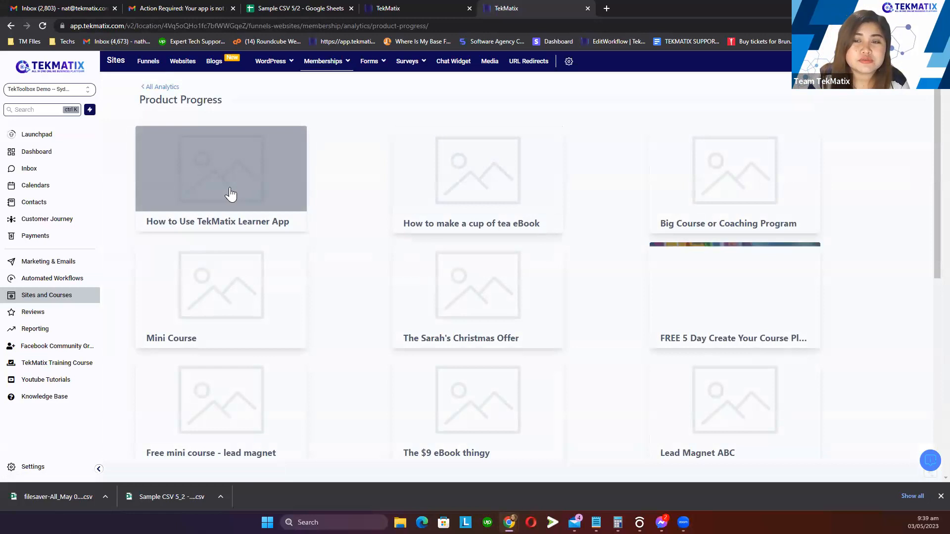
scroll(581, 254, down, 2)
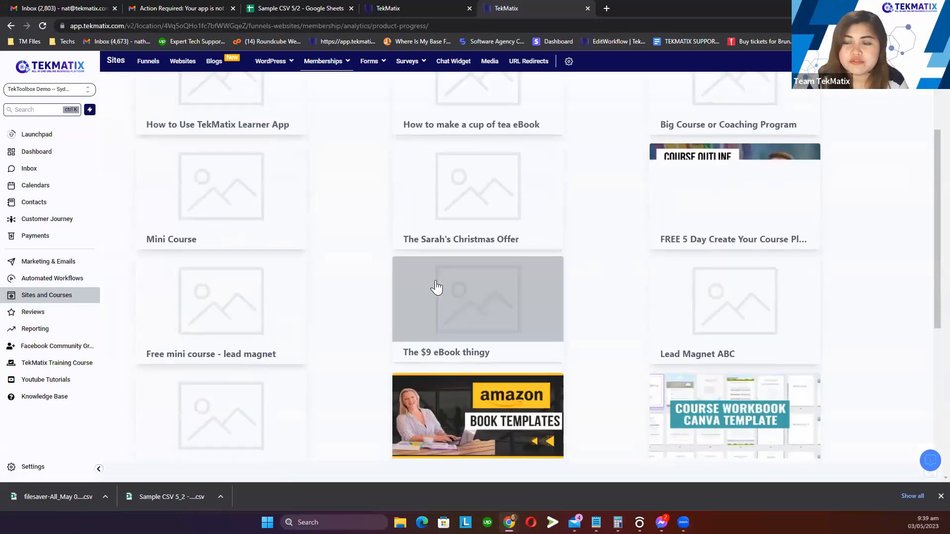
scroll(436, 288, up, 2)
click(273, 183)
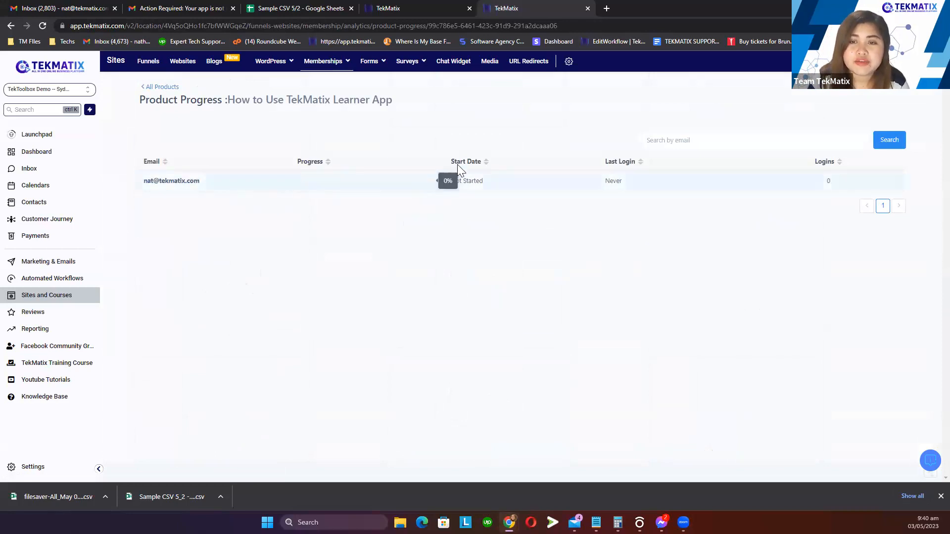
Select the learner's email address in the progress table, then clear the selection
triple_click(173, 183)
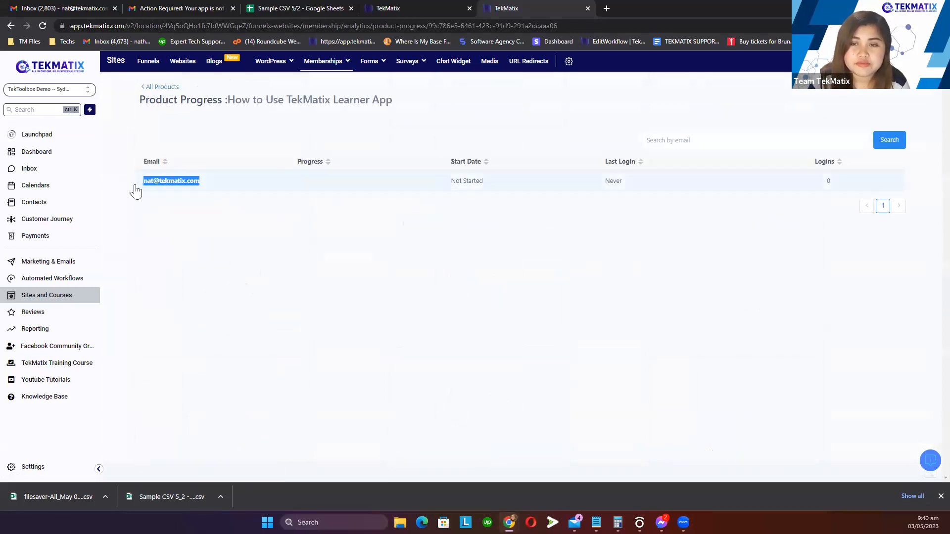
click(594, 283)
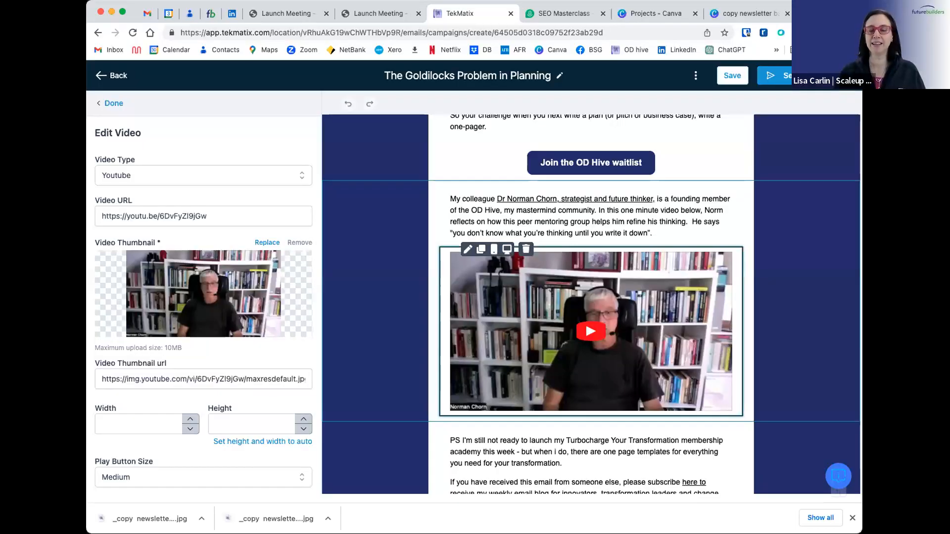
scroll(594, 305, up, 10)
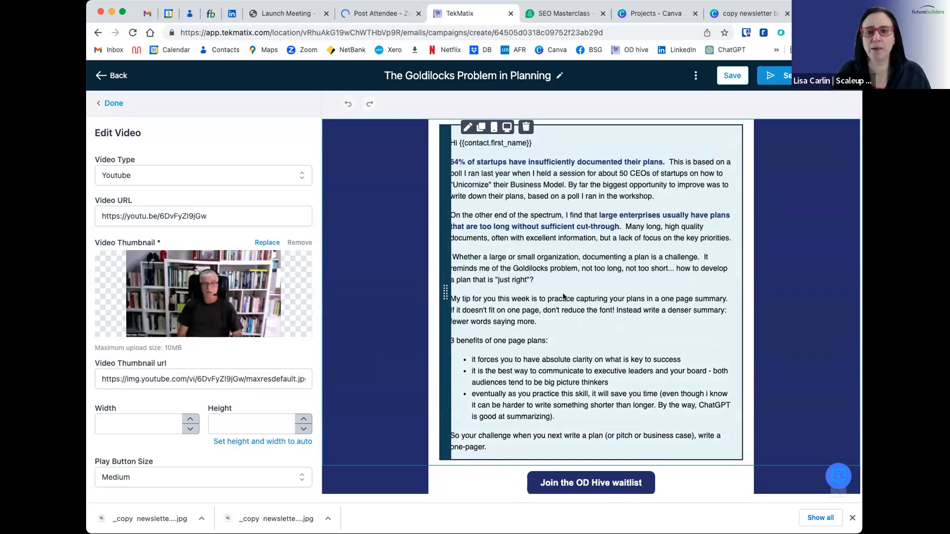
scroll(559, 412, down, 2)
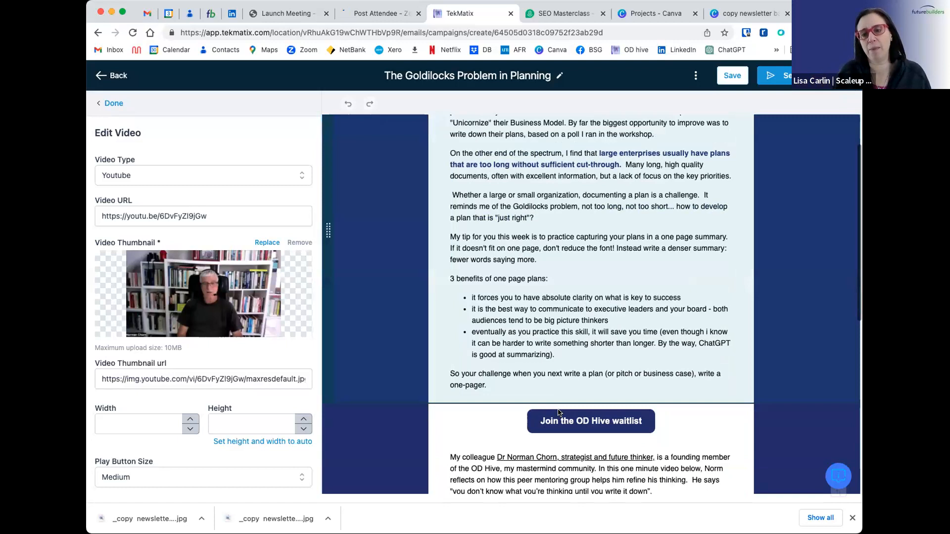
scroll(558, 412, down, 4)
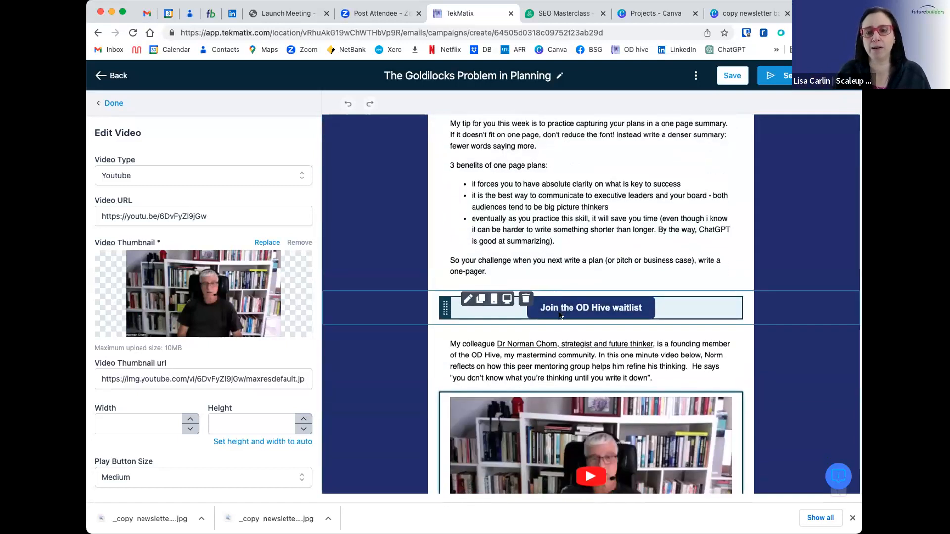
scroll(560, 315, down, 5)
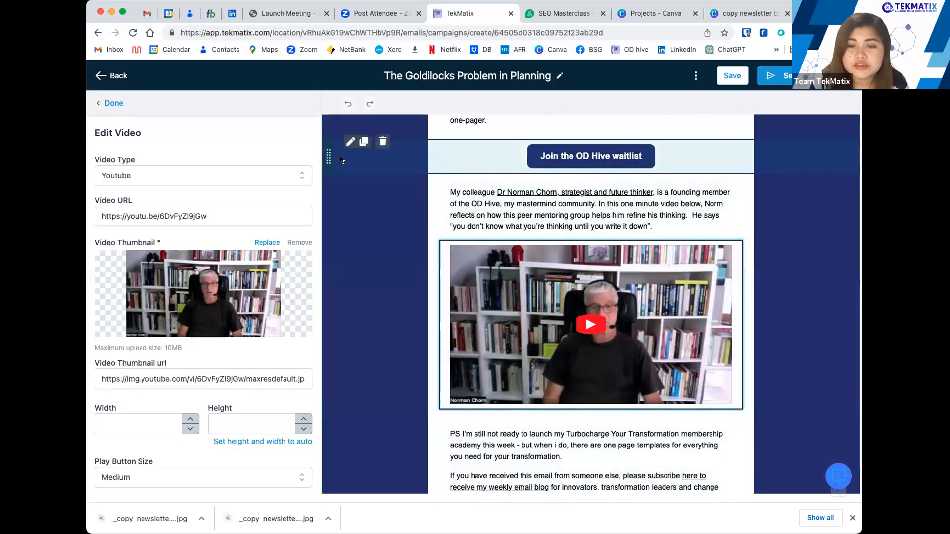
drag(325, 237, 334, 138)
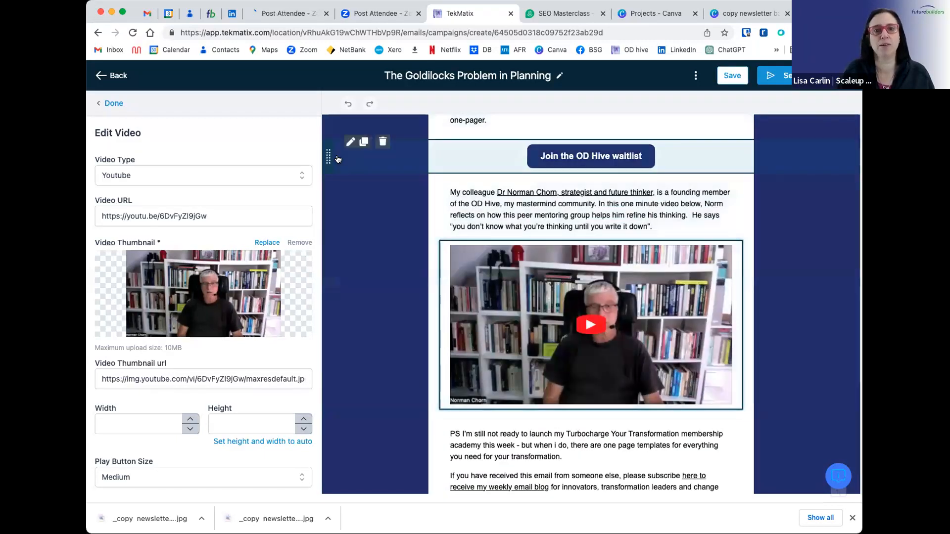
mouse_move(330, 426)
mouse_down()
mouse_move(329, 404)
mouse_move(327, 435)
mouse_up()
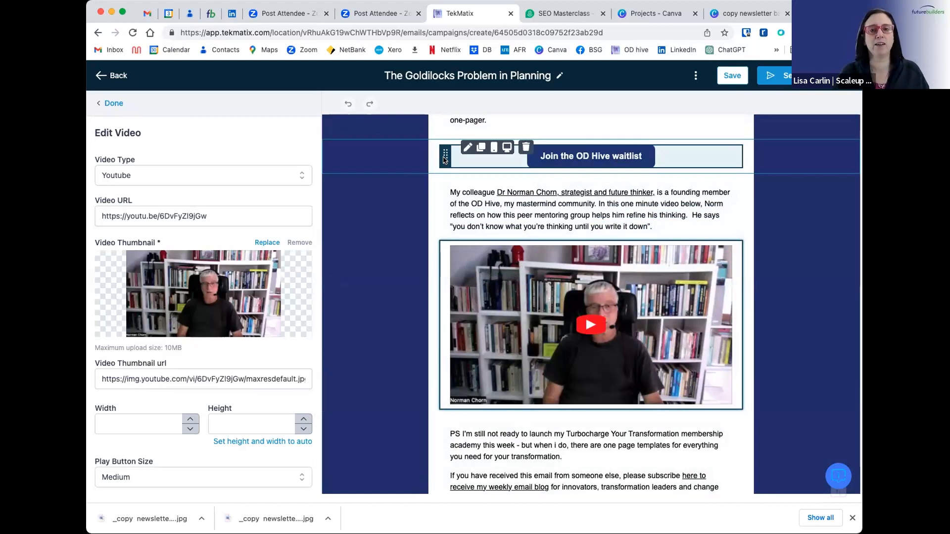
drag(445, 175, 482, 417)
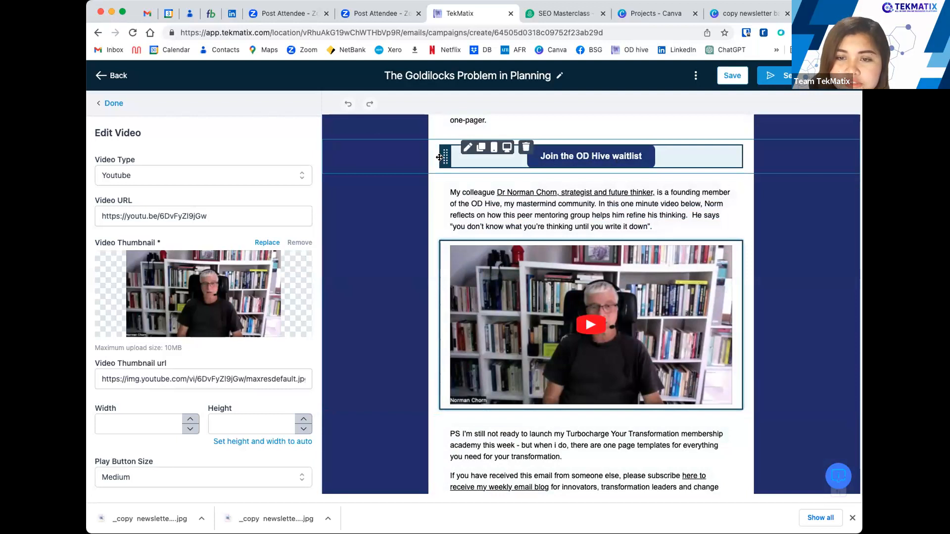
mouse_move(461, 292)
mouse_down()
mouse_move(457, 425)
mouse_move(546, 165)
mouse_up()
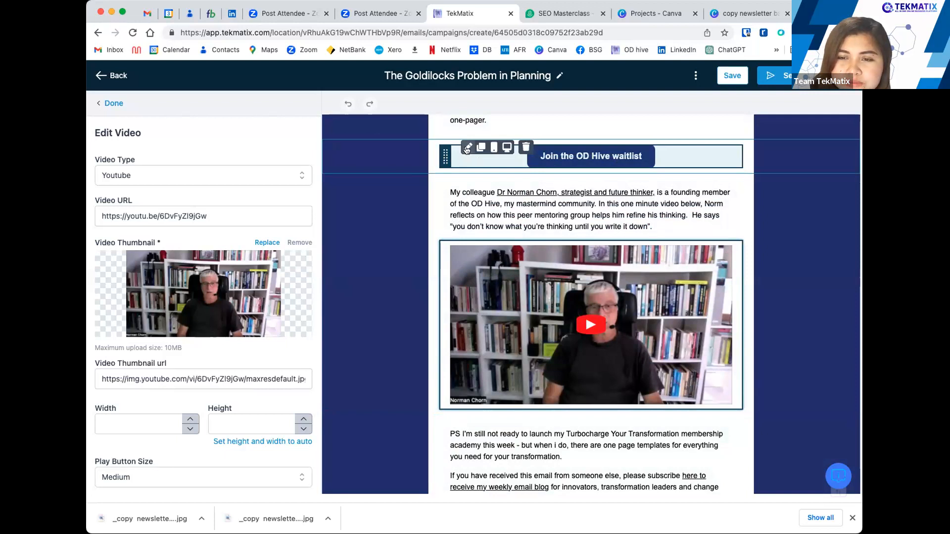
click(550, 155)
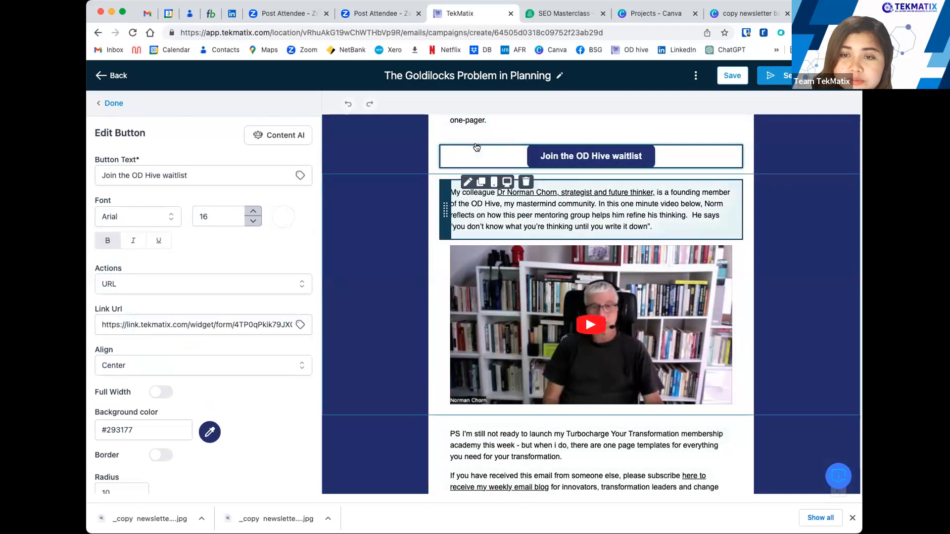
click(479, 147)
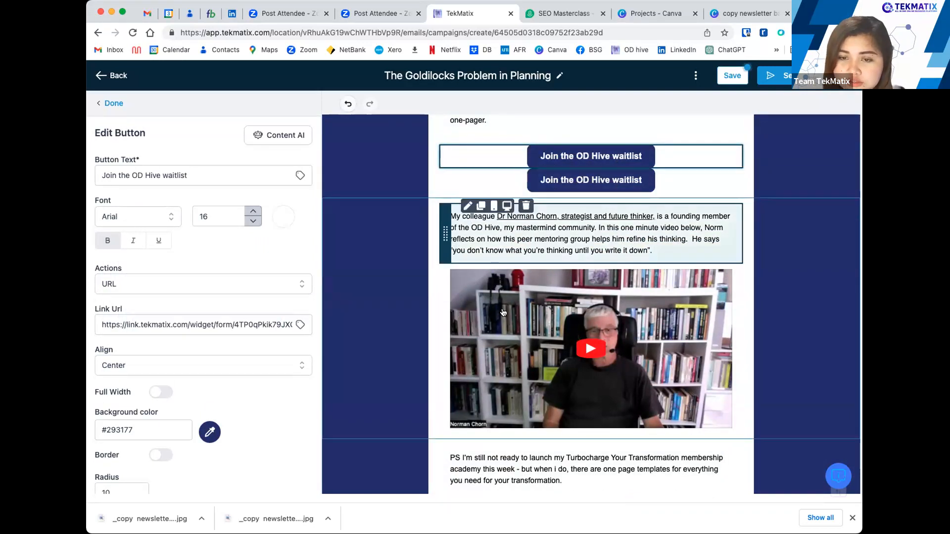
click(388, 266)
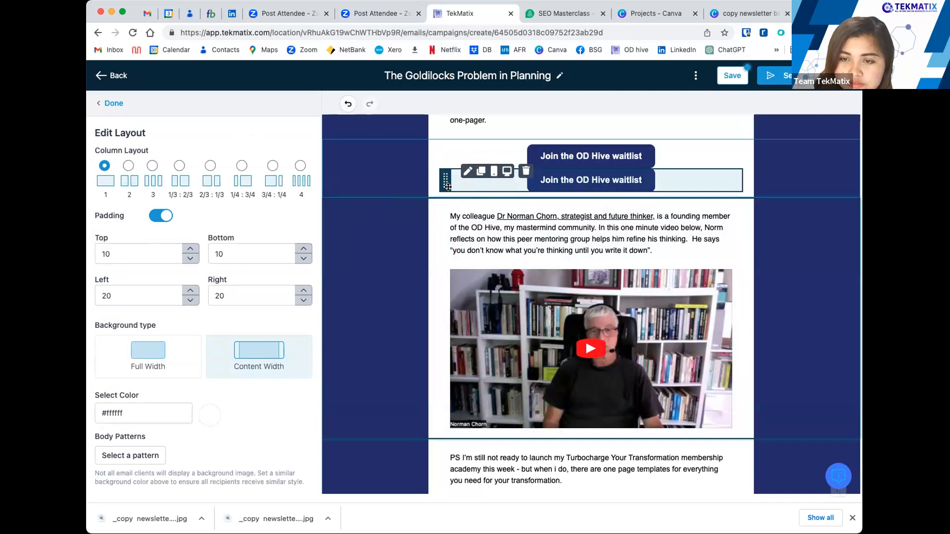
drag(467, 285, 470, 193)
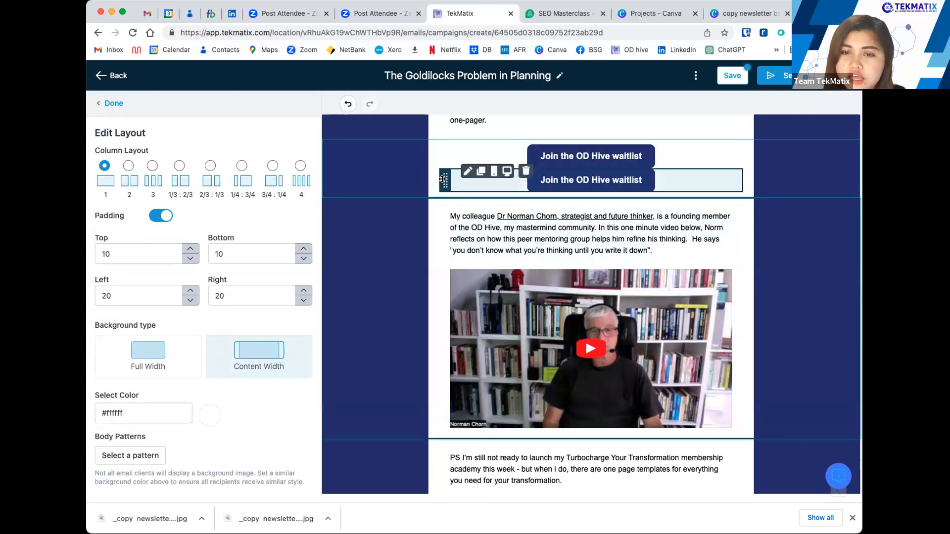
click(524, 172)
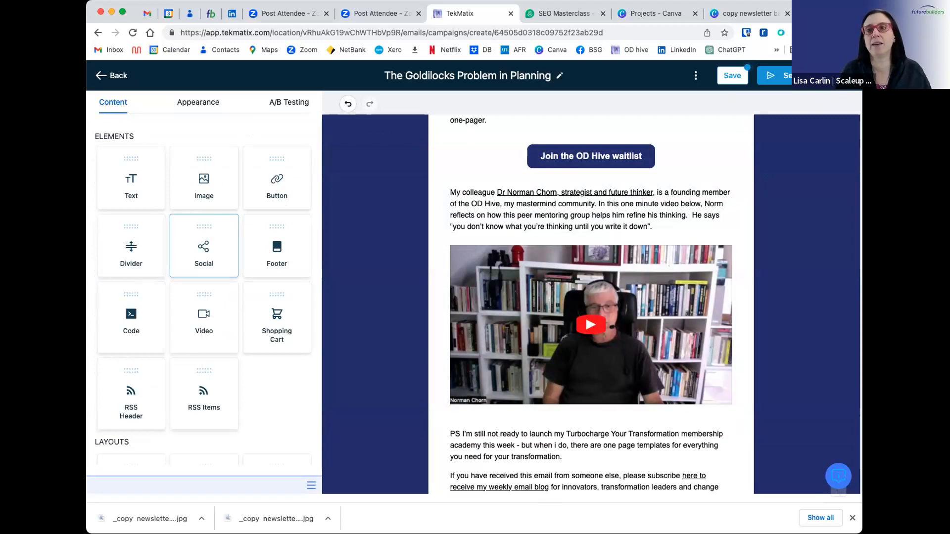
Save The Goldilocks Problem in Planning email and go back to the campaign emails list
click(734, 76)
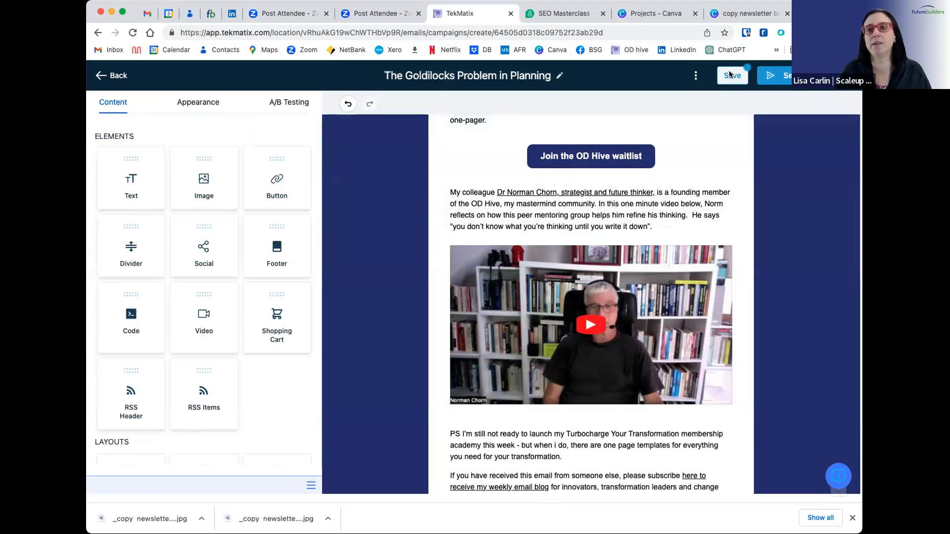
click(102, 75)
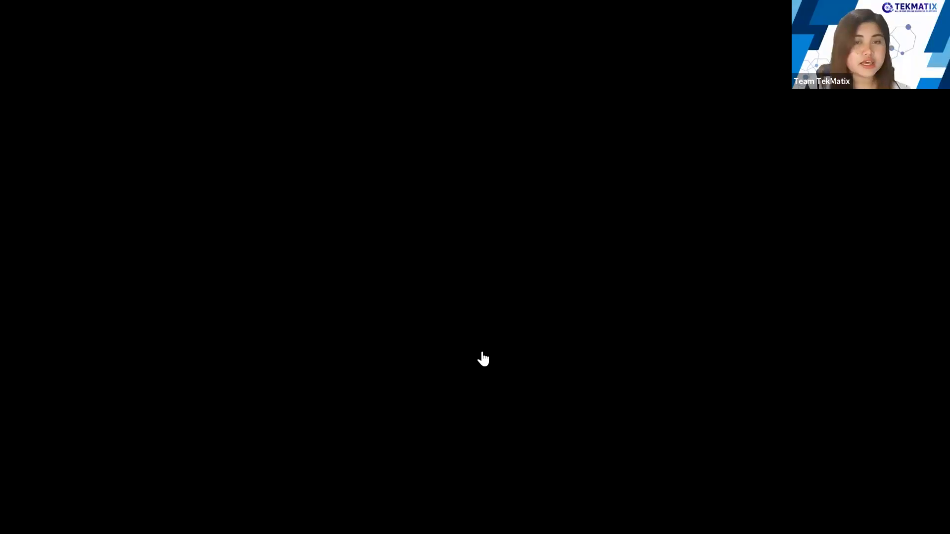
scroll(591, 319, up, 1)
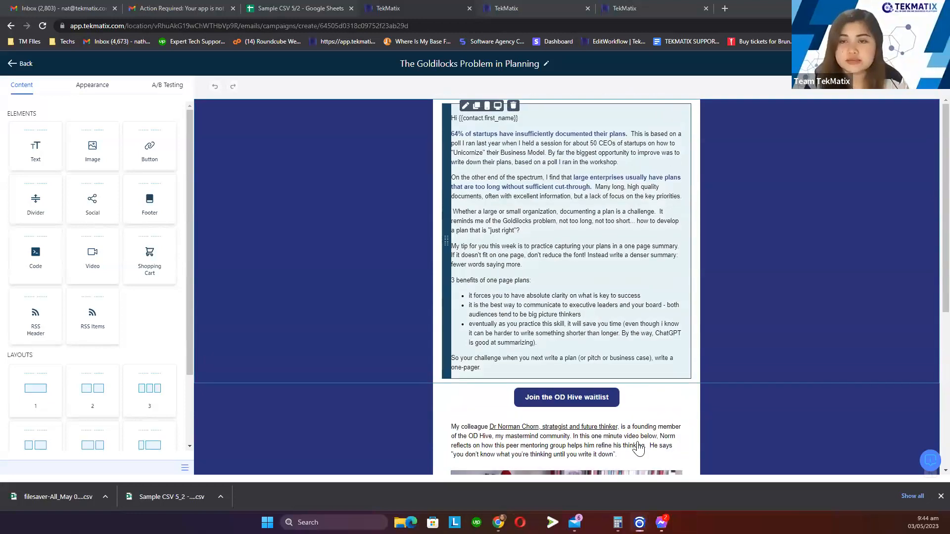
scroll(649, 427, down, 4)
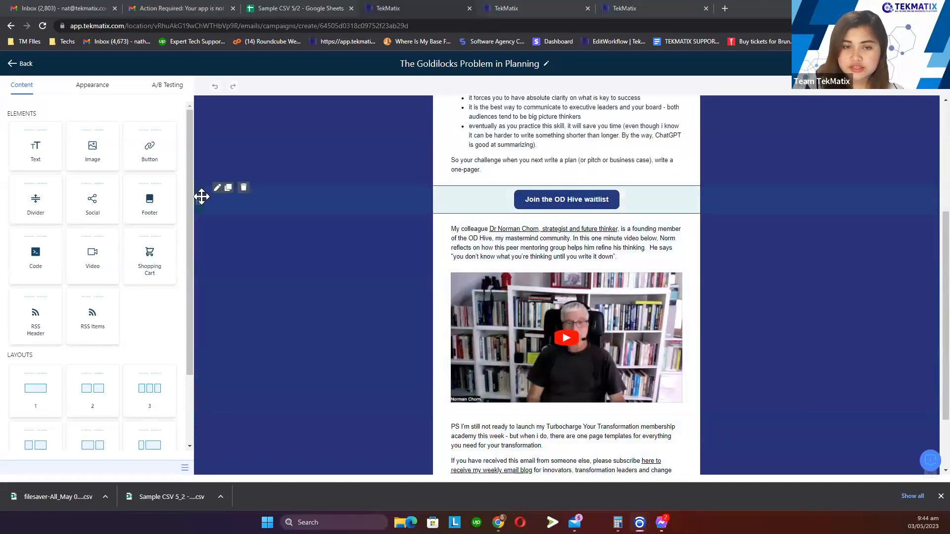
drag(195, 198, 218, 382)
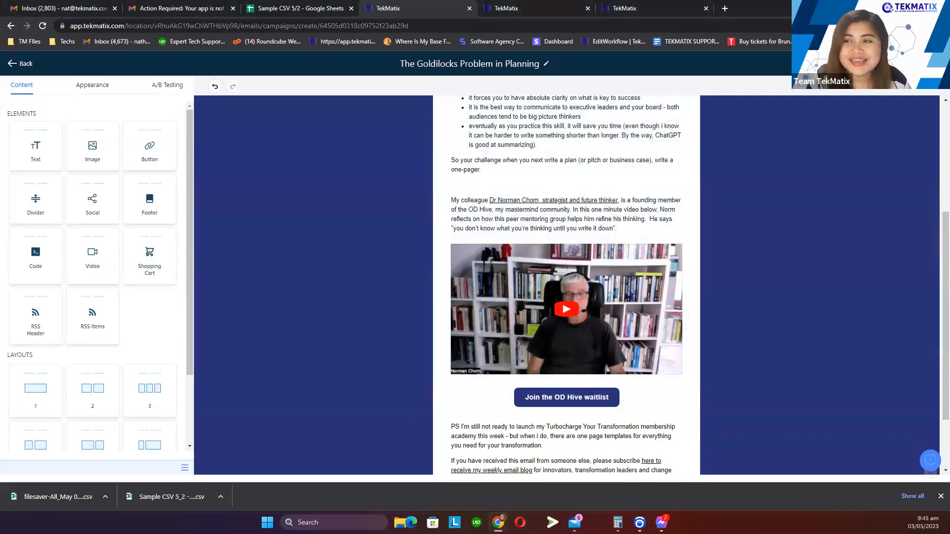
mouse_move(597, 202)
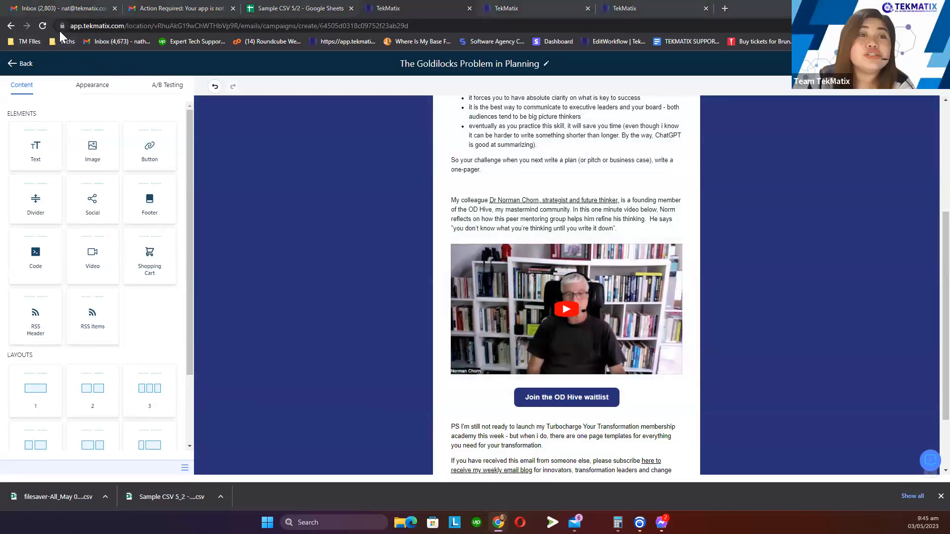
Switch to the Product Progress tab and zoom the page in for easier reading
click(651, 15)
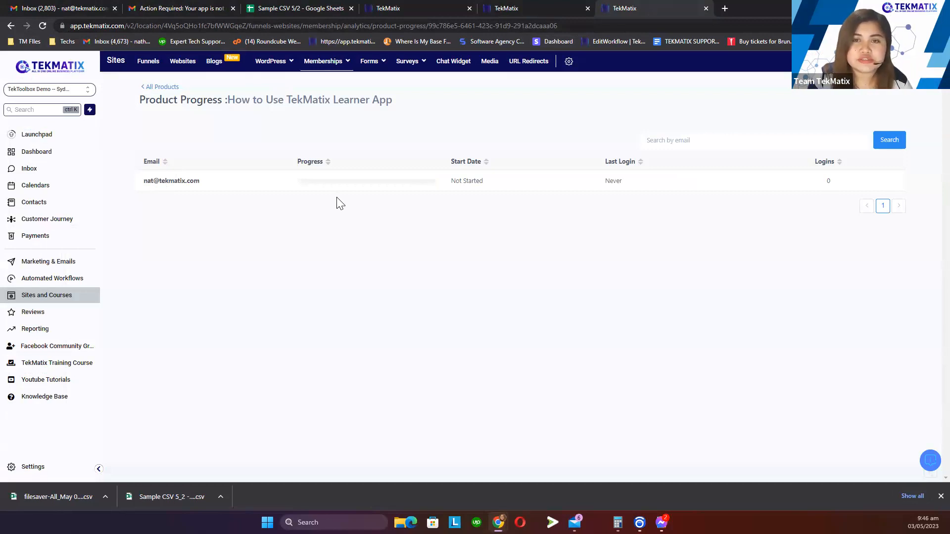
key(ctrl+plus)
key(ctrl+plus)
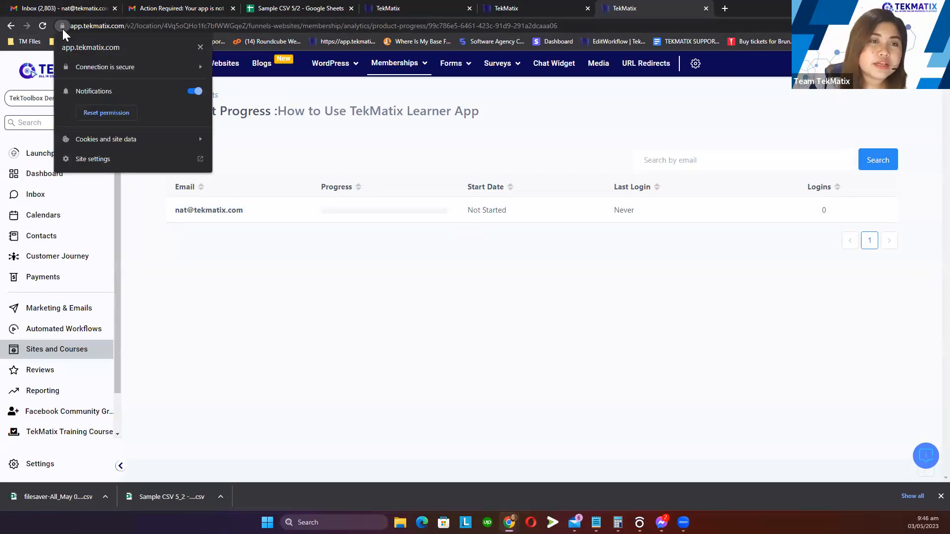
Review app.tekmatix.com's stored cookies, then open the site's full settings page
click(95, 142)
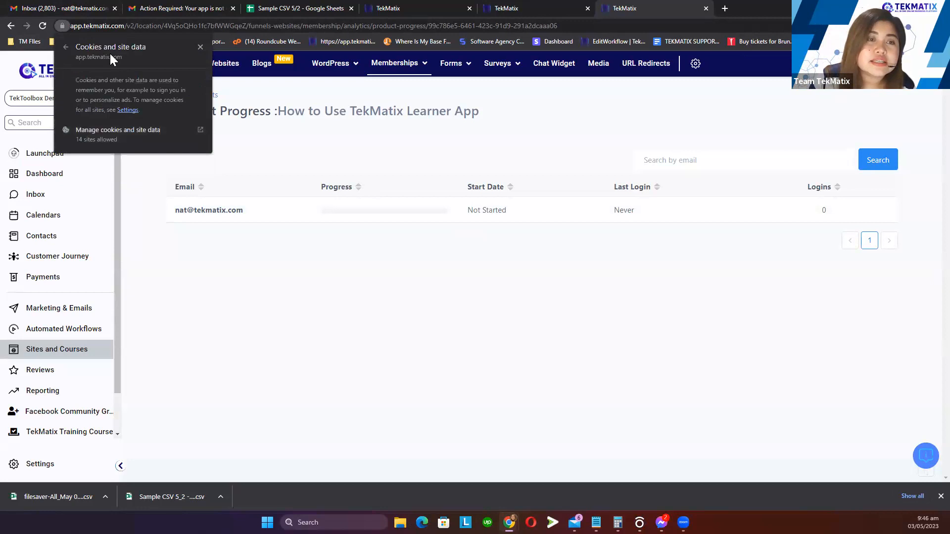
click(113, 134)
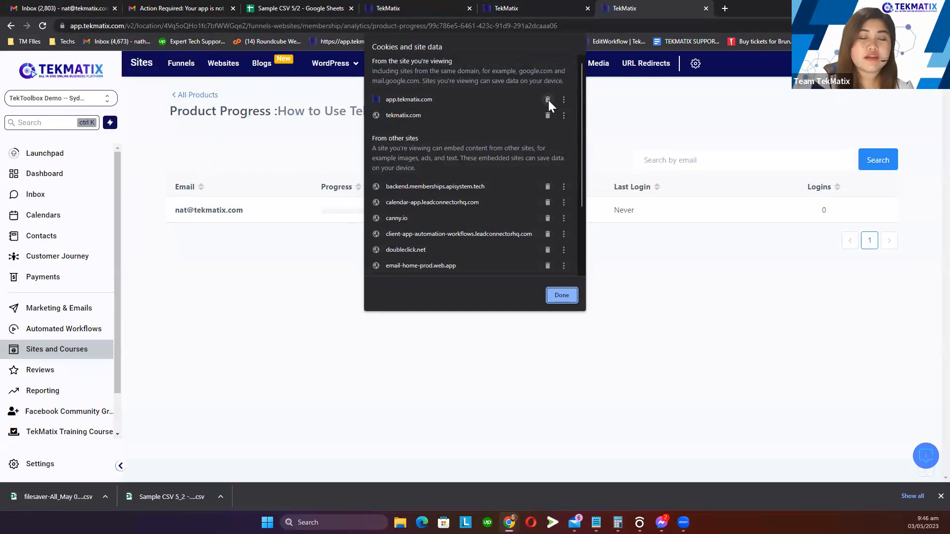
click(562, 295)
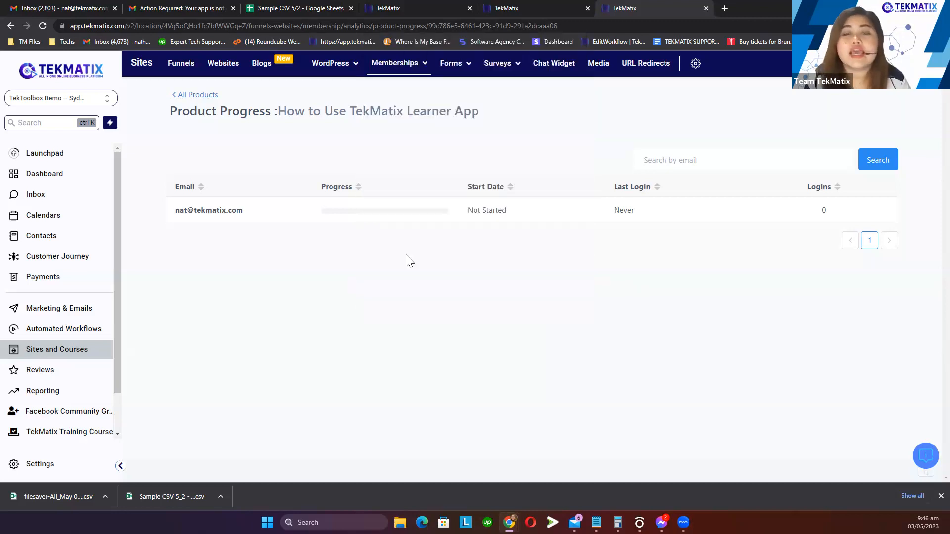
click(62, 24)
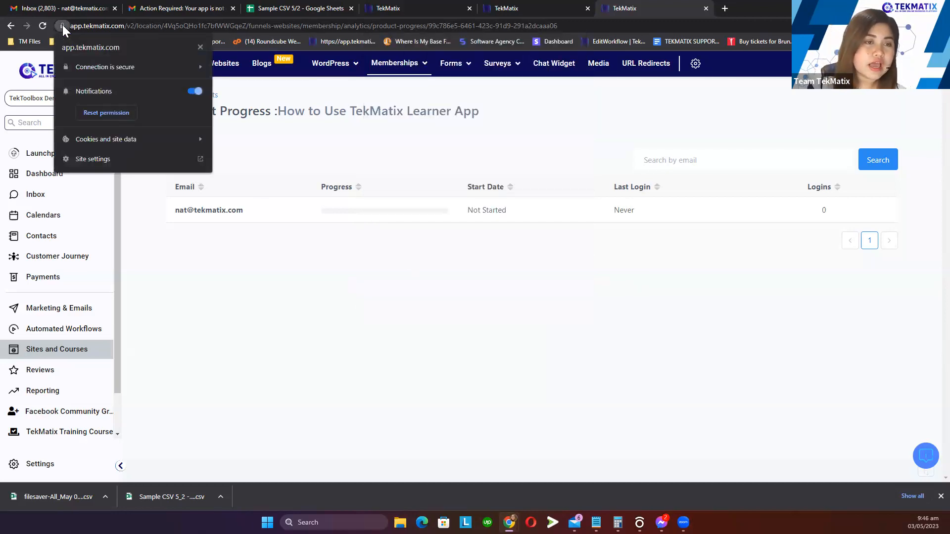
click(118, 165)
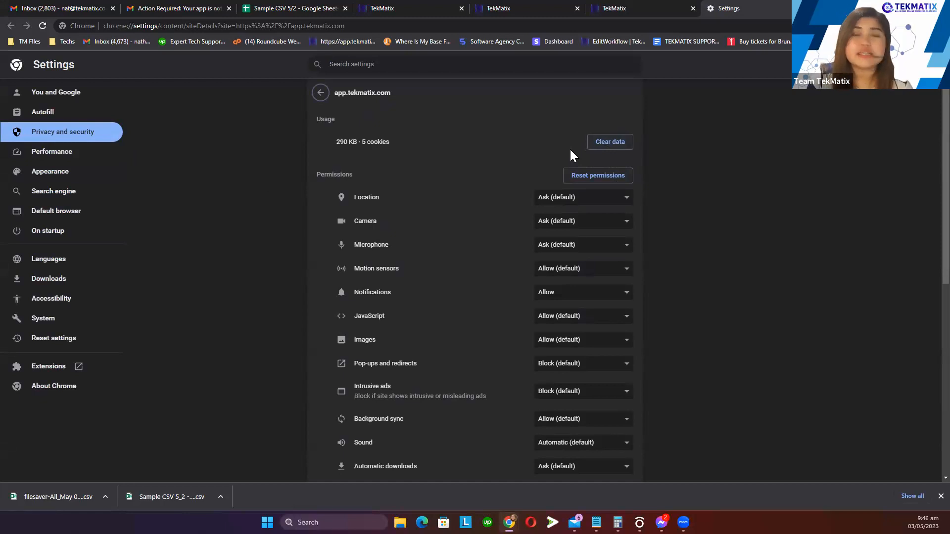
Select the app.tekmatix.com heading on the site settings page
drag(407, 92, 327, 95)
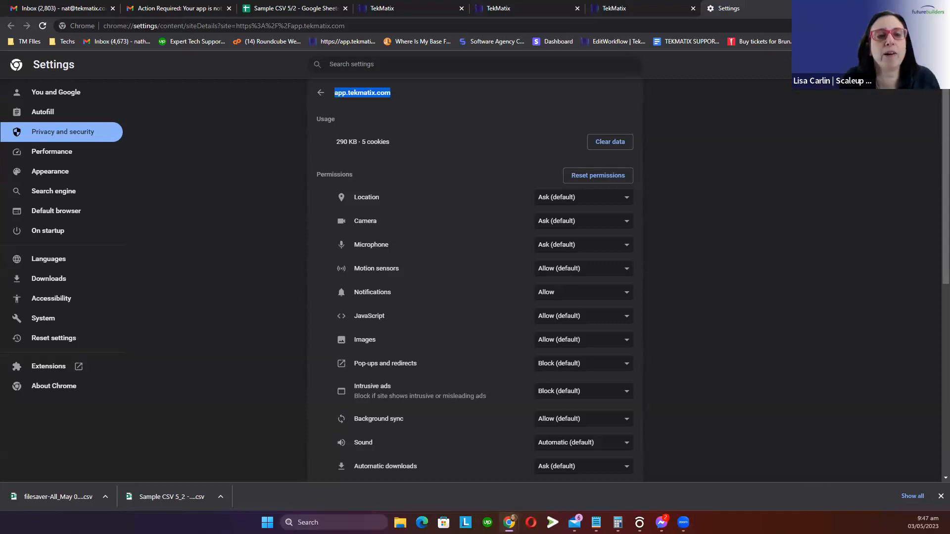
Leave the email editor and return to the top-level email campaign folders
click(600, 8)
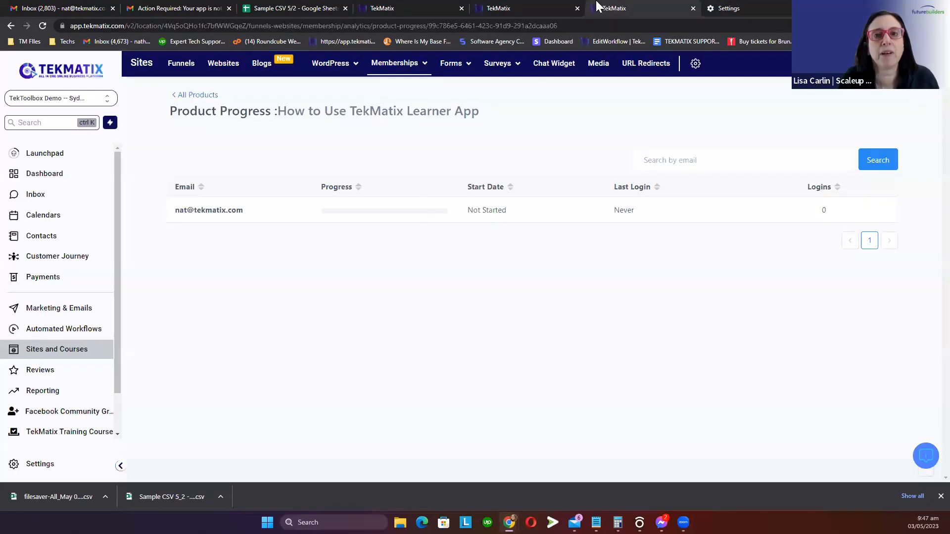
click(547, 8)
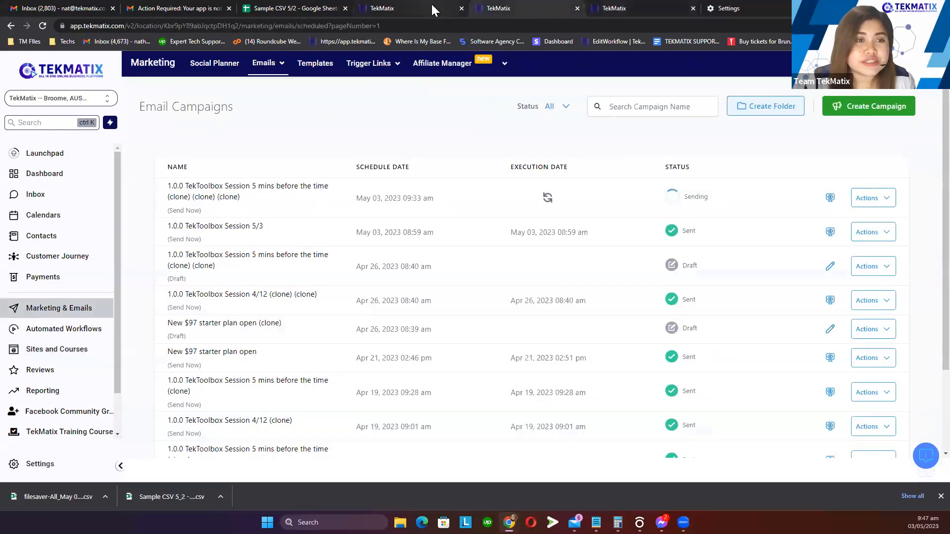
click(432, 9)
click(29, 67)
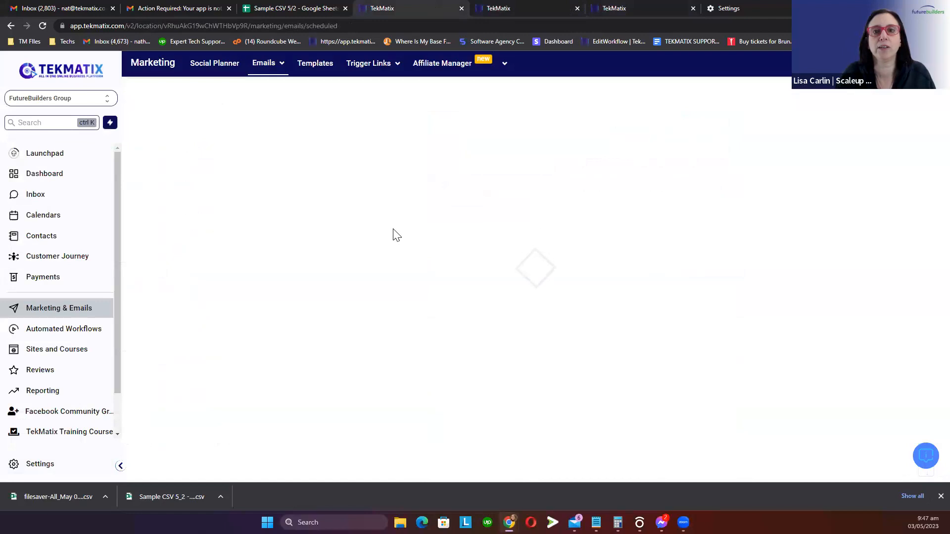
click(158, 164)
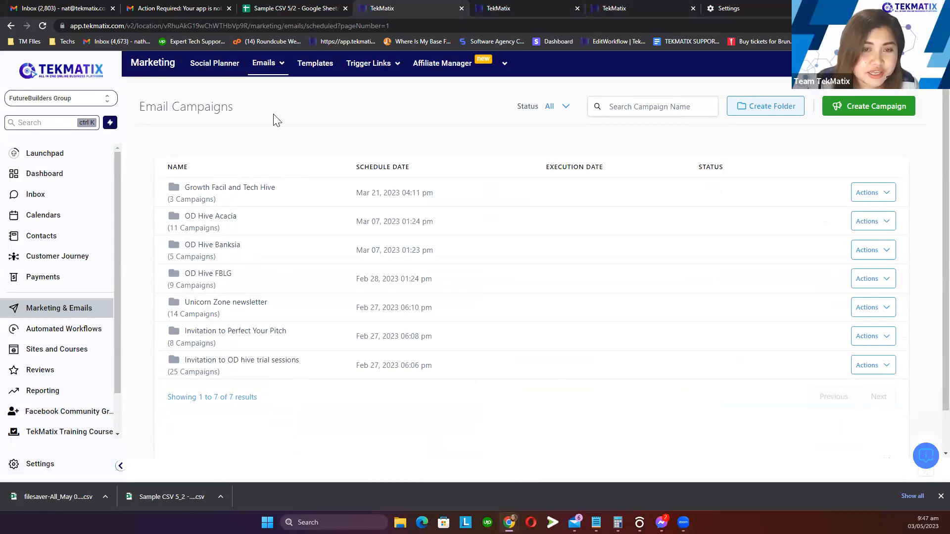
Edit the FBA TYT membership confirmation template from the TBA TYT folder in Email Builder
mouse_move(266, 74)
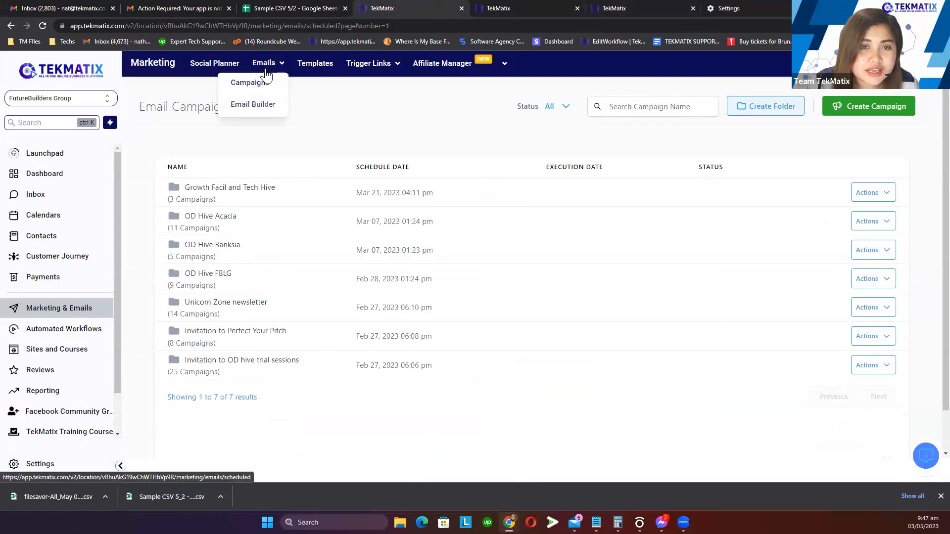
click(259, 105)
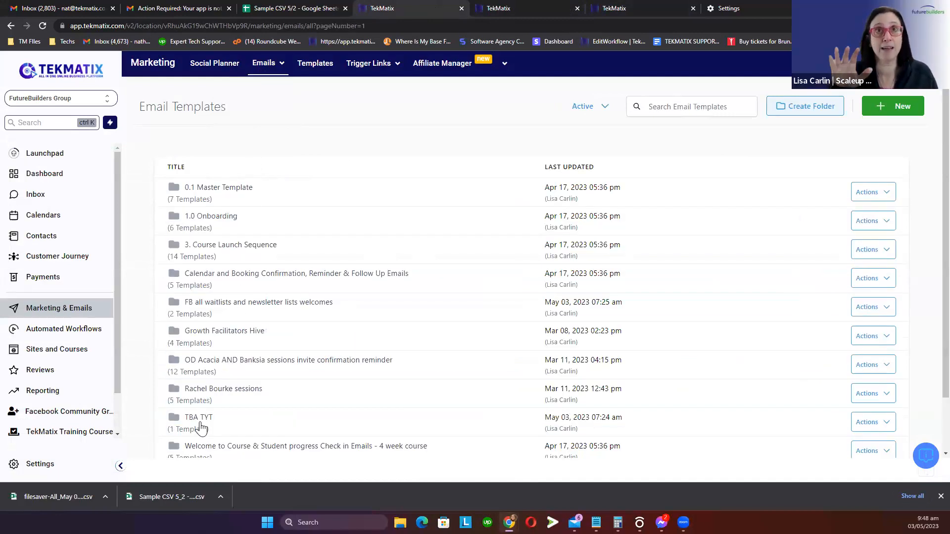
click(201, 428)
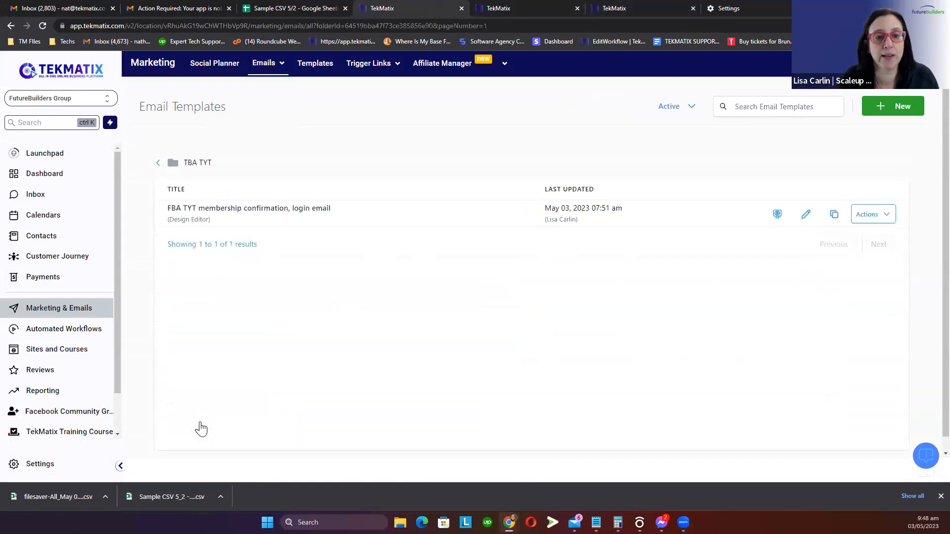
click(806, 216)
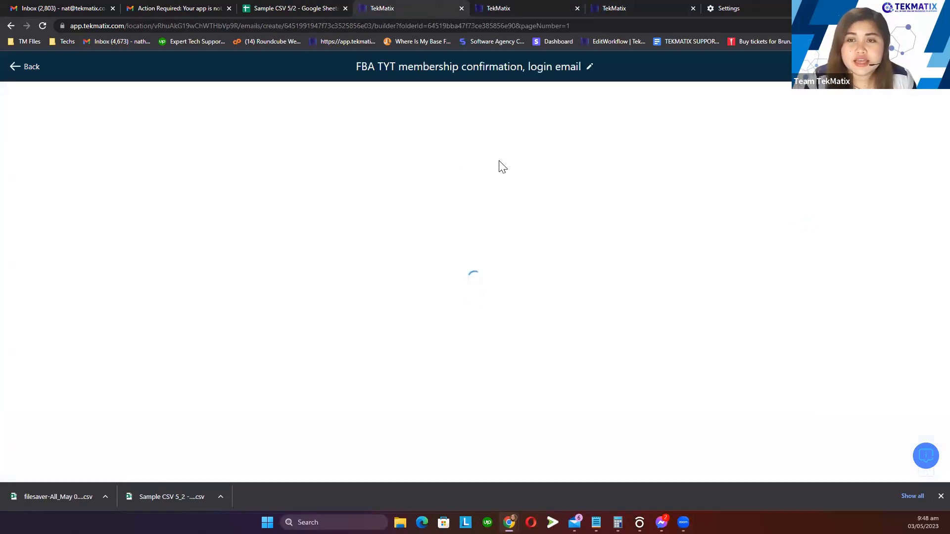
Scroll through the membership confirmation template down to its signature
scroll(544, 248, down, 2)
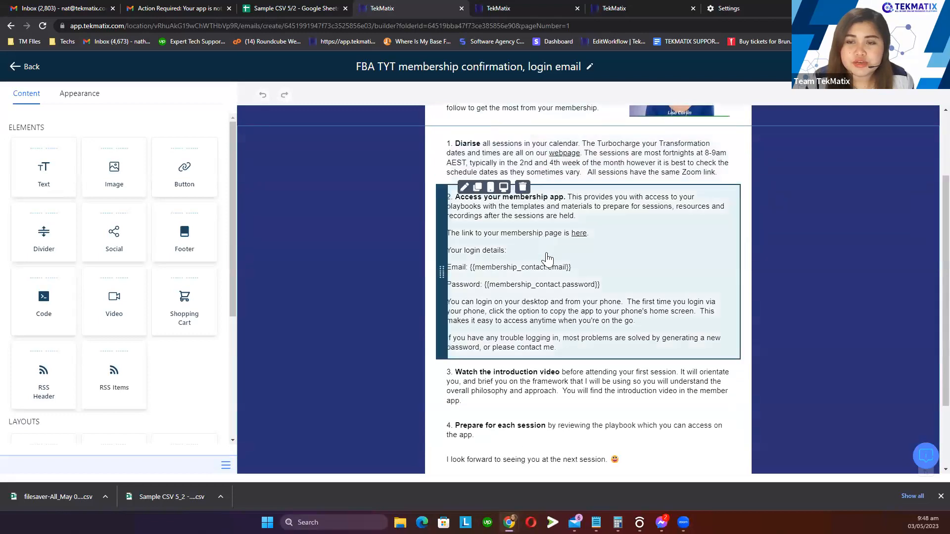
scroll(546, 228, down, 2)
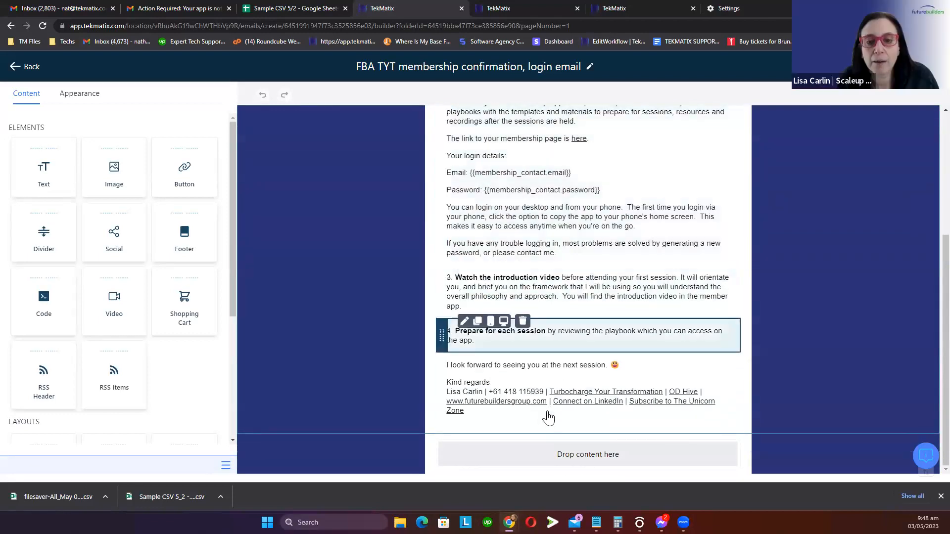
scroll(529, 422, up, 2)
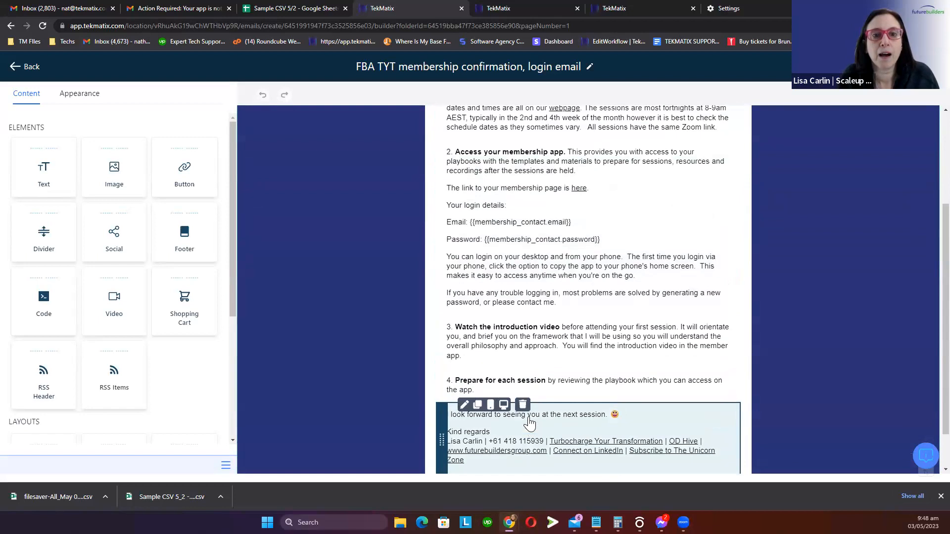
scroll(531, 421, down, 2)
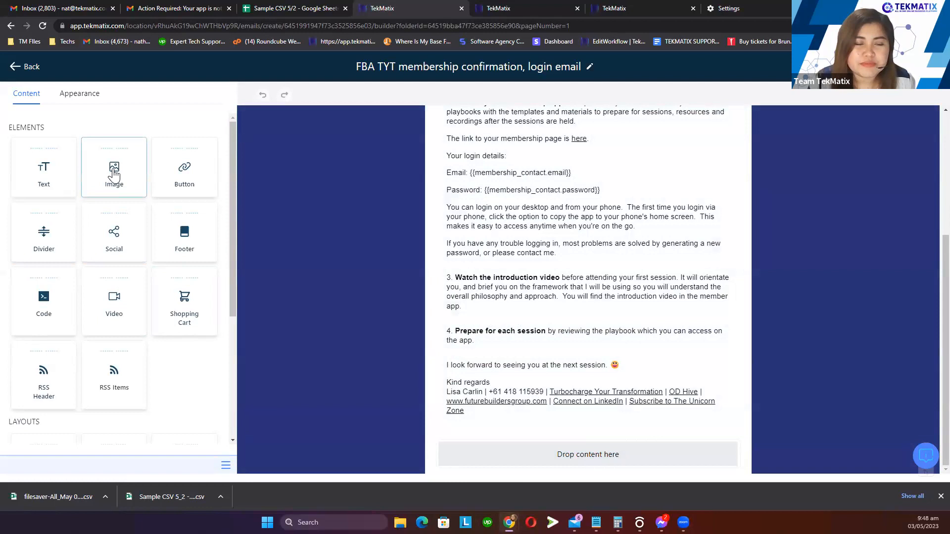
Drag an Image block from the Content panel to just below the email signature
mouse_move(108, 180)
mouse_down()
mouse_move(421, 395)
mouse_move(495, 429)
mouse_up()
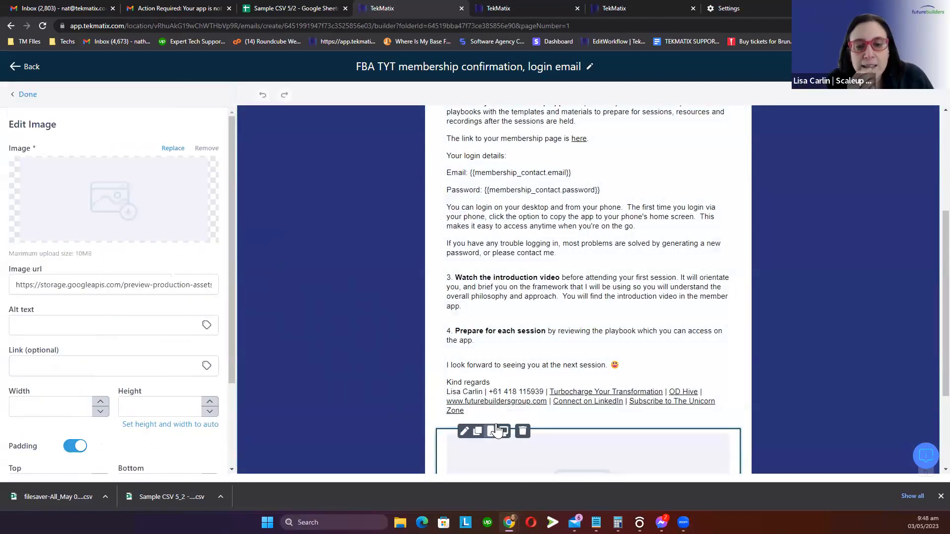
scroll(496, 428, down, 3)
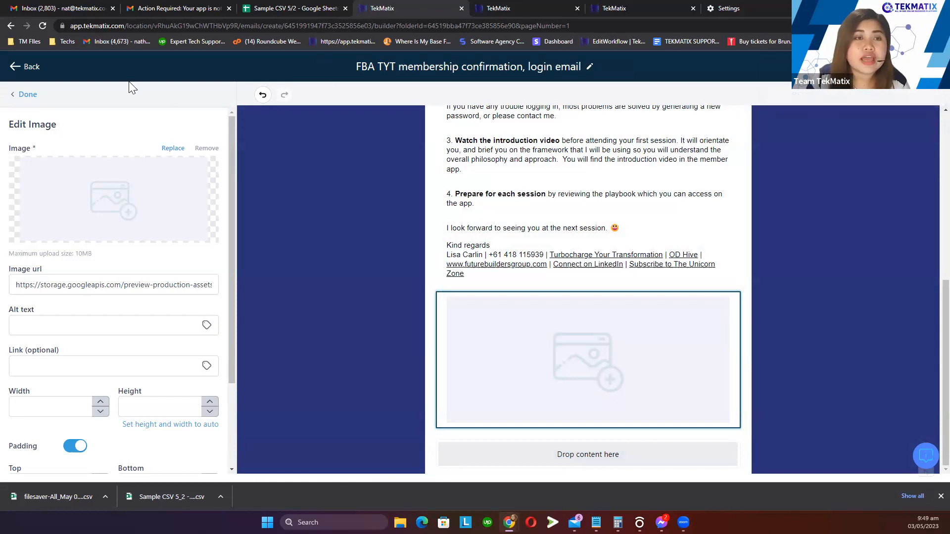
Exit the email builder to the templates list and close the extra TekMatix tab
click(30, 69)
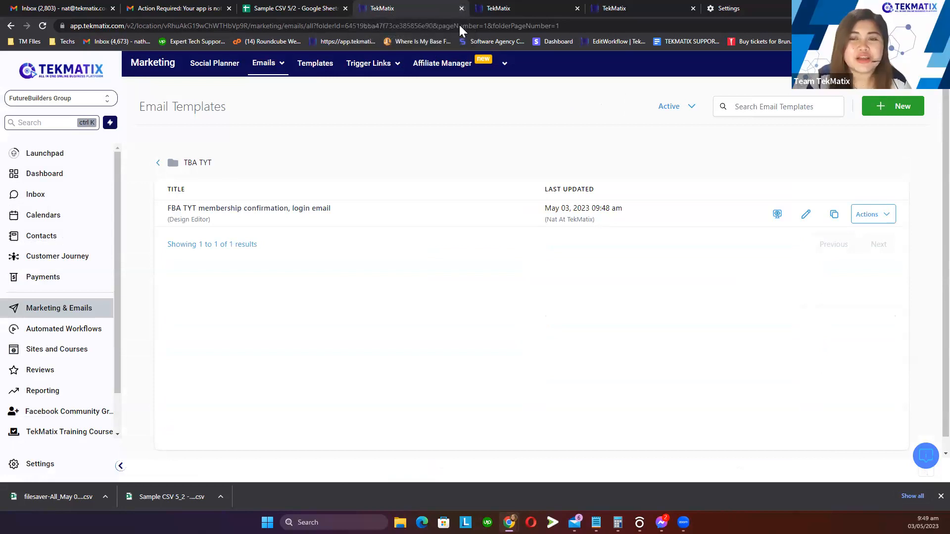
click(462, 8)
mouse_move(397, 79)
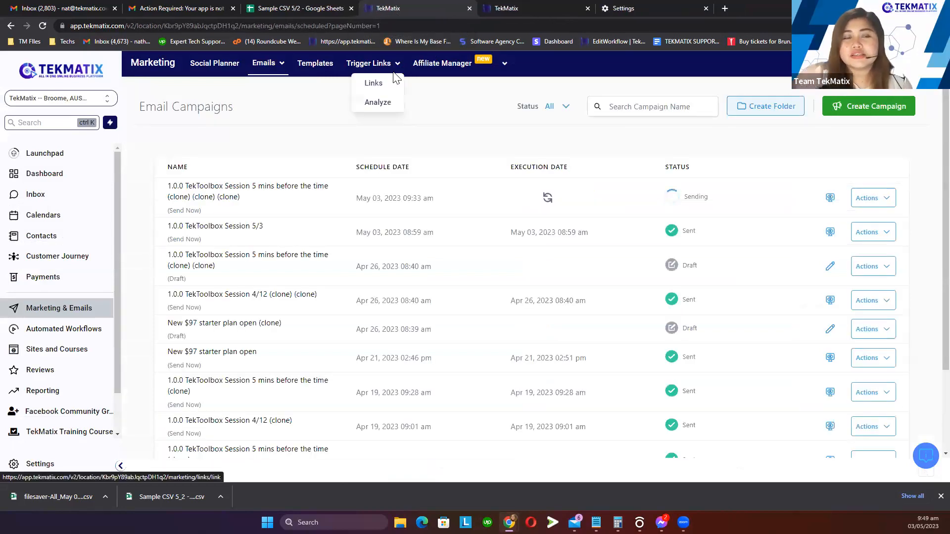
click(510, 7)
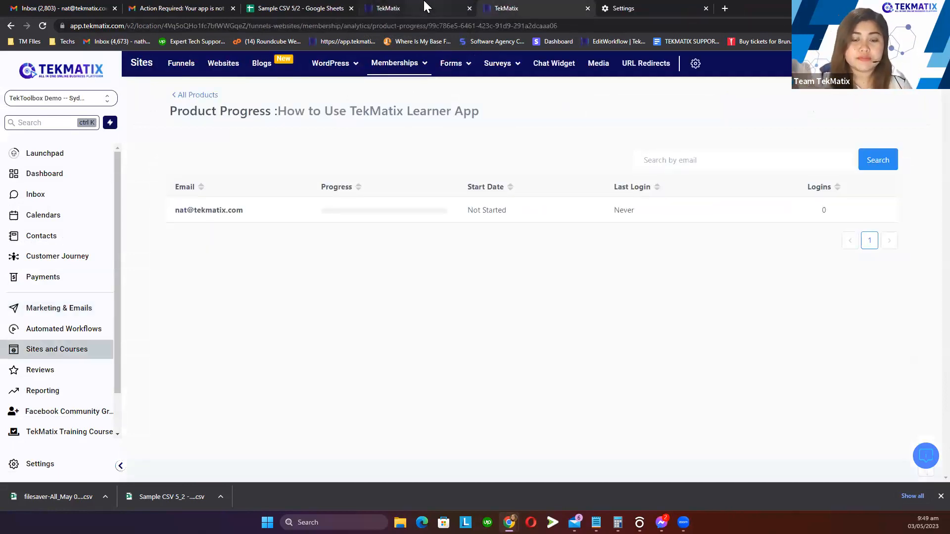
mouse_move(426, 6)
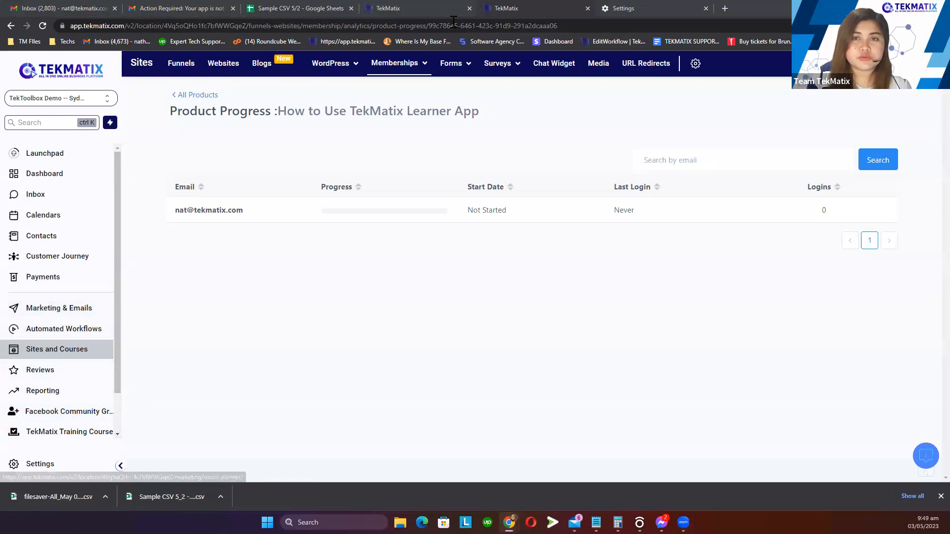
click(428, 7)
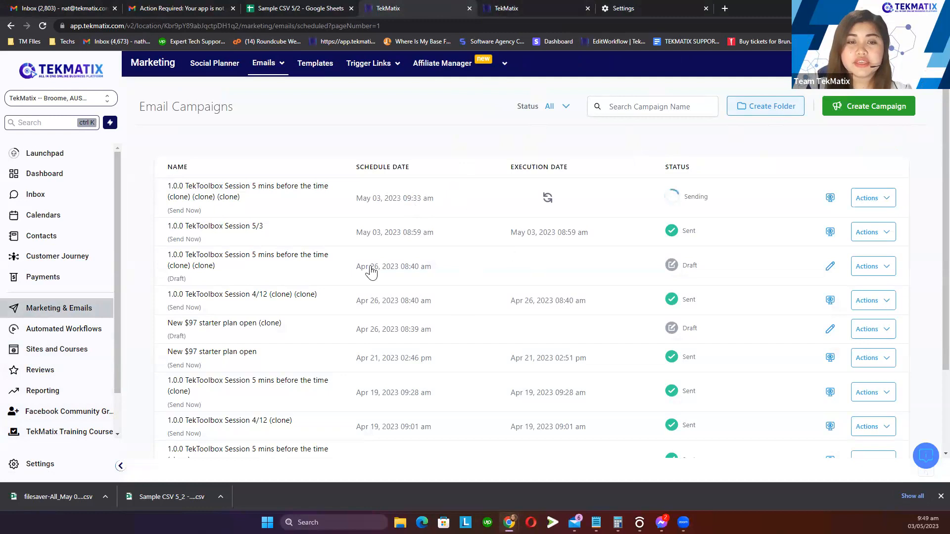
drag(171, 233, 314, 233)
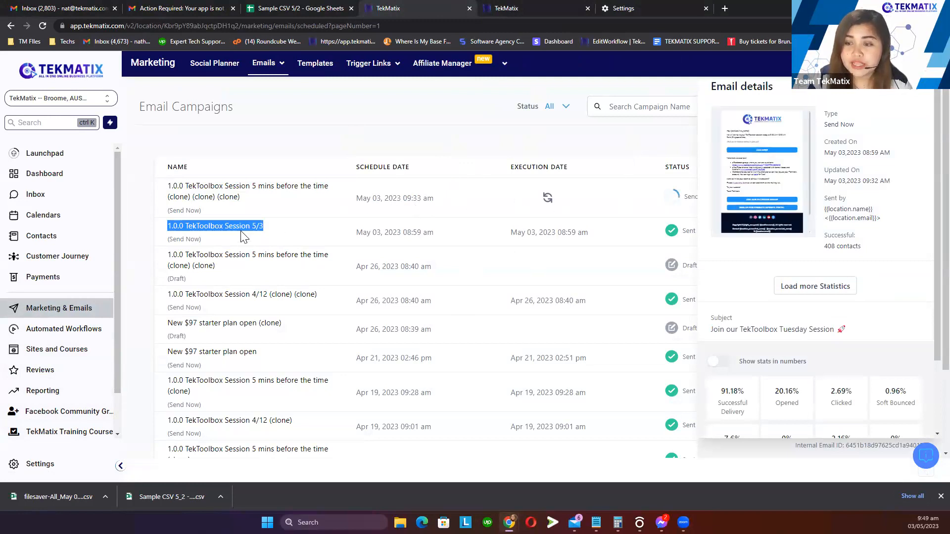
click(904, 88)
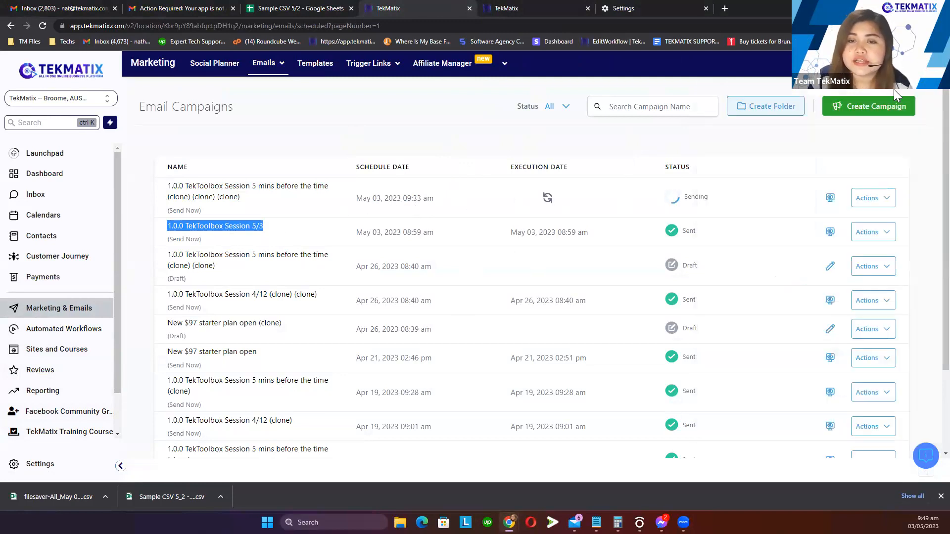
click(685, 239)
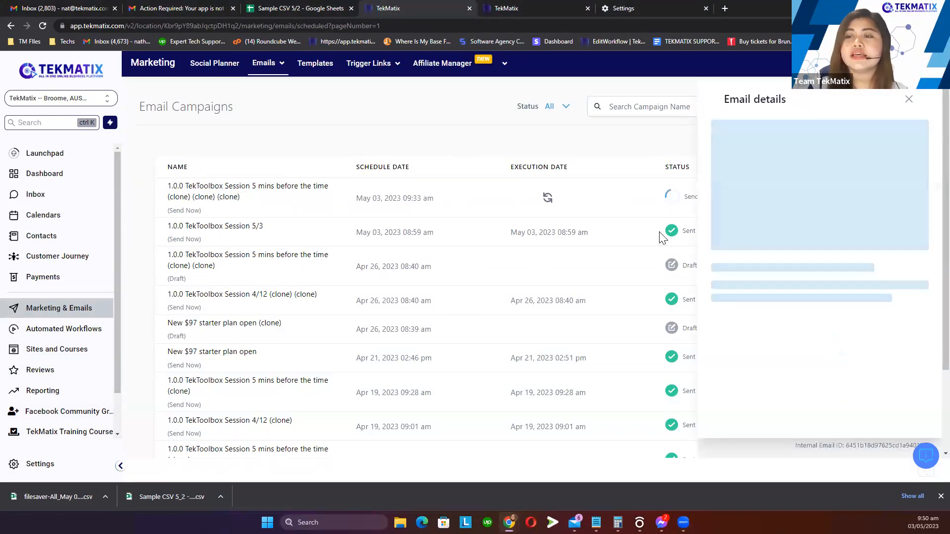
scroll(811, 297, down, 1)
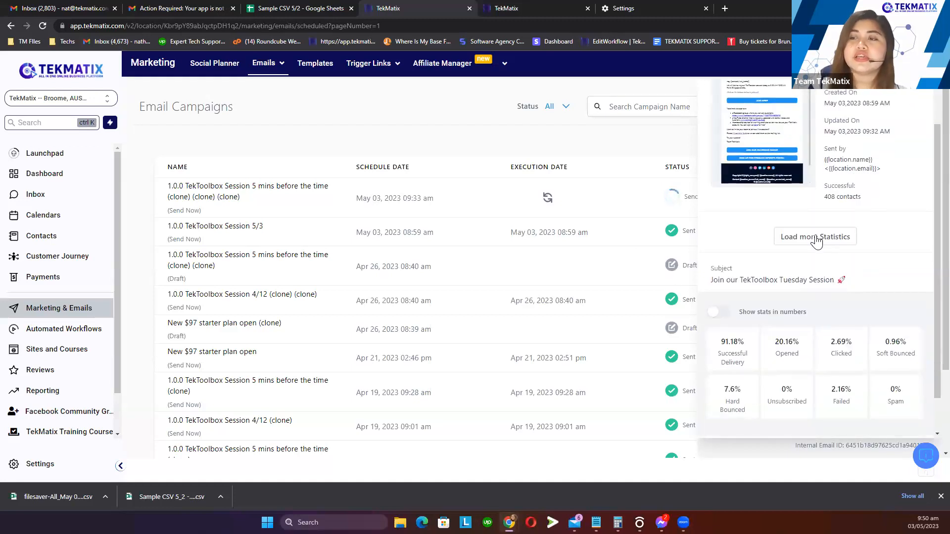
click(819, 238)
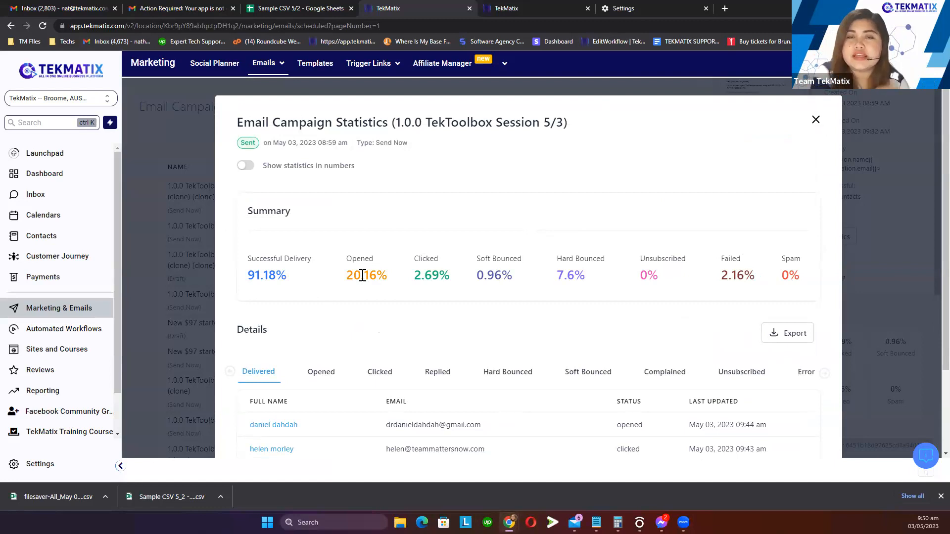
click(815, 120)
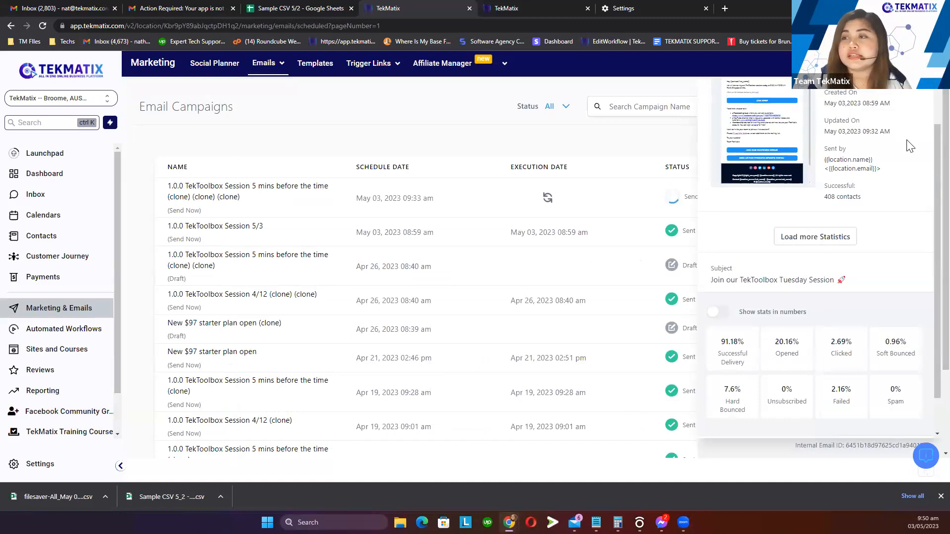
scroll(911, 124, up, 1)
click(912, 97)
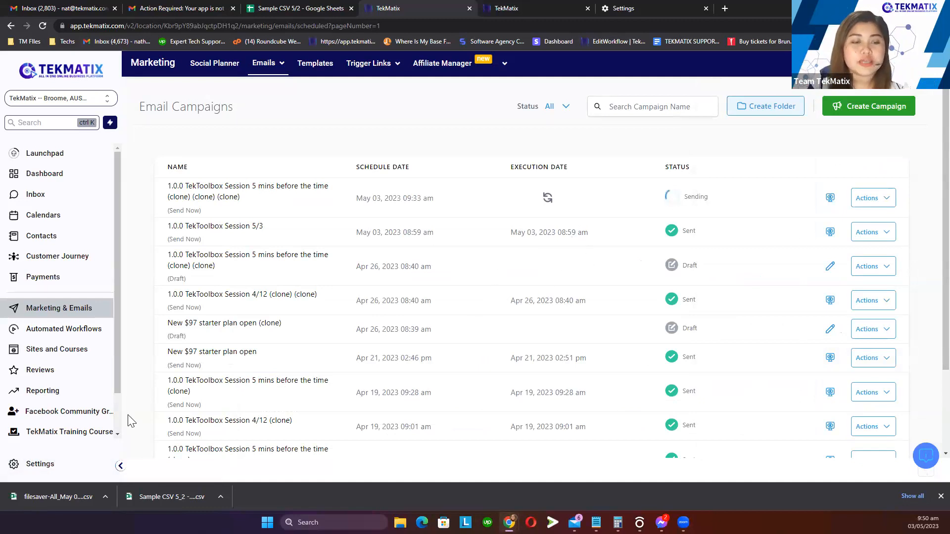
Open My Profile settings and scroll down to the Email (2-way sync) heading, highlighting it
click(42, 466)
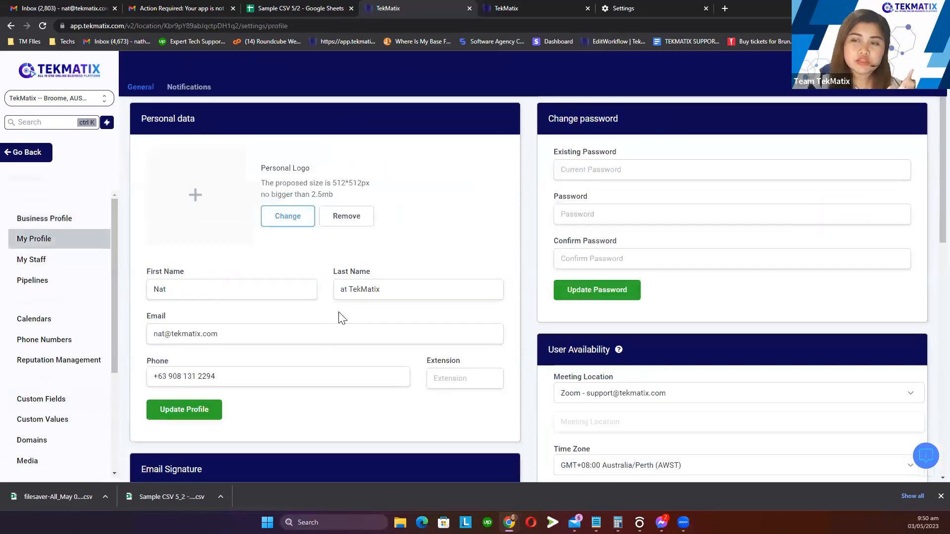
scroll(339, 318, down, 5)
scroll(339, 318, down, 8)
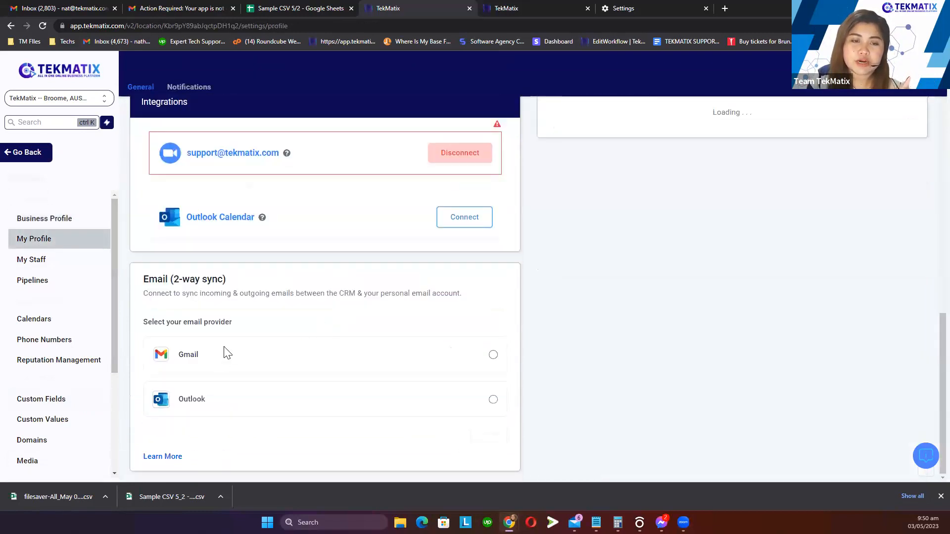
drag(232, 281, 137, 287)
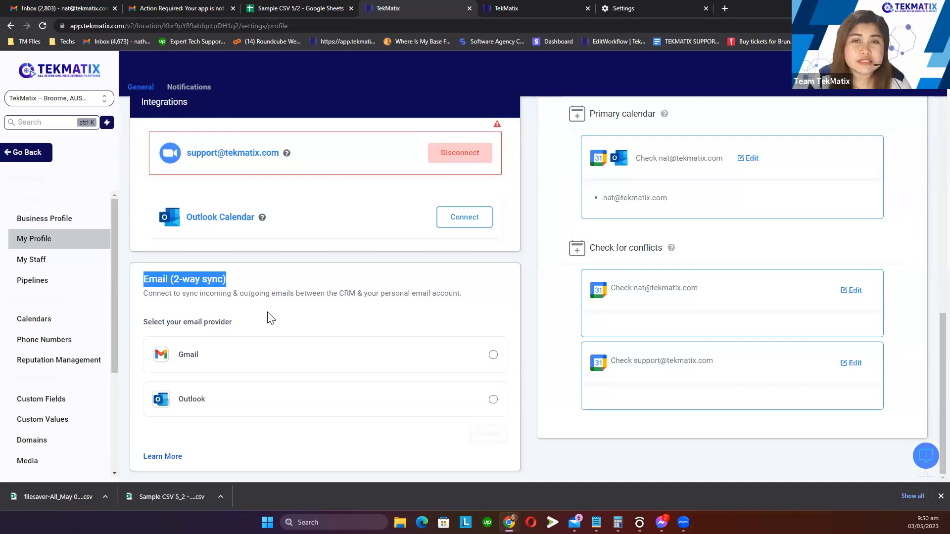
Highlight the 'Select your email provider' prompt, then the Gmail and Outlook provider options
click(181, 323)
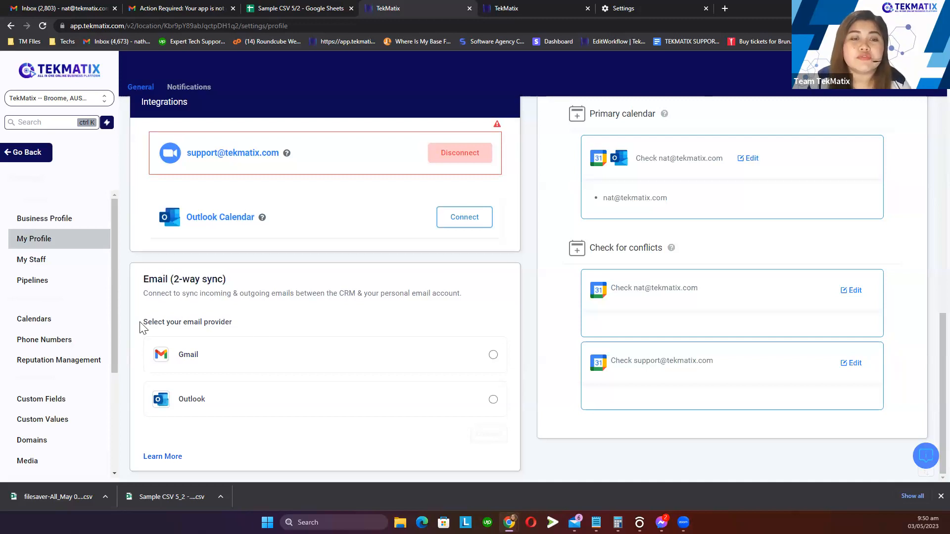
drag(141, 323, 262, 325)
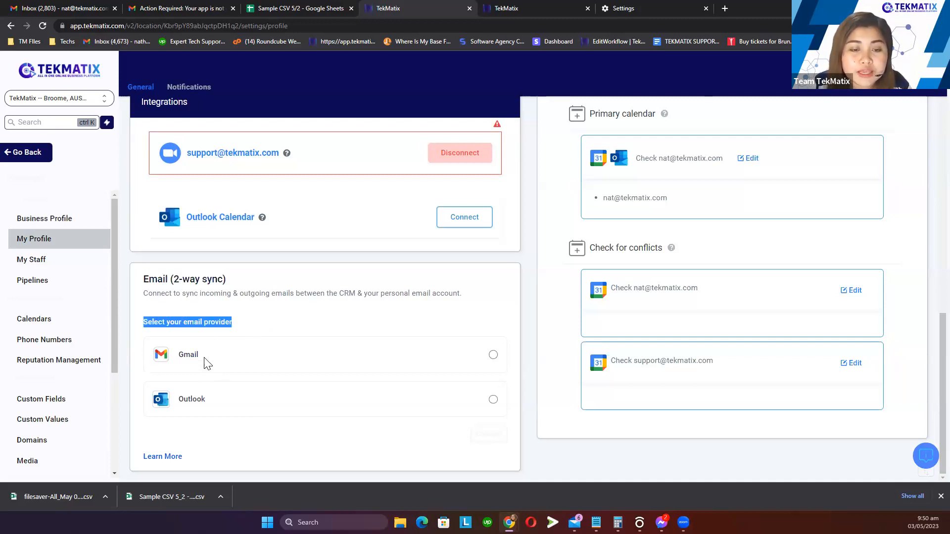
double_click(182, 360)
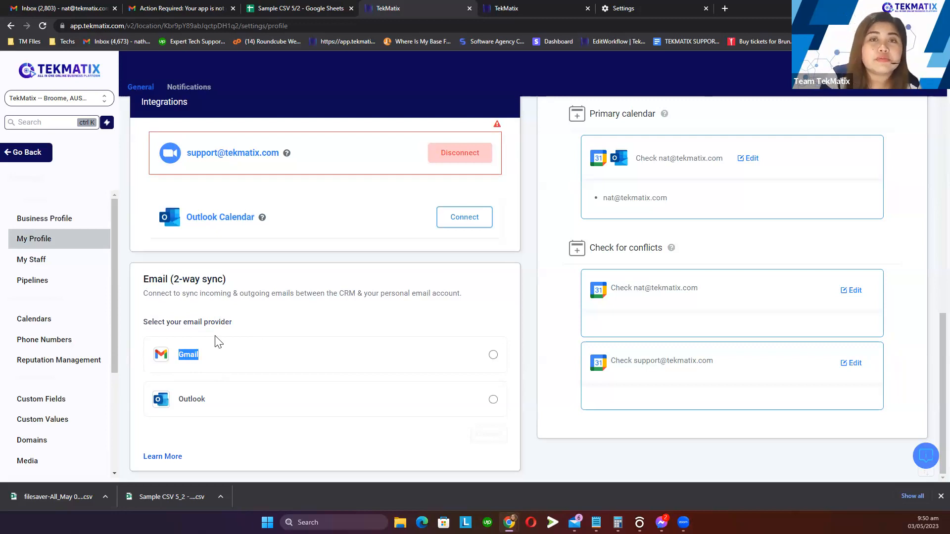
click(226, 360)
drag(219, 401, 175, 407)
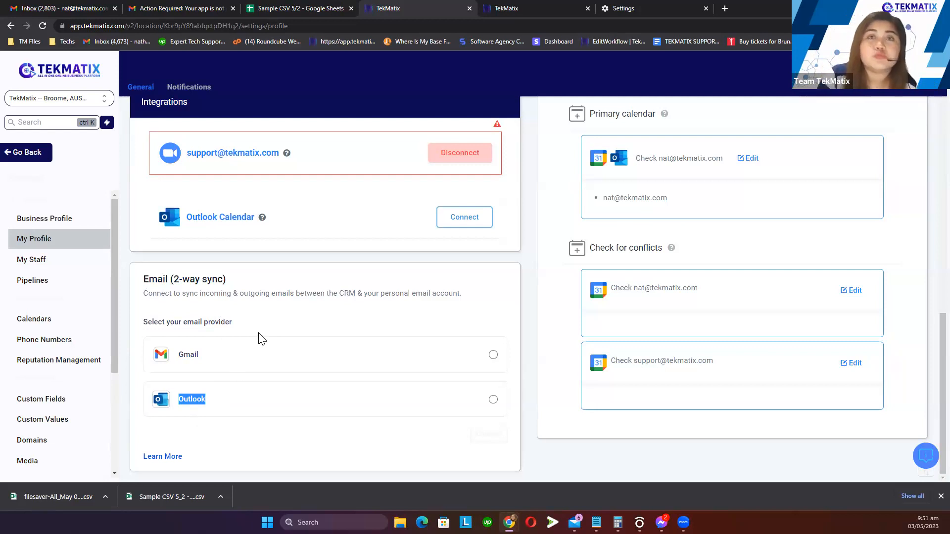
Re-highlight the Email (2-way sync) heading and the Gmail option, then clear the highlight
drag(251, 279, 140, 292)
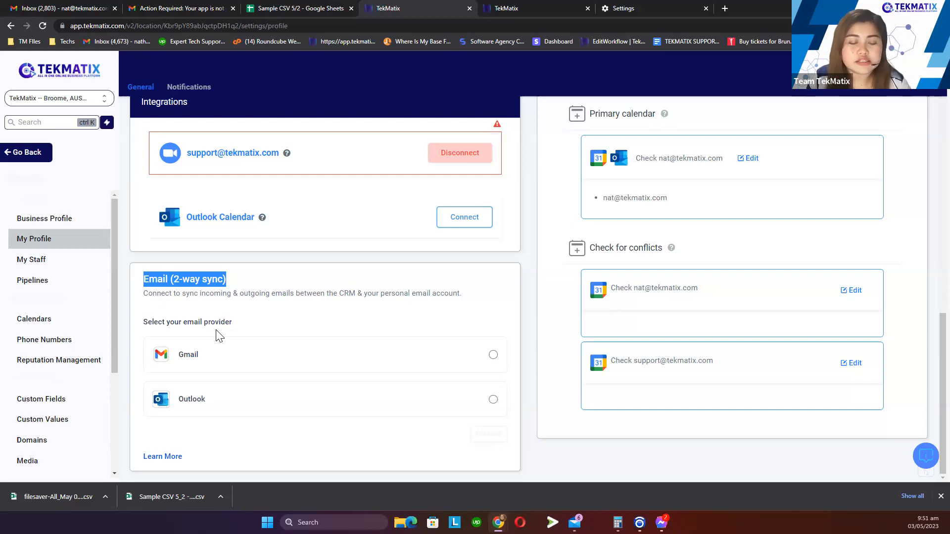
drag(232, 280, 137, 279)
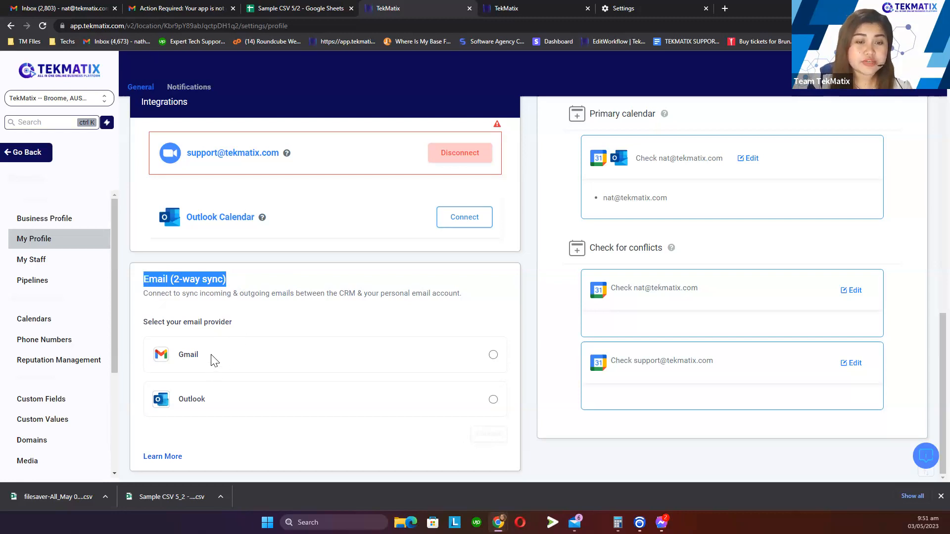
double_click(189, 355)
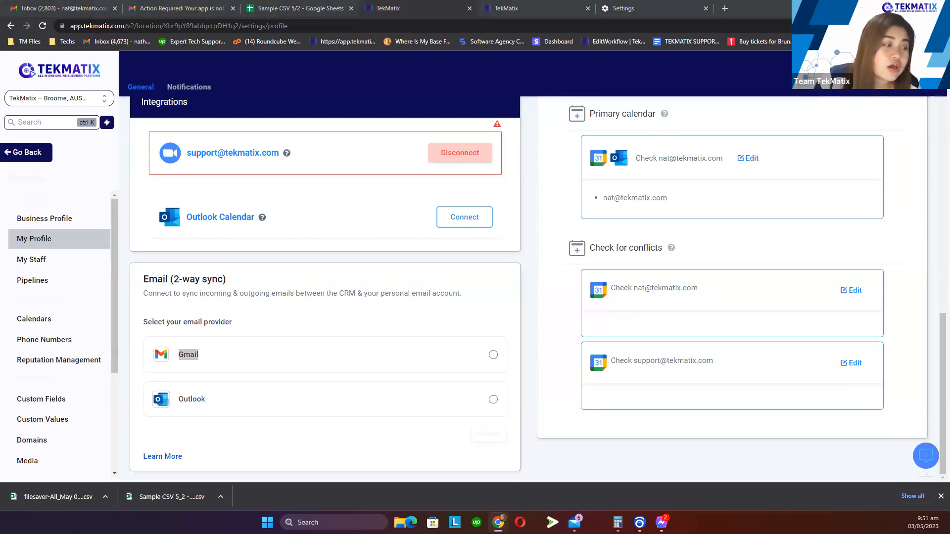
drag(236, 290, 143, 281)
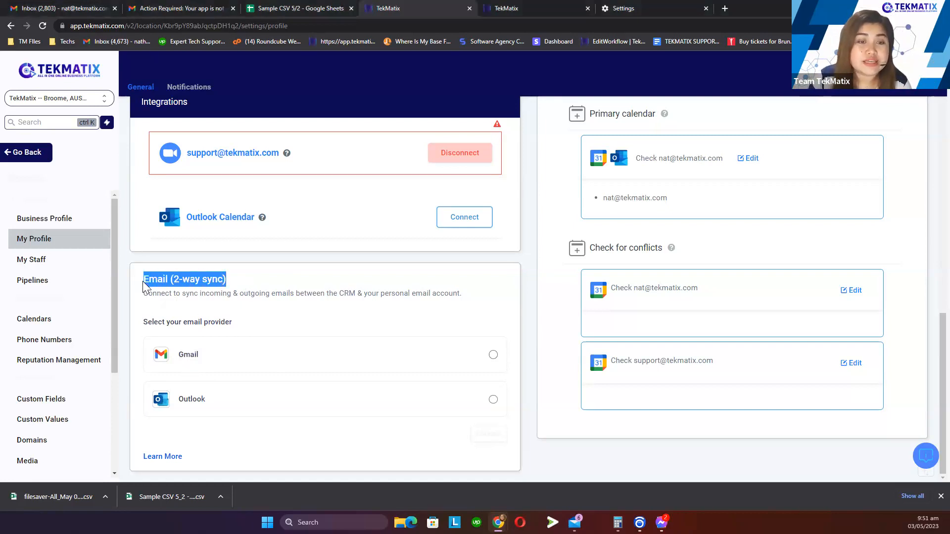
click(219, 292)
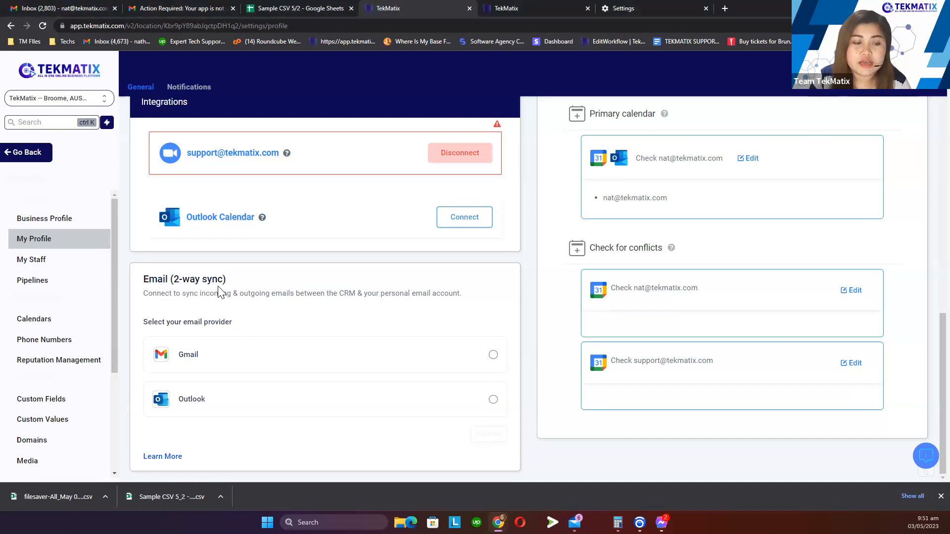
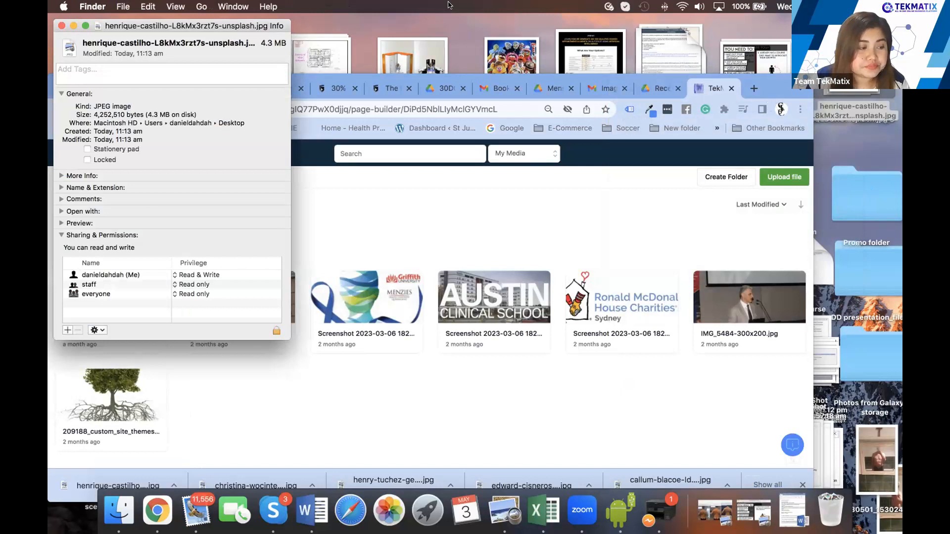
Close the photo's Info window and start a file upload to the TekMatix media library
click(61, 25)
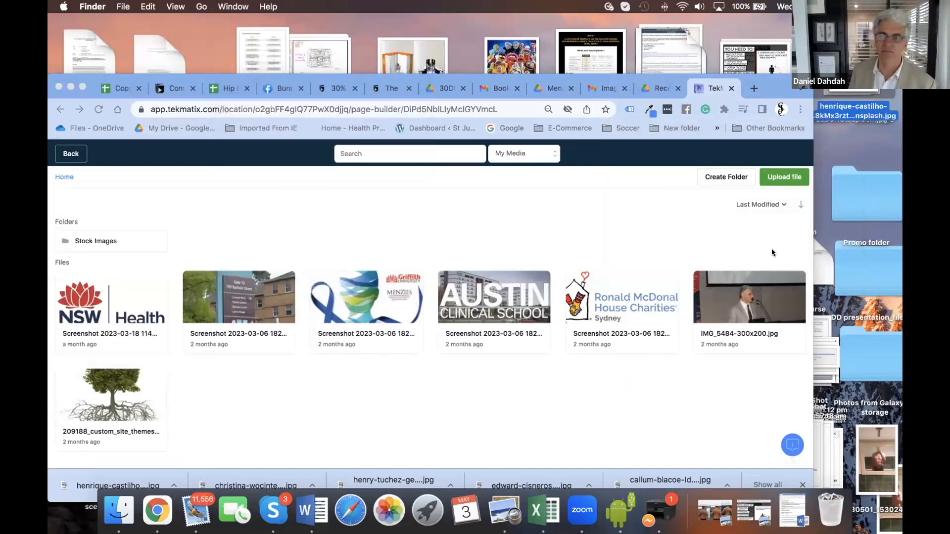
click(774, 171)
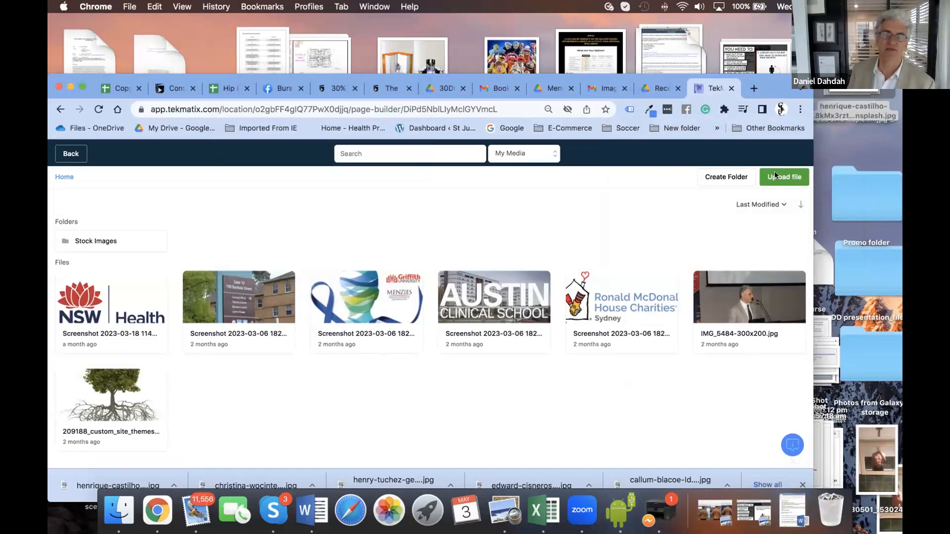
click(775, 176)
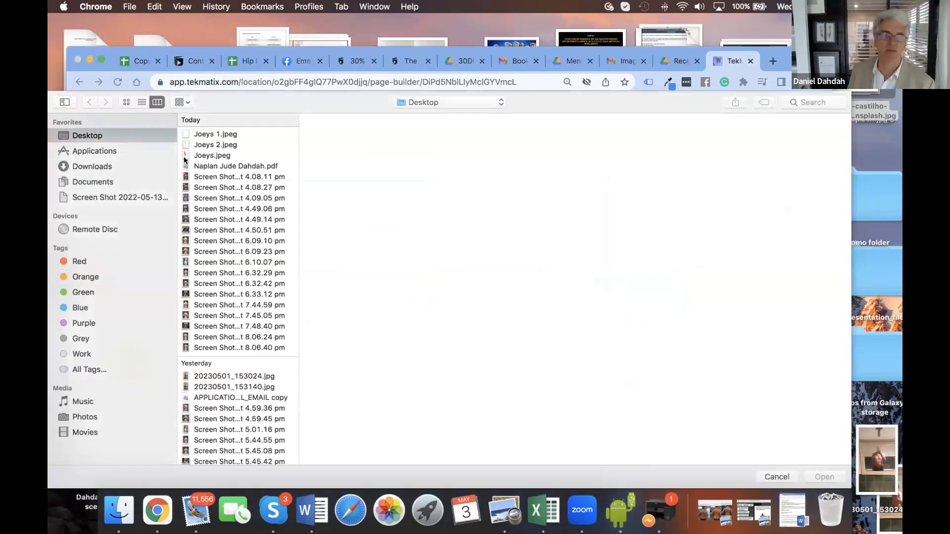
Pick Joeys 1.jpeg, the baptism certificate, for upload, then view and close the portrait photo's Info
click(205, 177)
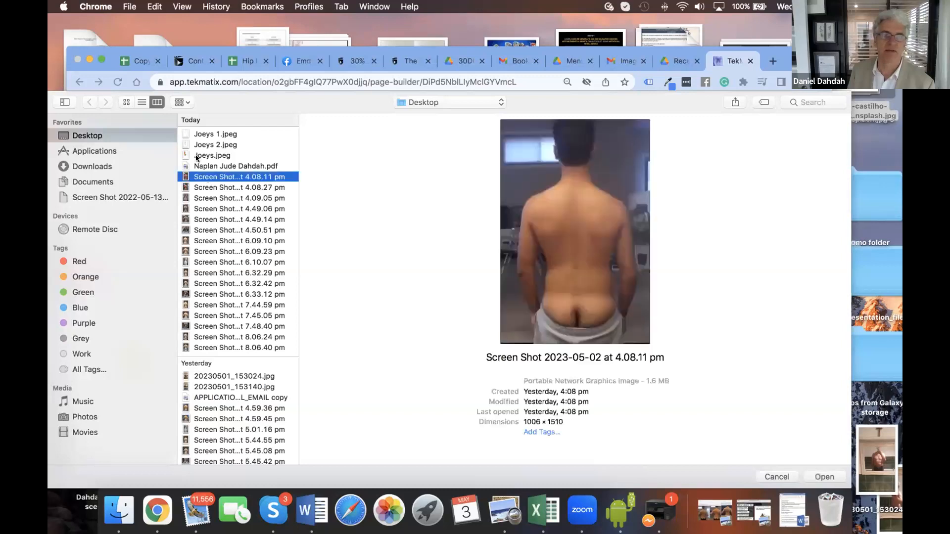
click(214, 133)
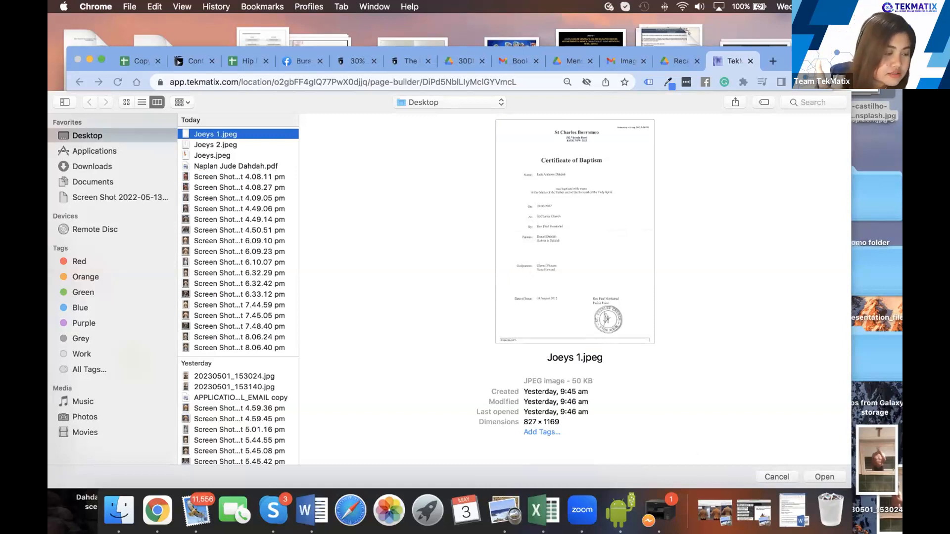
right_click(852, 45)
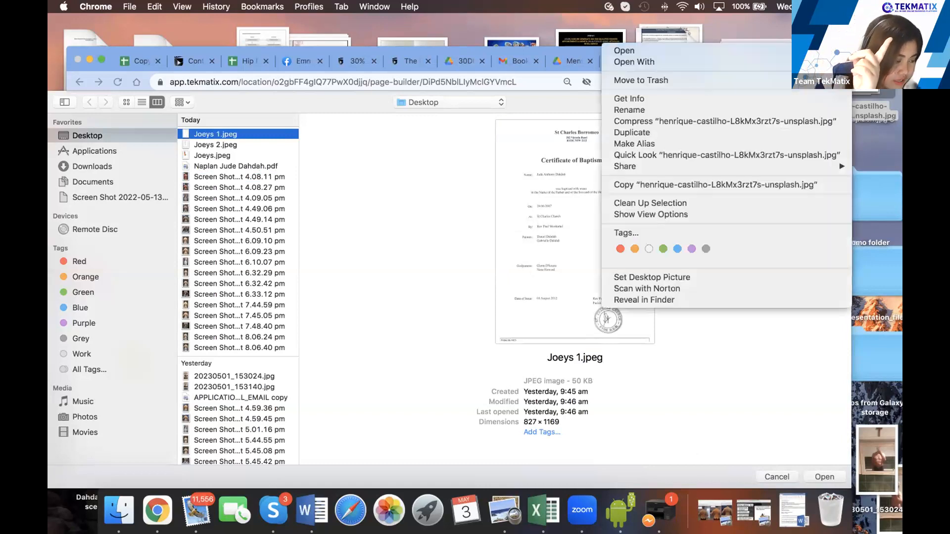
click(625, 98)
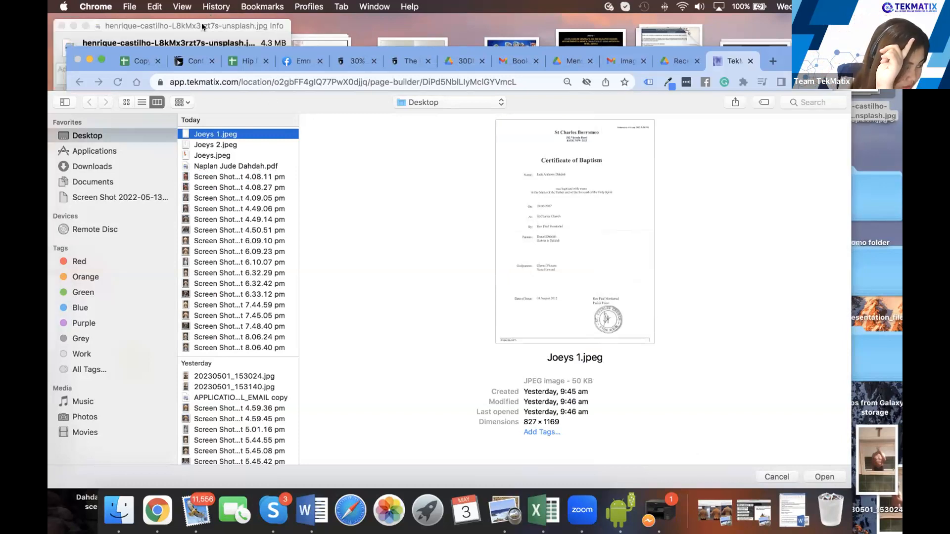
click(210, 25)
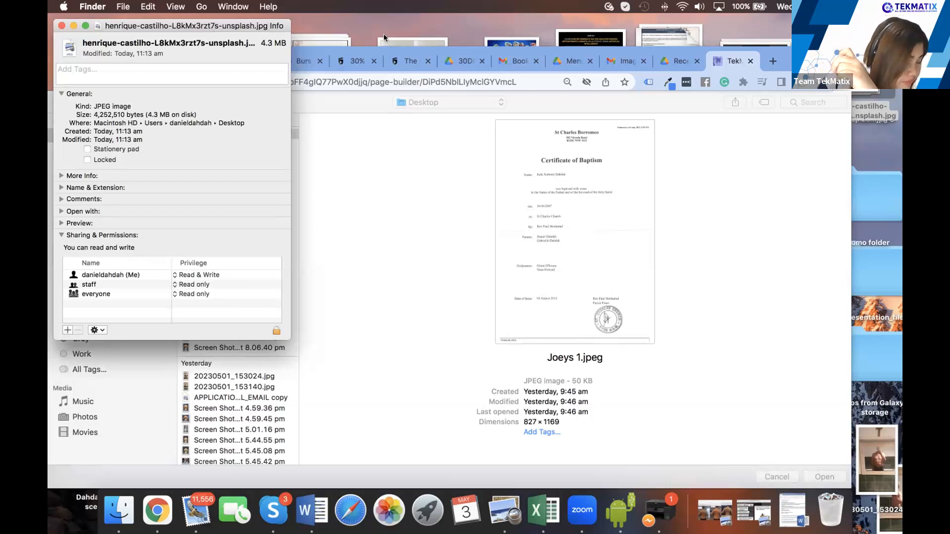
click(61, 25)
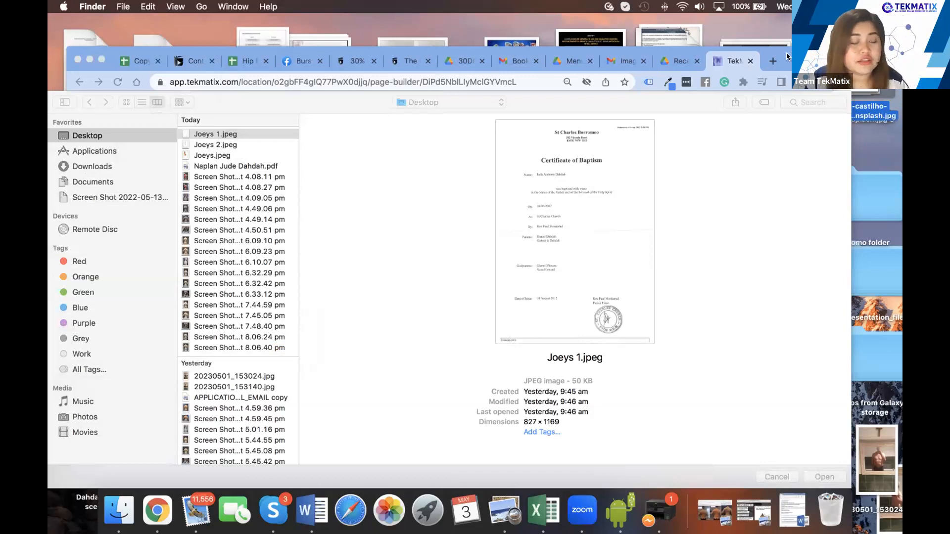
Move the browser aside and drag the morning screenshot lower on the desktop
drag(742, 53, 535, 41)
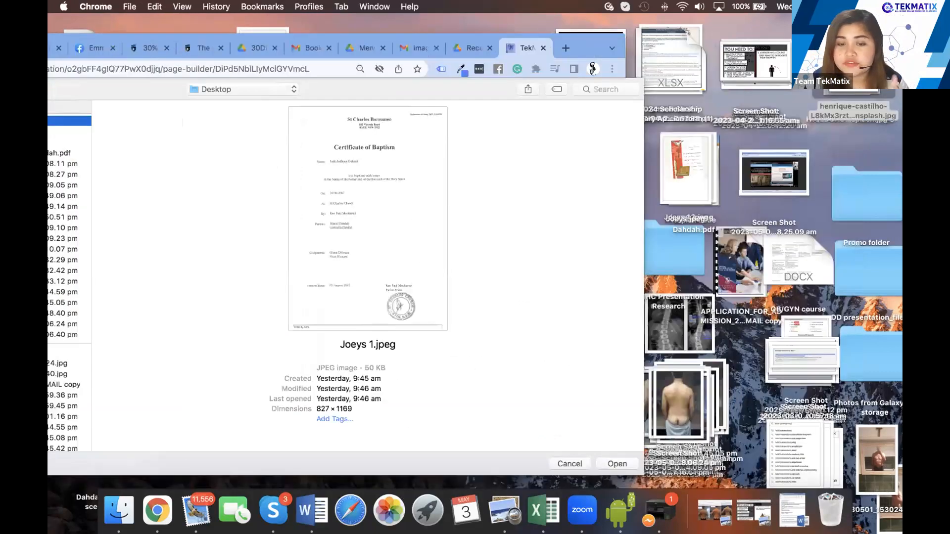
click(774, 161)
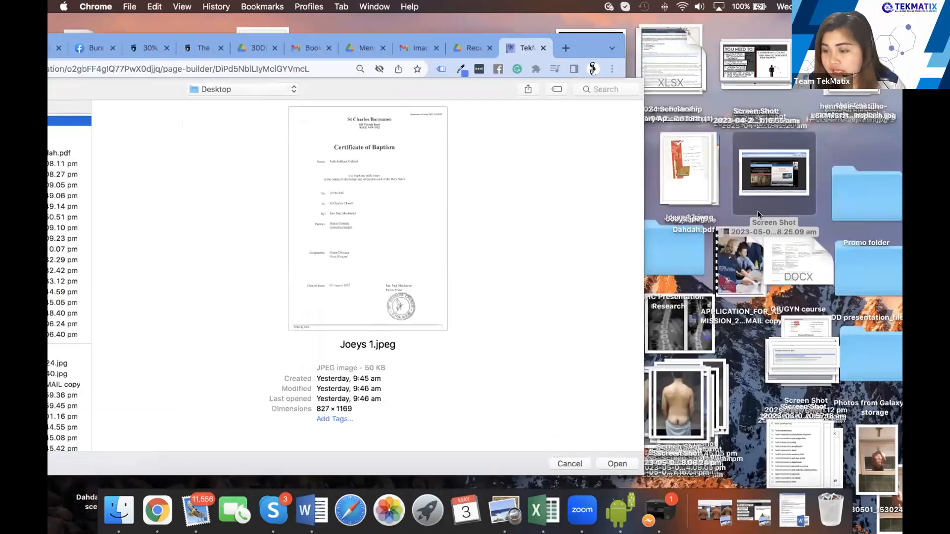
drag(739, 274, 745, 392)
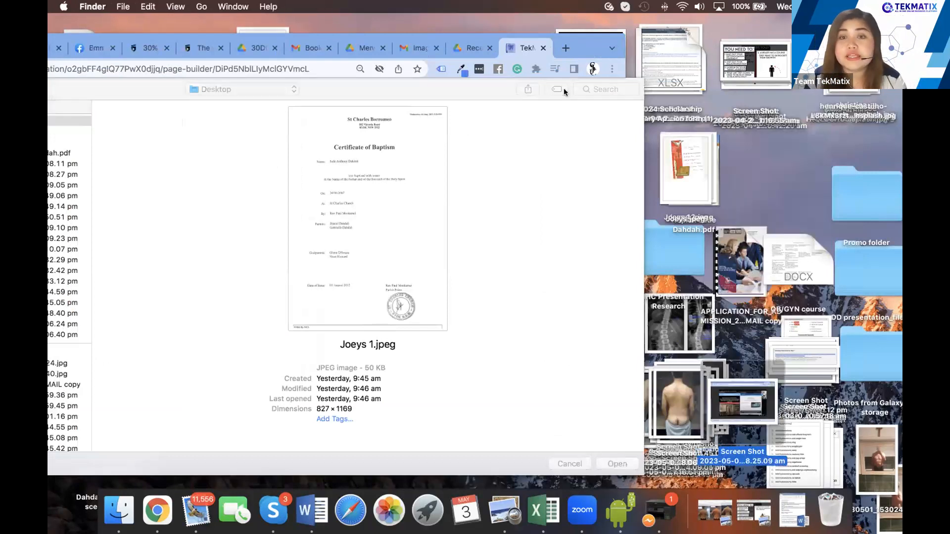
click(558, 43)
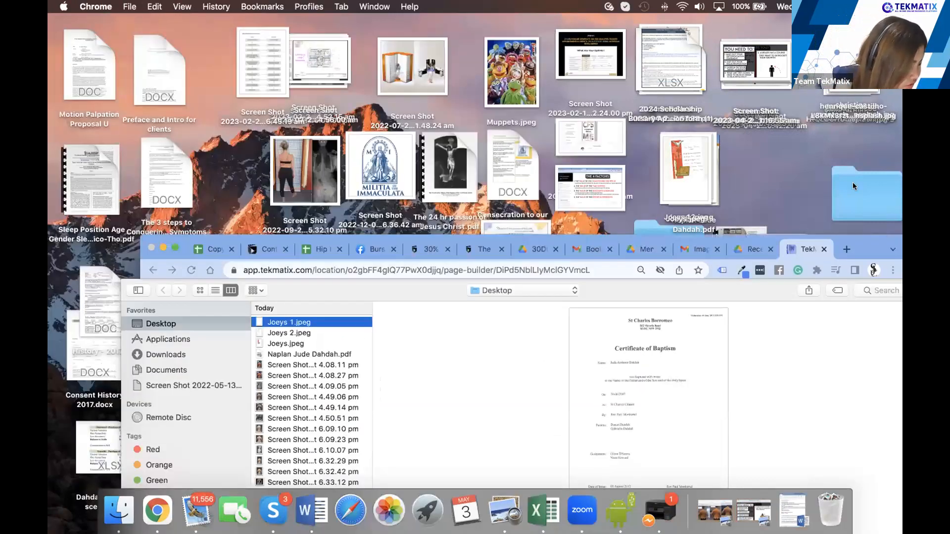
Move the unsplash portrait photo into the morning screenshot's former desktop spot
drag(853, 183, 804, 108)
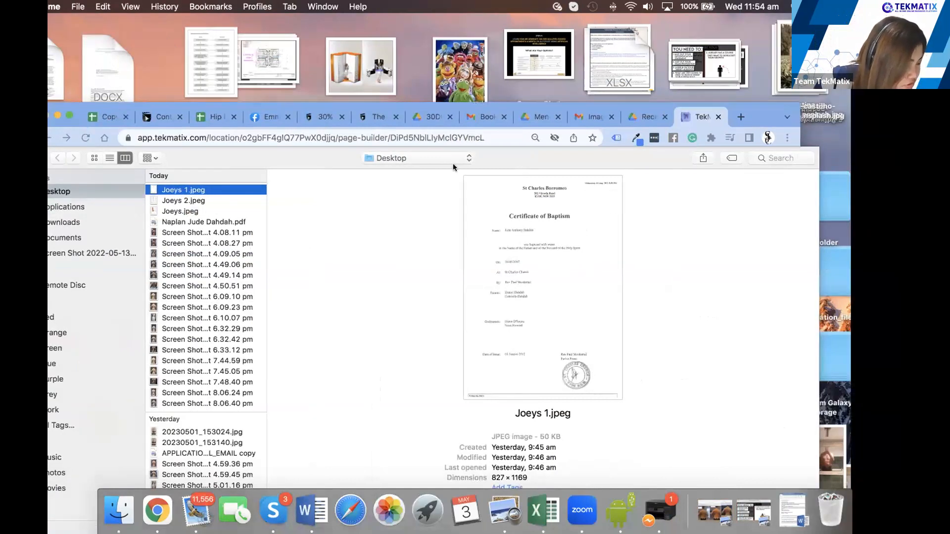
key(ctrl+Left)
key(ctrl+Right)
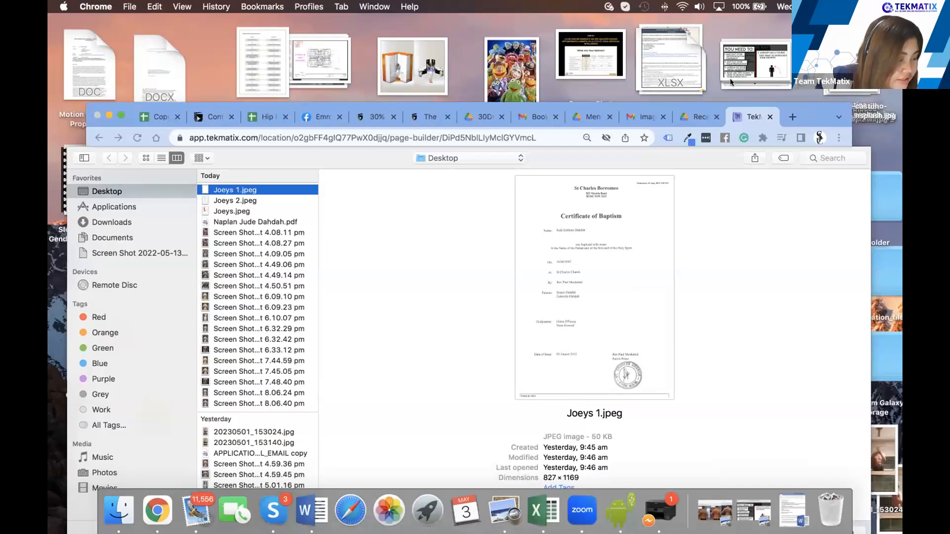
drag(817, 117, 586, 74)
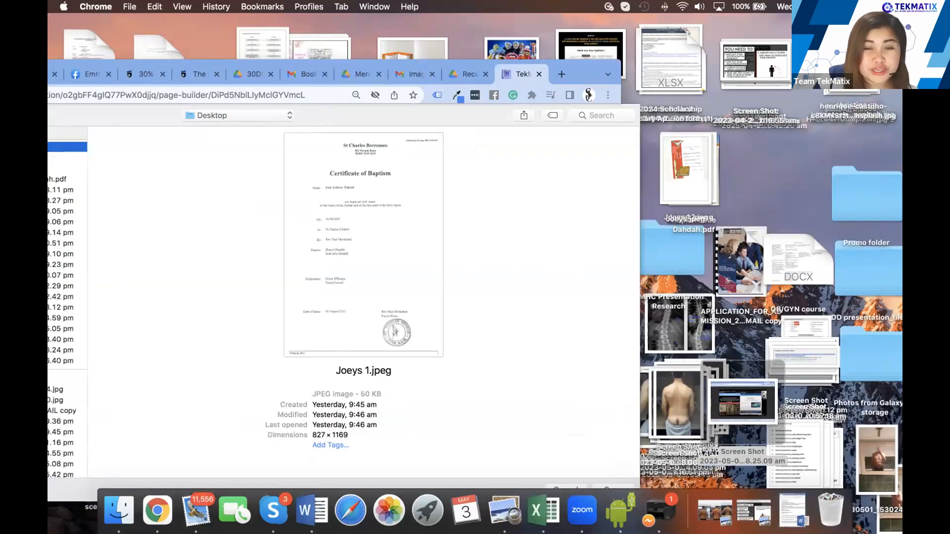
drag(849, 95, 776, 173)
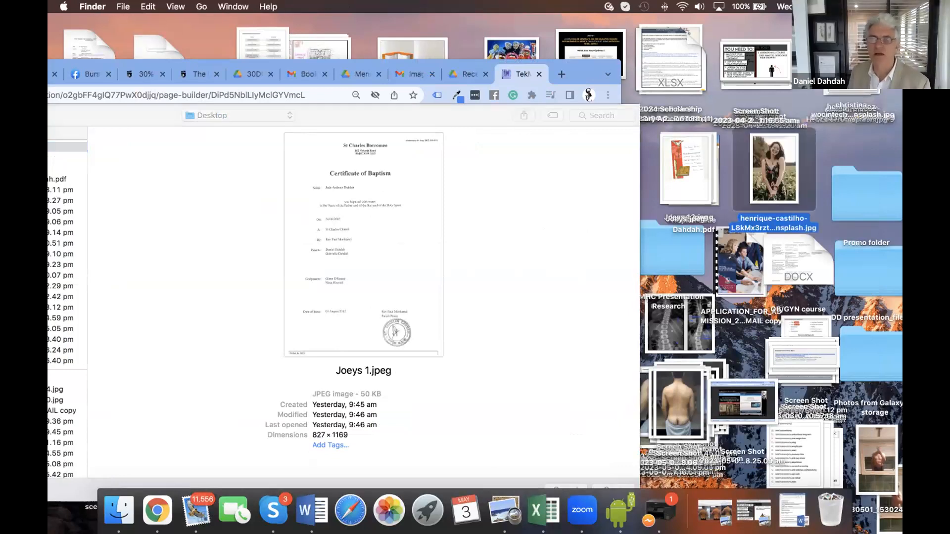
Check and close the second unsplash photo's Info, then move the browser back into place
right_click(848, 60)
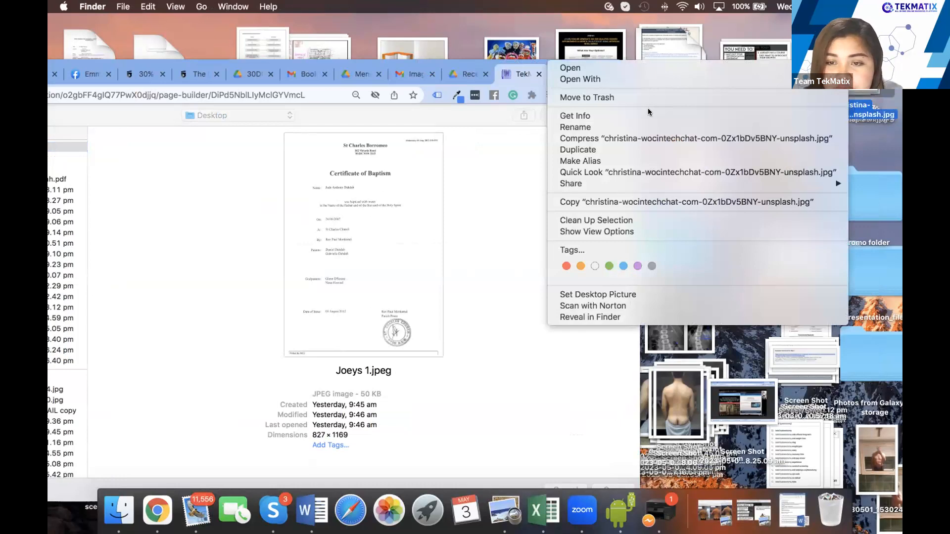
click(648, 113)
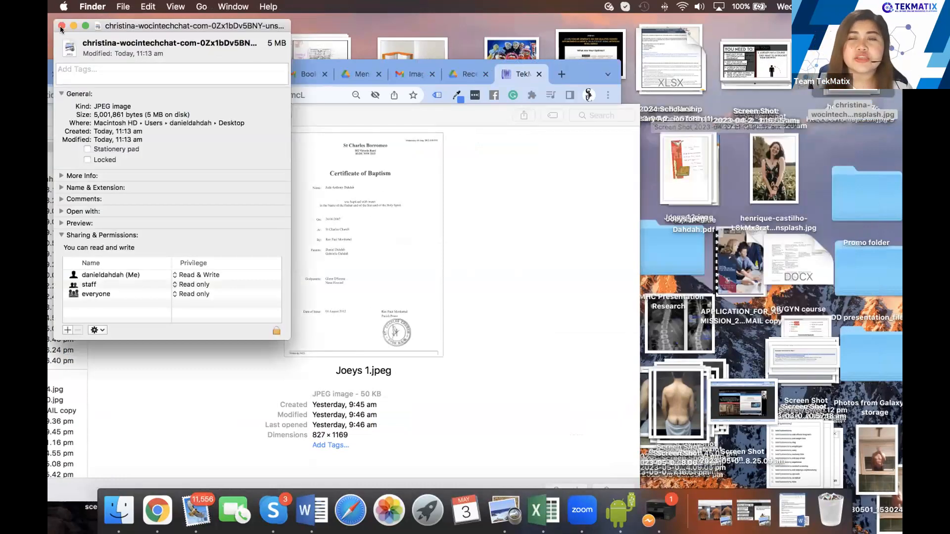
key(super+w)
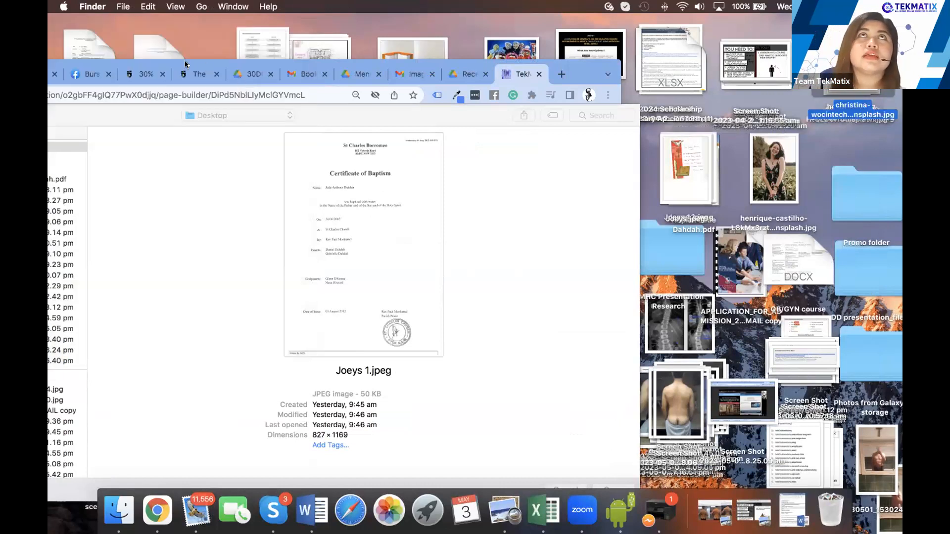
drag(274, 61, 447, 39)
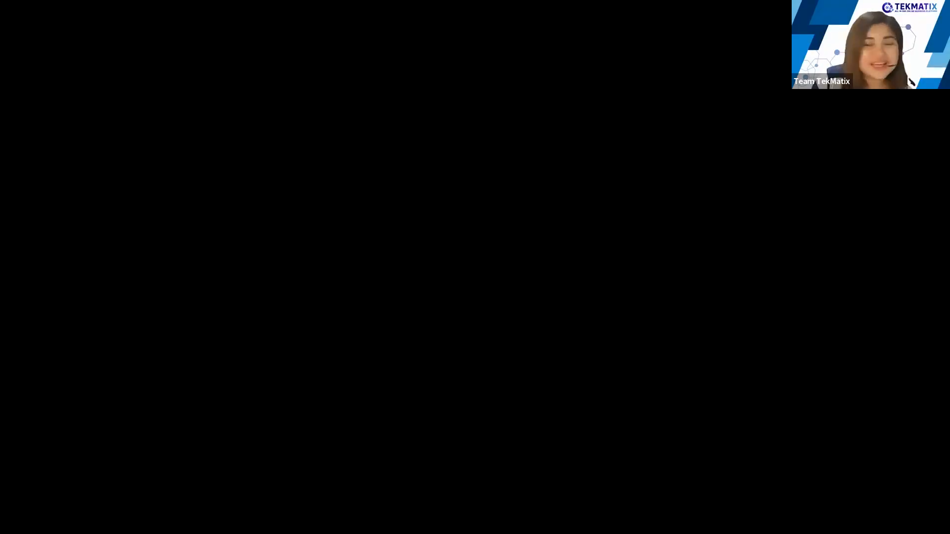
Scroll the TekMatix YouTube channel home to its Videos row, then switch to the Mail inbox tab
scroll(612, 270, up, 2)
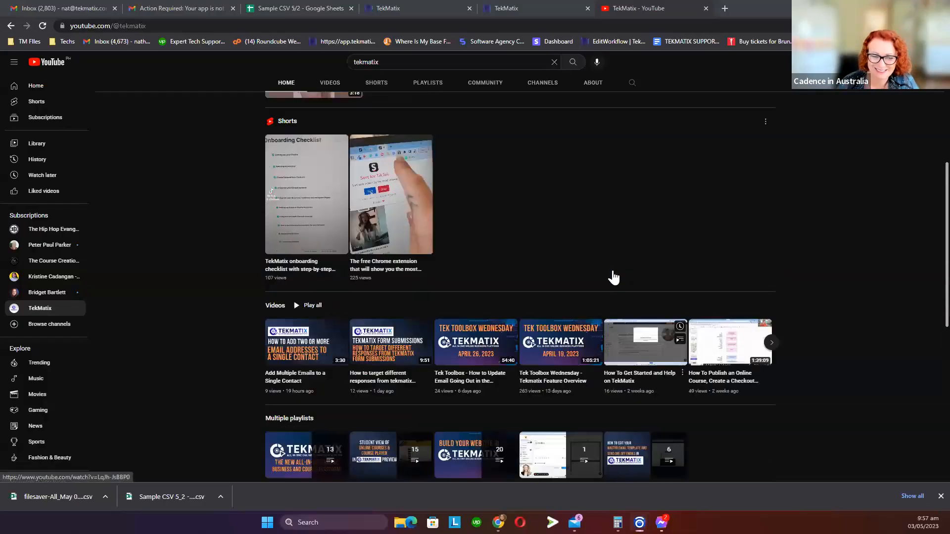
scroll(614, 278, up, 5)
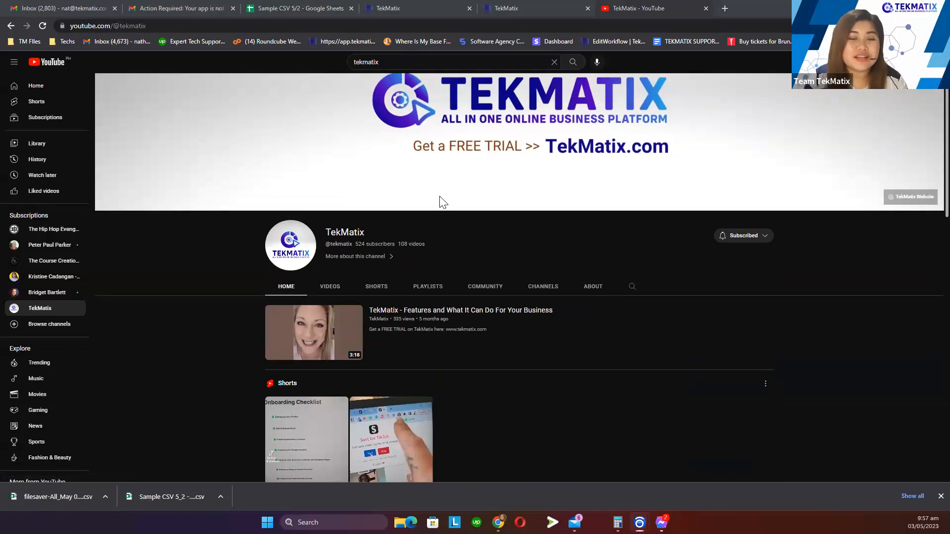
scroll(439, 194, down, 3)
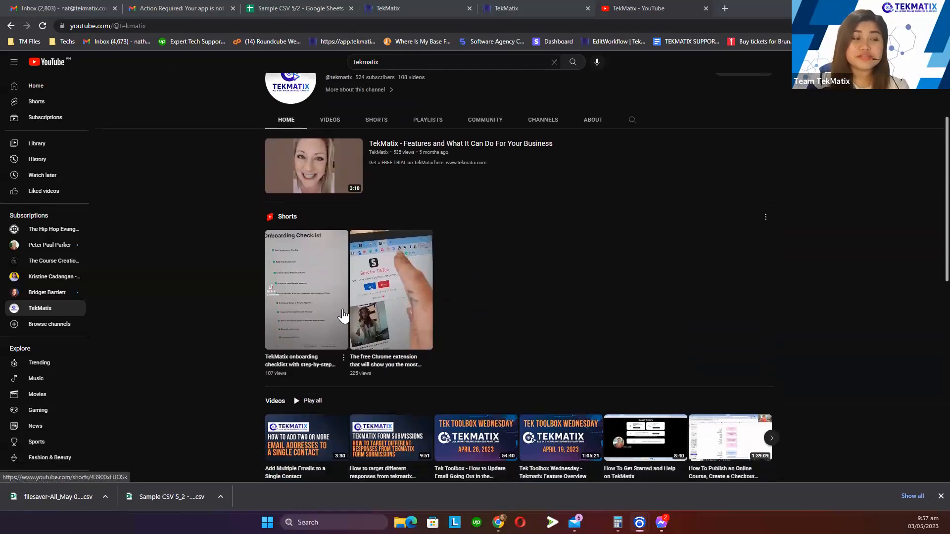
scroll(341, 314, down, 4)
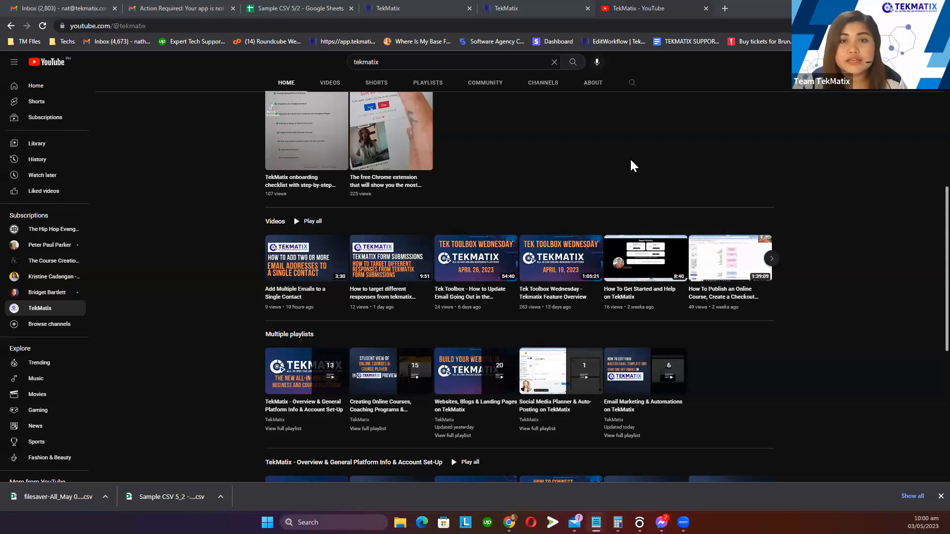
click(213, 8)
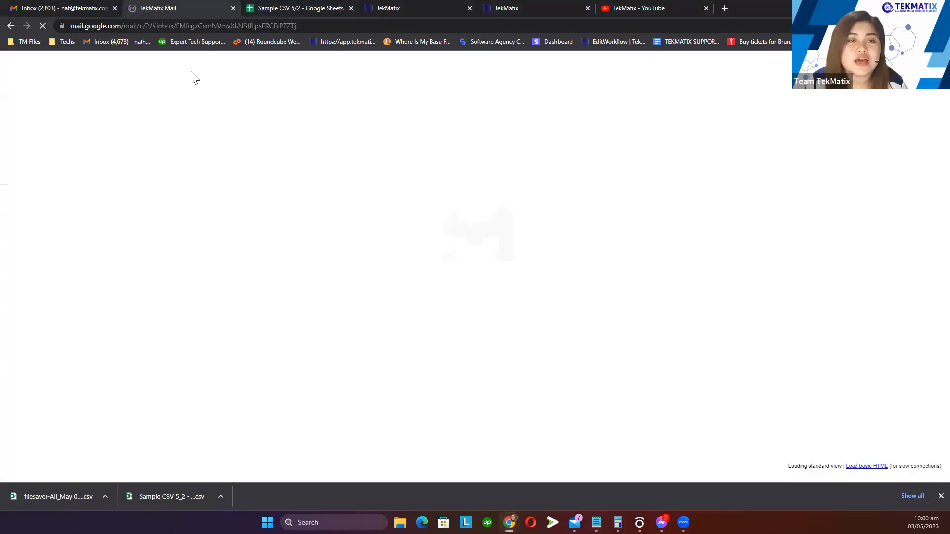
Move through the browser tabs to TekMatix and open the Contacts list of 10 records
click(278, 8)
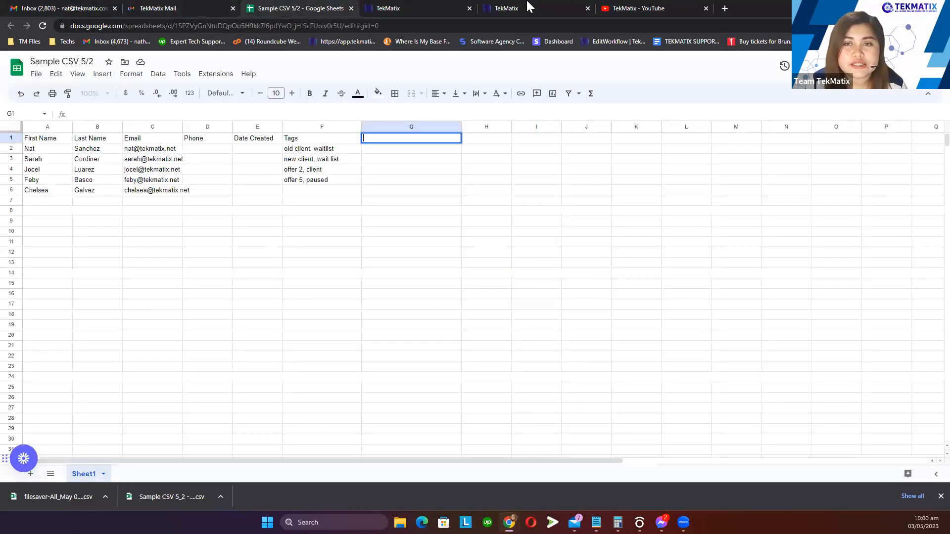
click(529, 7)
mouse_move(442, 11)
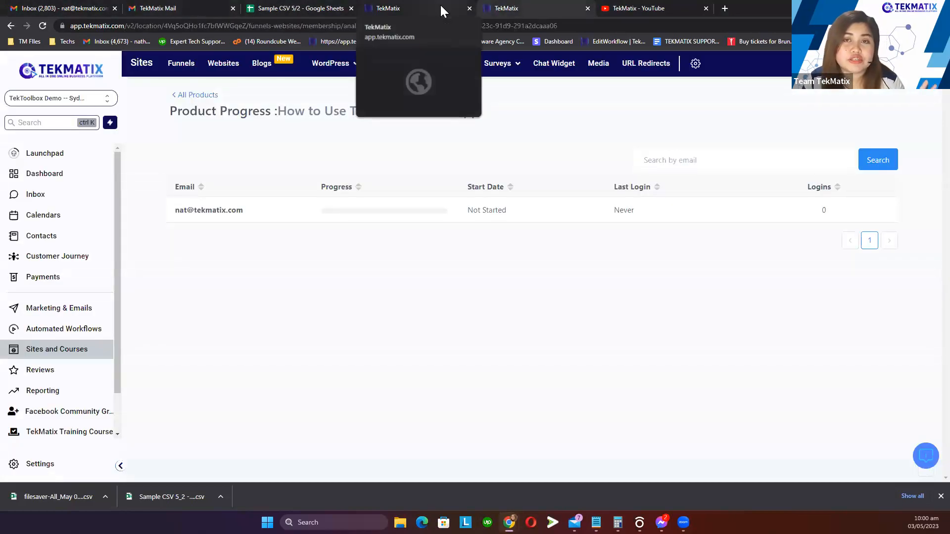
click(442, 11)
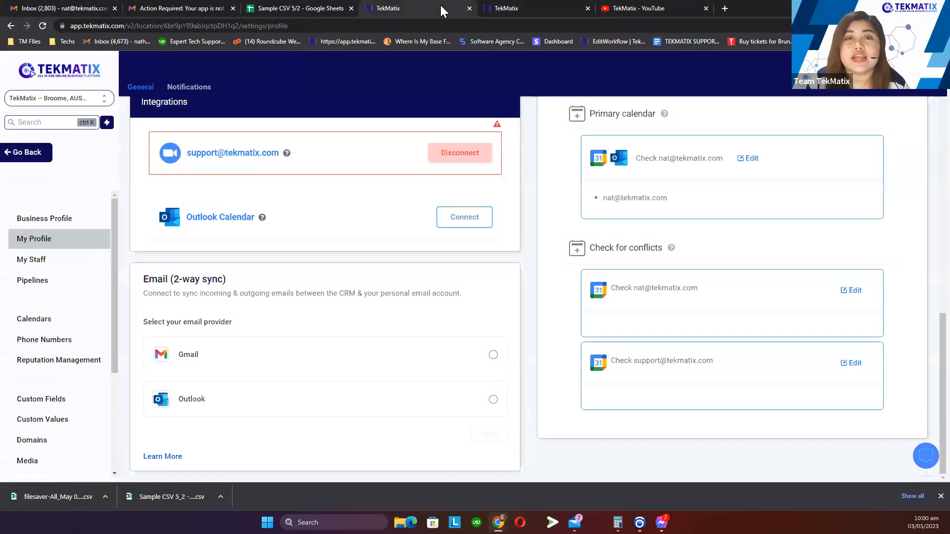
click(40, 157)
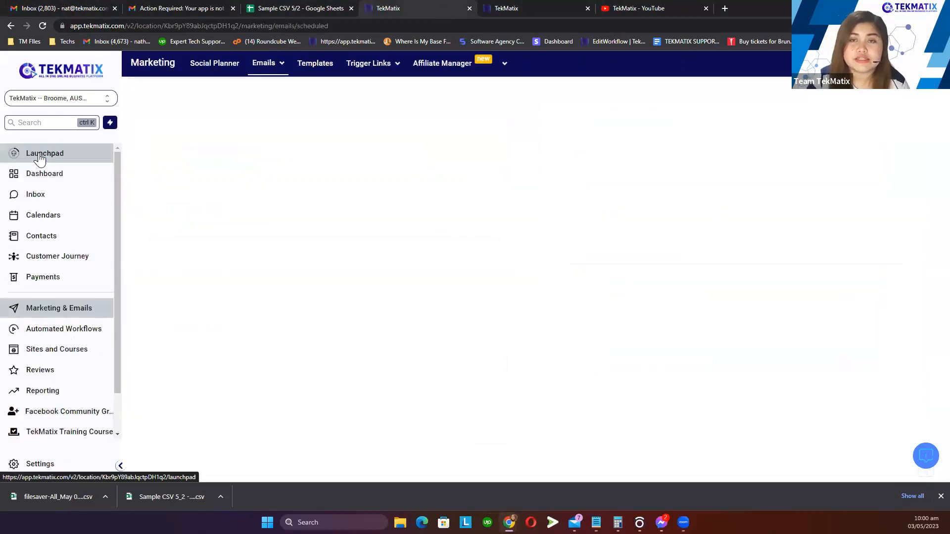
click(510, 6)
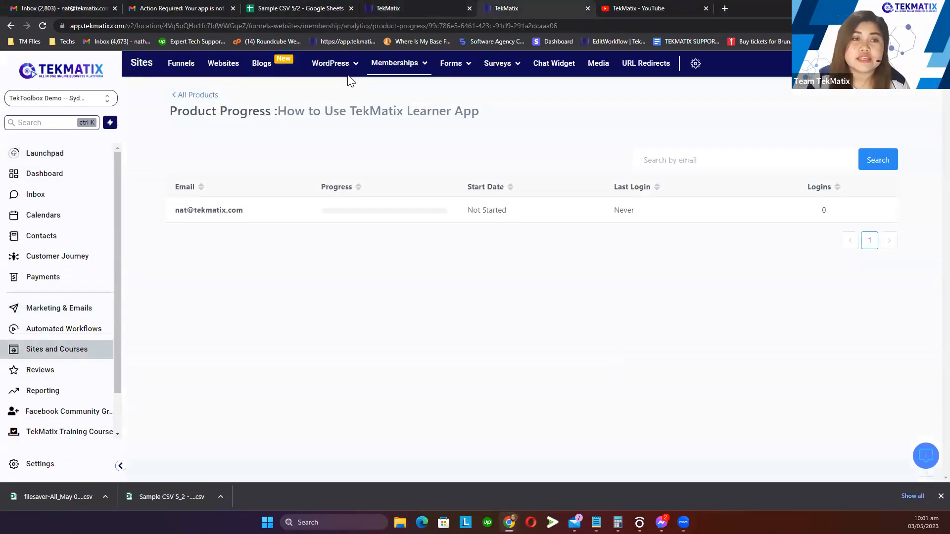
click(45, 240)
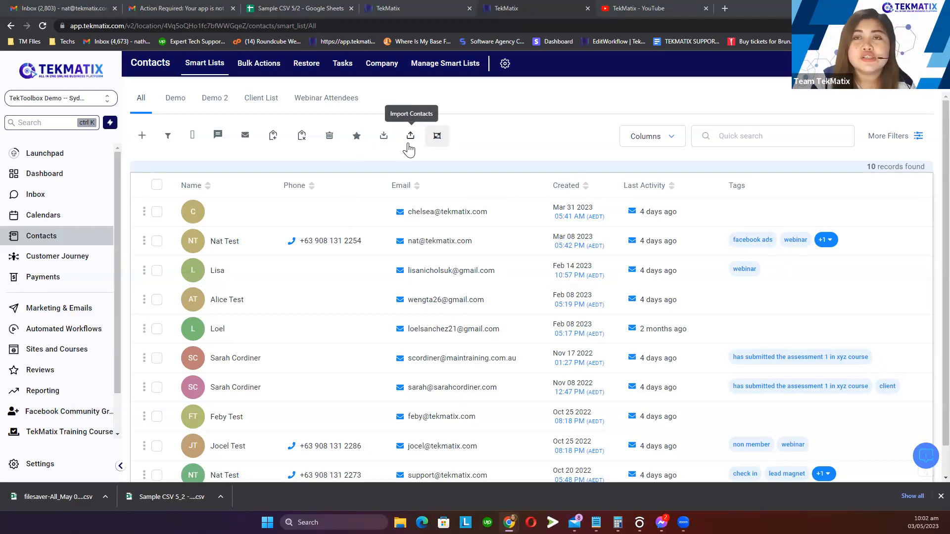
Move the Sample CSV 5/2 tab past a TekMatix tab and end on the Contacts list
drag(287, 7, 402, 6)
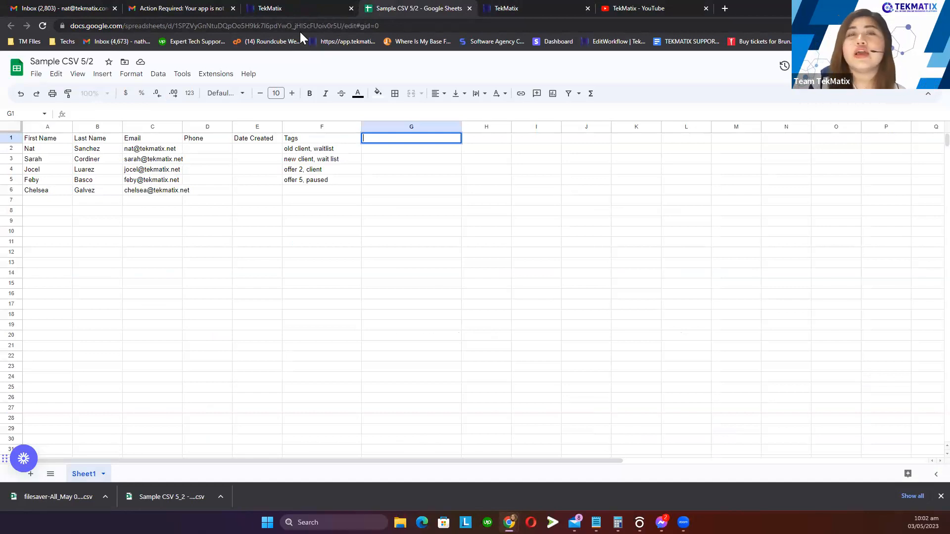
click(314, 9)
click(395, 8)
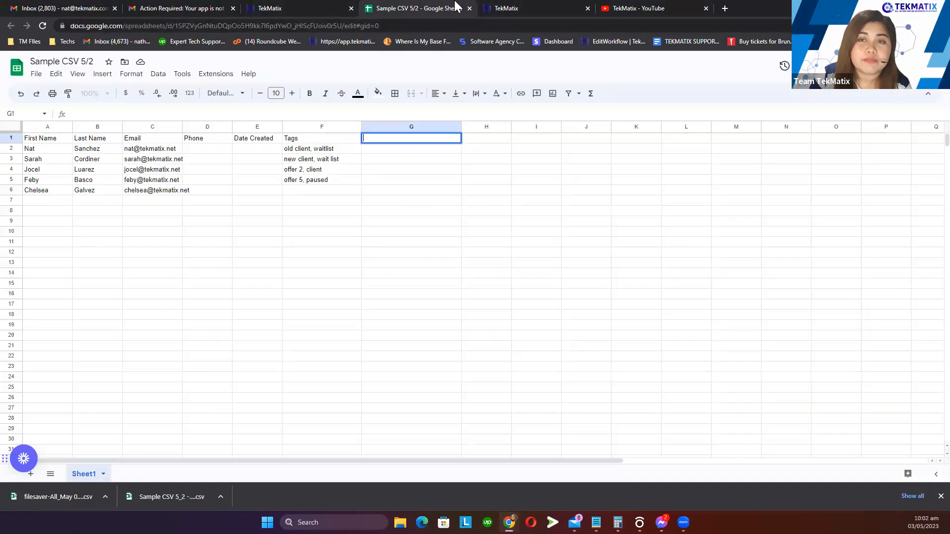
click(507, 8)
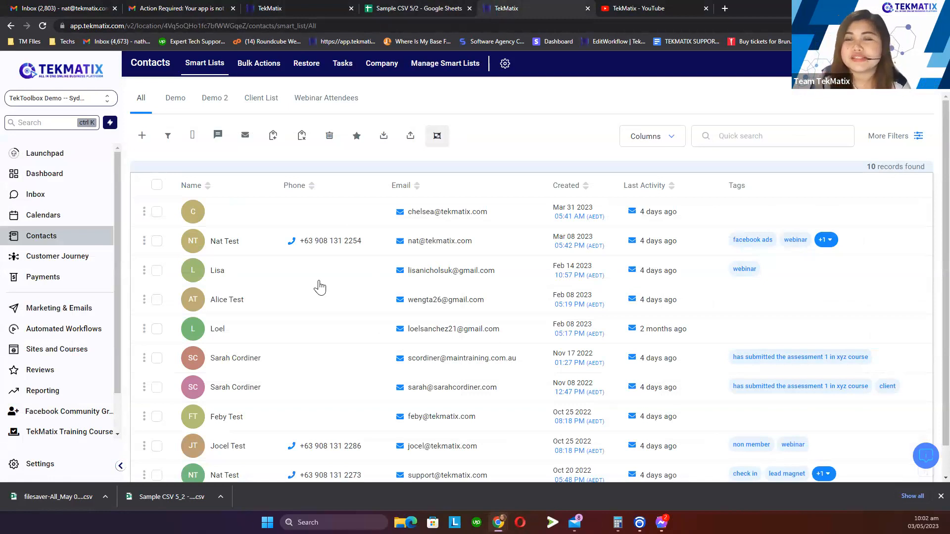
click(415, 8)
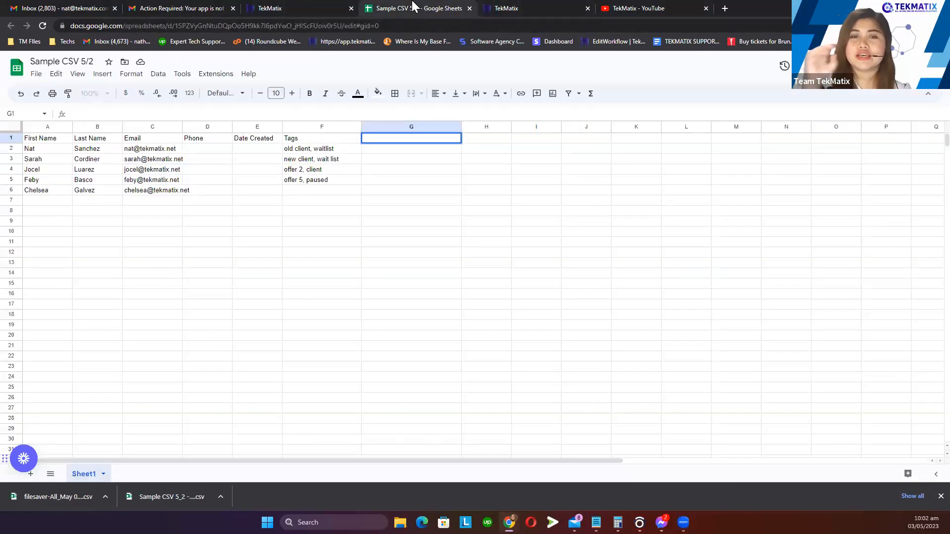
click(530, 7)
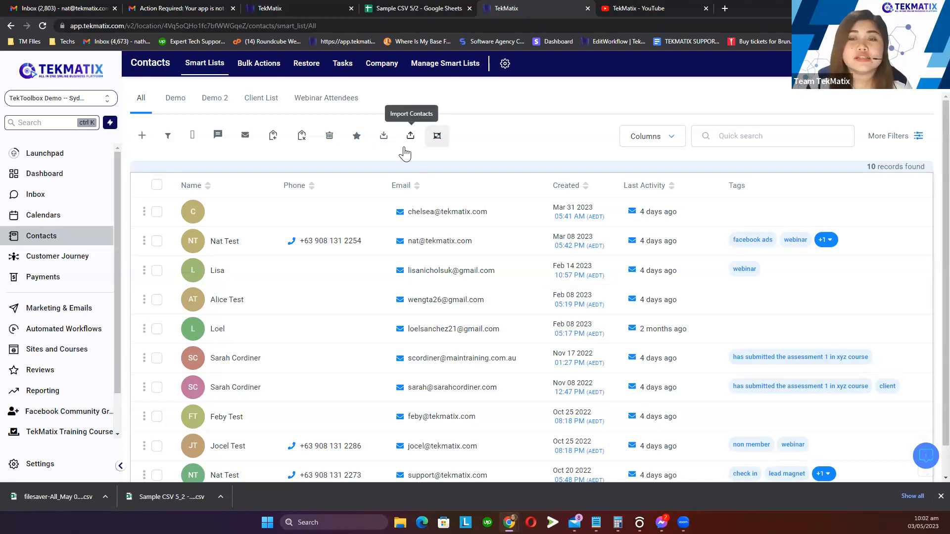
scroll(410, 306, down, 1)
scroll(400, 353, up, 1)
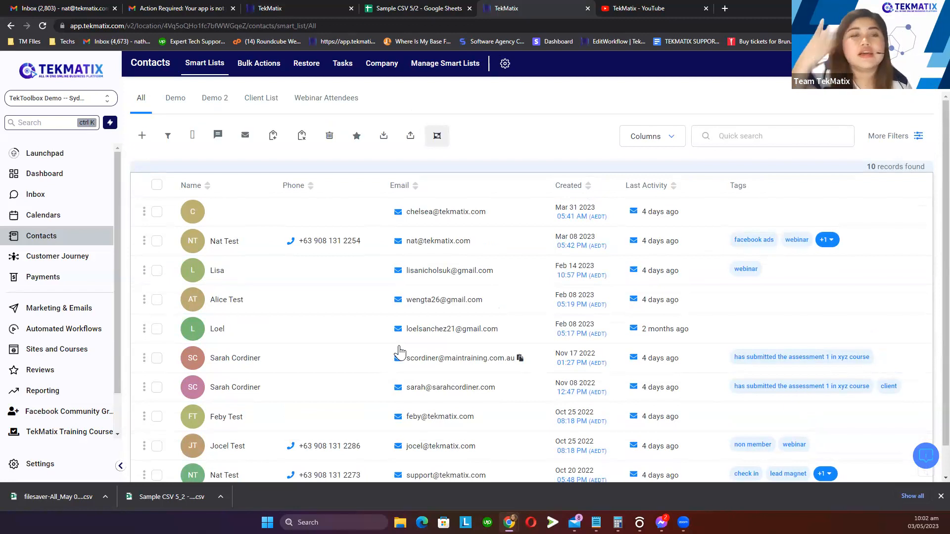
scroll(399, 348, down, 1)
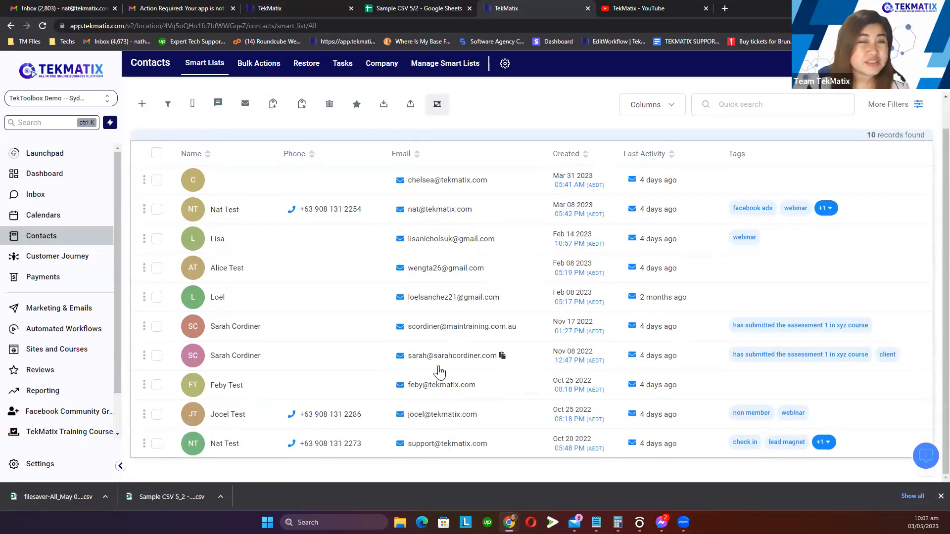
scroll(441, 374, up, 1)
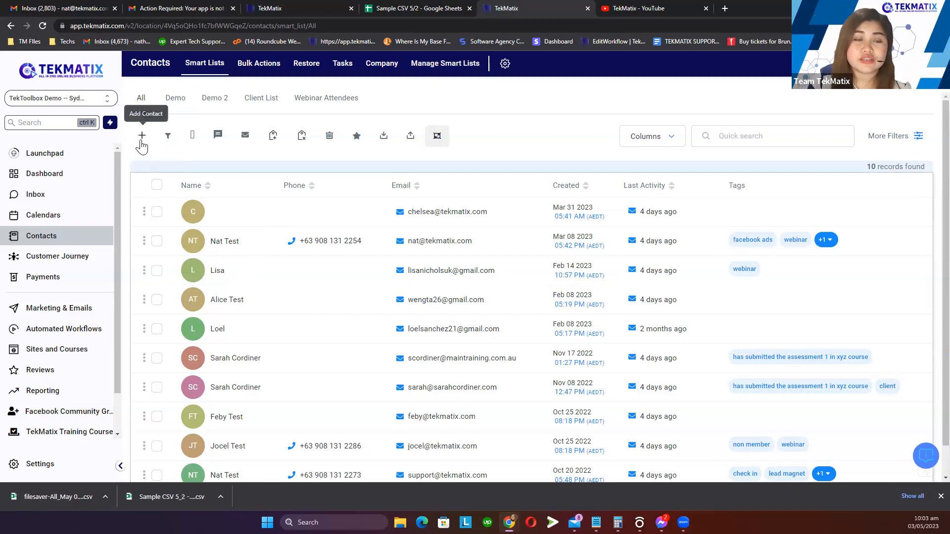
Open the new-contact form, close it, and open it again
click(142, 136)
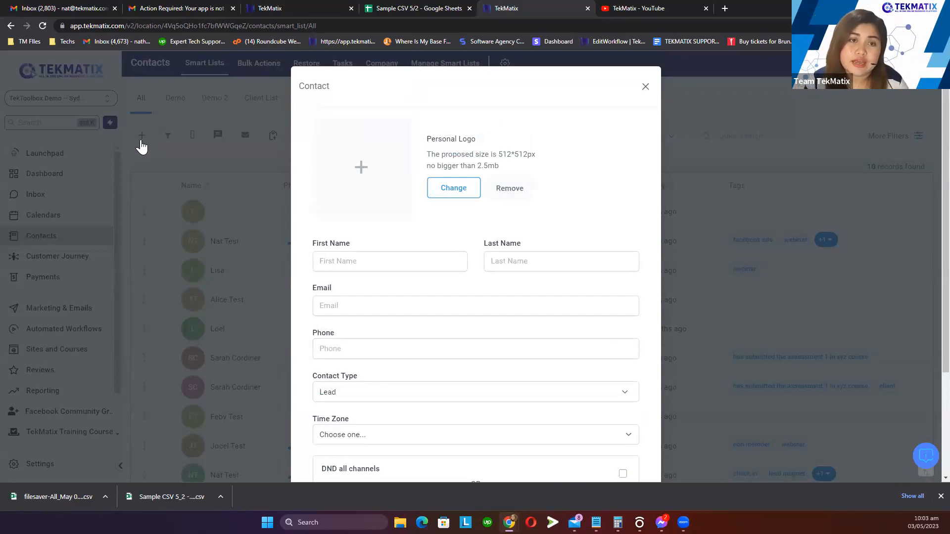
click(645, 87)
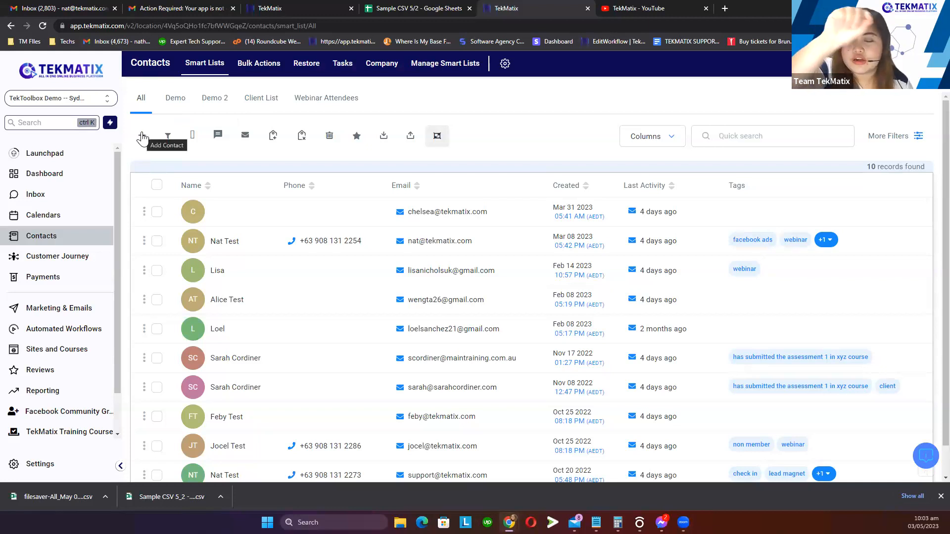
click(142, 137)
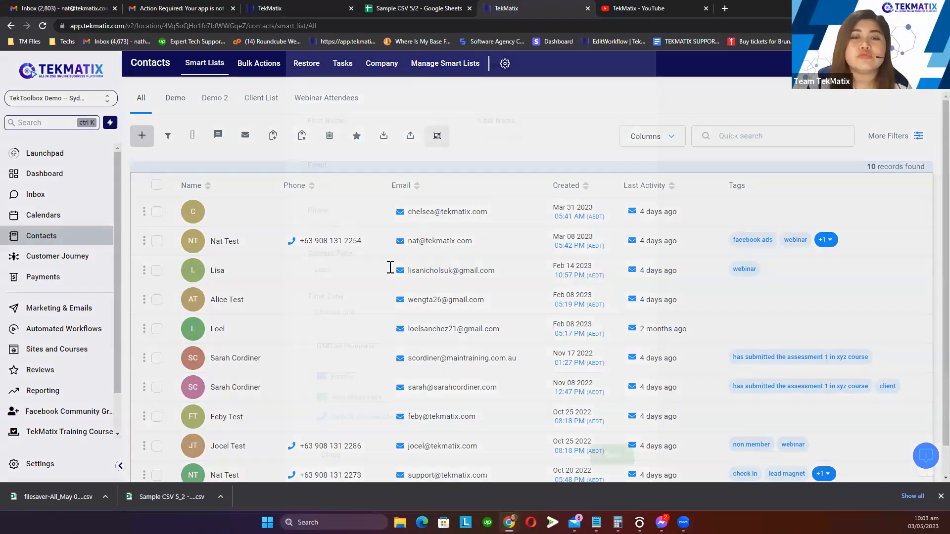
Go through the First Name, Last Name, Email and Phone fields, highlighting the Email label
click(365, 263)
click(518, 260)
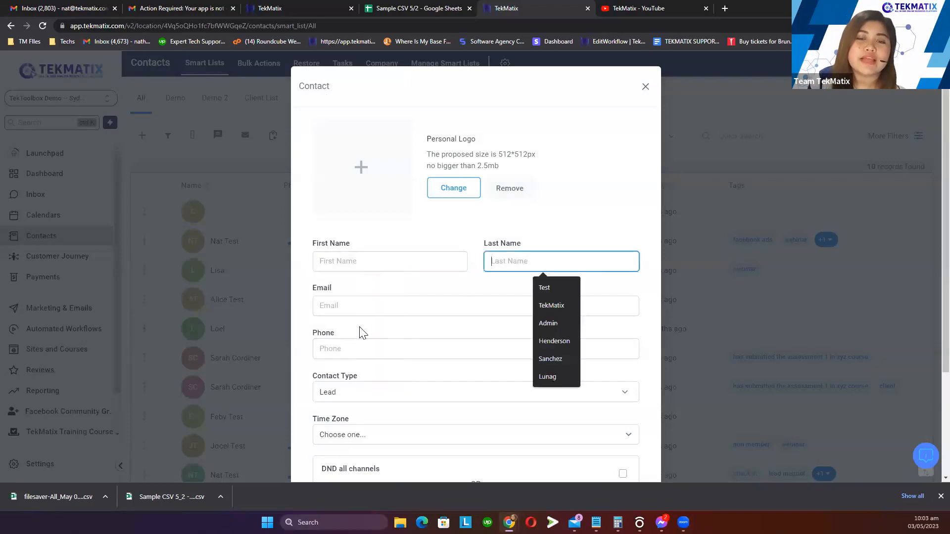
click(329, 311)
click(328, 346)
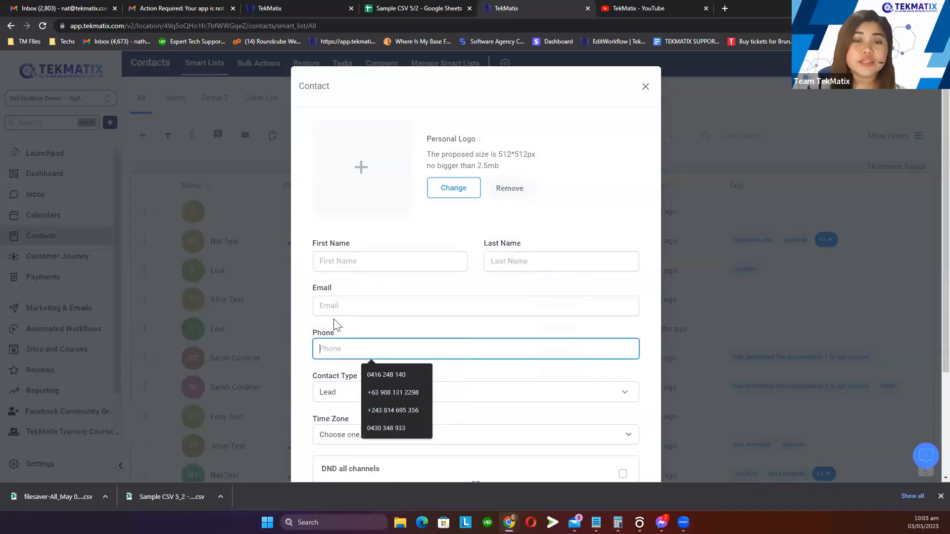
drag(340, 293, 322, 300)
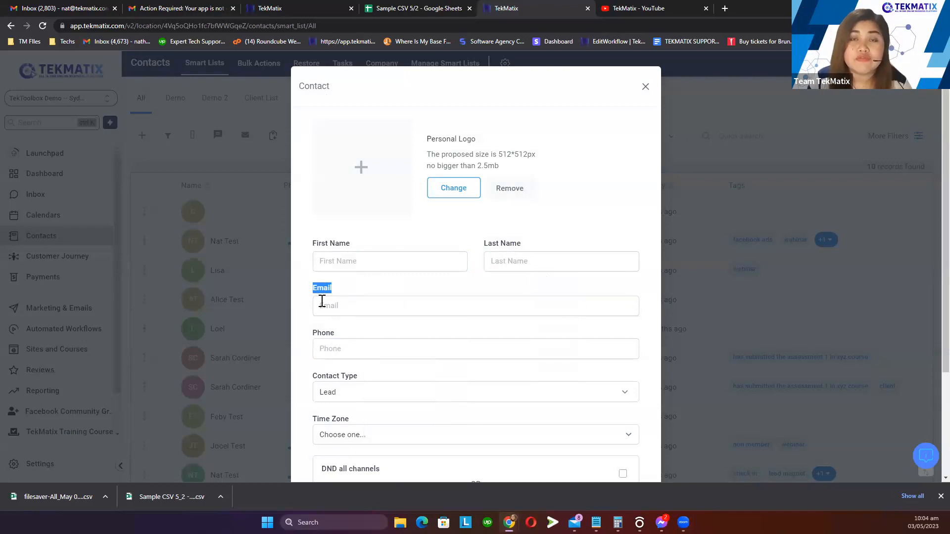
mouse_move(323, 301)
mouse_down()
mouse_move(345, 295)
mouse_move(312, 289)
mouse_move(322, 305)
mouse_up()
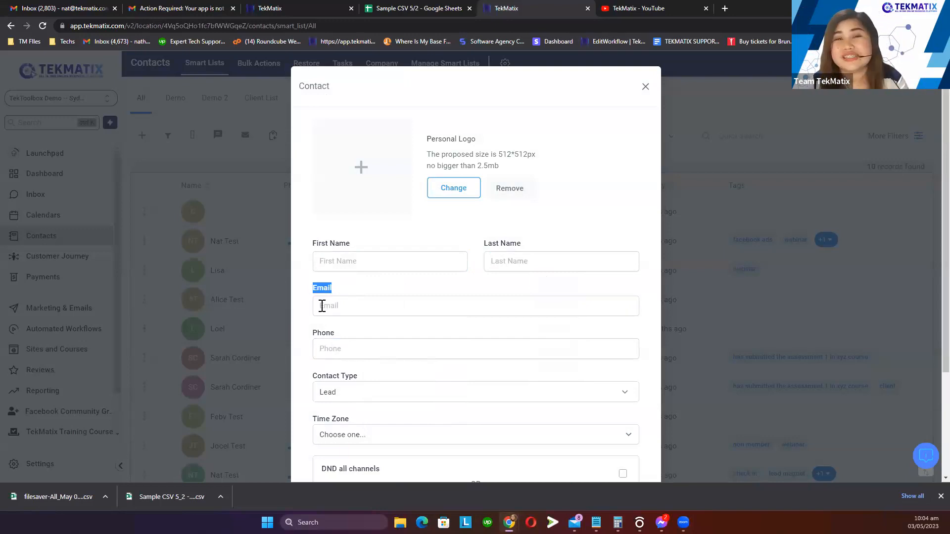
scroll(452, 340, down, 3)
scroll(572, 244, up, 3)
Close the Contact form unsaved, view the Import Contacts upload step, and cancel it
click(646, 88)
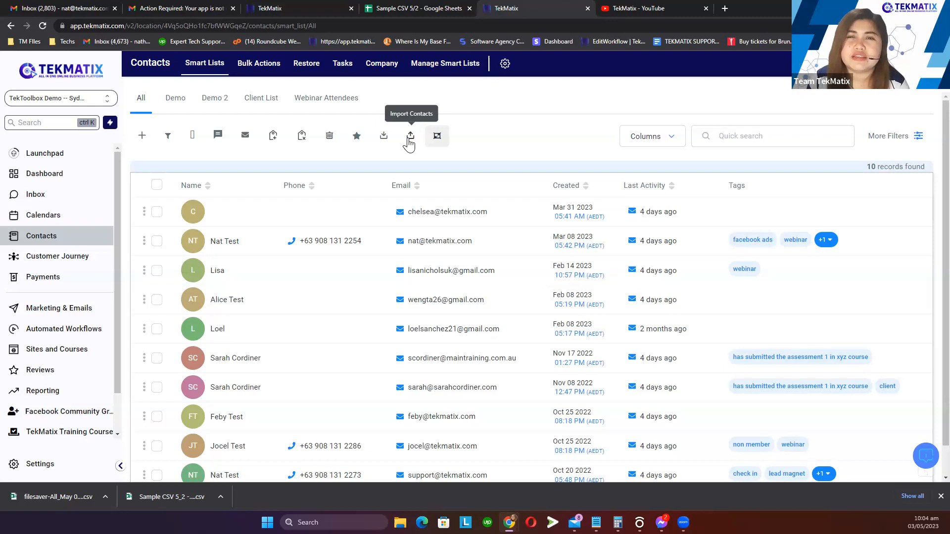
click(408, 140)
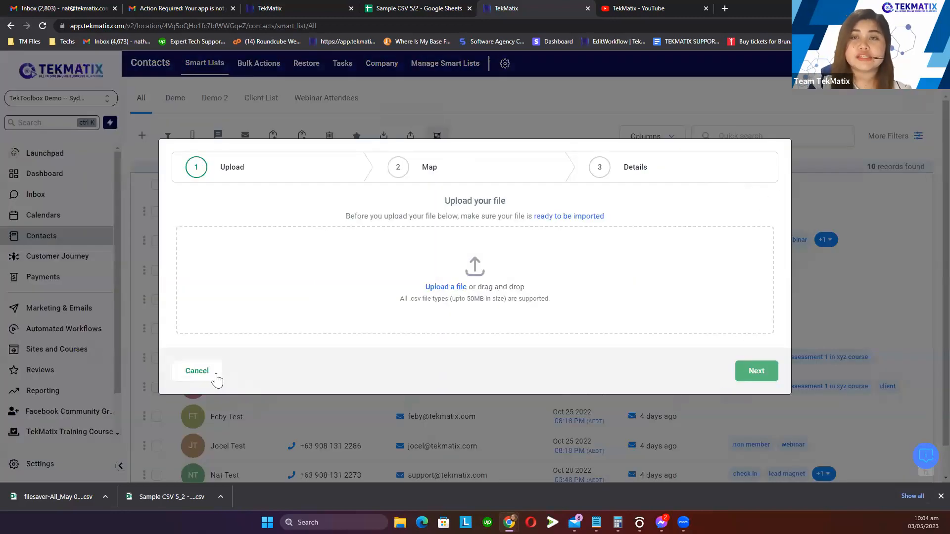
click(204, 372)
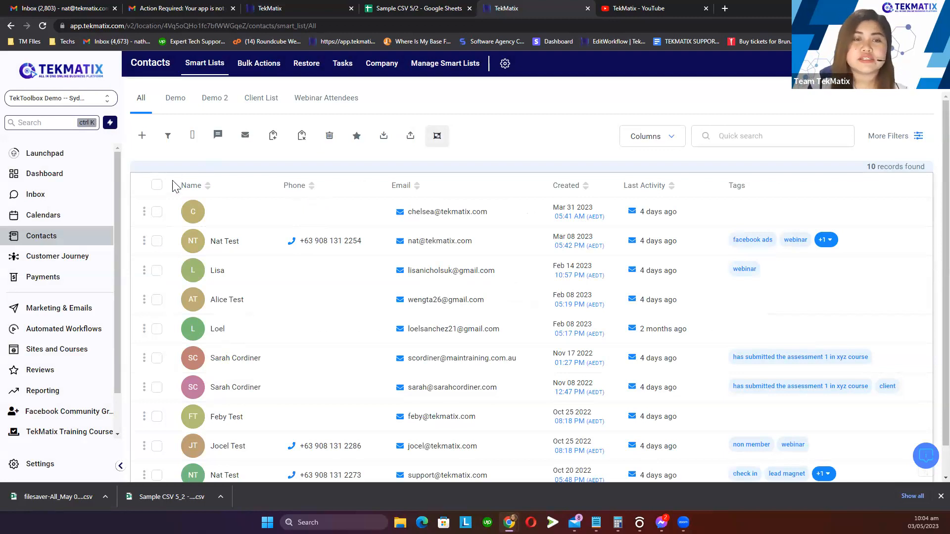
Select all 10 contacts and export them as a filesaver-All CSV file
click(156, 186)
scroll(234, 217, down, 1)
scroll(276, 233, up, 1)
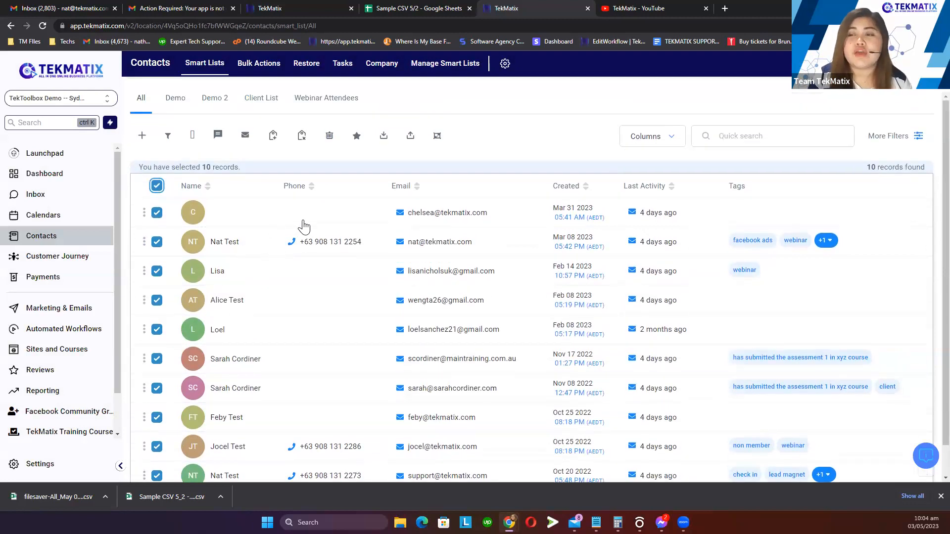
scroll(303, 225, down, 1)
scroll(347, 268, up, 1)
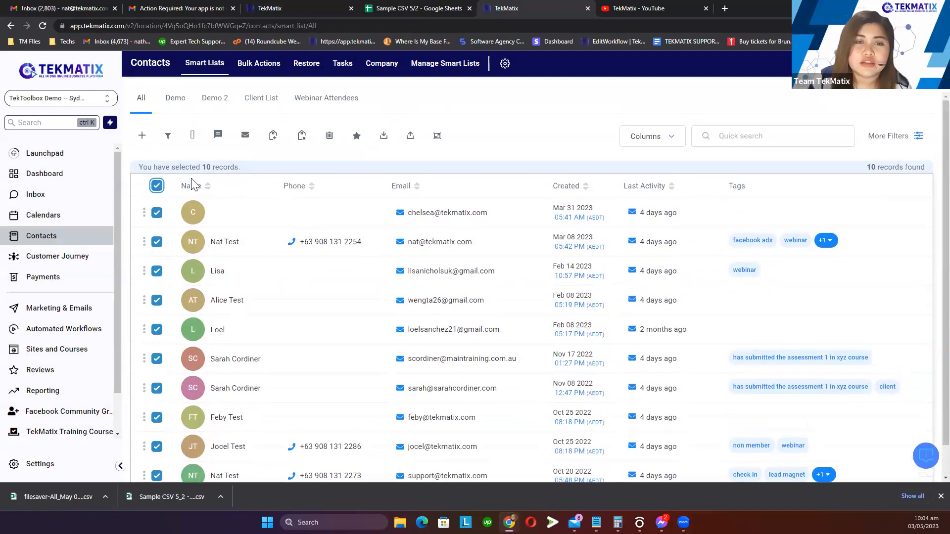
drag(206, 168, 278, 173)
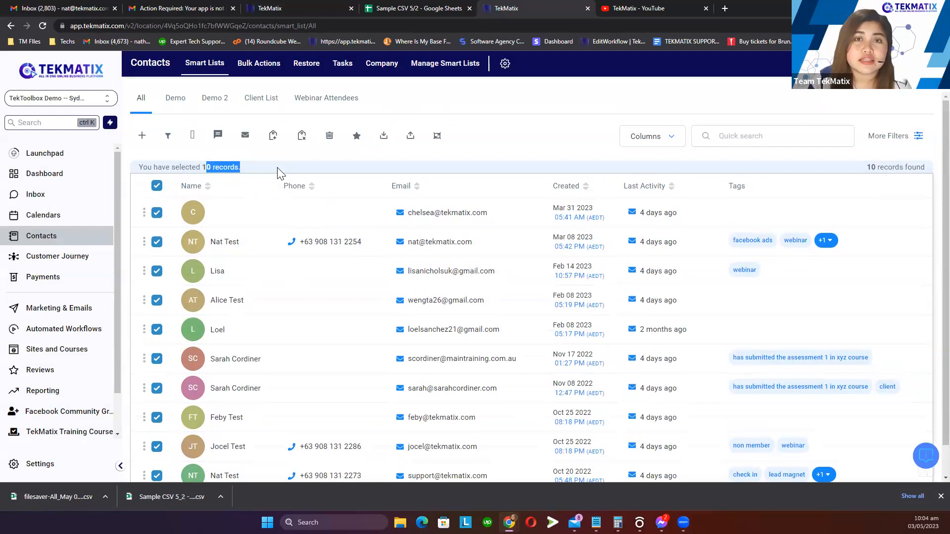
click(290, 170)
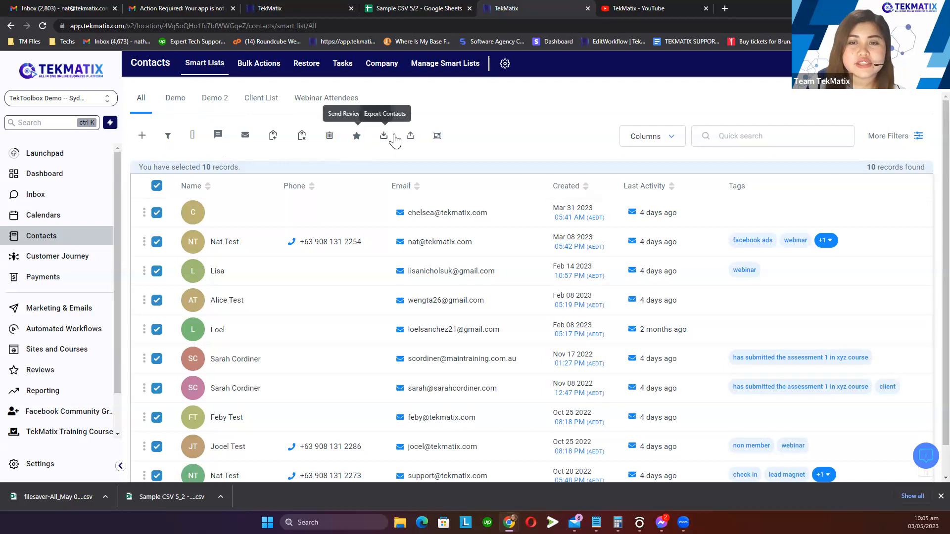
click(385, 136)
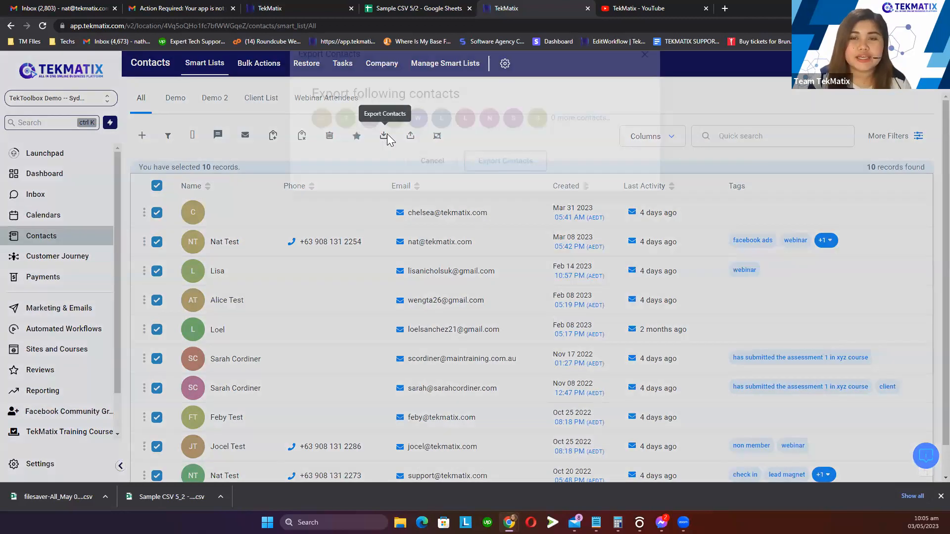
click(529, 193)
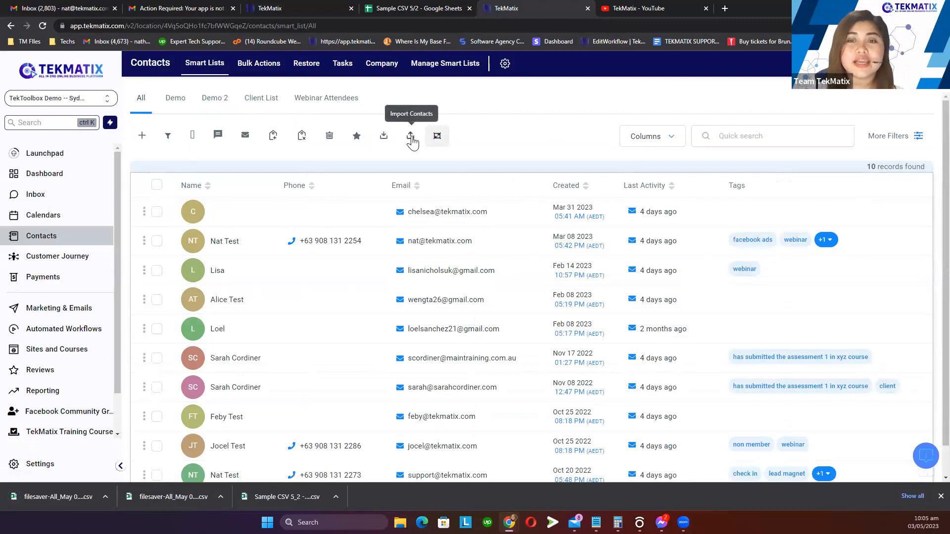
Attach filesaver-All_May 03 23 10_05 am.csv at the Import Contacts upload step
click(411, 138)
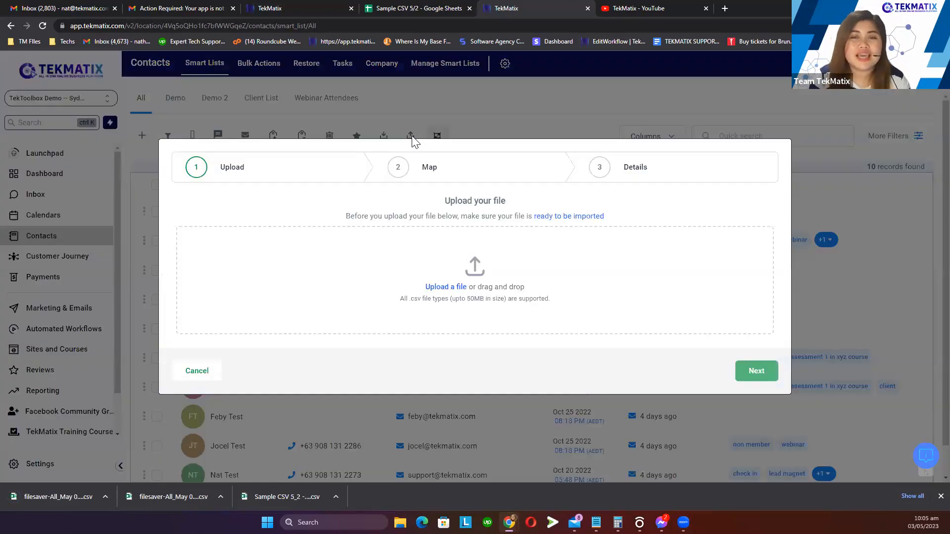
click(452, 288)
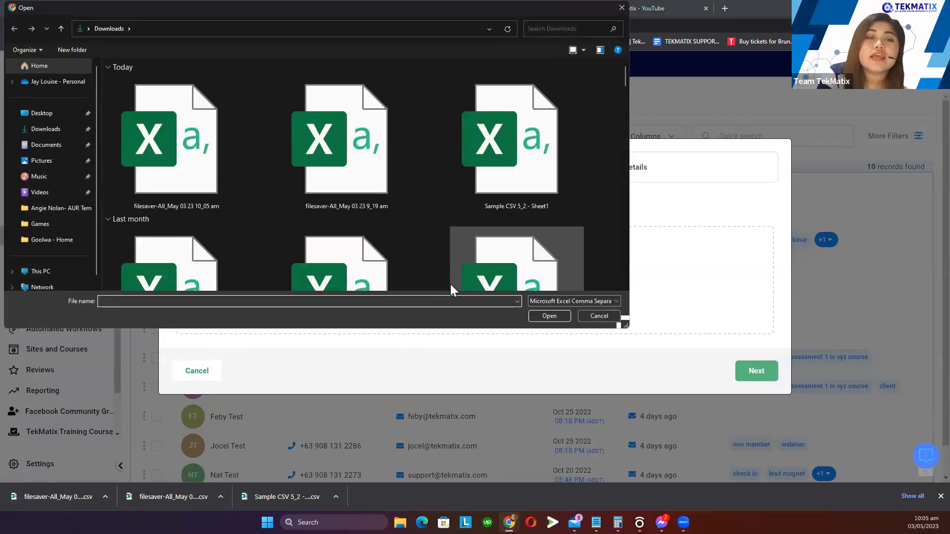
click(187, 195)
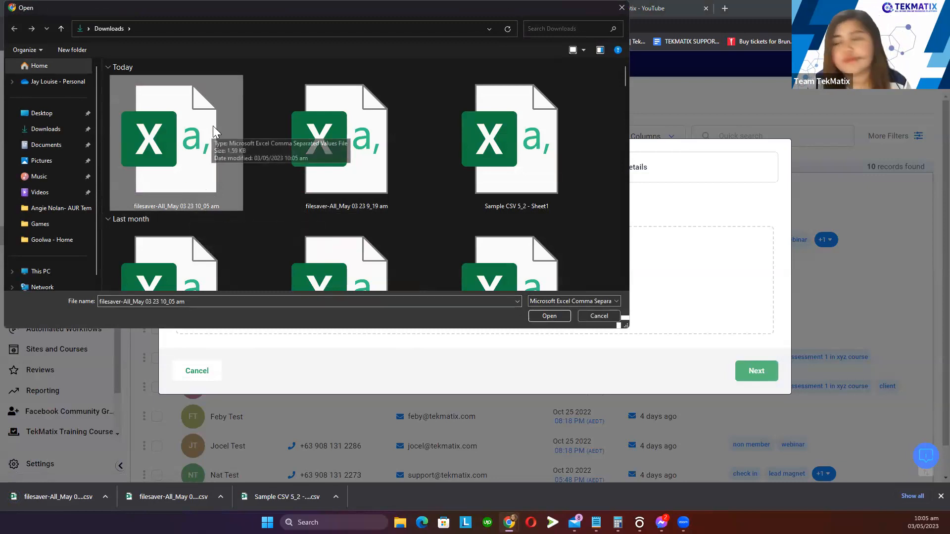
double_click(211, 153)
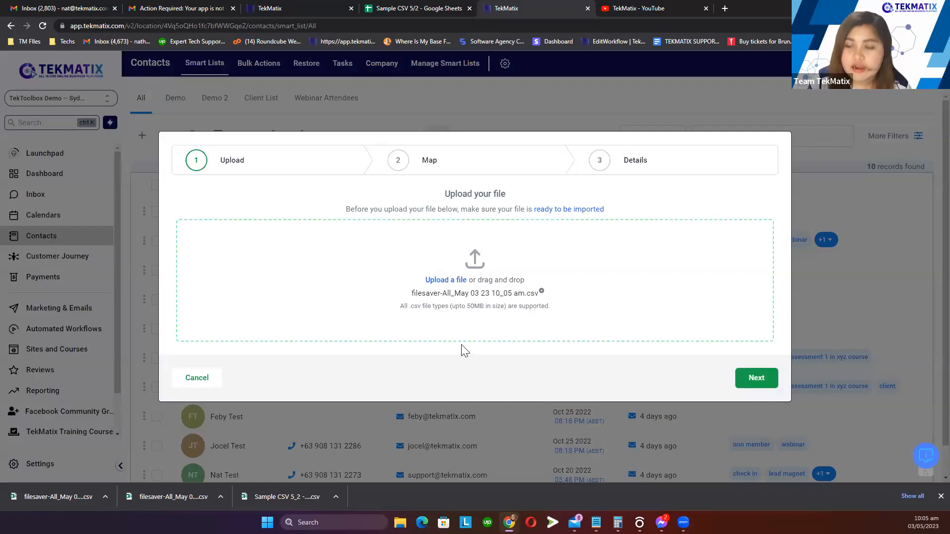
drag(410, 293, 546, 303)
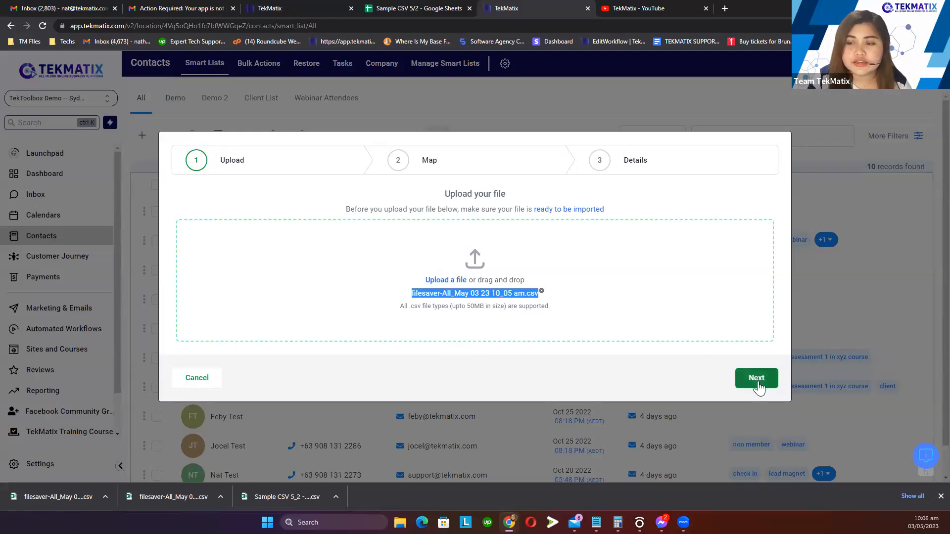
Advance to the Map step and review how the Contact Id, First Name and Last Name columns match
click(757, 384)
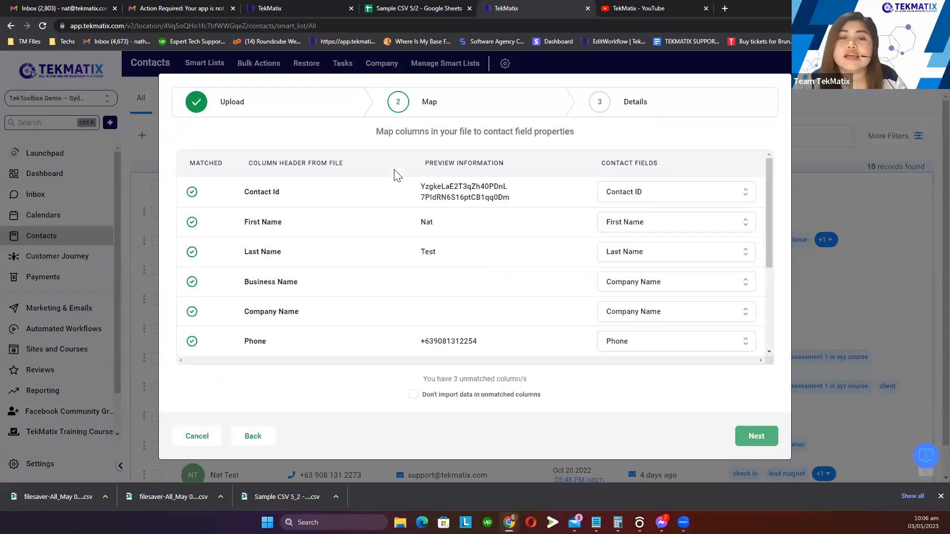
drag(335, 206, 227, 199)
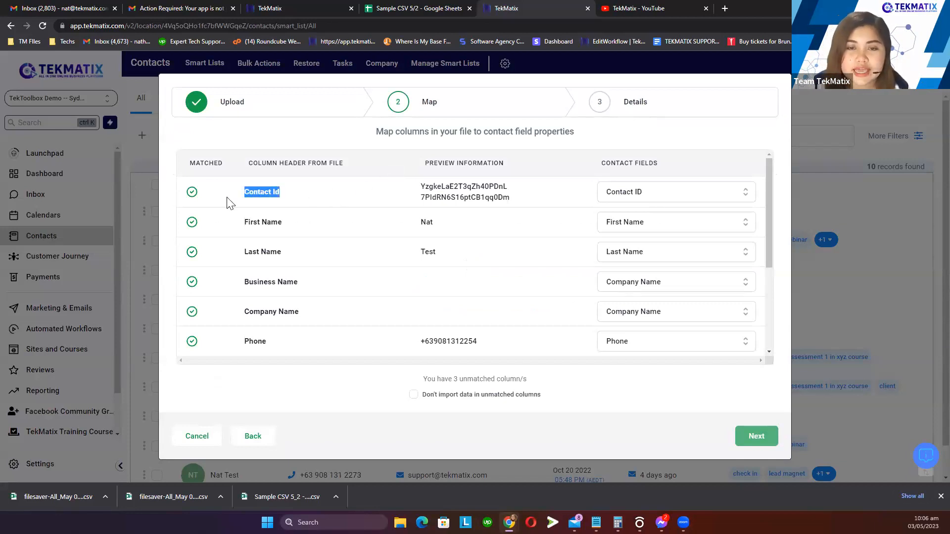
drag(298, 224, 239, 228)
drag(296, 255, 236, 264)
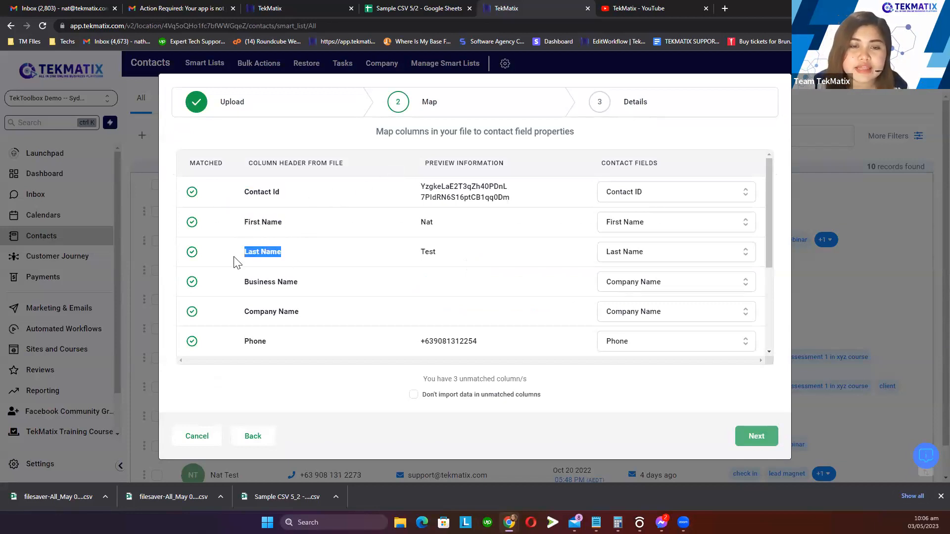
click(305, 286)
drag(244, 165, 348, 166)
click(316, 207)
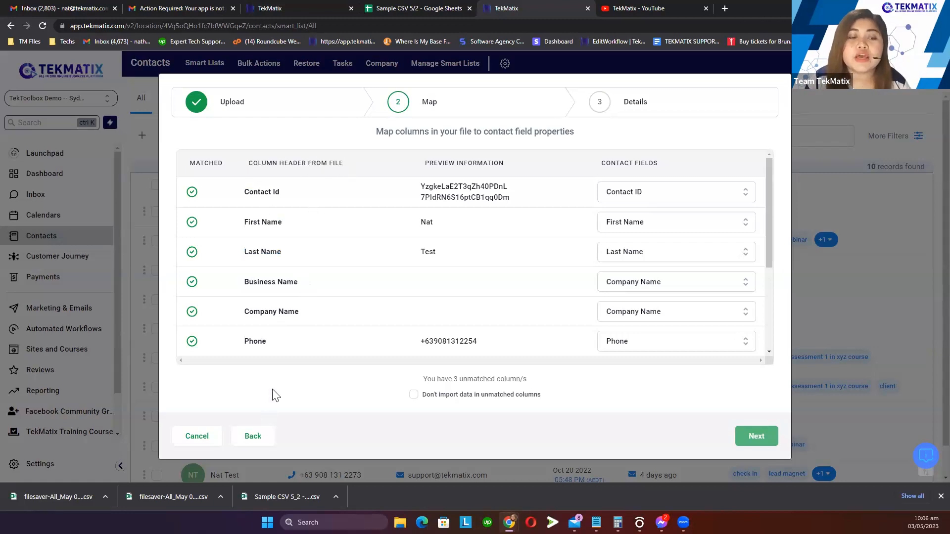
Open the downloaded contacts CSV in Excel and place it beside the mapping table
click(74, 499)
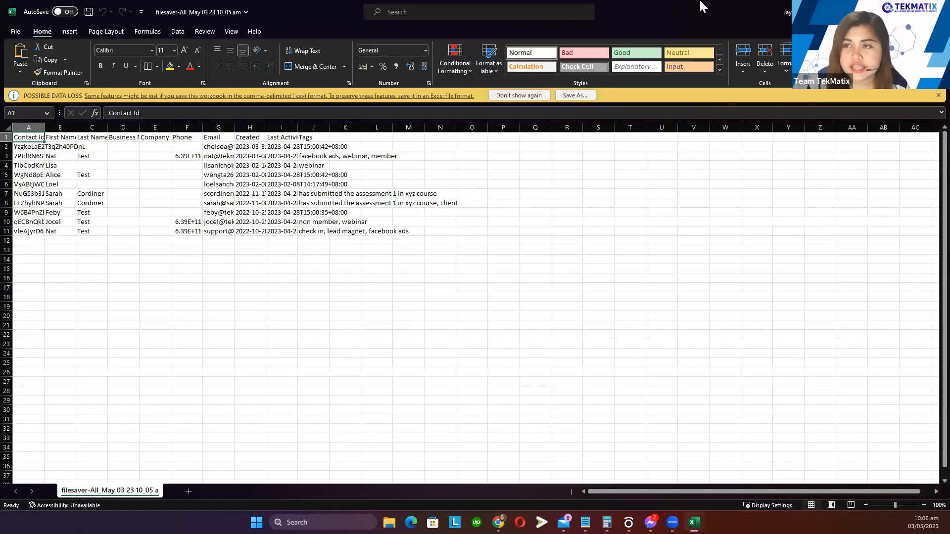
drag(446, 115, 367, 119)
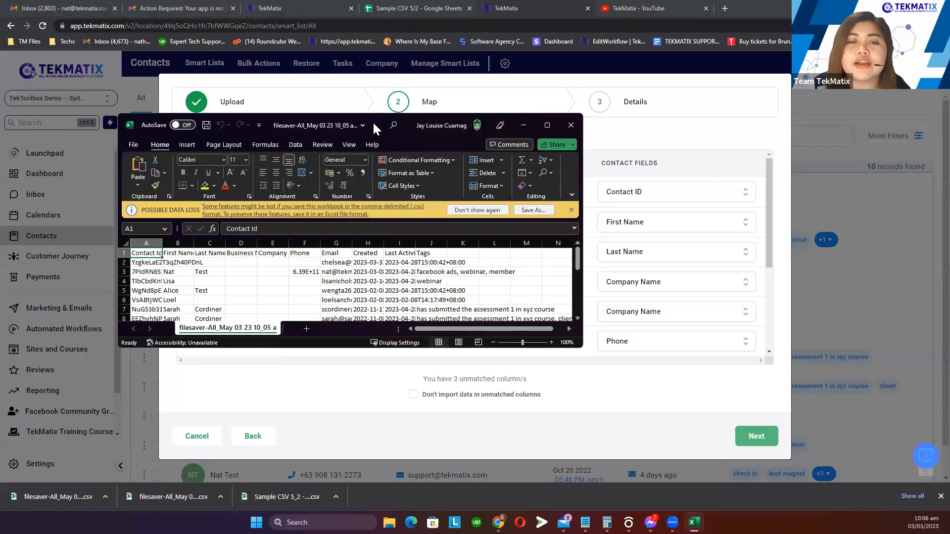
drag(374, 129, 630, 165)
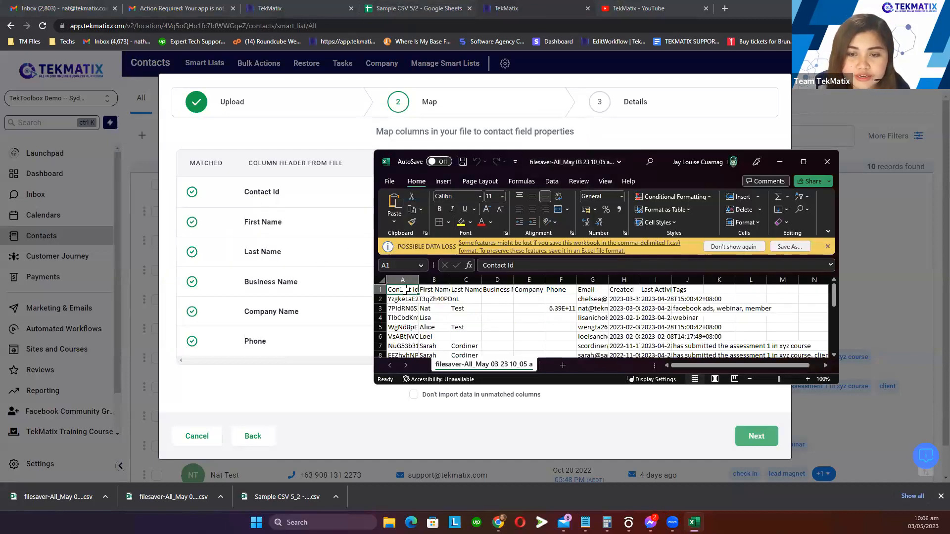
drag(292, 232, 248, 235)
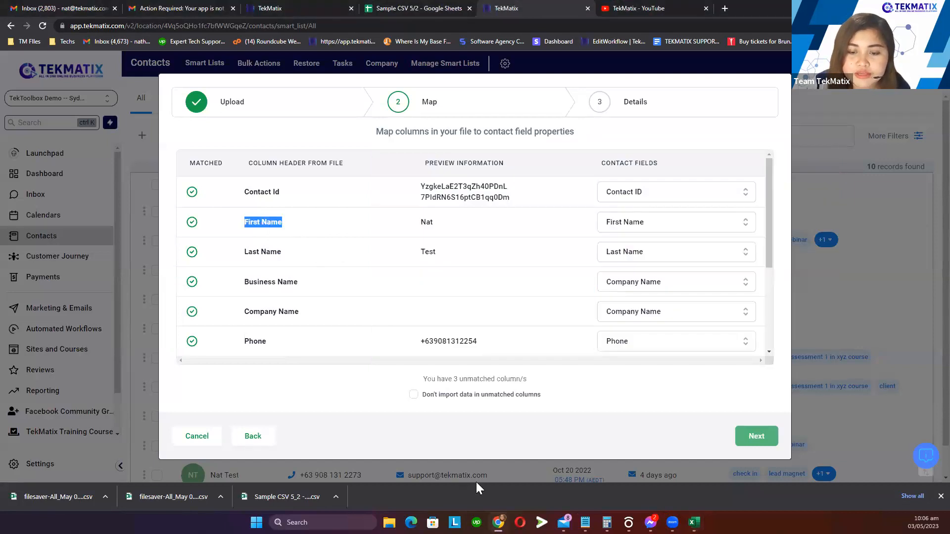
click(694, 523)
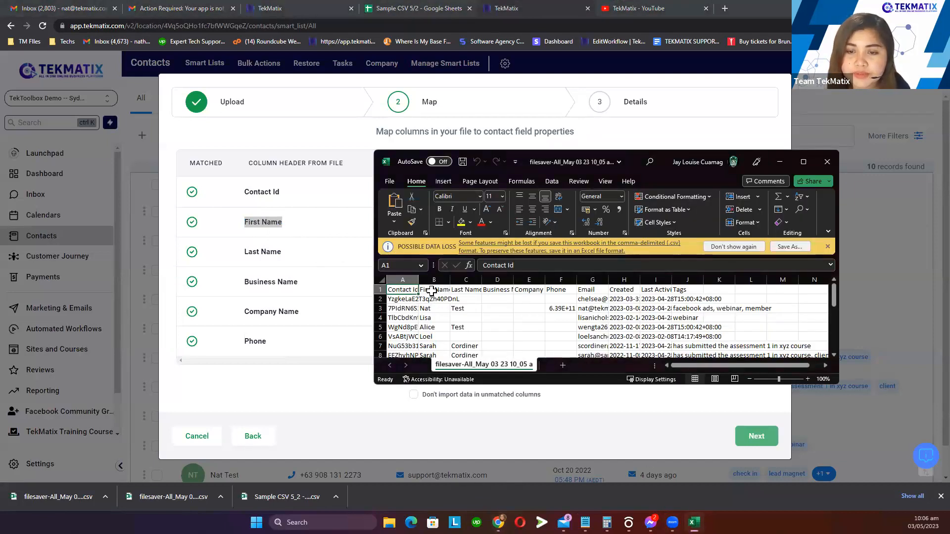
Compare the CSV's Last Name, Tags, Contact Id and First Name headers against the mapping, then return to it
key(Right)
key(Right)
scroll(285, 298, down, 3)
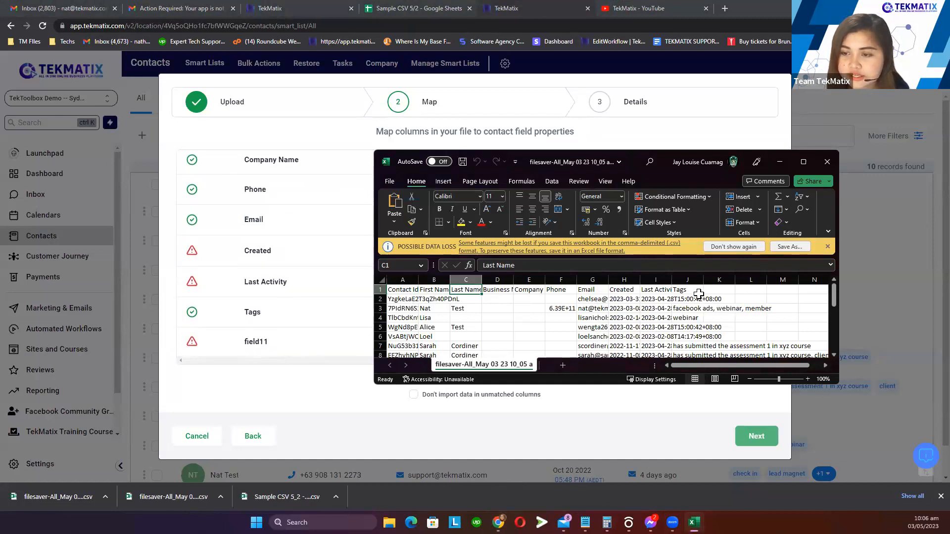
click(699, 292)
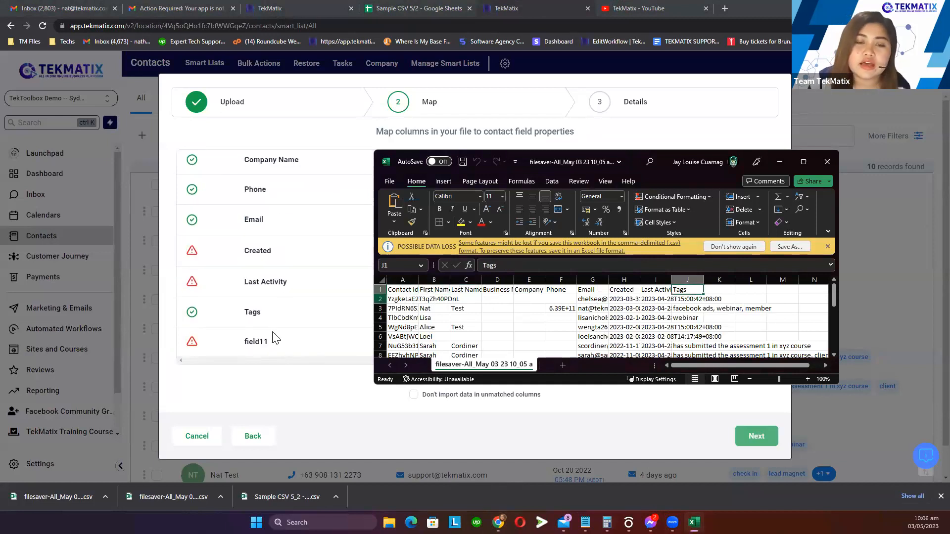
scroll(302, 342, up, 3)
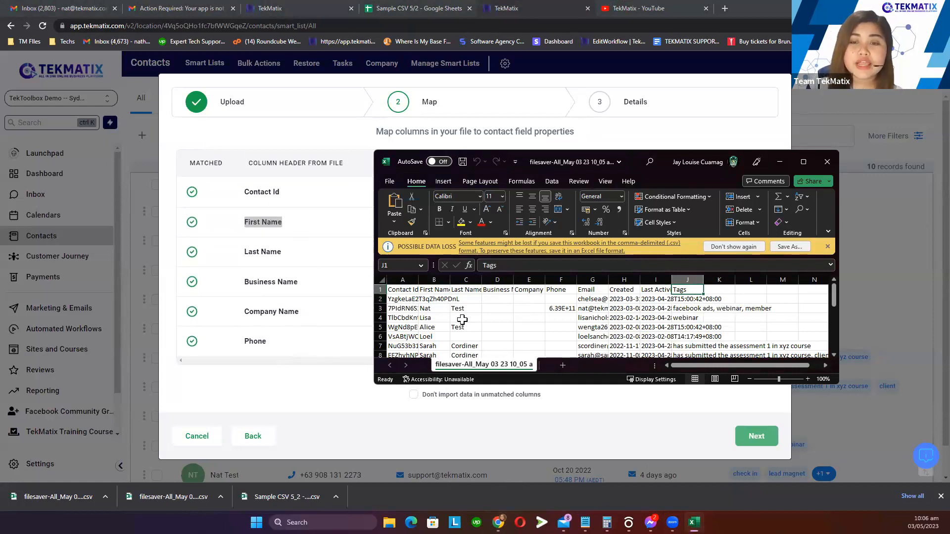
click(415, 292)
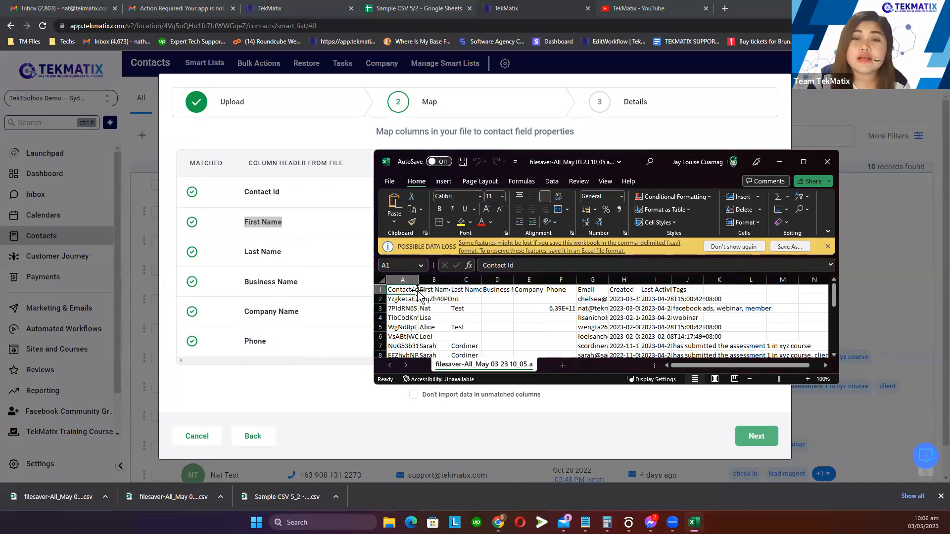
click(468, 311)
drag(411, 291, 718, 290)
click(453, 318)
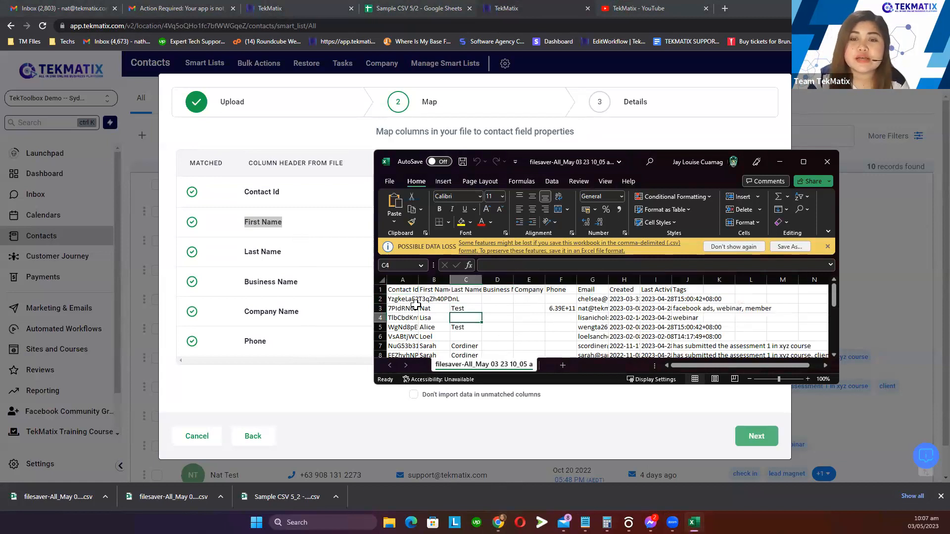
drag(403, 291, 405, 354)
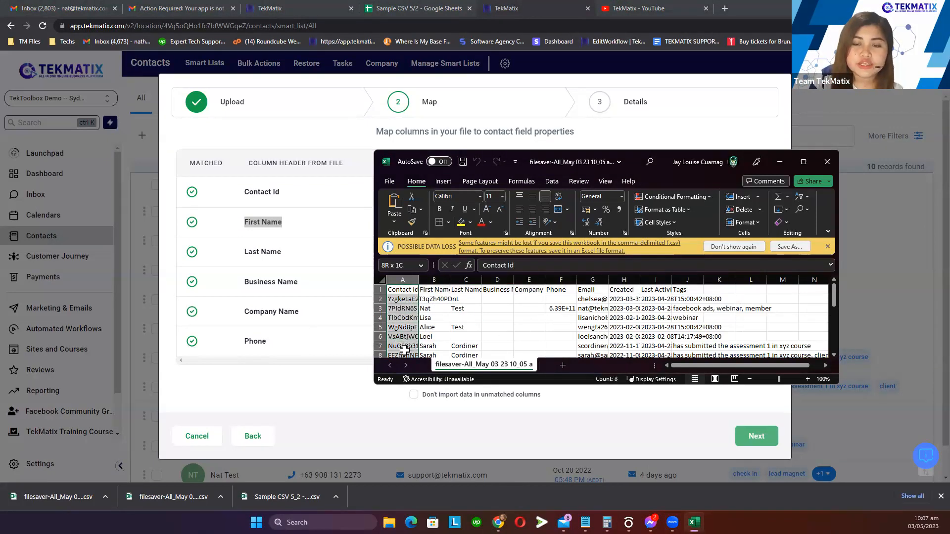
drag(434, 292, 434, 348)
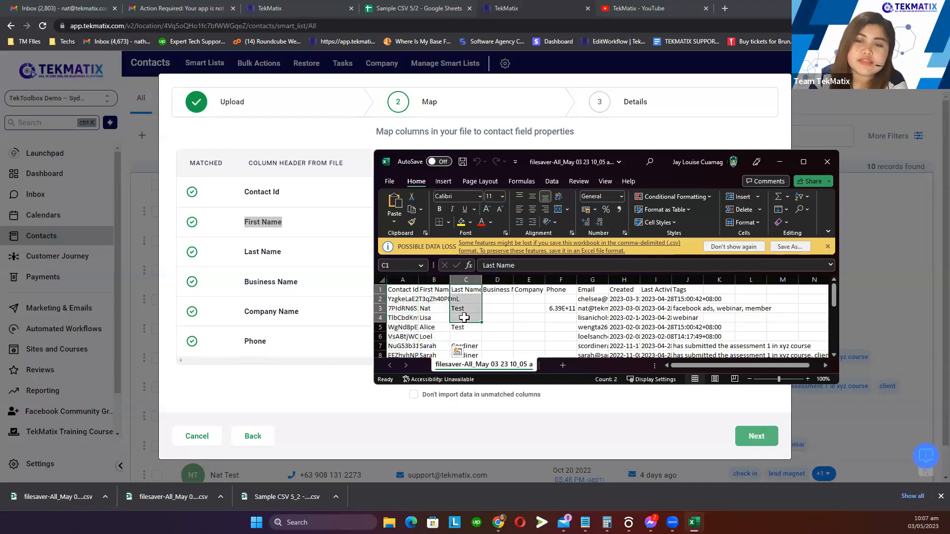
click(310, 258)
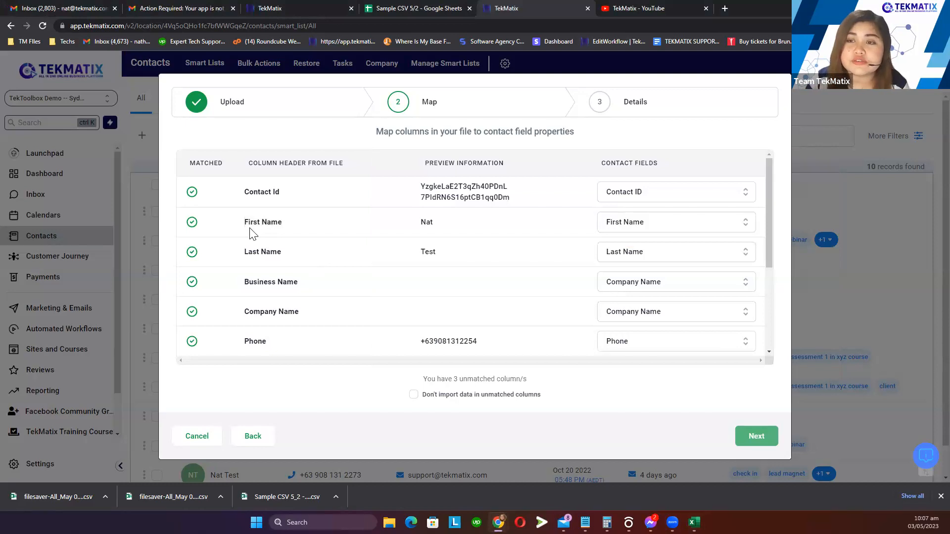
drag(589, 162, 679, 163)
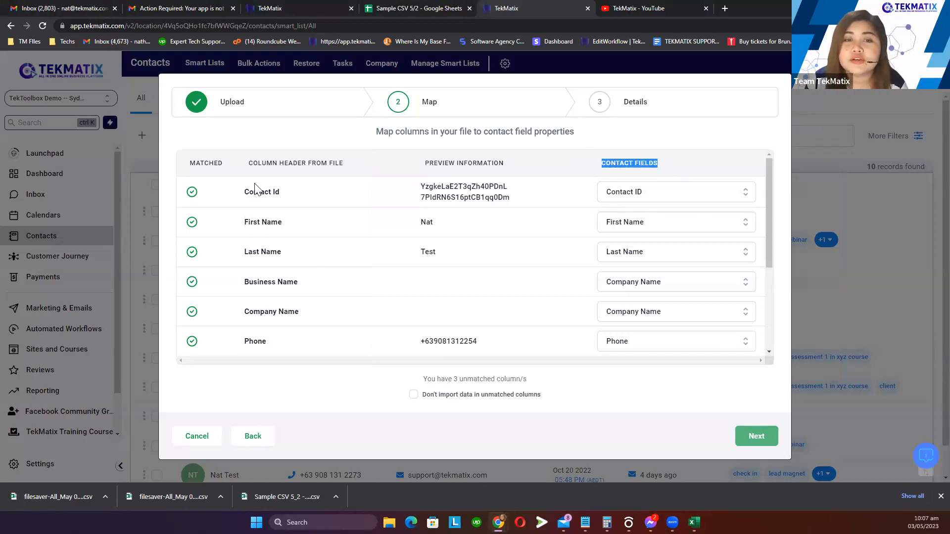
drag(240, 193, 292, 194)
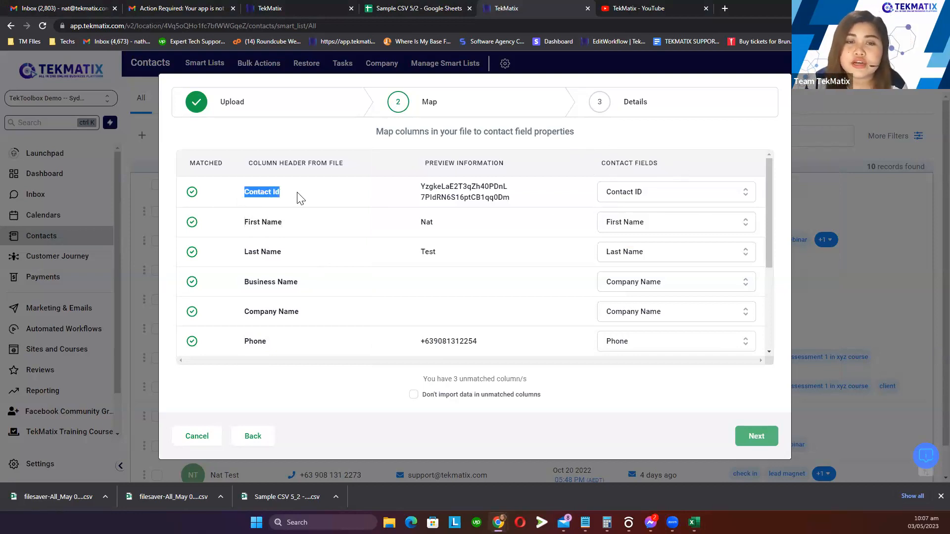
click(648, 194)
click(677, 142)
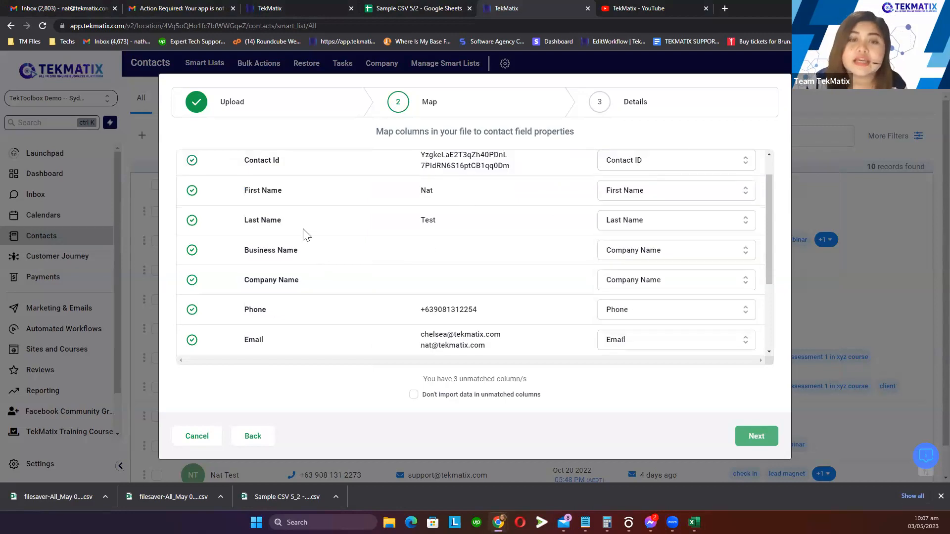
click(684, 196)
click(381, 230)
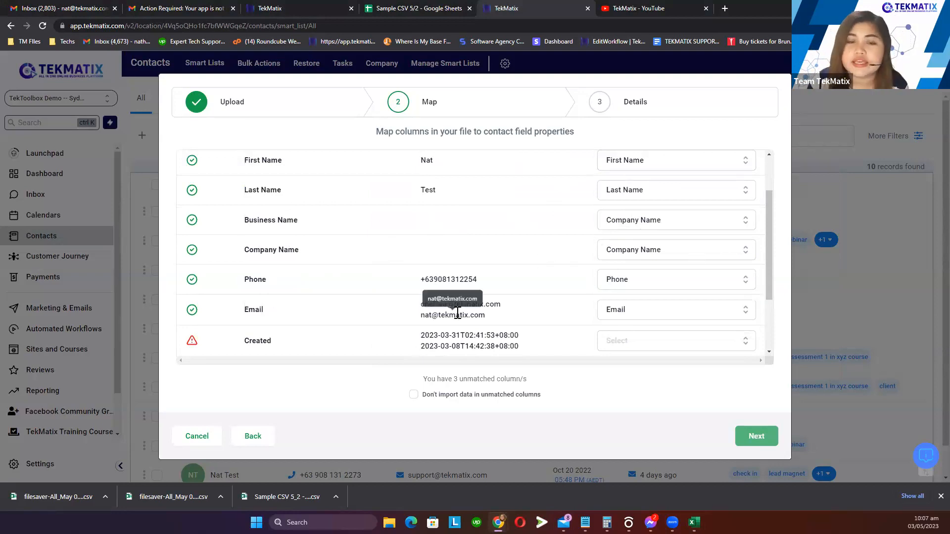
scroll(320, 304, down, 2)
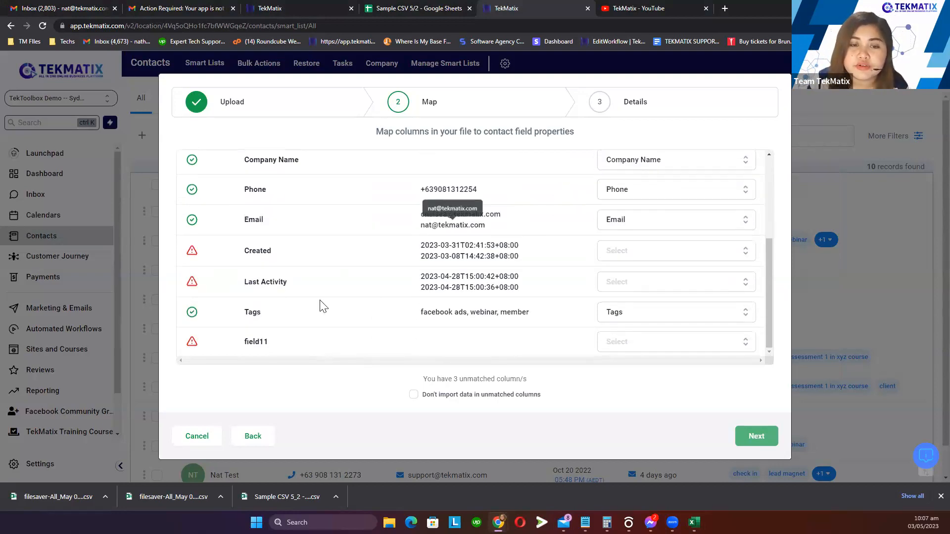
drag(238, 314, 286, 315)
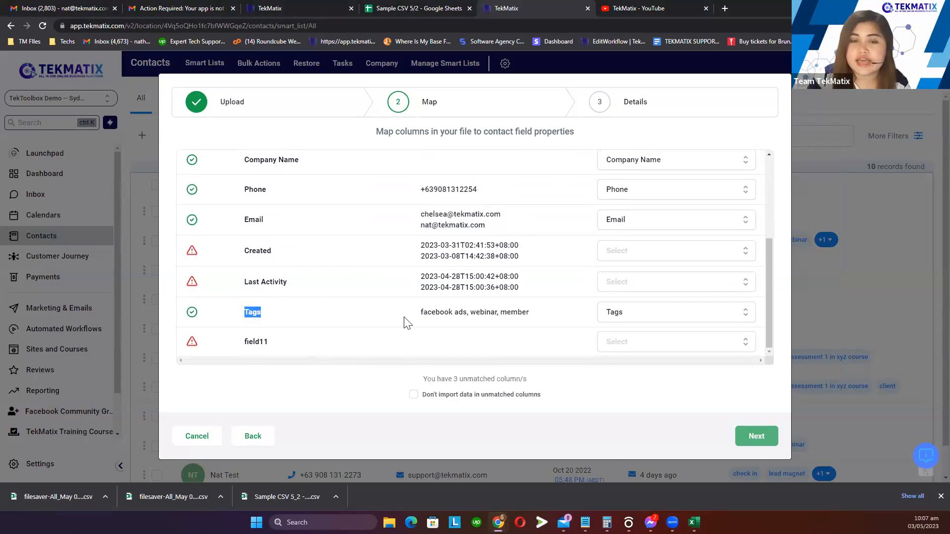
Maximize the Excel window and widen the Tags and Last Activity columns
click(693, 523)
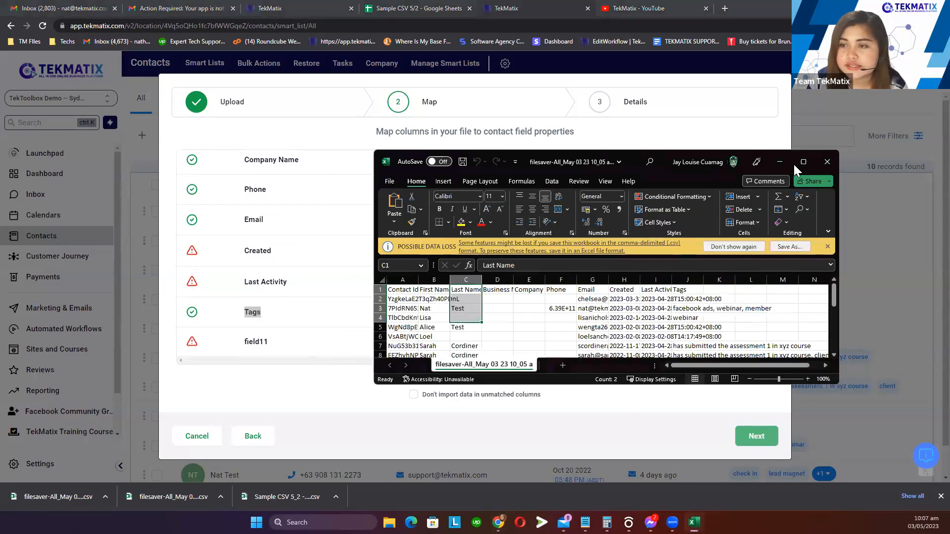
click(803, 161)
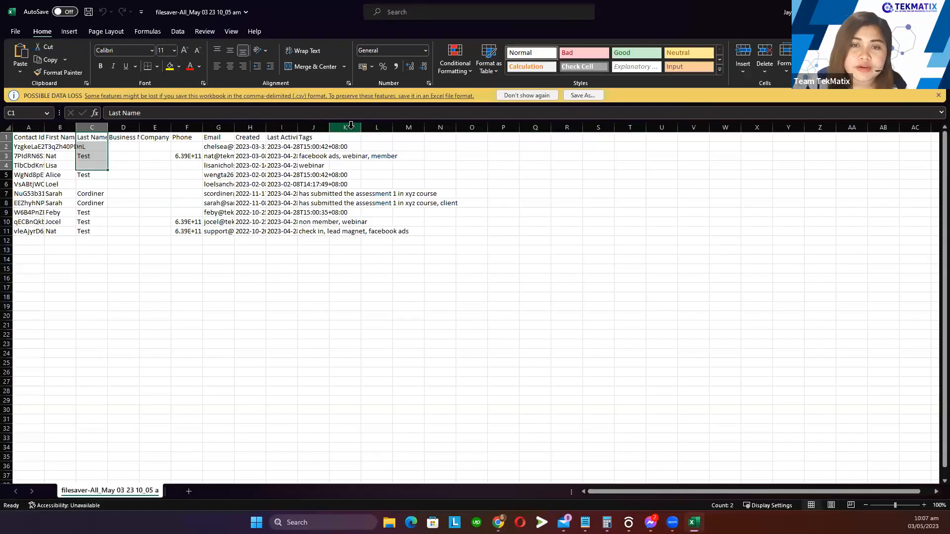
drag(330, 127, 565, 128)
drag(298, 128, 368, 129)
click(416, 157)
Inspect row 3's tags cell (facebook ads, webinar, member), then return to the browser's Map step
click(417, 165)
double_click(413, 156)
drag(53, 157, 391, 157)
double_click(395, 156)
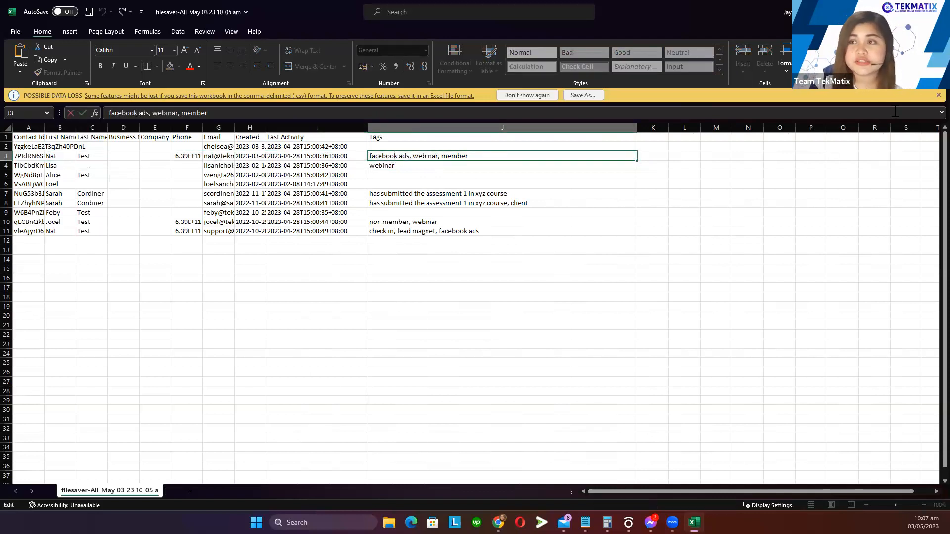
key(alt+Tab)
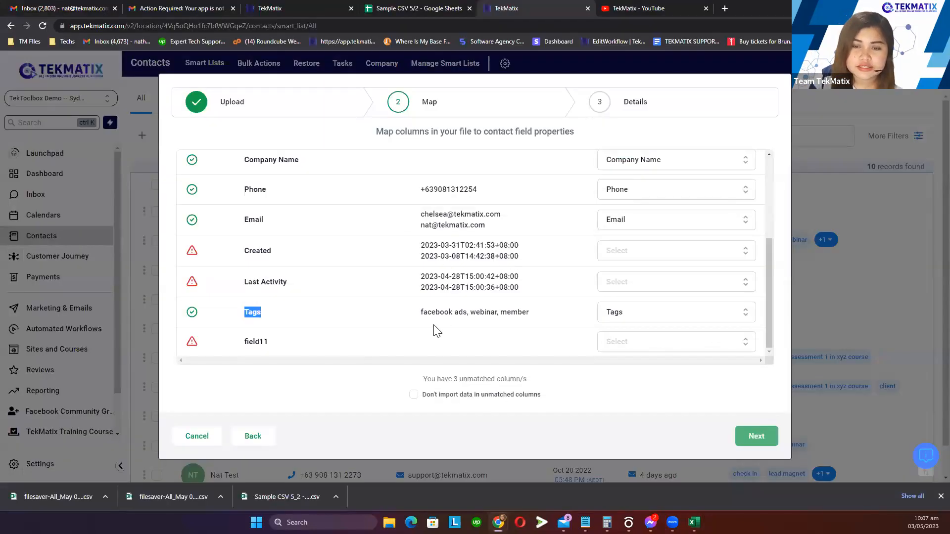
drag(461, 312, 425, 312)
click(444, 310)
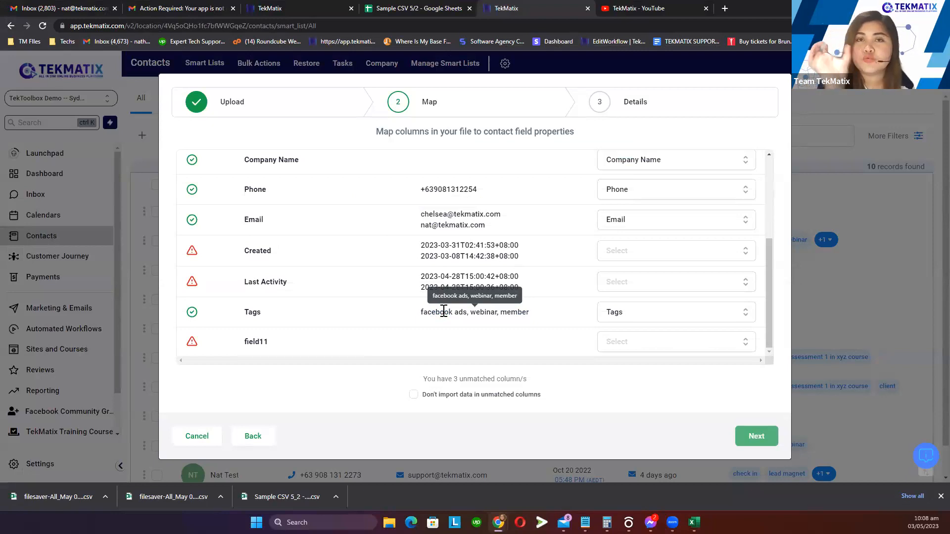
scroll(327, 298, up, 1)
scroll(327, 298, up, 3)
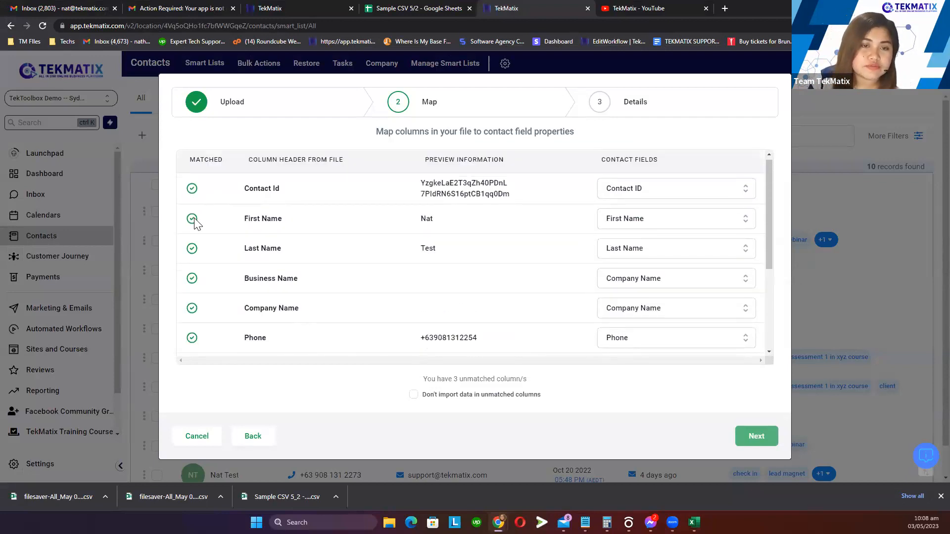
scroll(203, 238, down, 5)
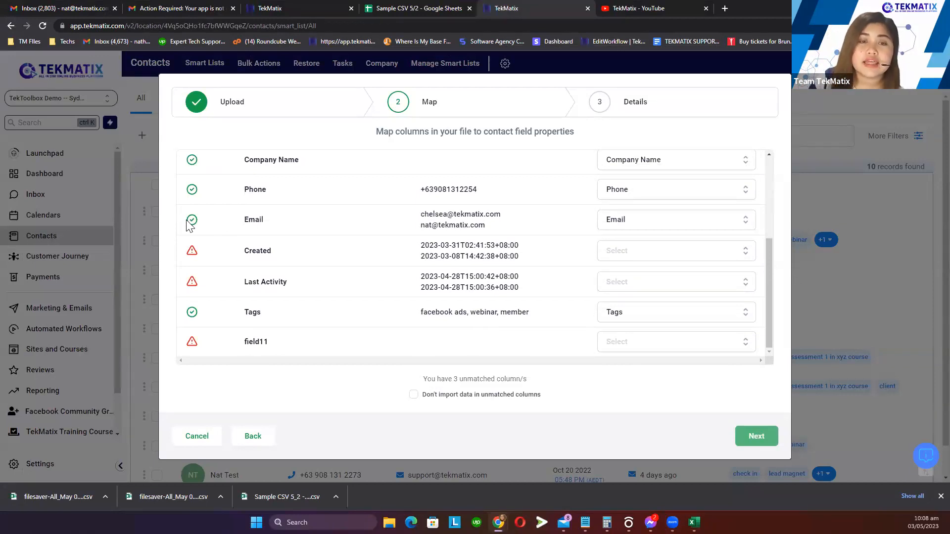
drag(242, 220, 369, 218)
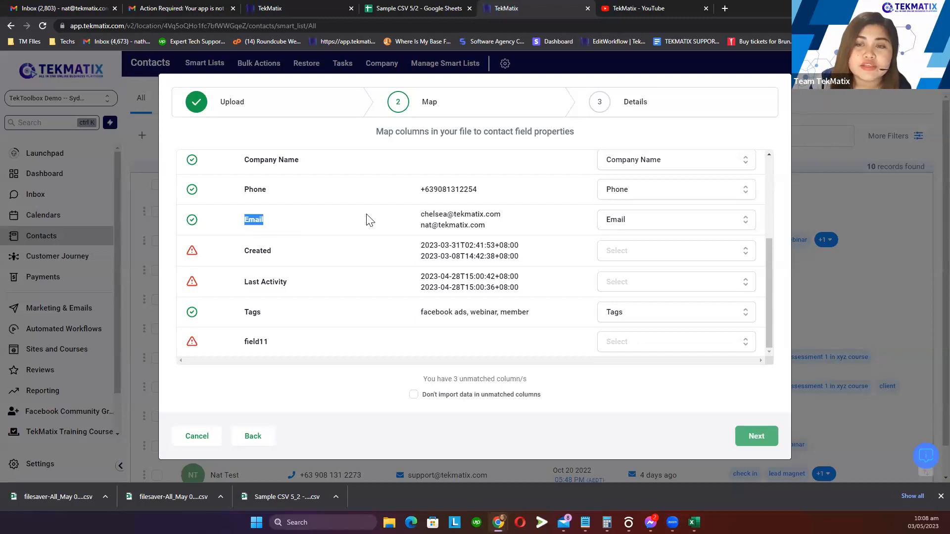
click(621, 226)
click(623, 225)
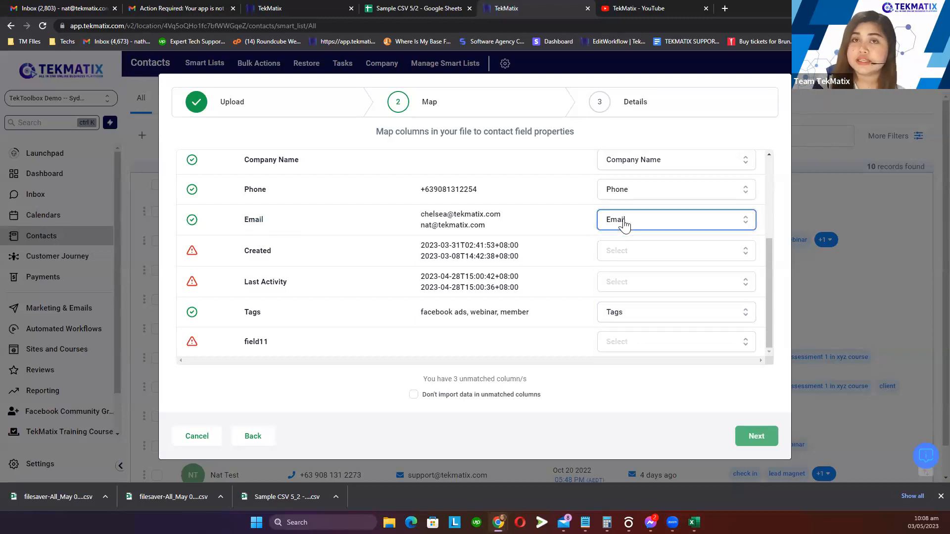
click(188, 229)
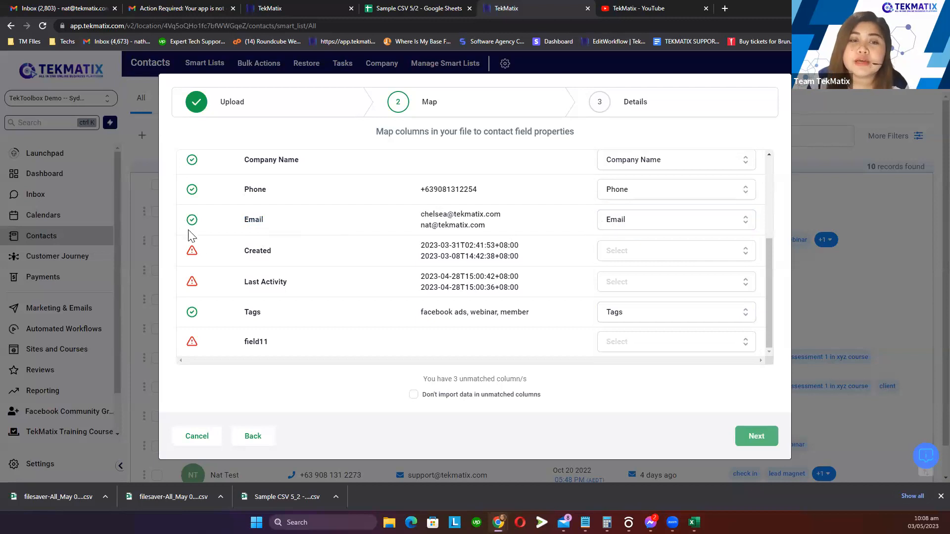
drag(177, 250, 552, 259)
click(555, 264)
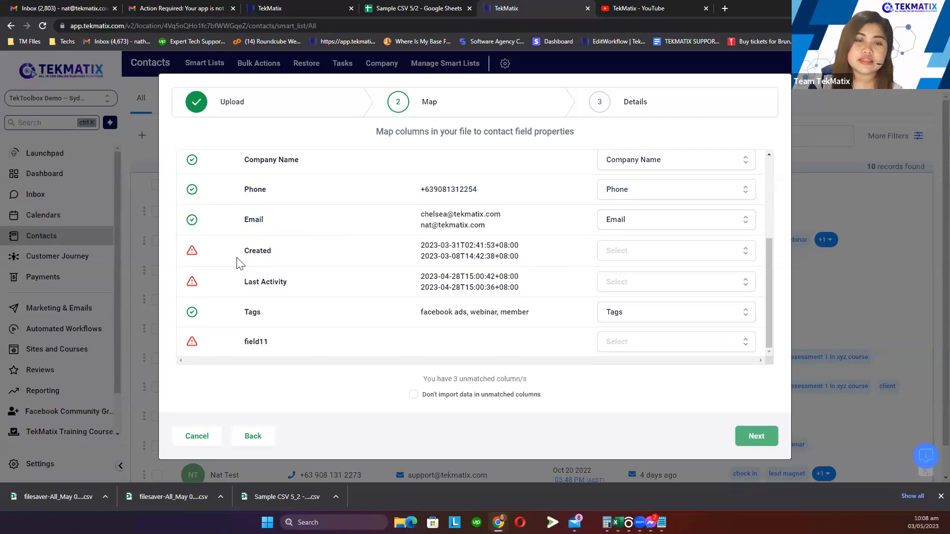
double_click(251, 254)
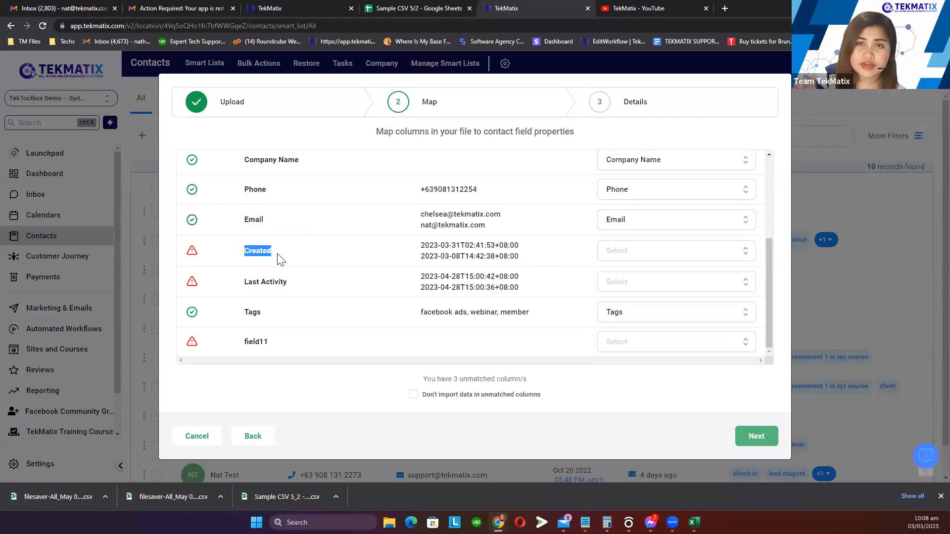
double_click(250, 282)
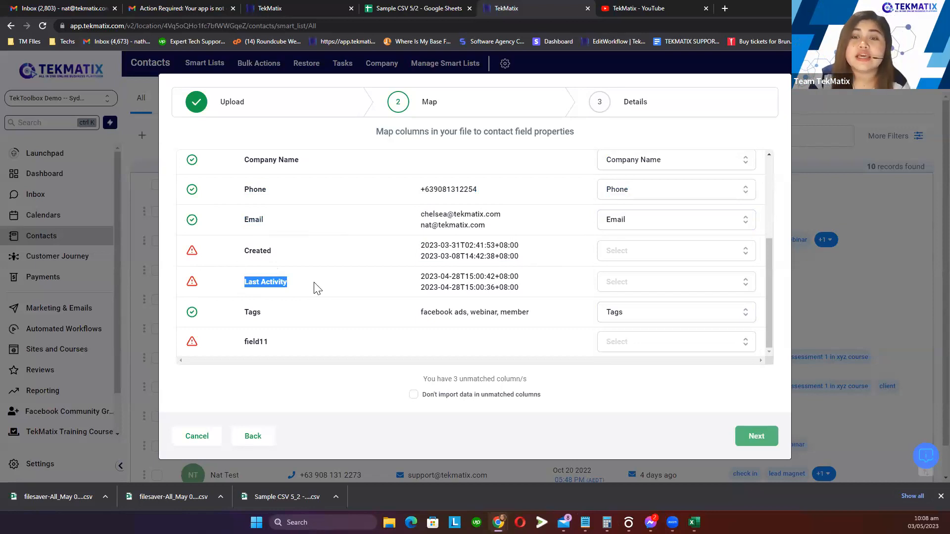
Turn on 'Don't import data in unmatched columns', review the Last Activity and Created rows, and continue
click(414, 395)
drag(441, 395, 548, 399)
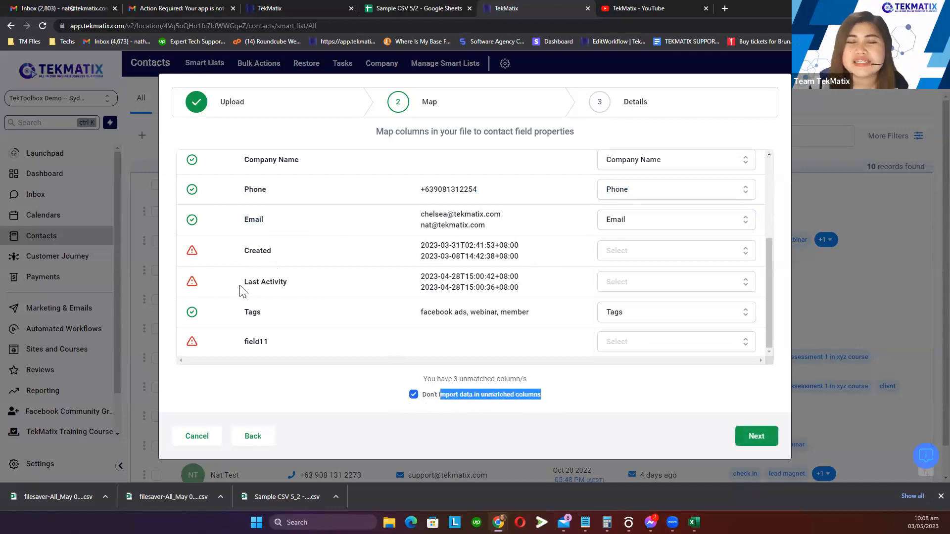
drag(243, 291, 557, 295)
click(308, 271)
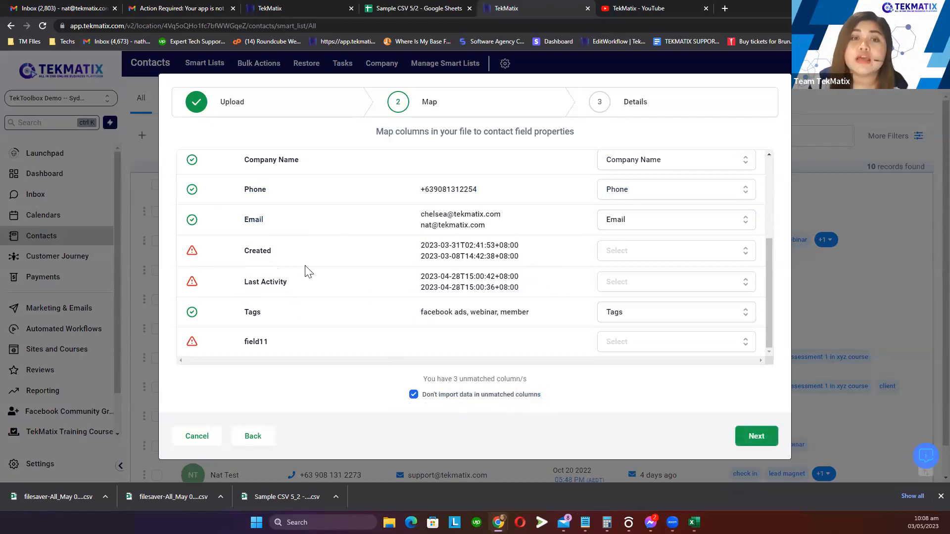
scroll(263, 257, up, 5)
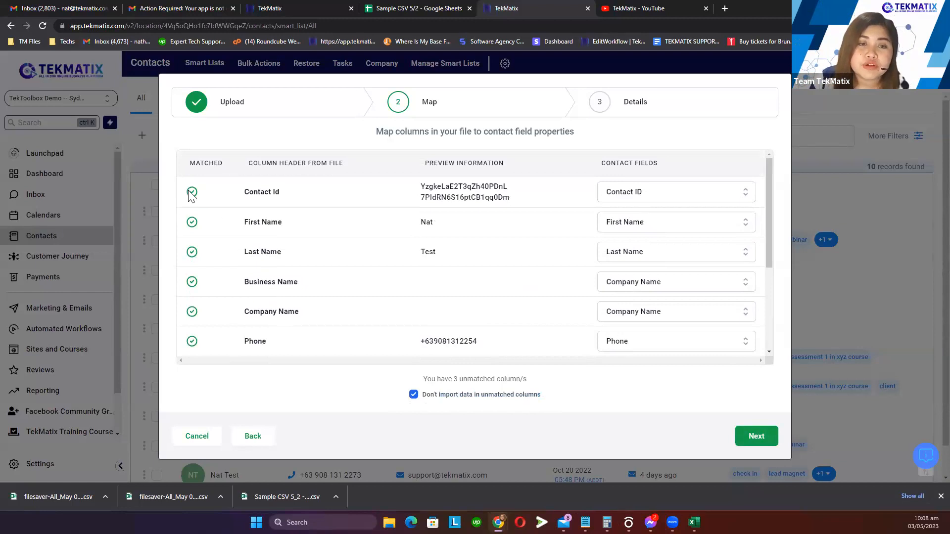
scroll(232, 250, down, 3)
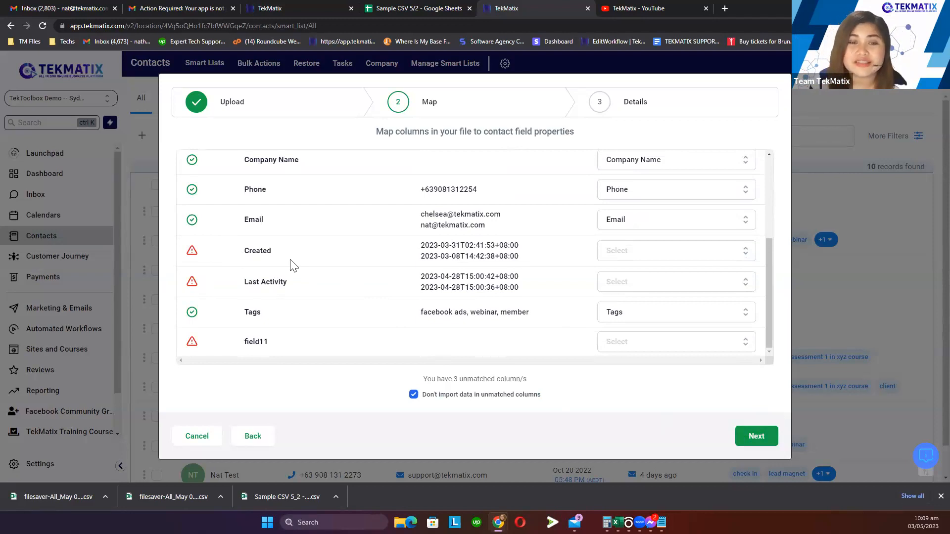
drag(243, 251, 276, 252)
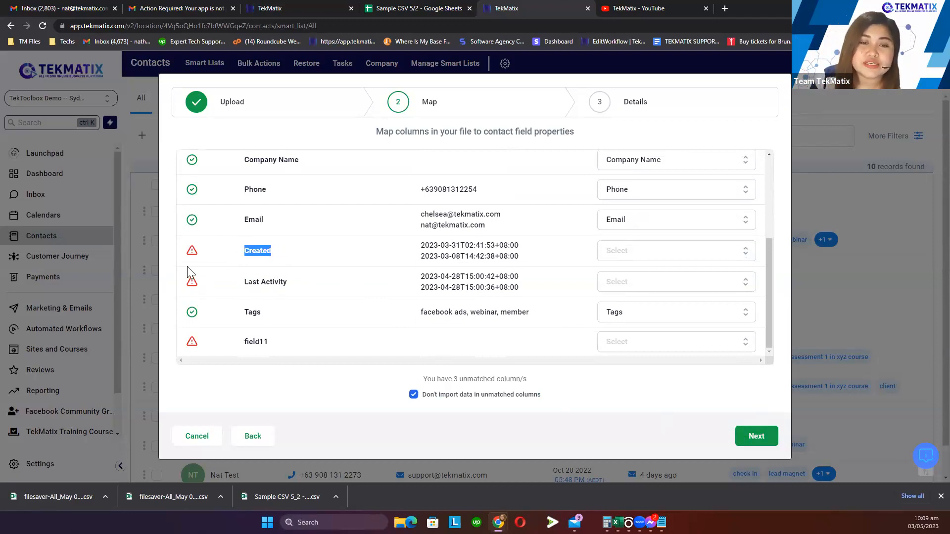
click(208, 257)
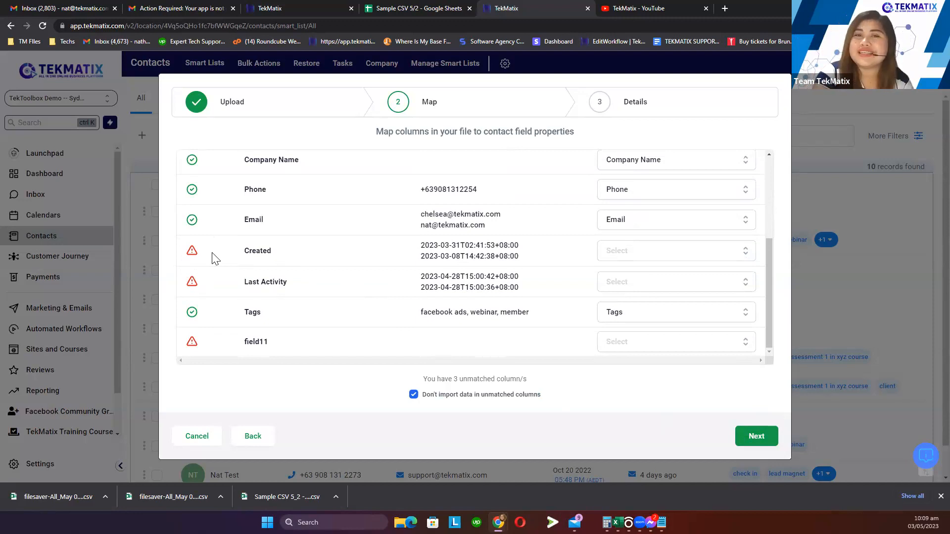
click(760, 438)
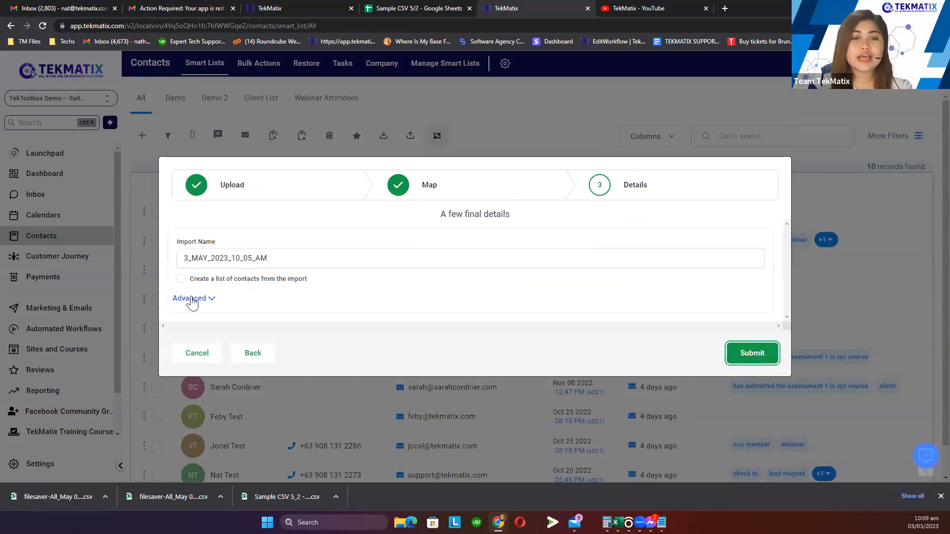
Expand the Advanced options and replace the default import name with 'Contact Import 5/3'
click(190, 298)
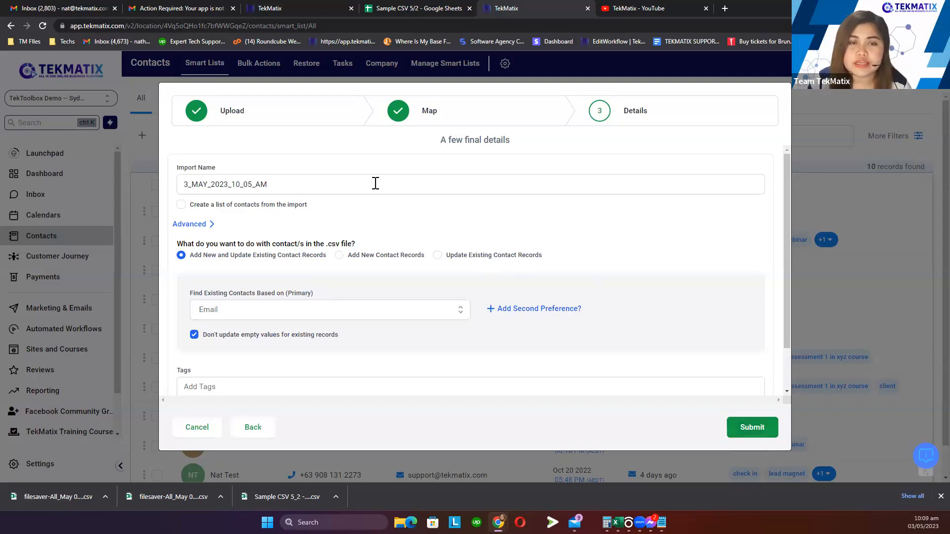
click(357, 193)
key(ctrl+a)
key(BackSpace)
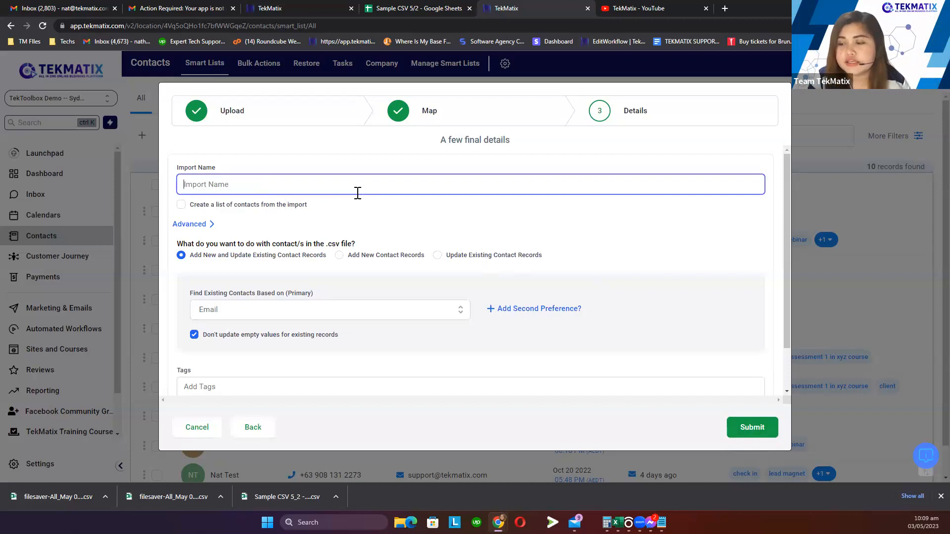
text(COntact)
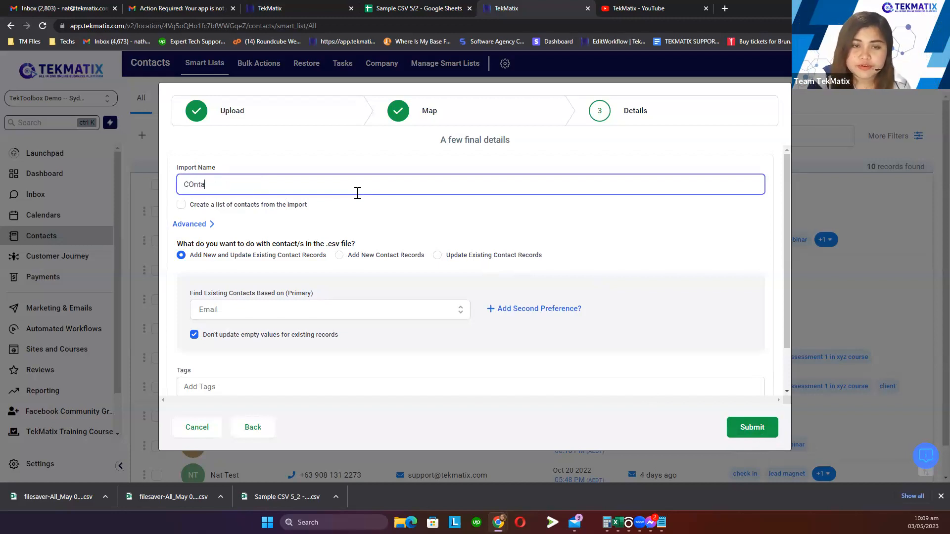
key(BackSpace)
key(BackSpace)
key(BackSpace)
key(BackSpace)
key(BackSpace)
key(BackSpace)
key(BackSpace)
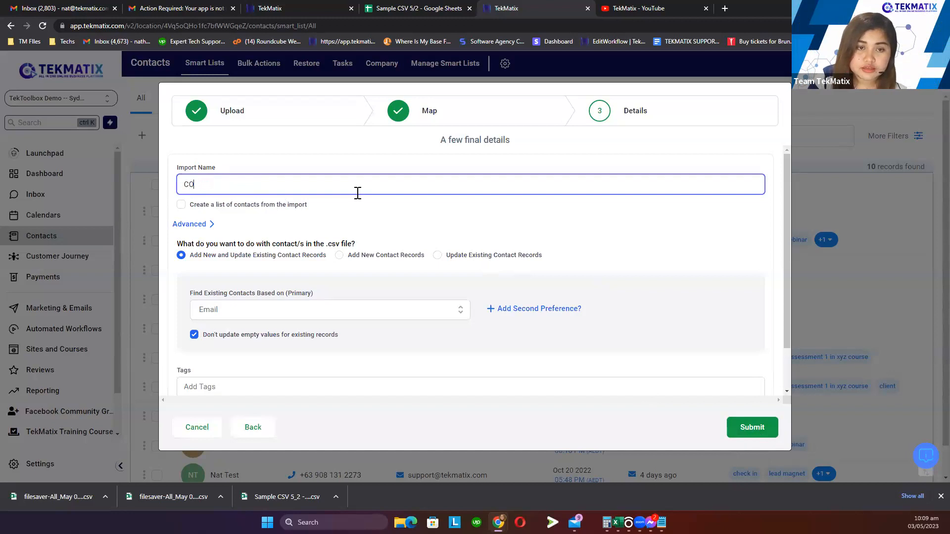
text(ontact )
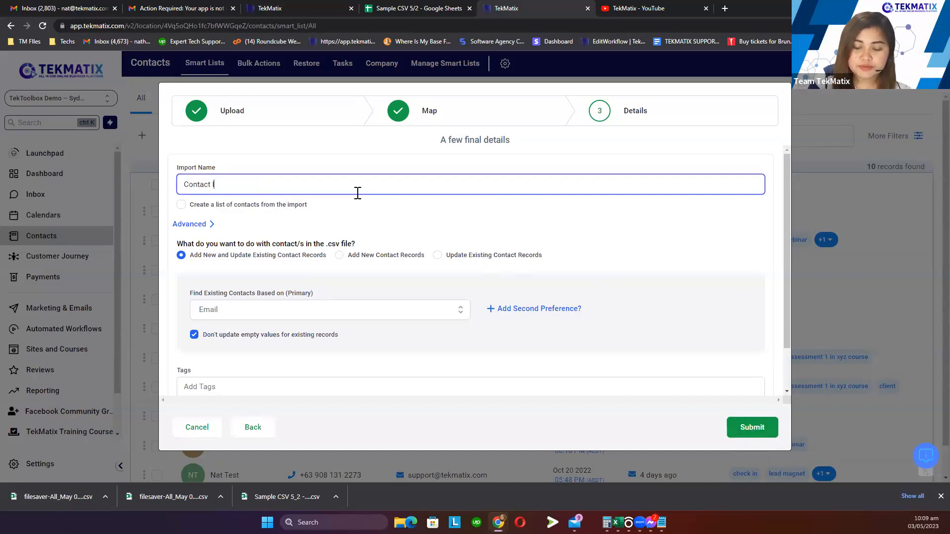
text(Import 5/3)
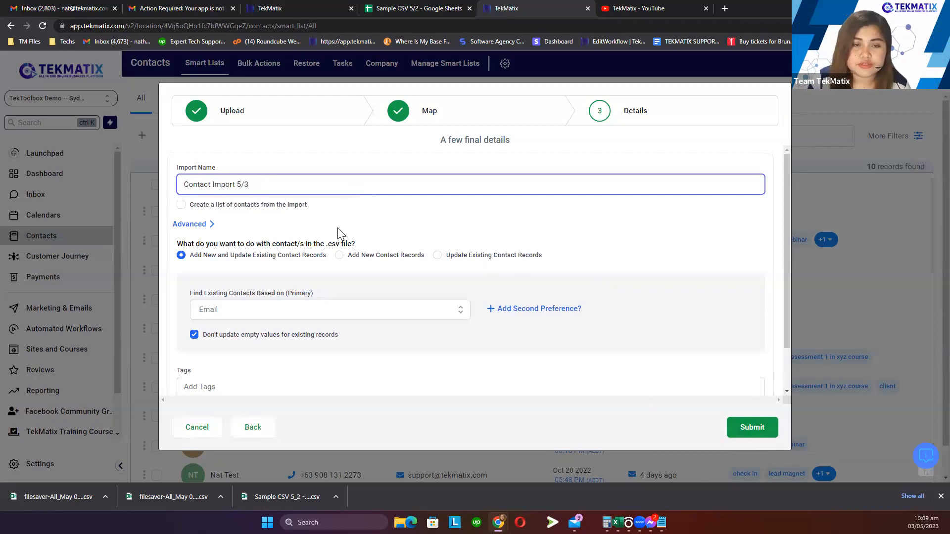
scroll(303, 250, down, 1)
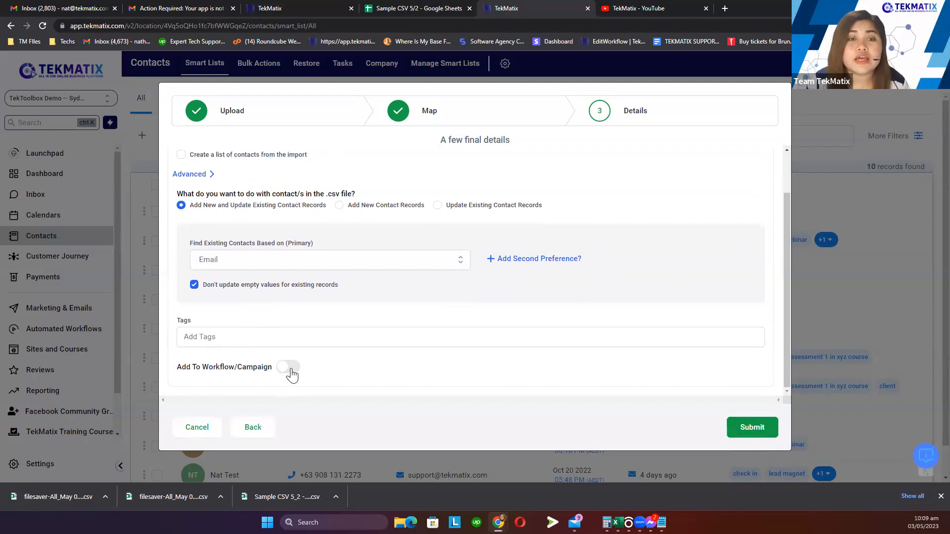
scroll(169, 247, up, 1)
Re-expand the advanced options and compare the contact-handling choices, ending on add-and-update
click(202, 227)
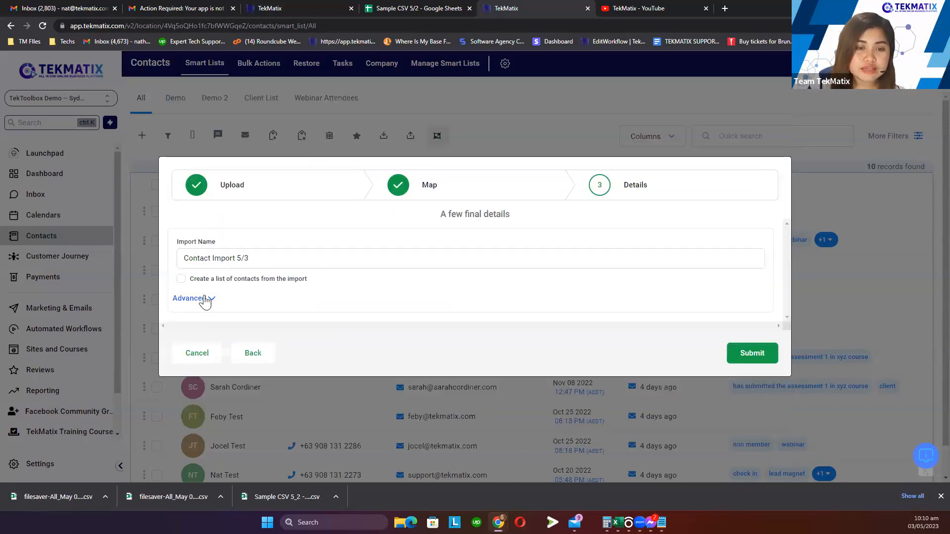
click(204, 299)
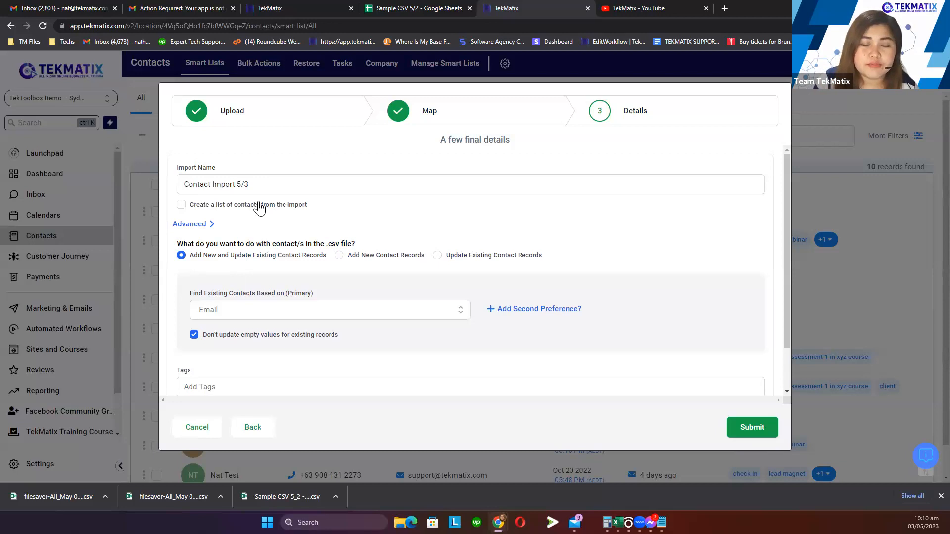
drag(189, 256, 327, 266)
click(326, 262)
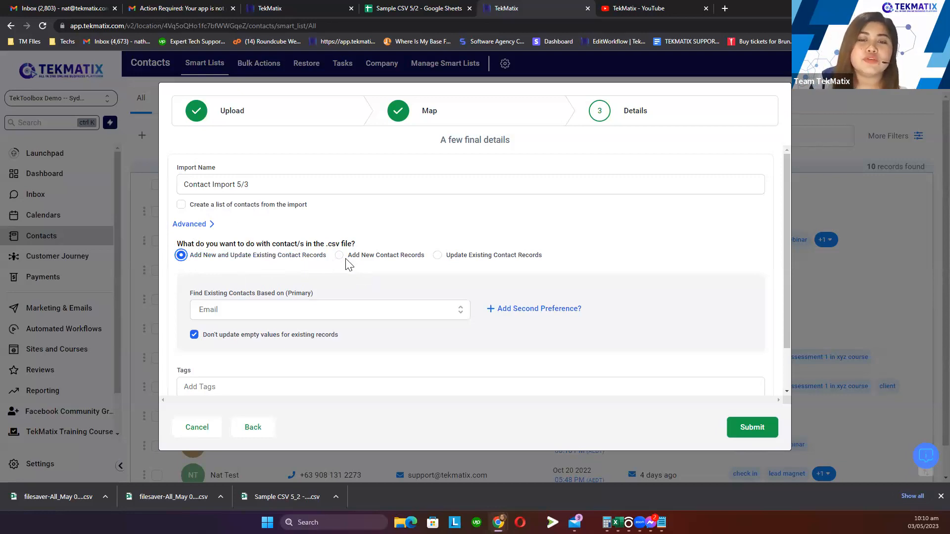
click(339, 258)
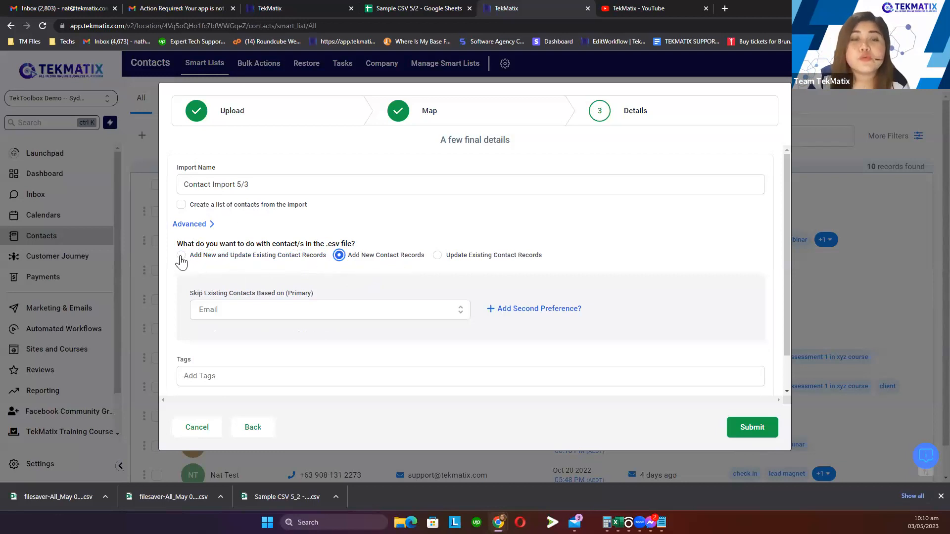
click(181, 256)
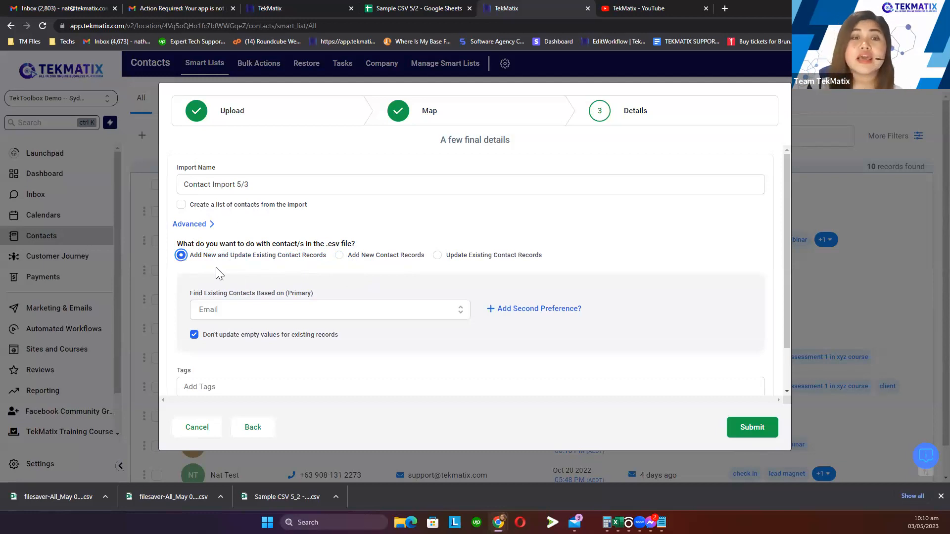
Keep 'Add New and Update Existing Contact Records' selected and scroll to the Add To Workflow/Campaign toggle
drag(347, 256, 189, 263)
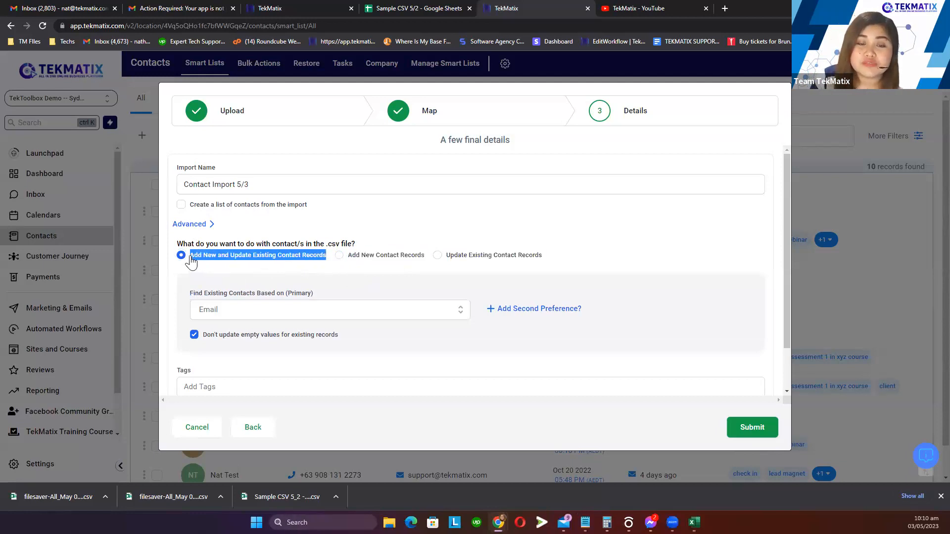
click(219, 260)
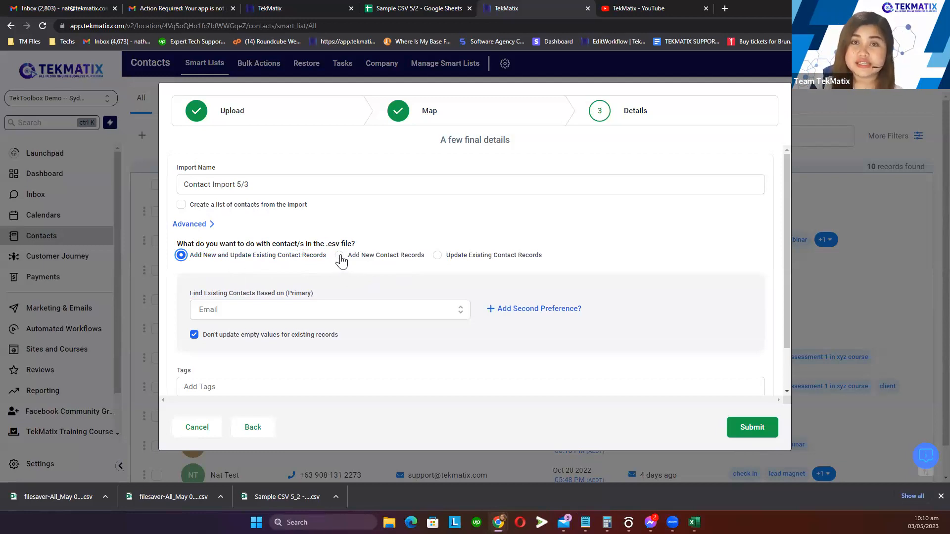
drag(329, 258, 189, 257)
click(265, 246)
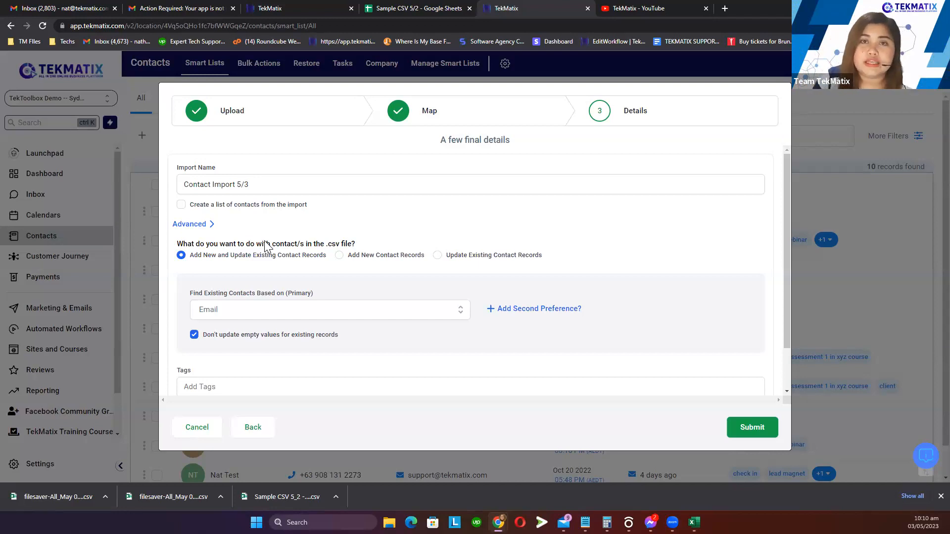
drag(330, 257, 192, 258)
click(268, 256)
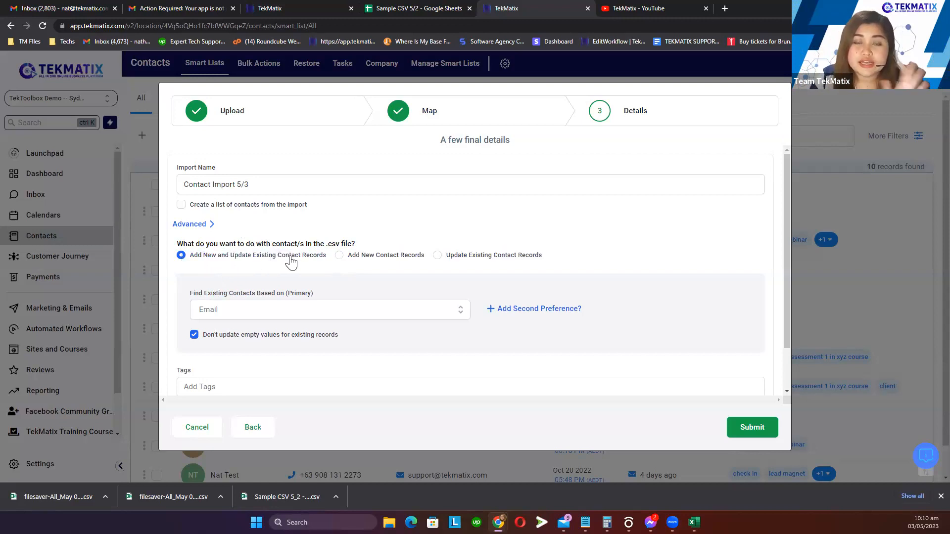
scroll(291, 263, down, 1)
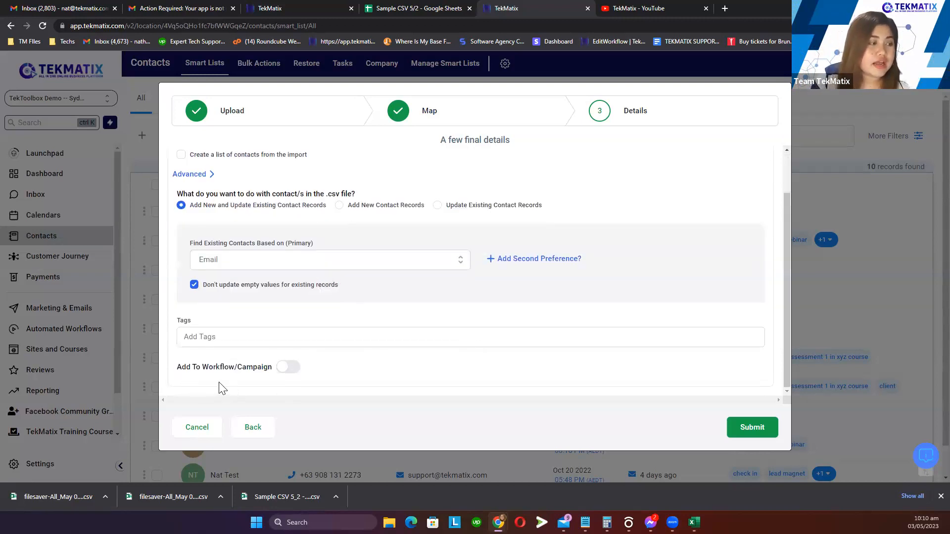
Submit Contact Import 5/3, dismiss the 0-record batch filter, and show all 10 contacts
click(765, 427)
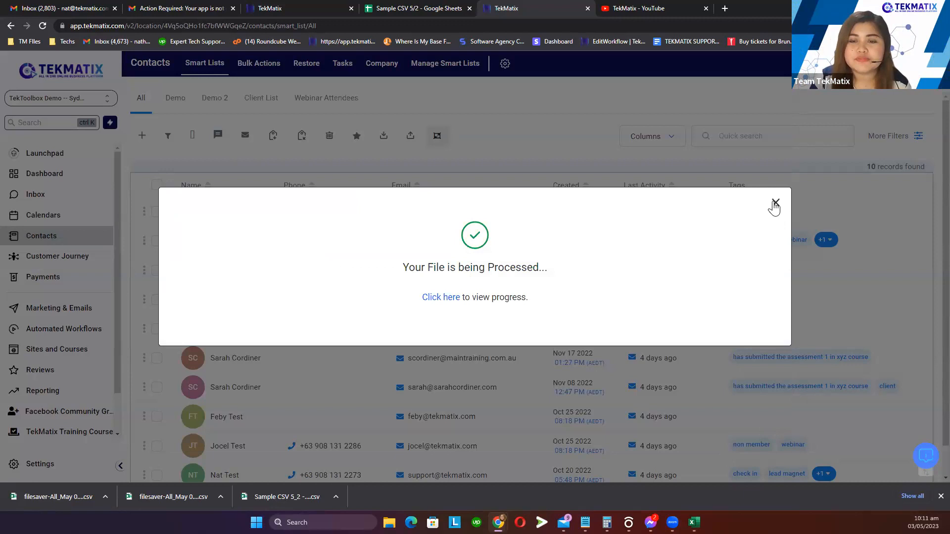
click(775, 204)
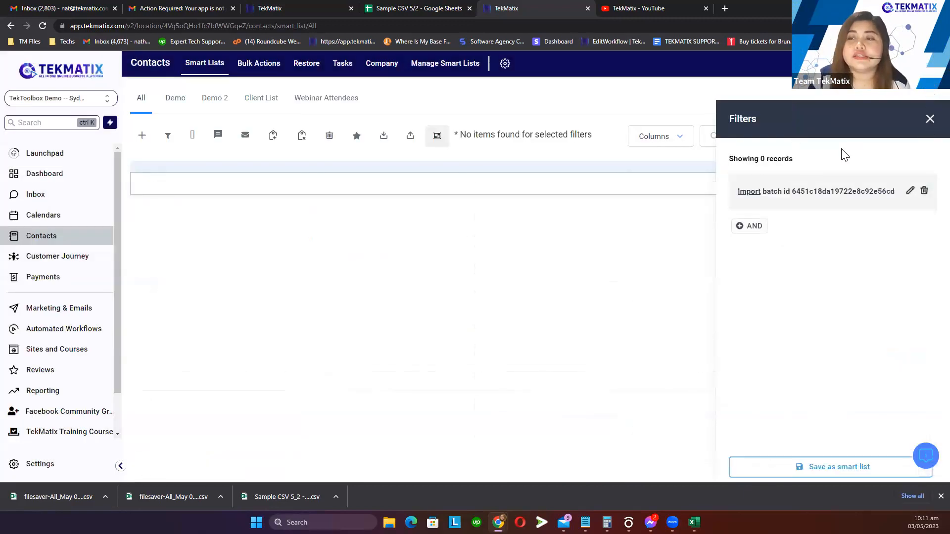
drag(793, 158, 728, 159)
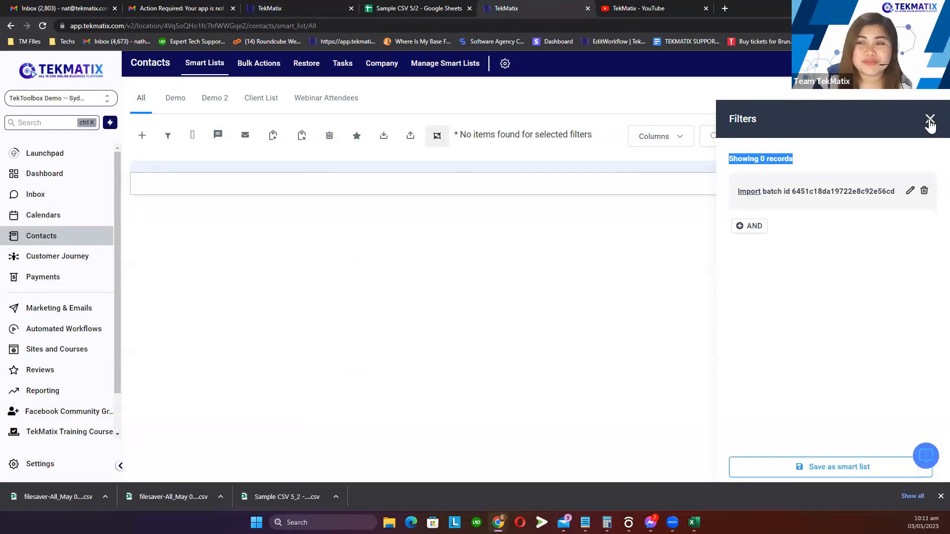
click(931, 121)
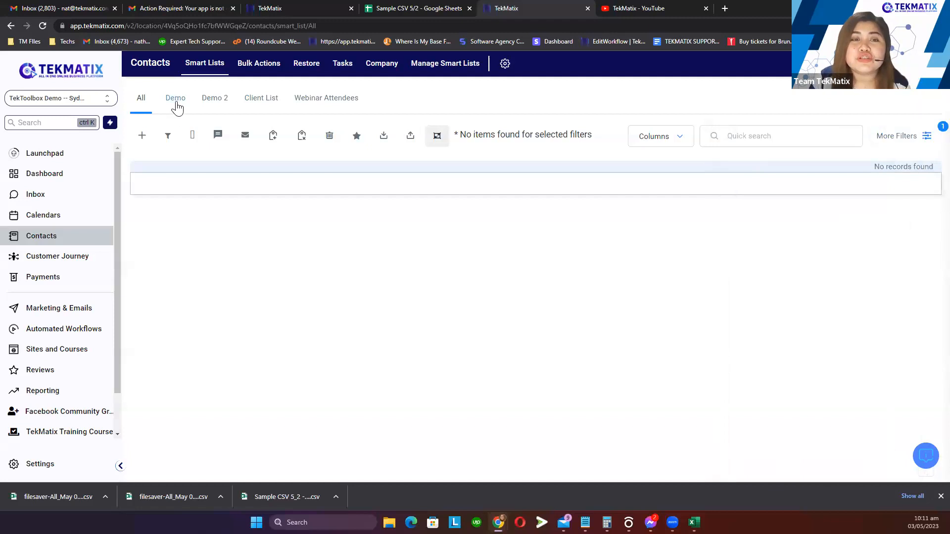
click(175, 101)
click(146, 98)
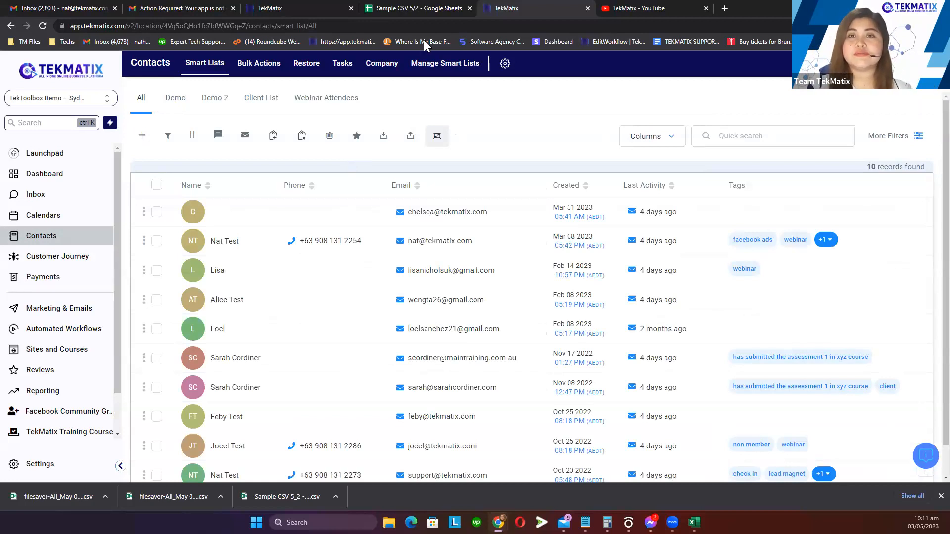
Download the Sample CSV 5/2 sheet as Comma Separated Values (.csv)
click(414, 7)
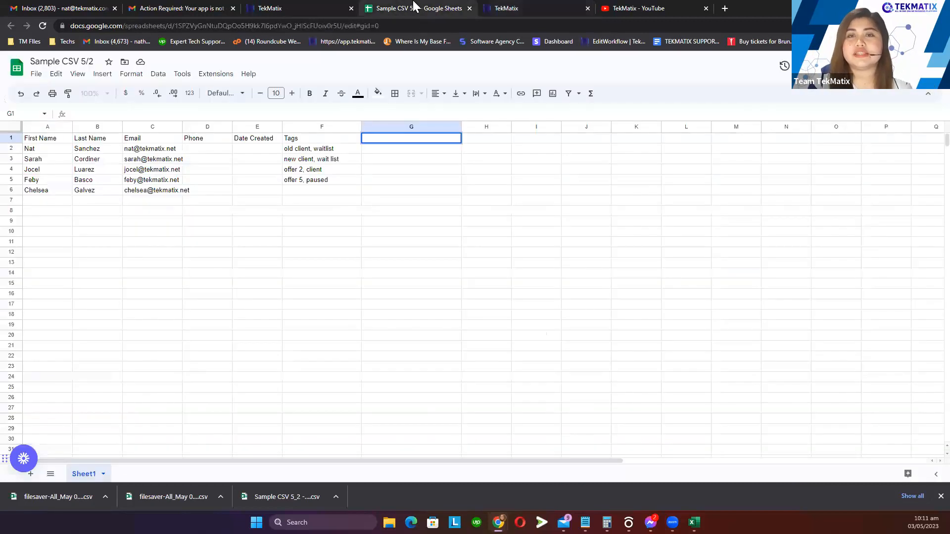
click(409, 252)
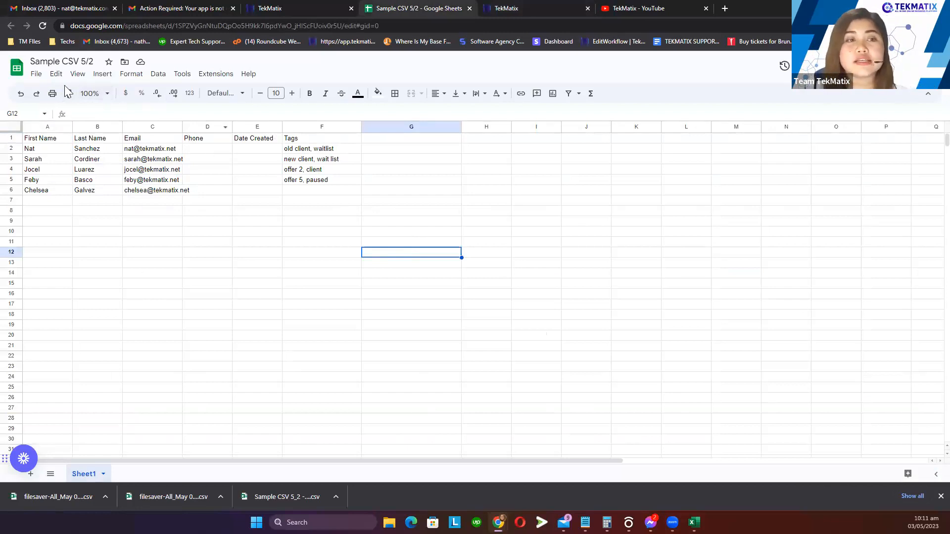
click(36, 76)
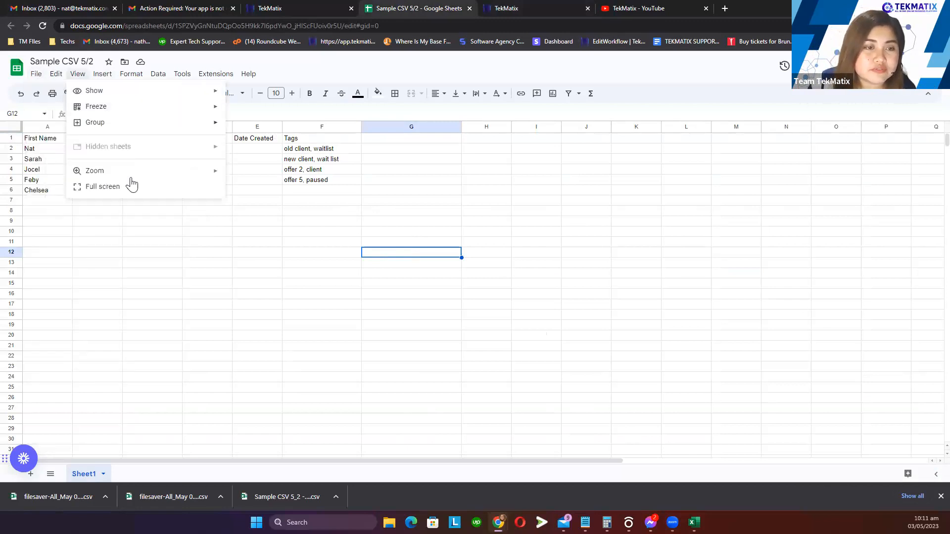
mouse_move(85, 198)
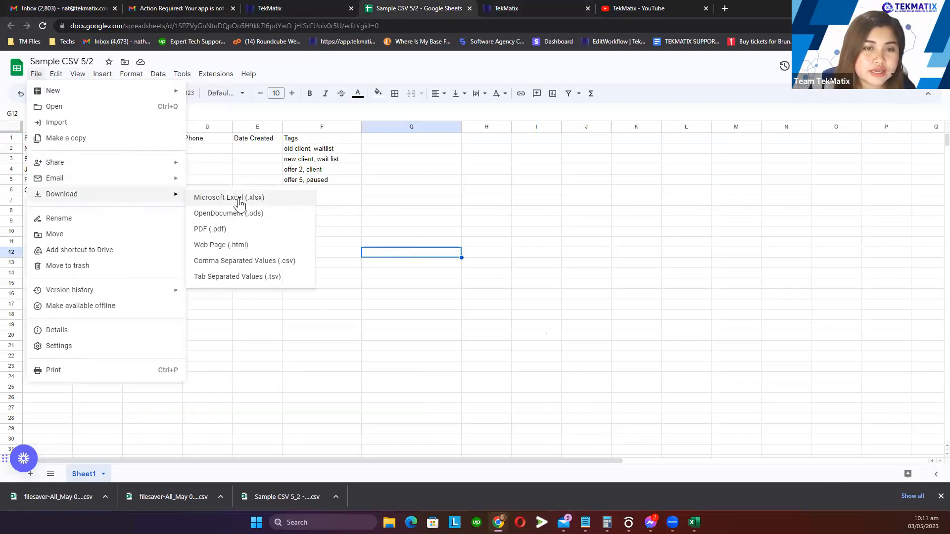
click(290, 263)
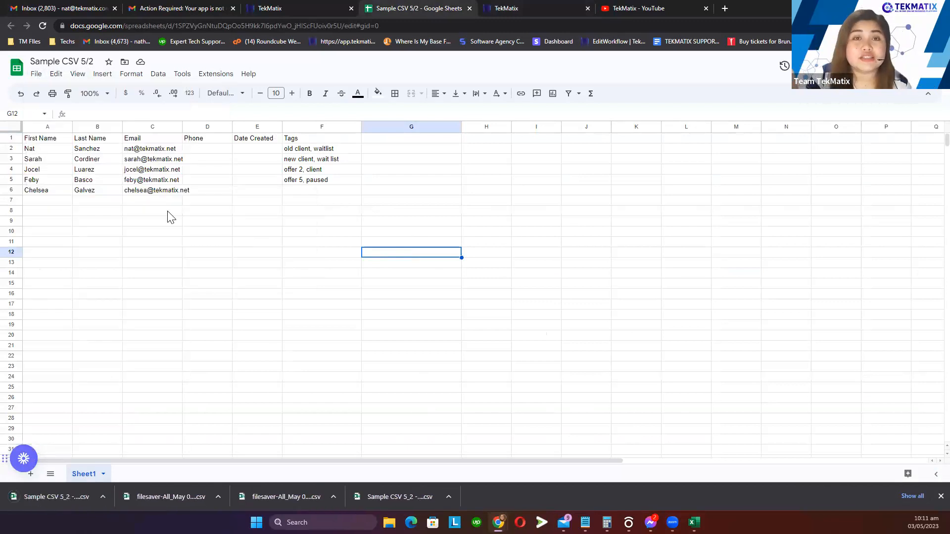
Review the five contact rows A2:F6, then return to the TekMatix contacts page
drag(55, 151, 348, 195)
click(327, 245)
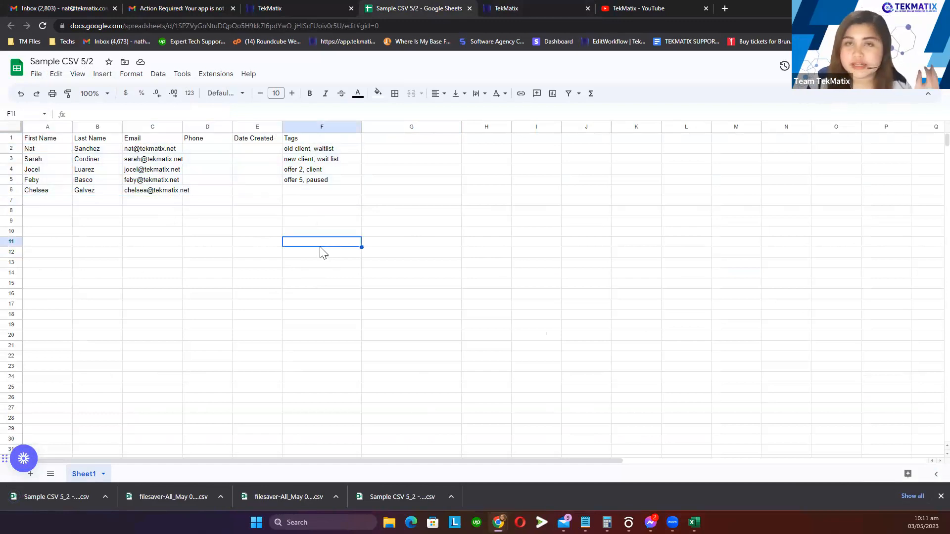
click(275, 9)
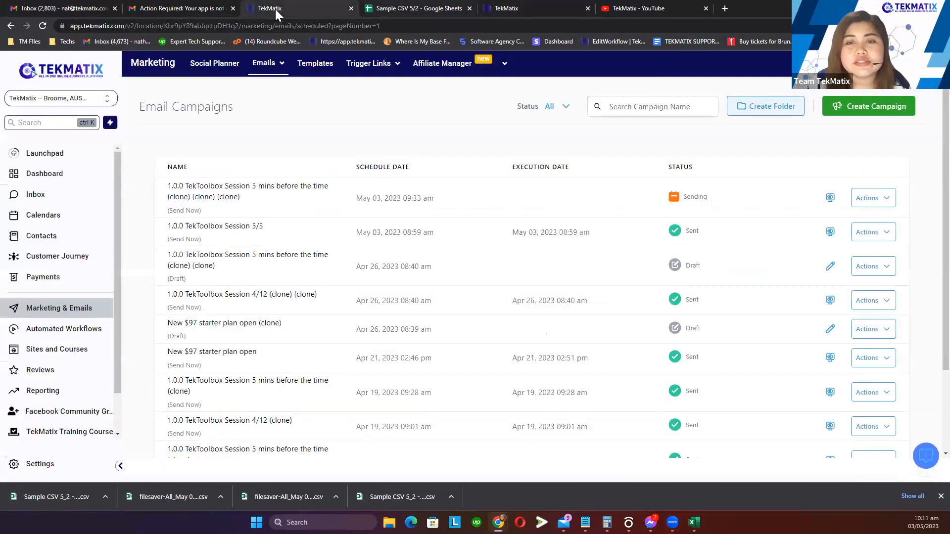
click(525, 7)
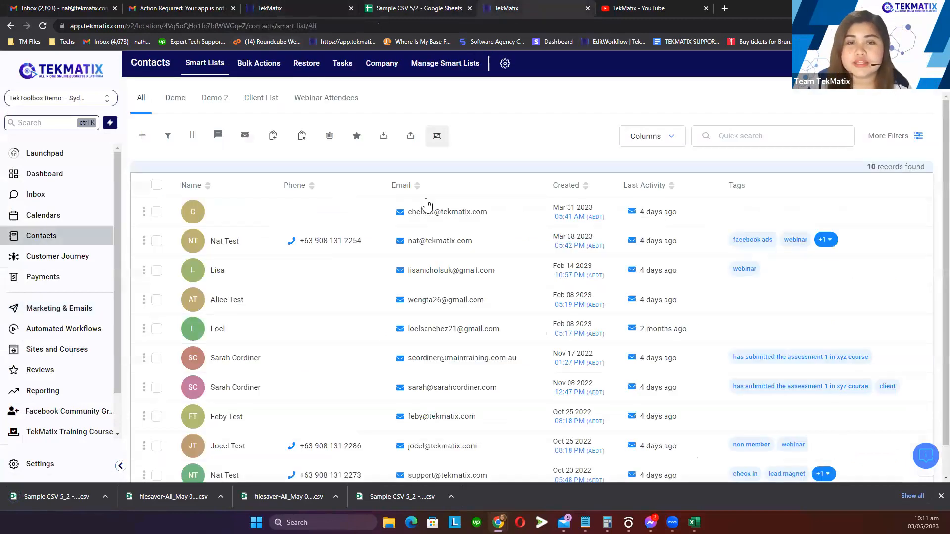
Start a contact import by uploading Sample CSV 5_2 - Sheet1 (1).csv
click(411, 137)
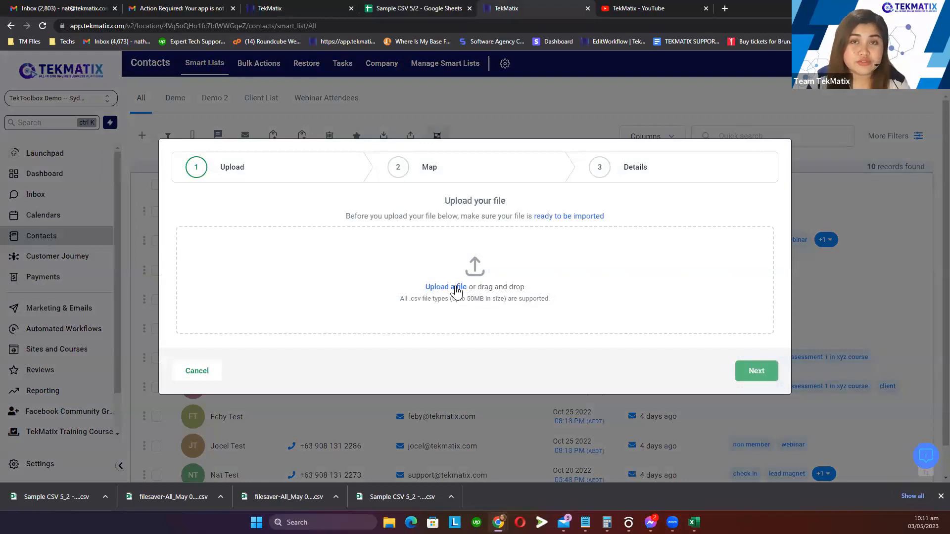
click(456, 290)
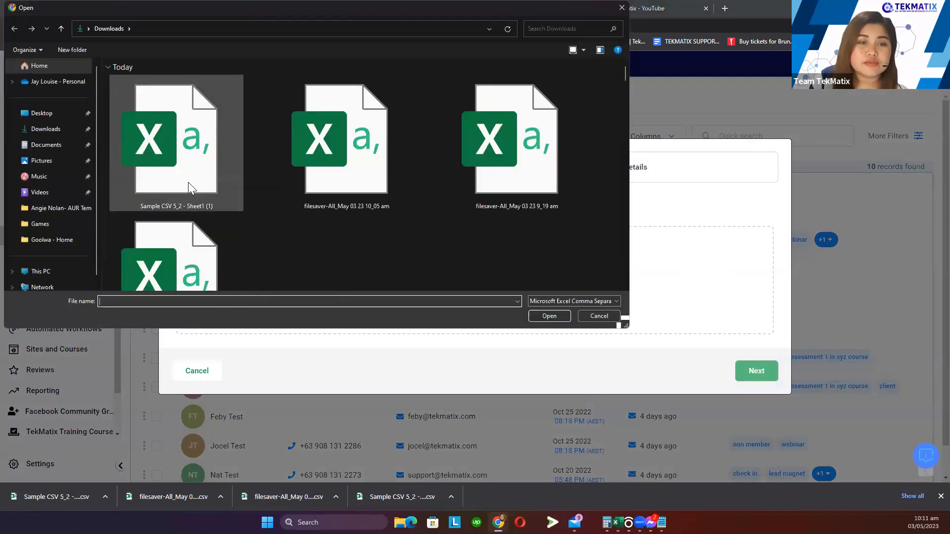
double_click(189, 188)
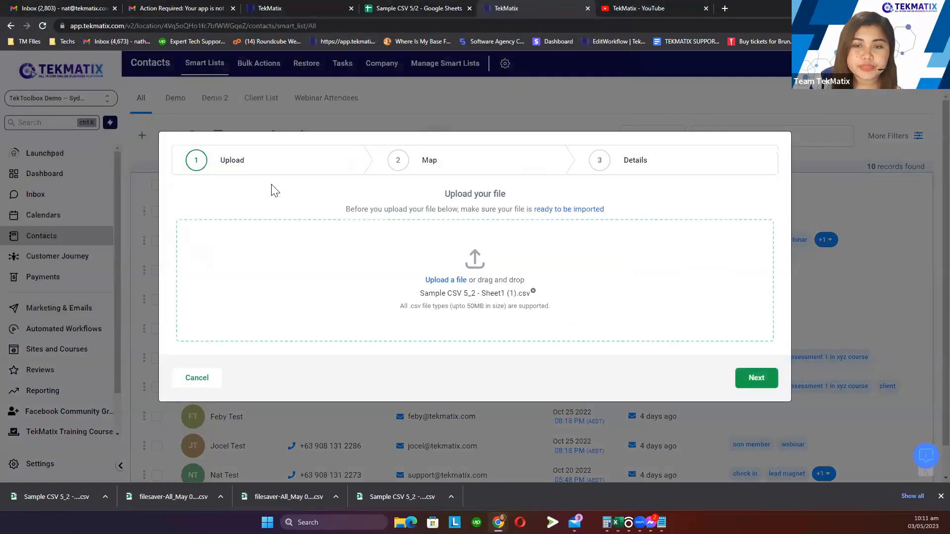
click(765, 382)
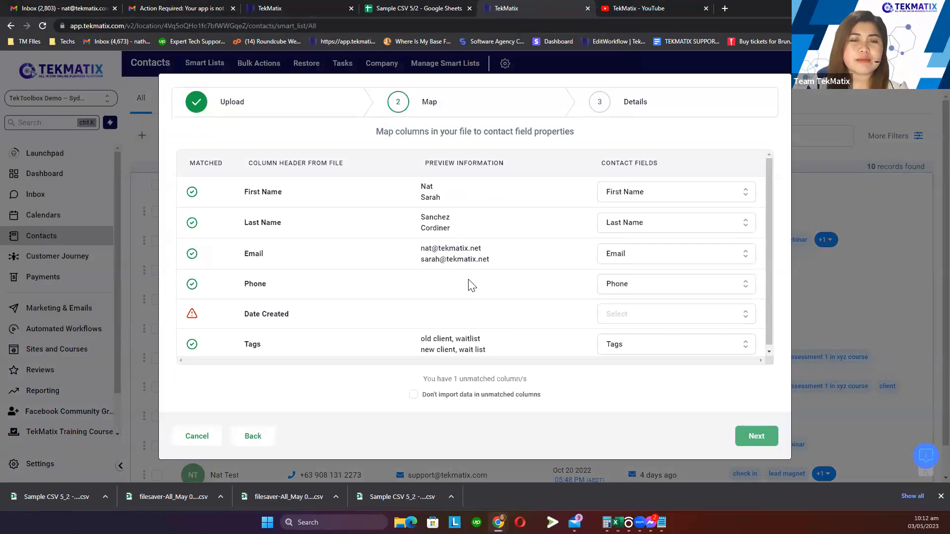
Skip data from the unmatched Date Created column and move to the import details
scroll(437, 292, down, 1)
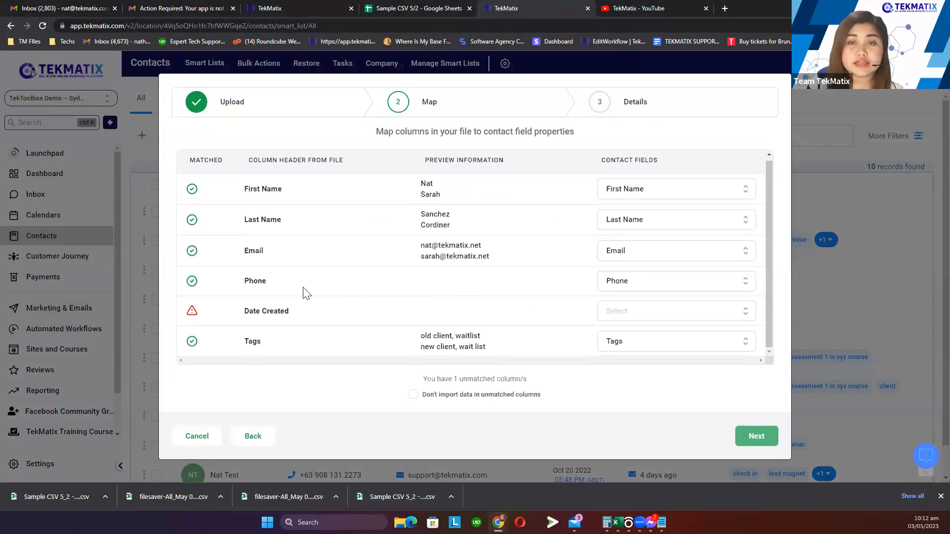
drag(174, 310, 224, 310)
click(247, 311)
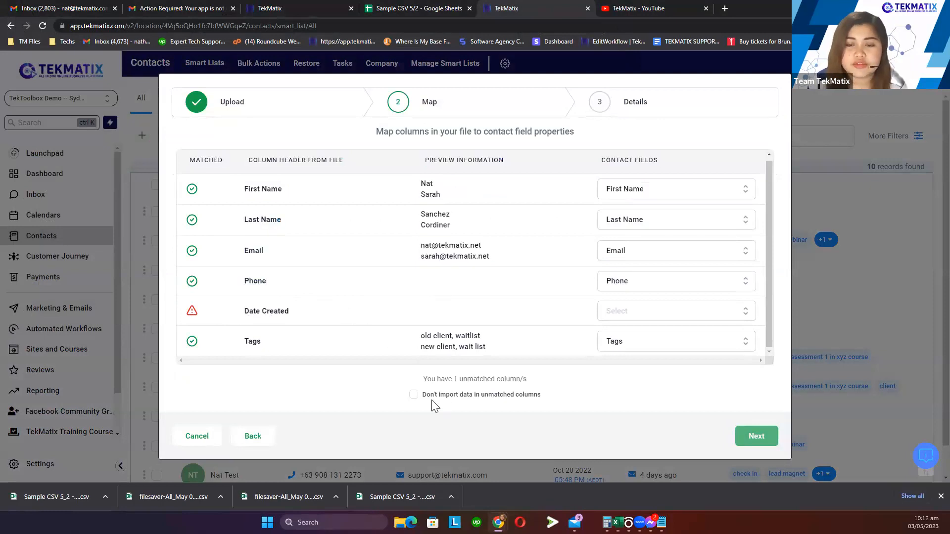
click(413, 395)
drag(425, 395, 510, 395)
click(551, 393)
click(756, 438)
Name the import 'New Contacts 5/3', keep add-and-update existing contacts, and submit it
click(269, 260)
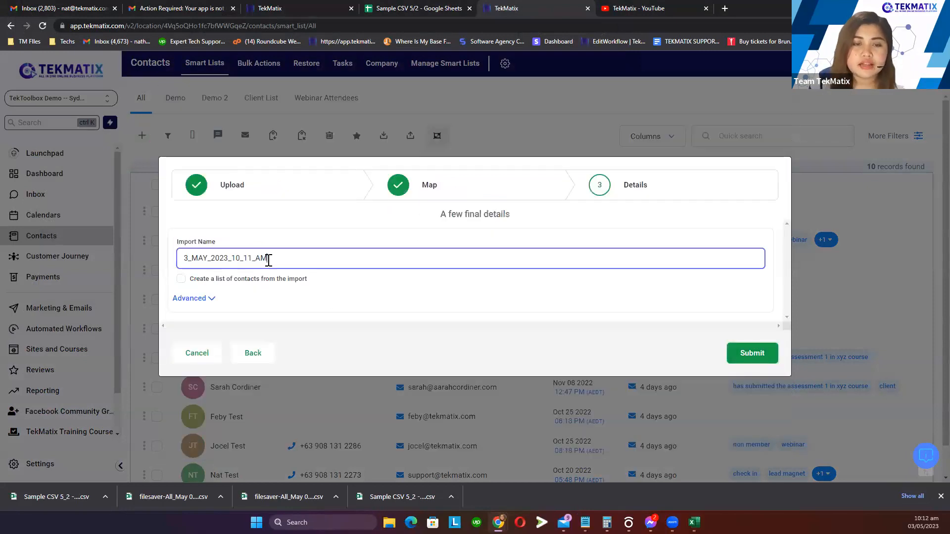
double_click(269, 260)
text(New Co)
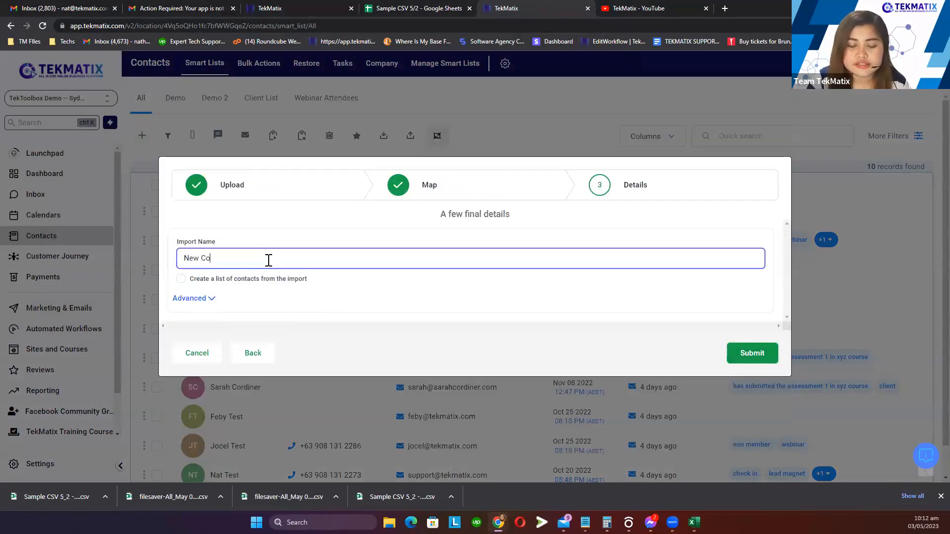
text(ntacts 5/3)
click(200, 299)
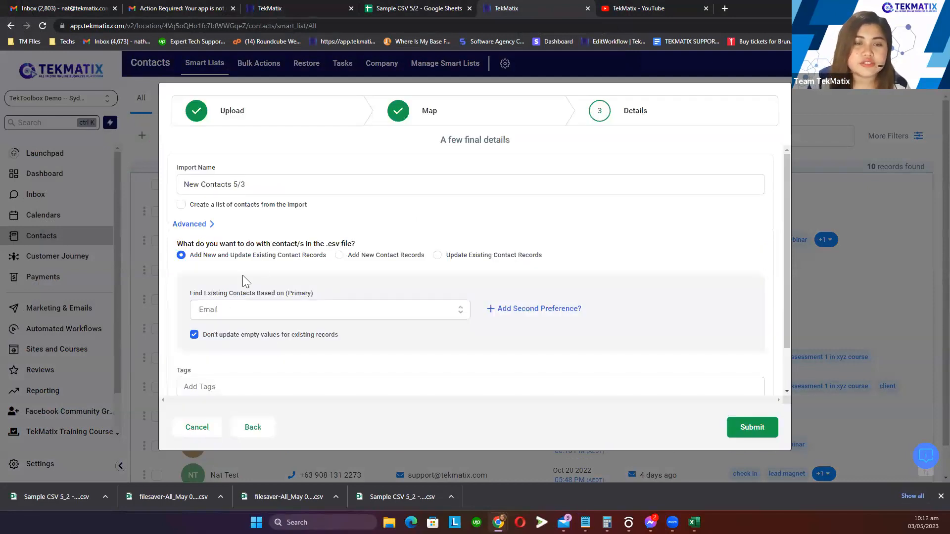
click(181, 254)
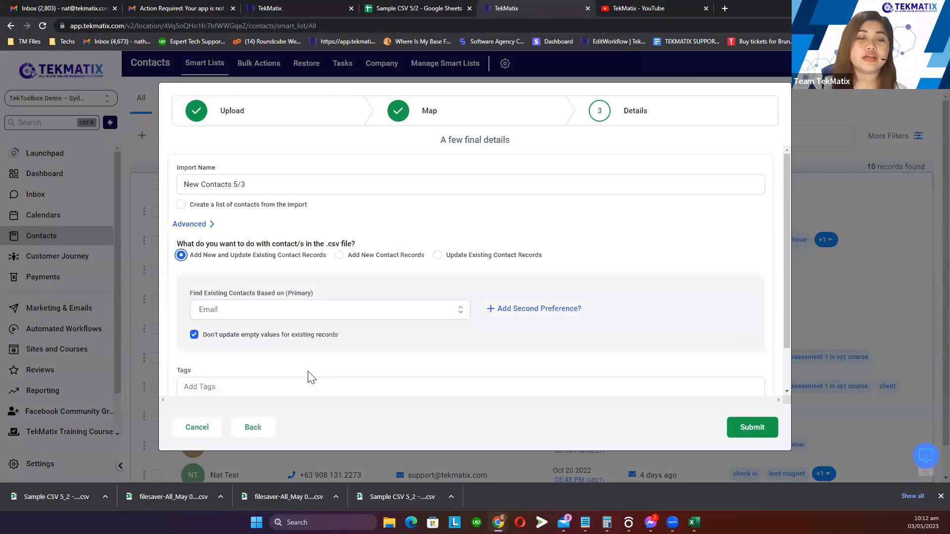
scroll(308, 377, down, 2)
click(755, 427)
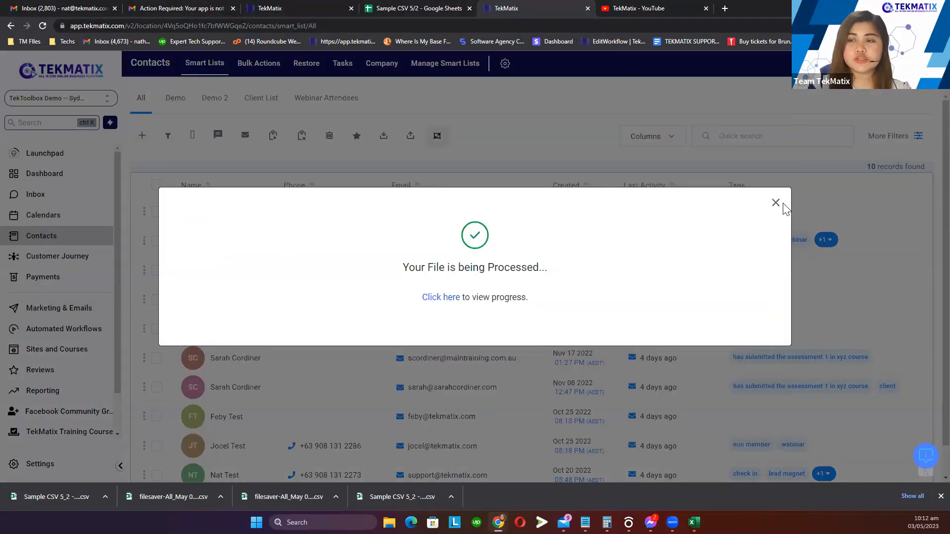
View the imported batch, which shows 5 records in the Filters panel
click(776, 204)
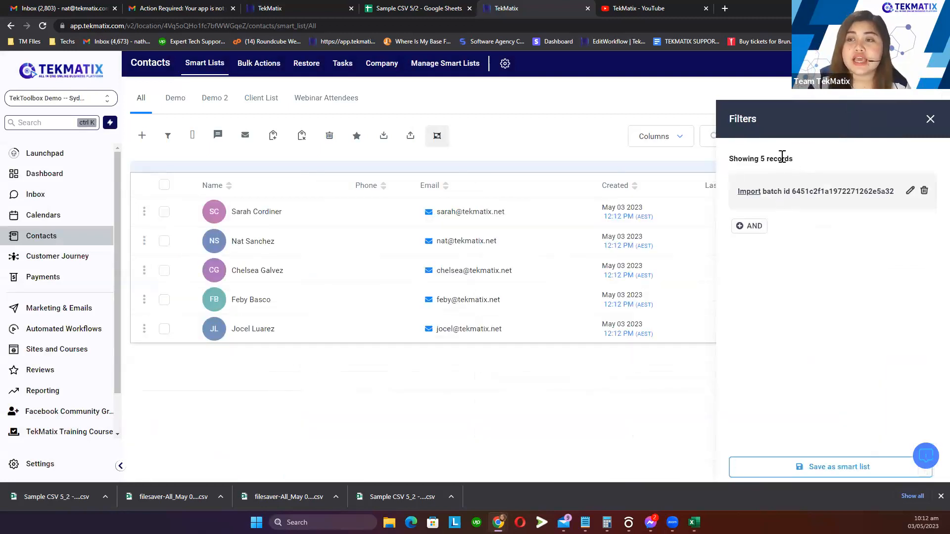
drag(794, 158, 727, 161)
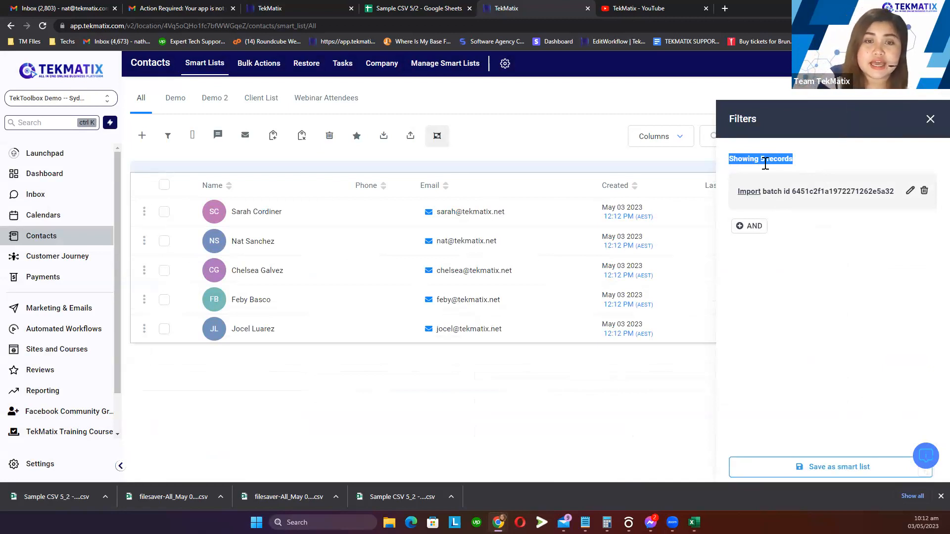
drag(812, 161, 731, 163)
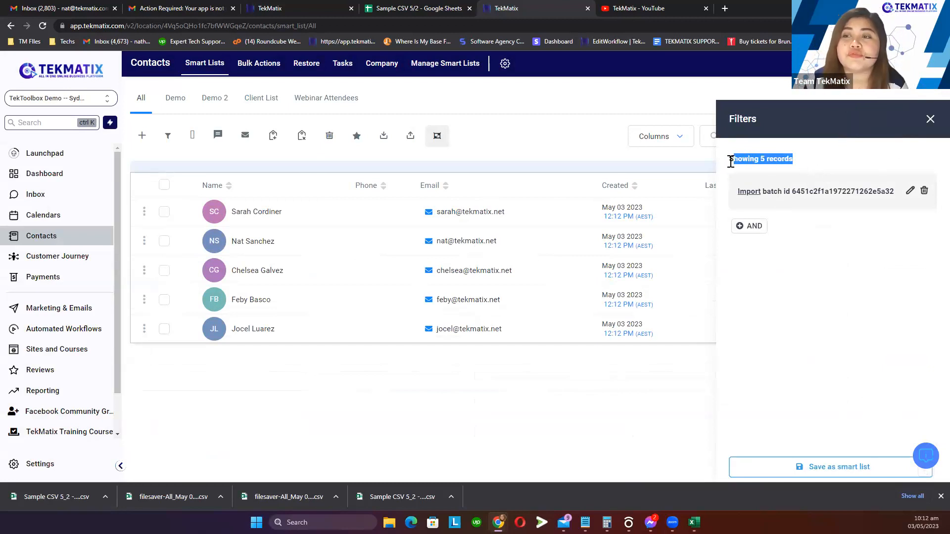
click(810, 166)
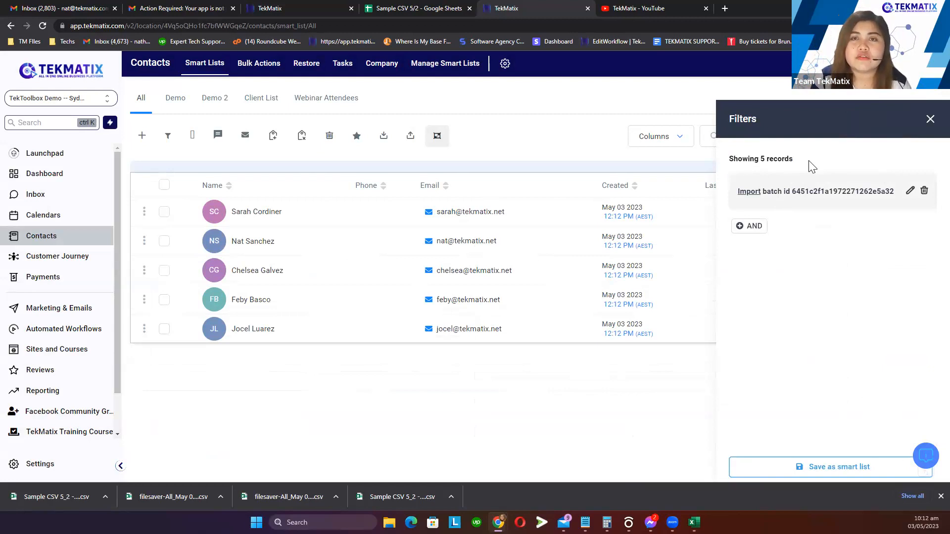
drag(795, 158, 727, 168)
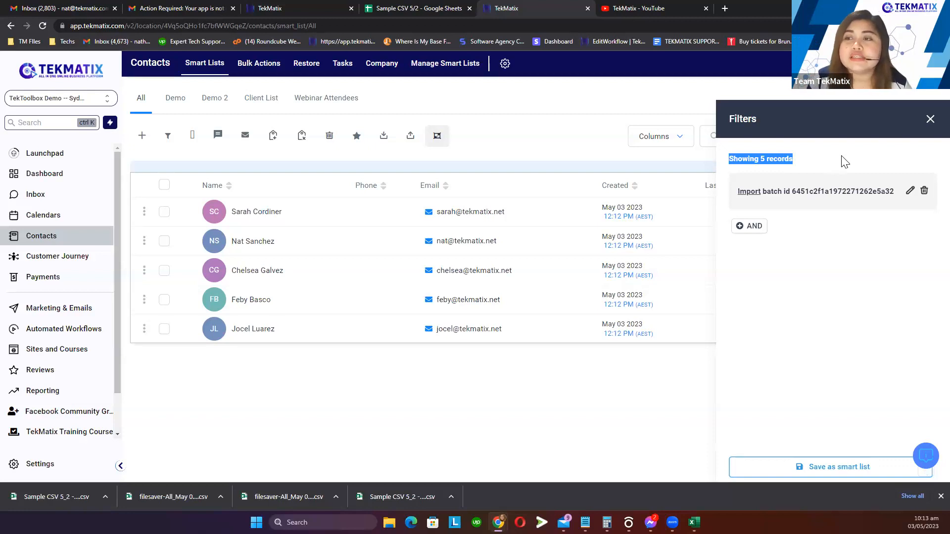
click(841, 162)
Highlight the 'Showing 5 records' line and close the Filters panel
drag(794, 159, 743, 165)
click(732, 164)
triple_click(731, 162)
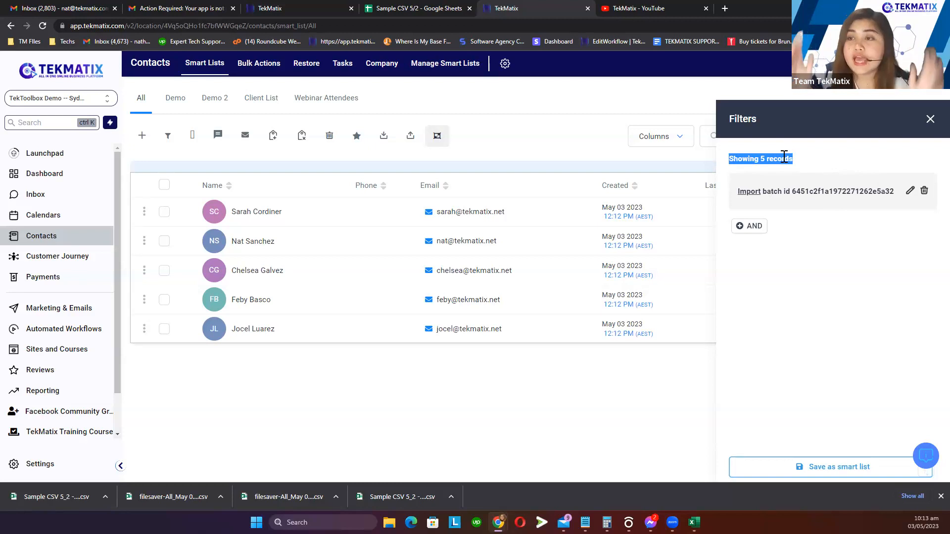
click(931, 121)
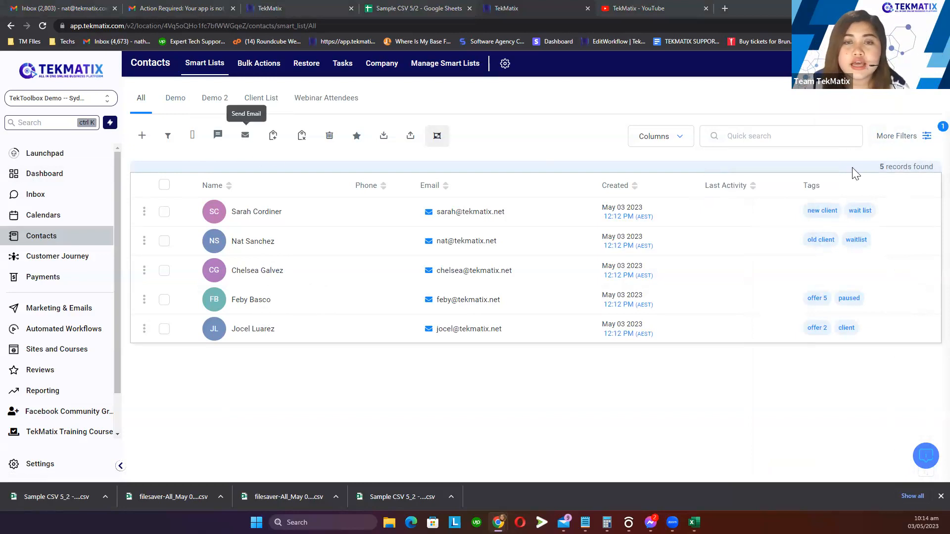
Remove the Import batch id filter from Contacts and check the 15 records found count
click(913, 140)
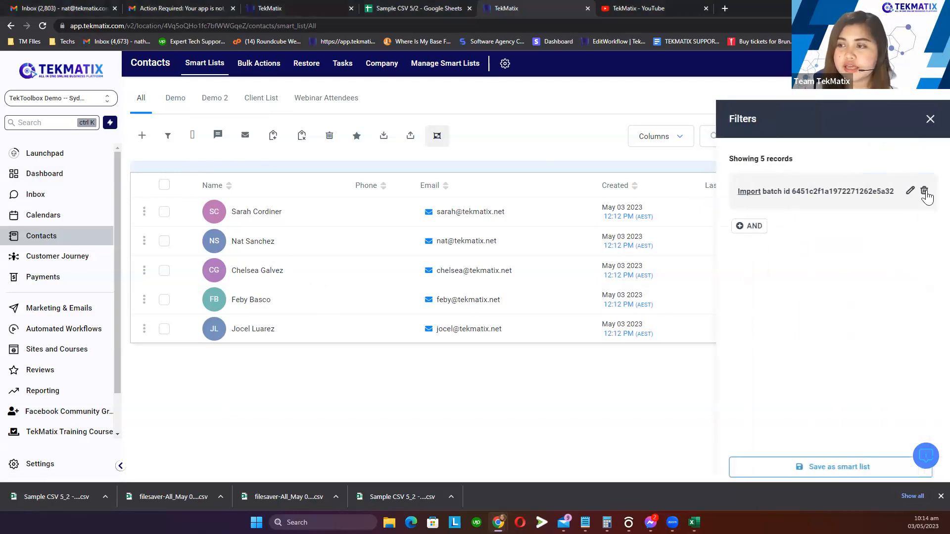
click(925, 191)
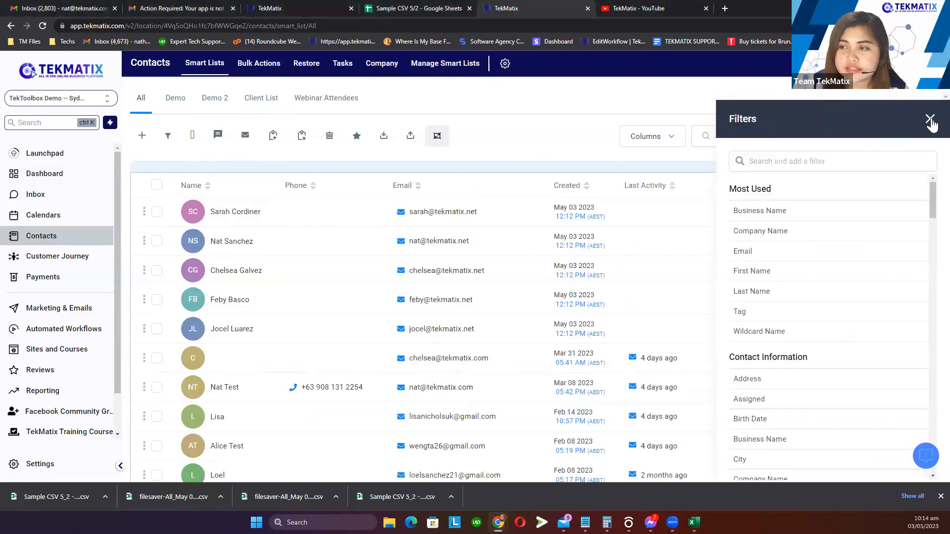
click(930, 121)
scroll(427, 317, down, 3)
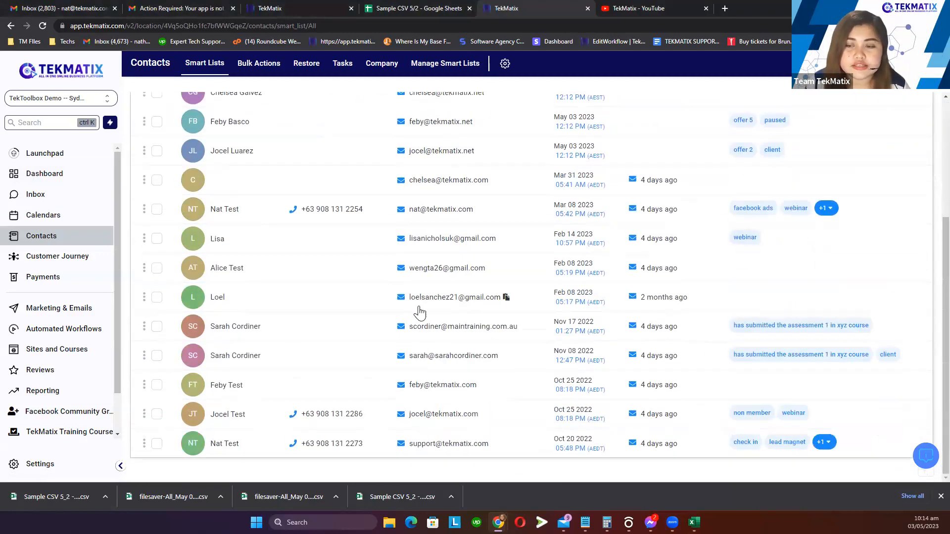
scroll(423, 322, up, 3)
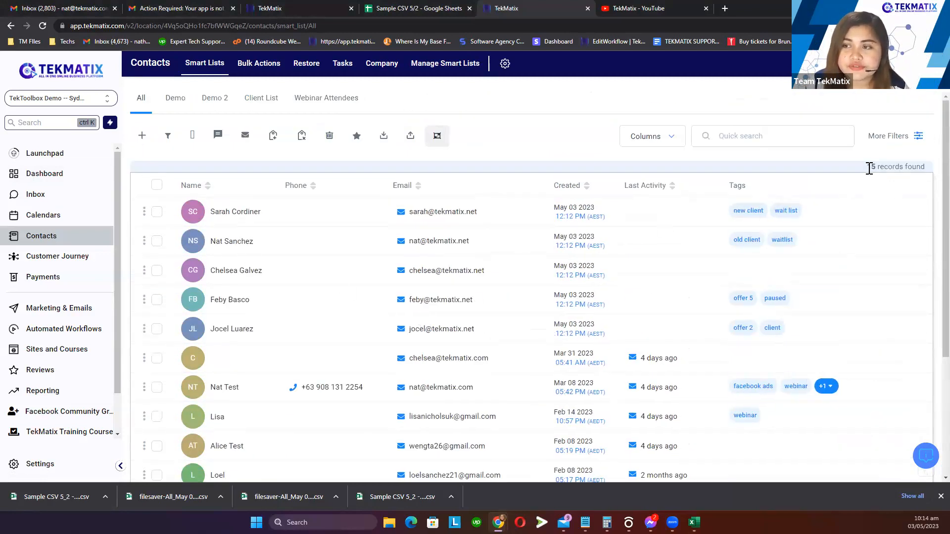
drag(868, 167, 929, 174)
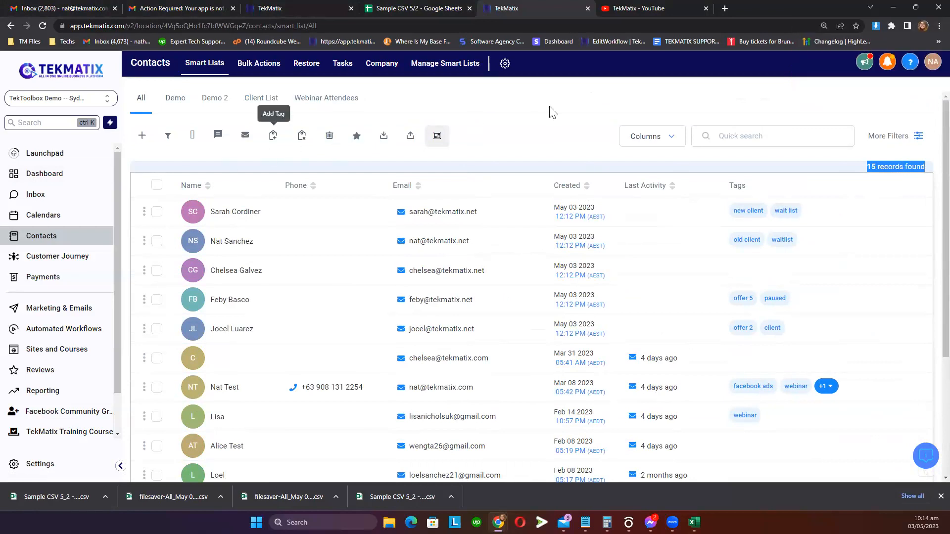
click(541, 119)
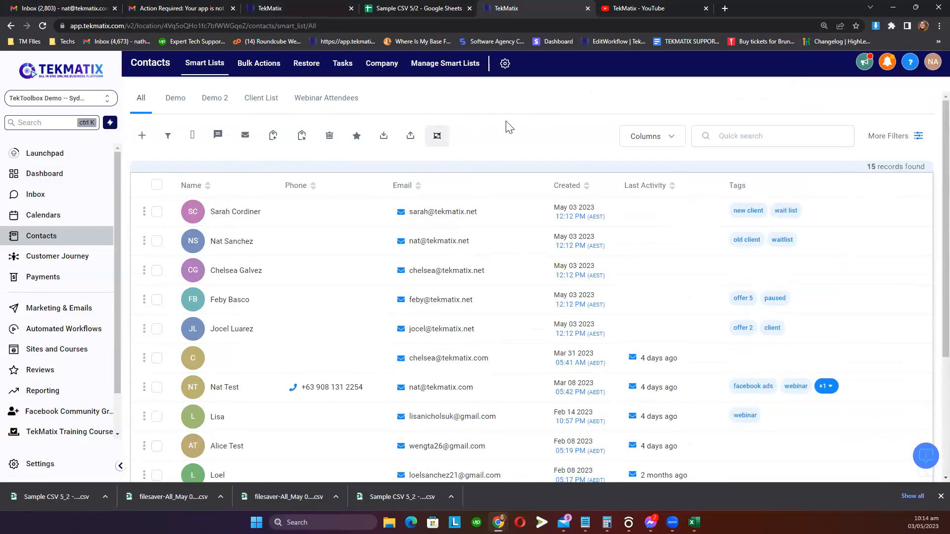
Inspect the first contact's email field, then return and remove the Import batch id filter again
click(235, 212)
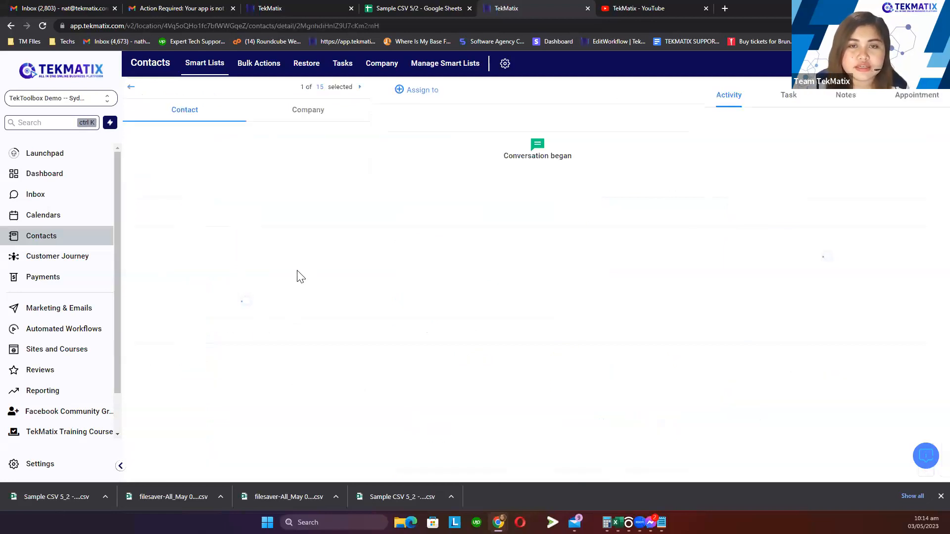
click(341, 276)
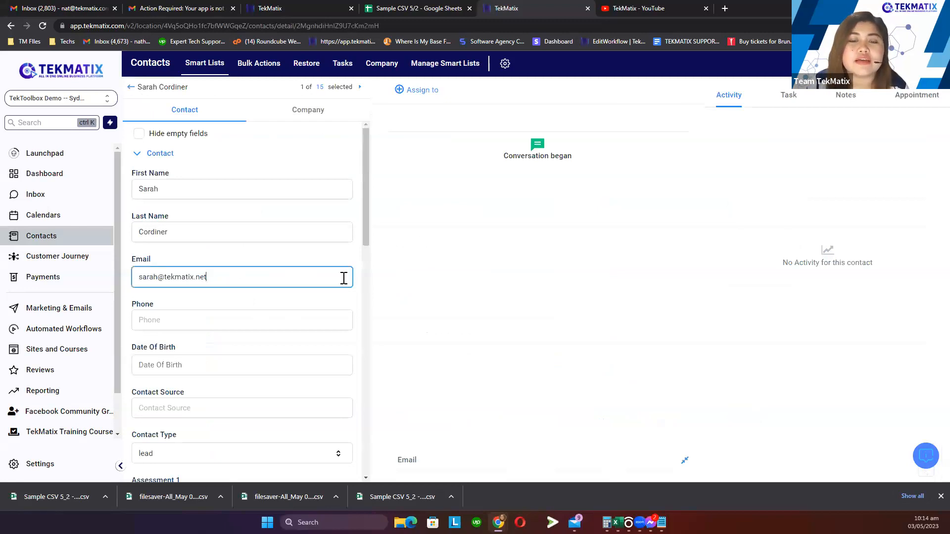
click(132, 89)
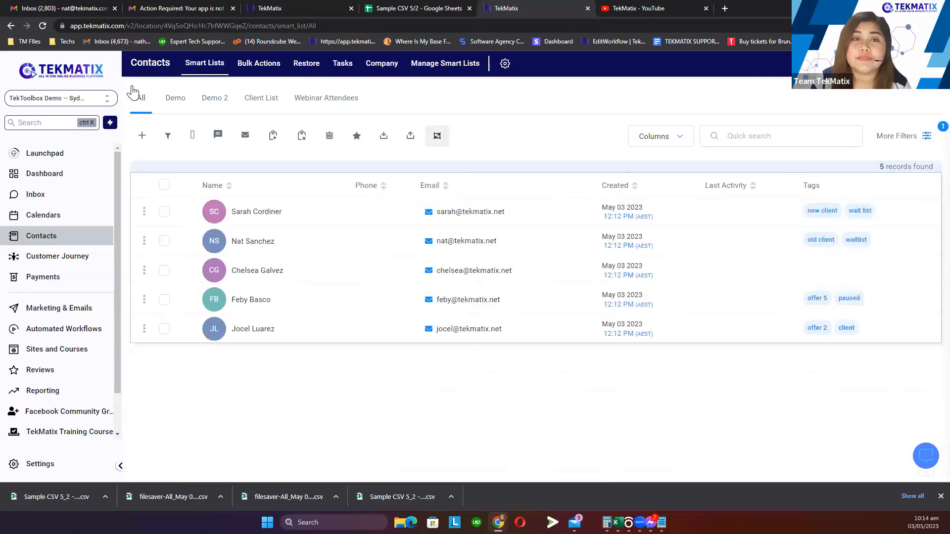
click(902, 141)
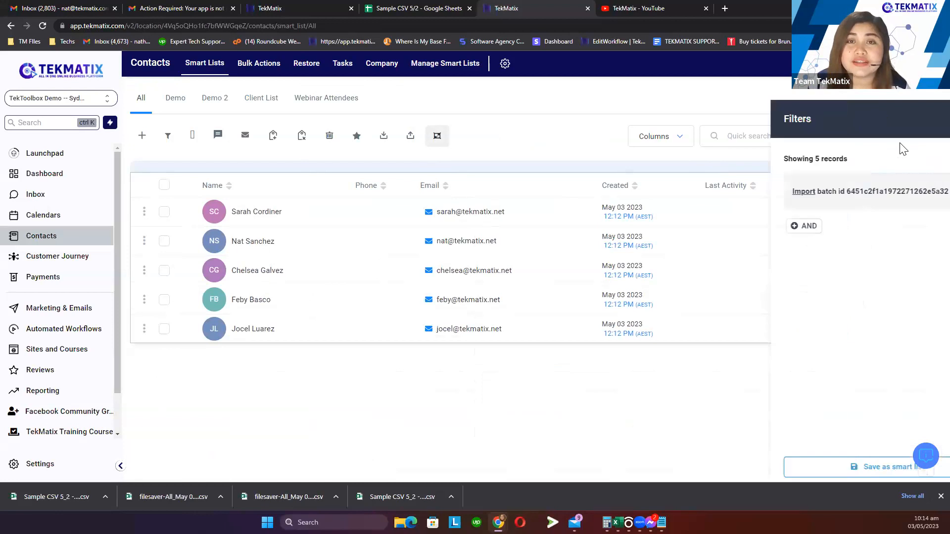
click(927, 192)
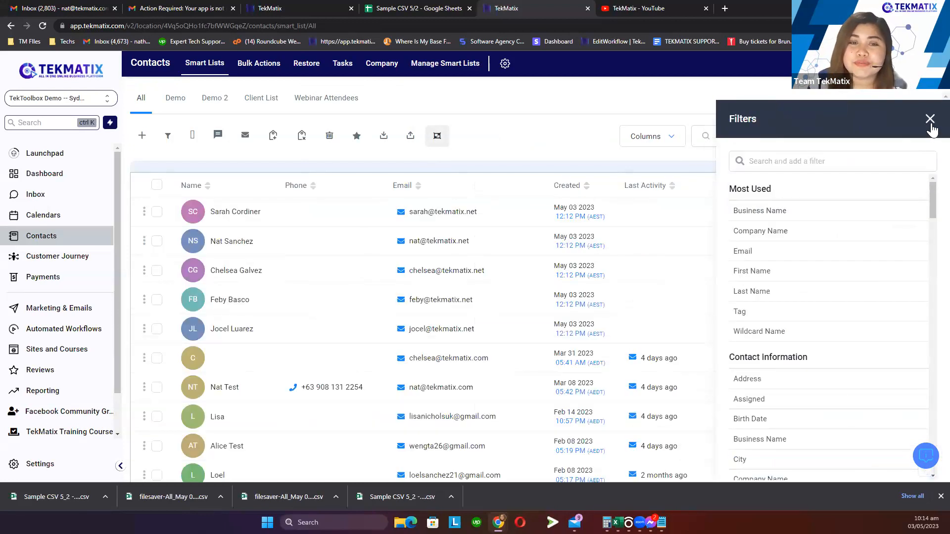
click(930, 119)
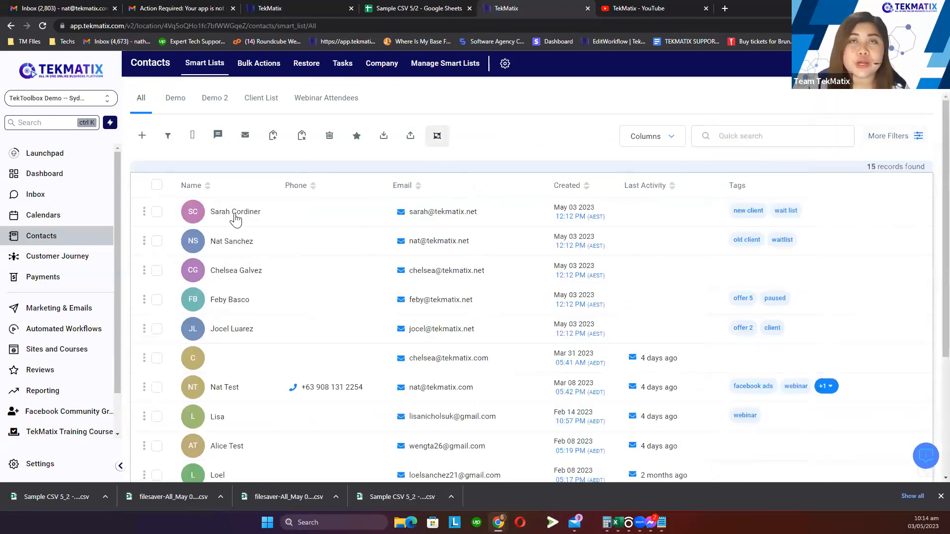
Review the first contact's email address again, then go to the Conversations inbox
click(235, 213)
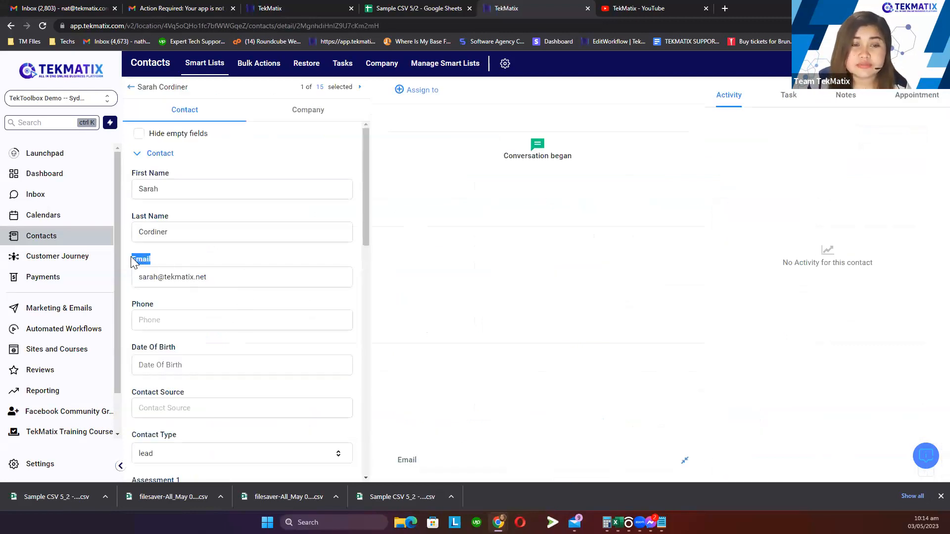
drag(231, 275, 132, 281)
click(233, 283)
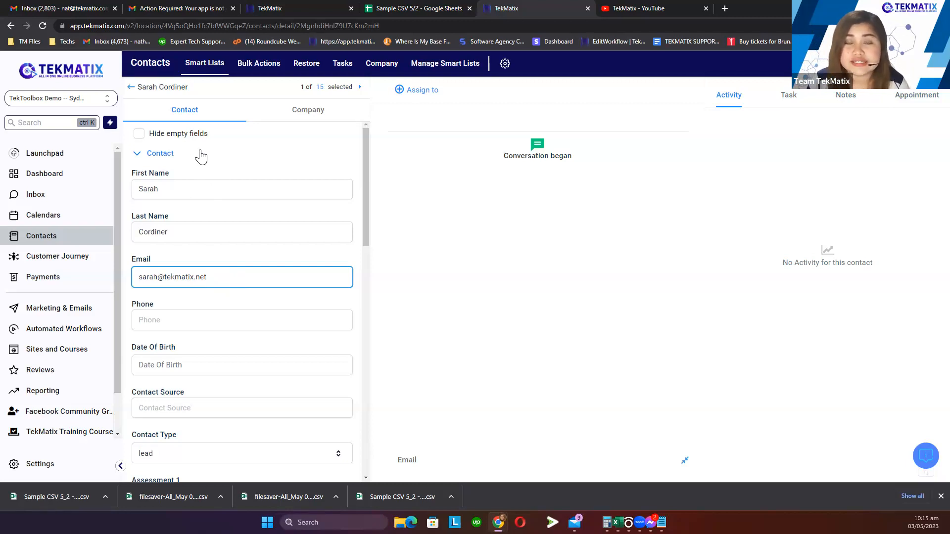
click(131, 88)
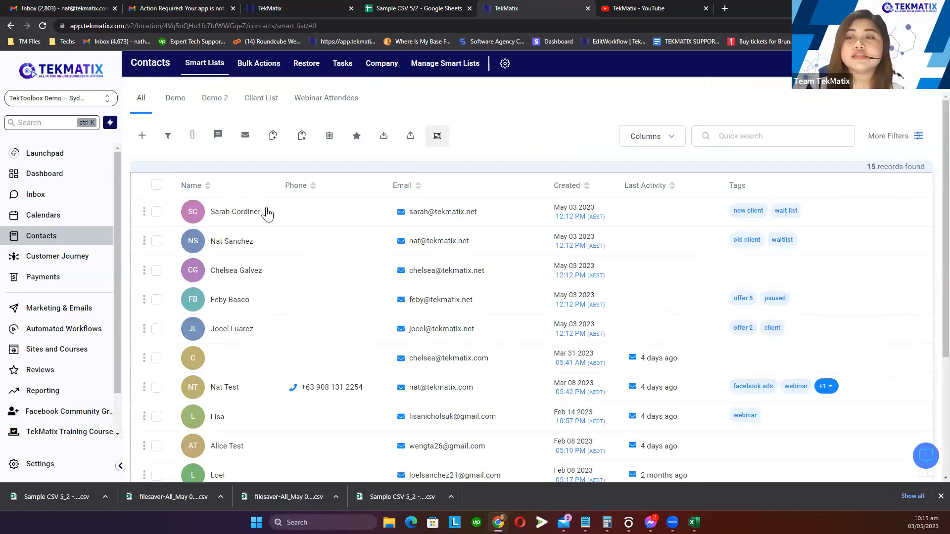
click(254, 213)
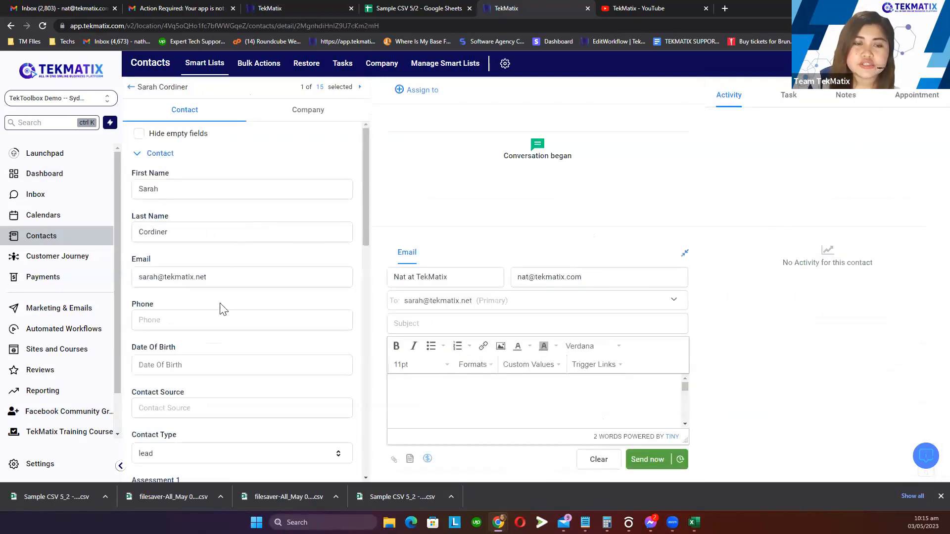
click(343, 277)
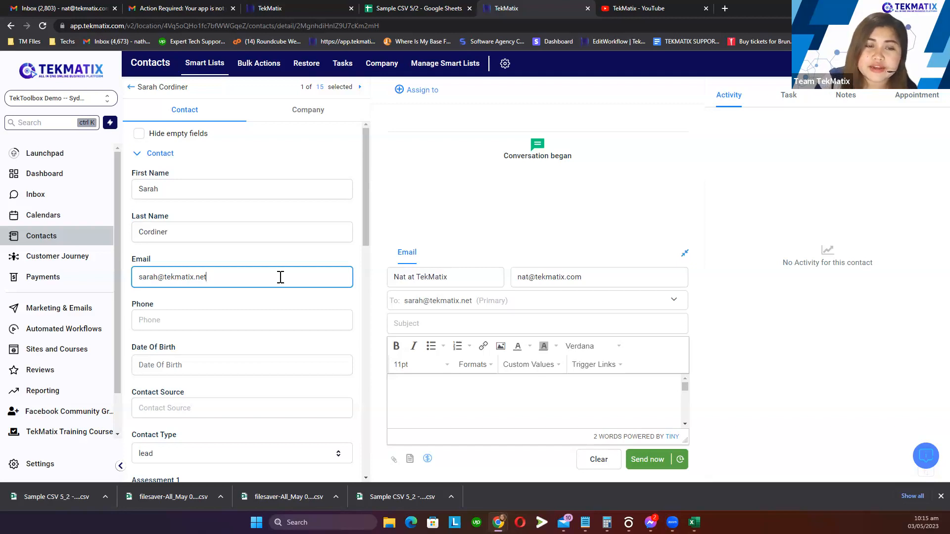
click(60, 200)
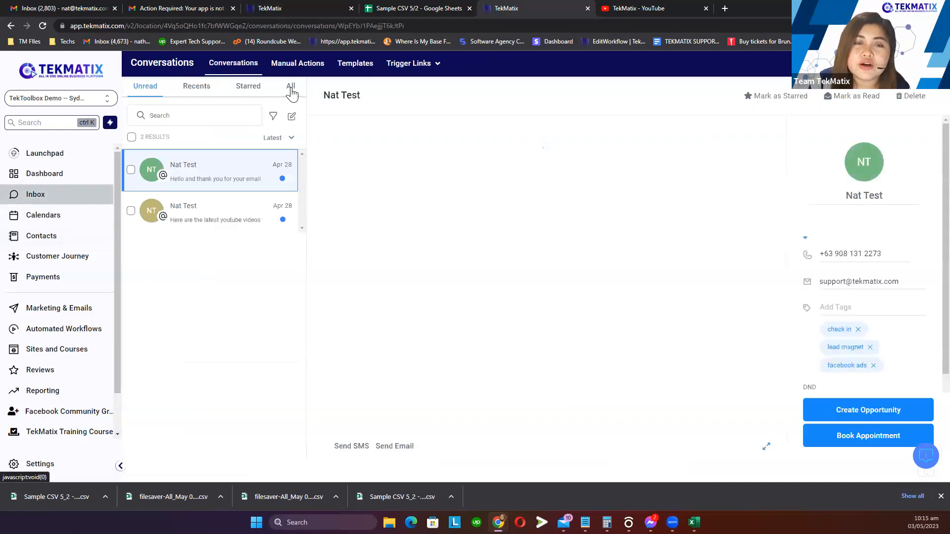
Show All conversations and open the test contact's Emails editor from the contact panel
click(291, 88)
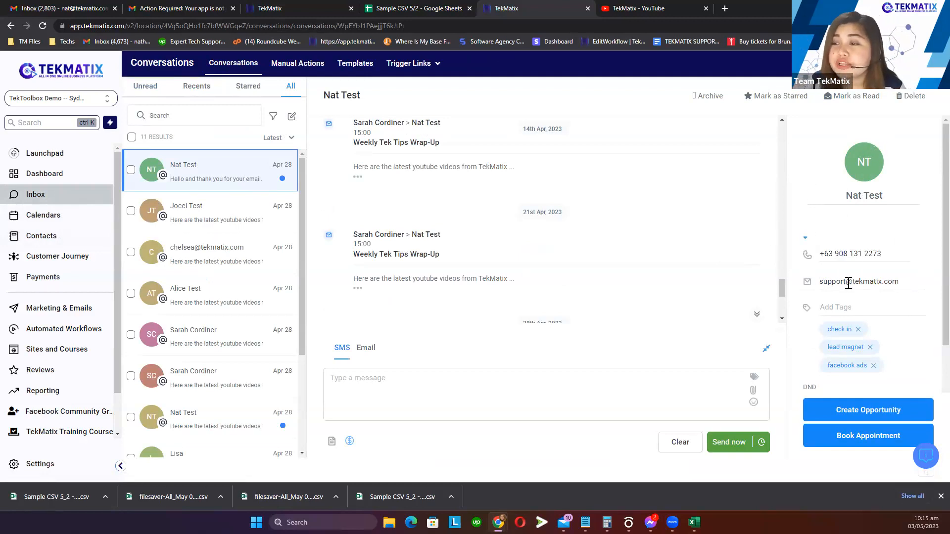
click(849, 282)
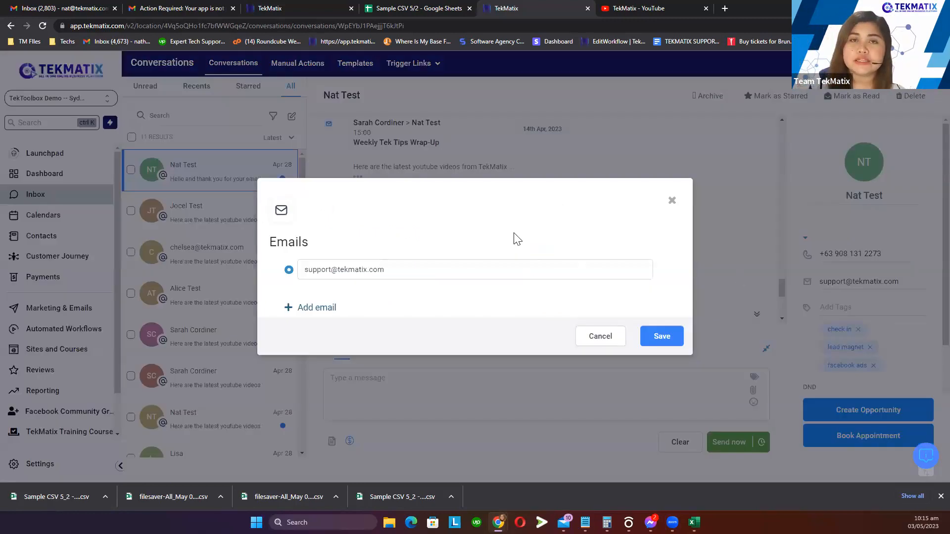
Add an Email 2 slot and enter the contact's second email address
click(314, 307)
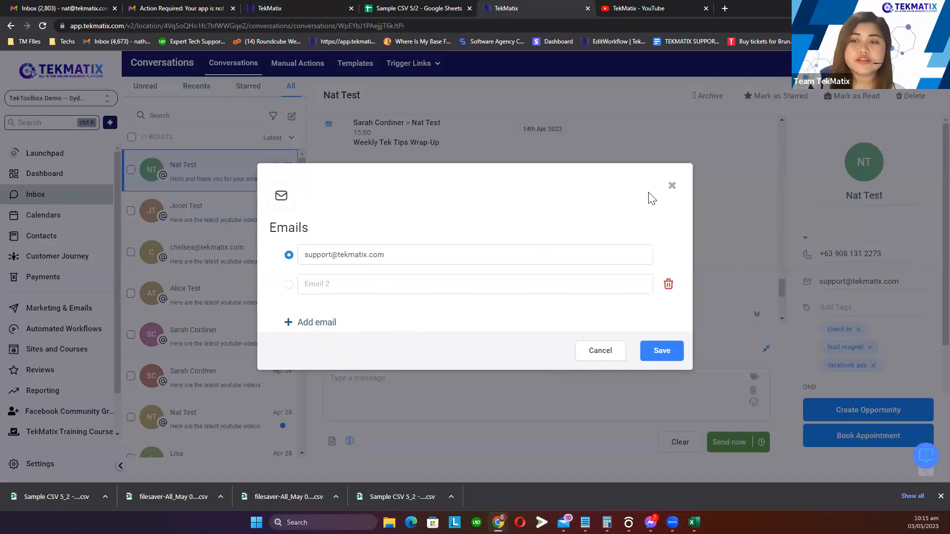
click(672, 186)
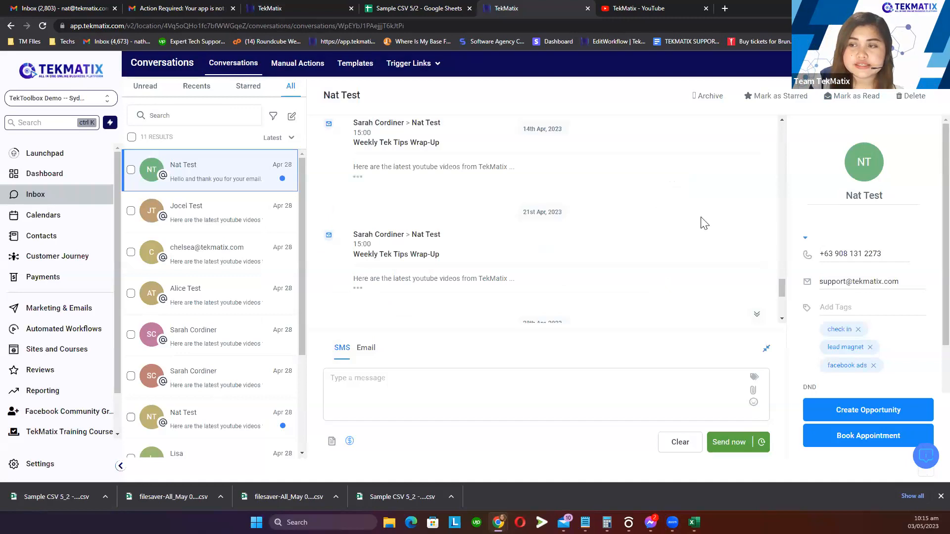
click(837, 284)
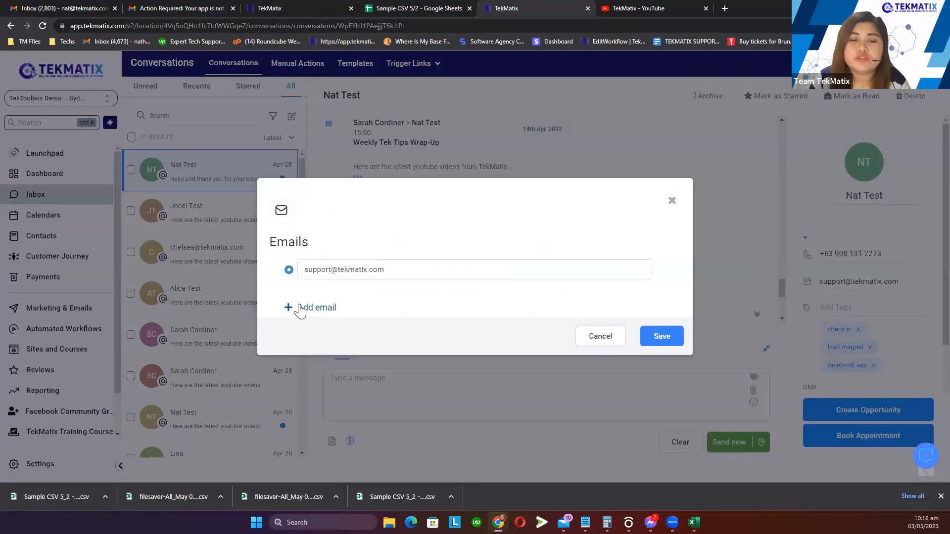
click(314, 310)
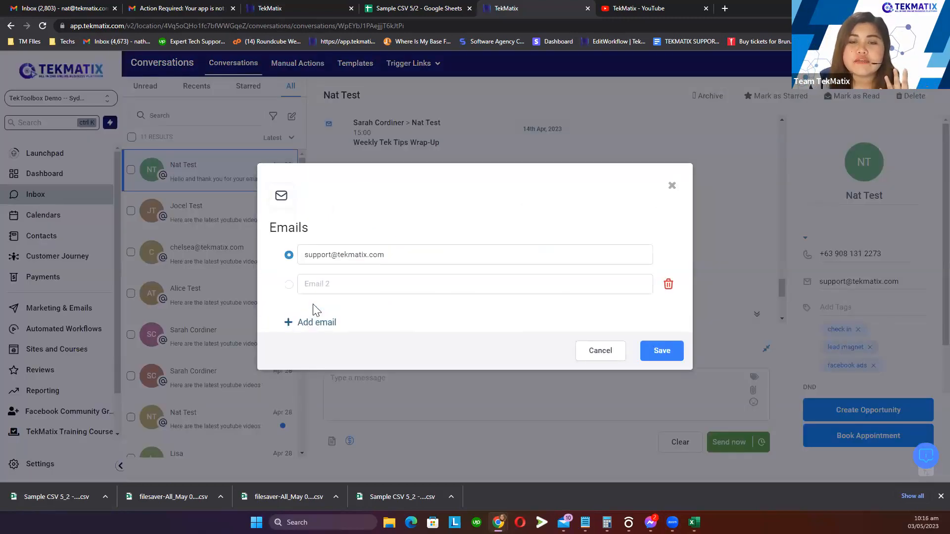
click(366, 279)
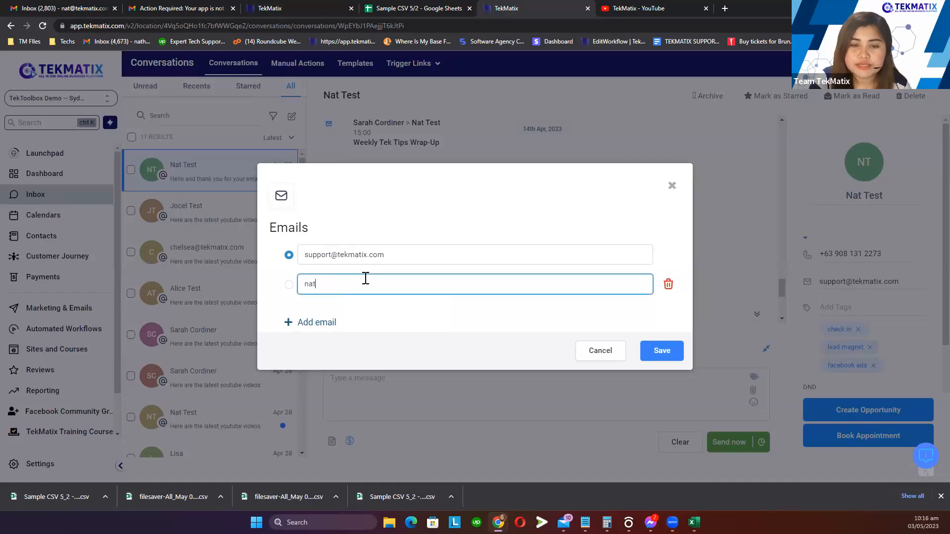
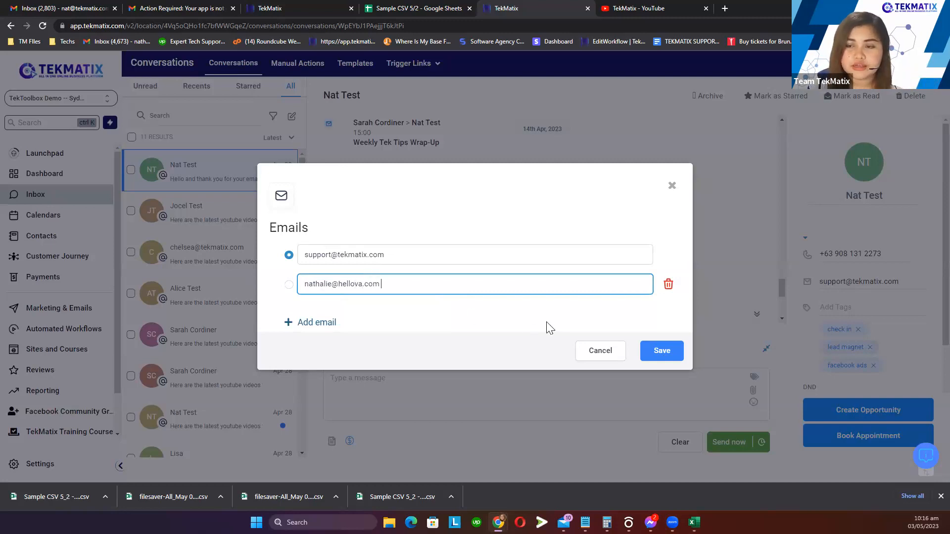
click(314, 329)
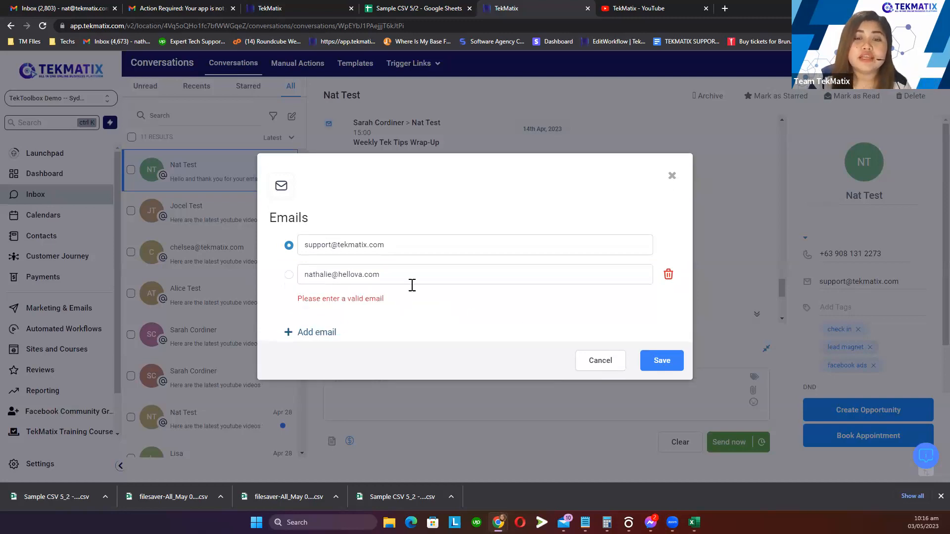
Correct the second address, add an empty Email 3 slot, and leave the primary address unchanged
click(418, 271)
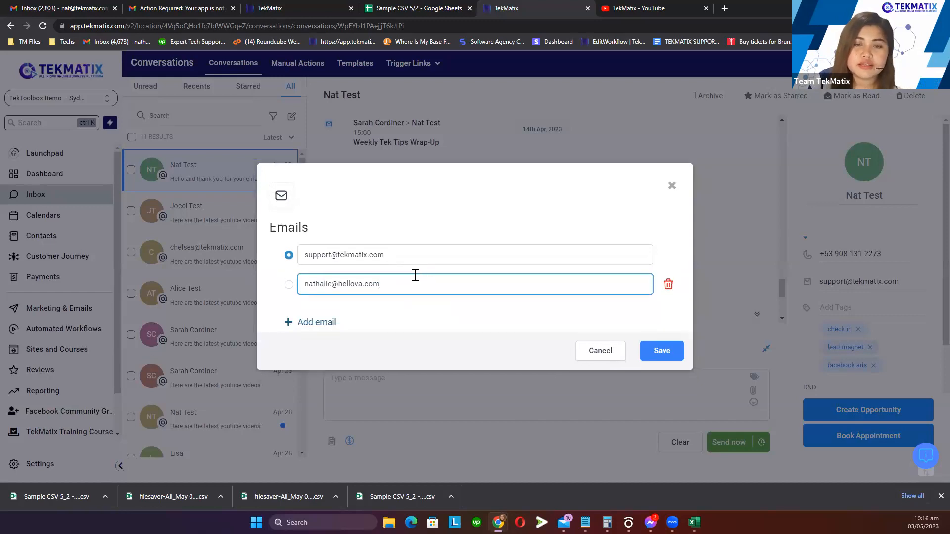
click(299, 323)
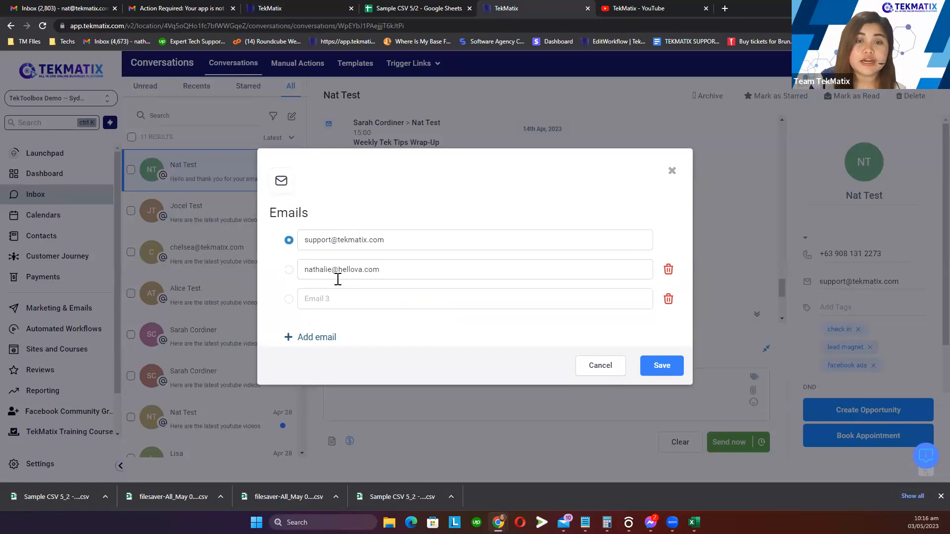
click(401, 241)
drag(401, 242, 344, 237)
click(415, 222)
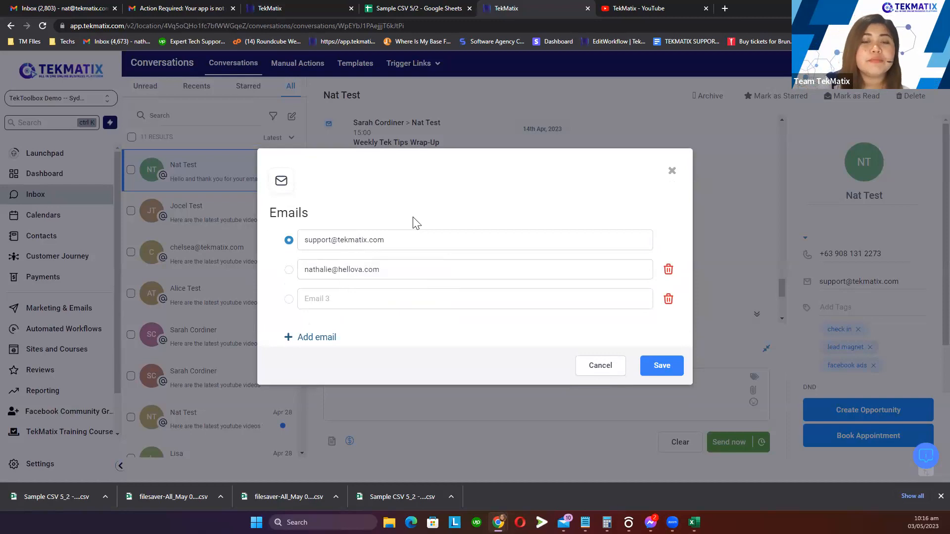
Enter the third email address ending in .info in Email 3, fixing the comma typo
click(357, 297)
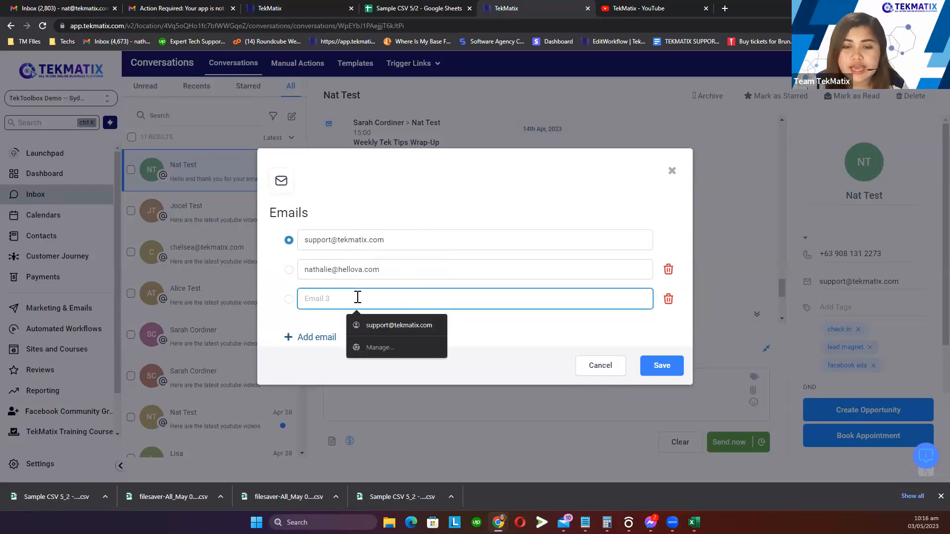
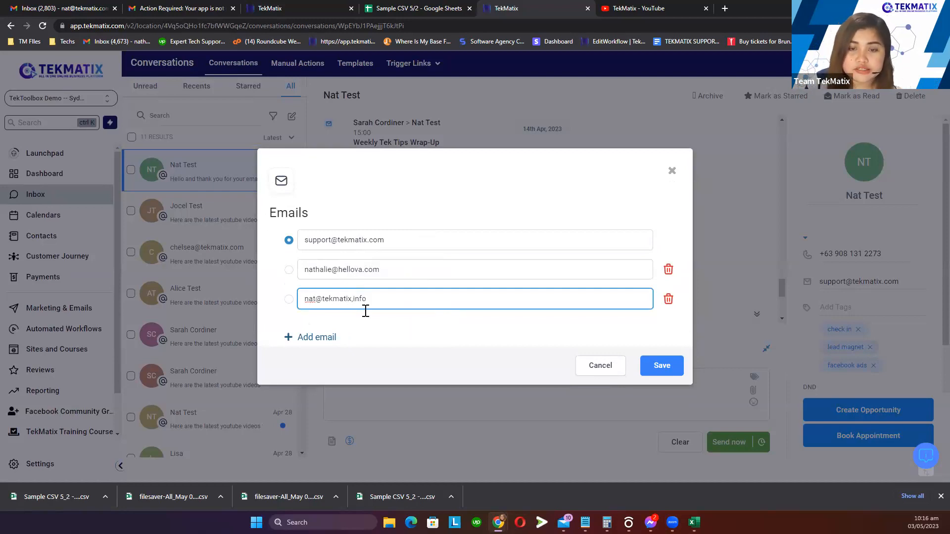
click(381, 333)
click(388, 291)
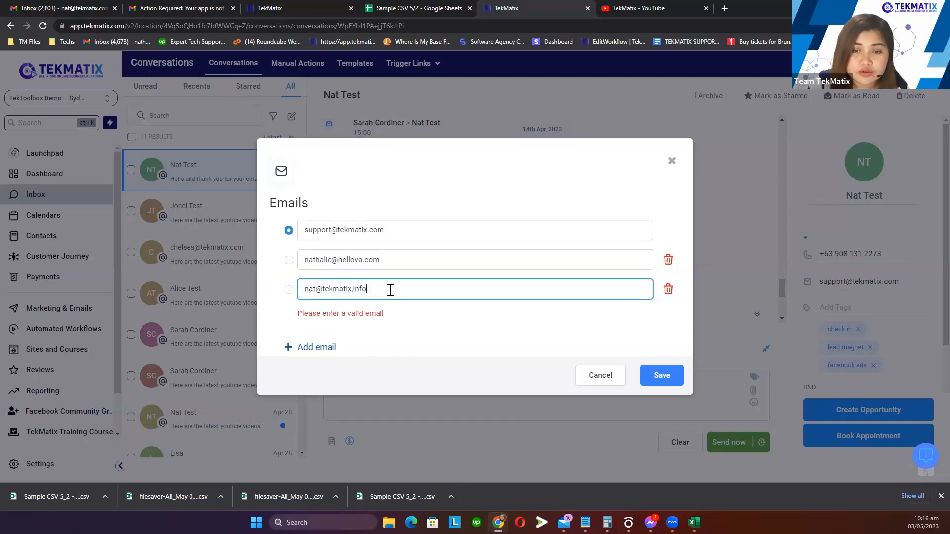
key(BackSpace)
key(BackSpace)
key(BackSpace)
key(BackSpace)
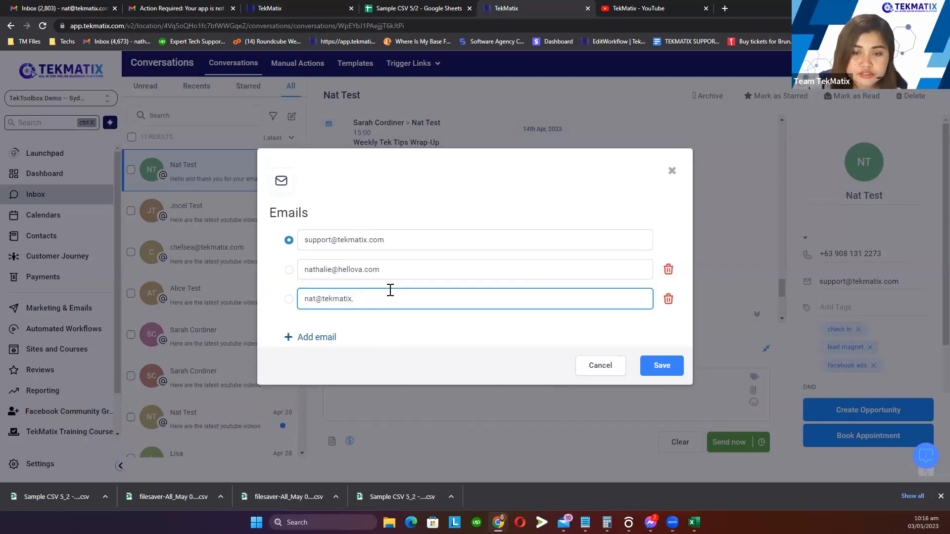
text(.info)
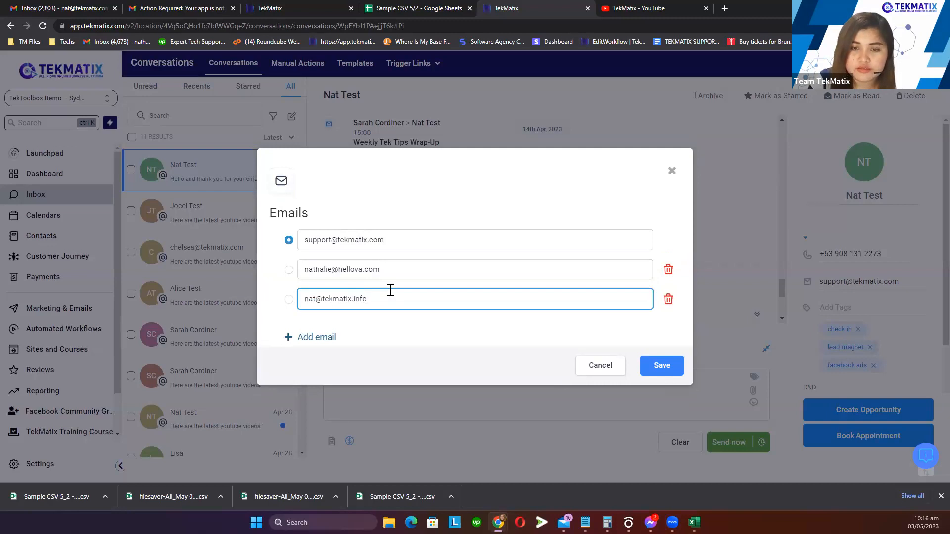
click(409, 348)
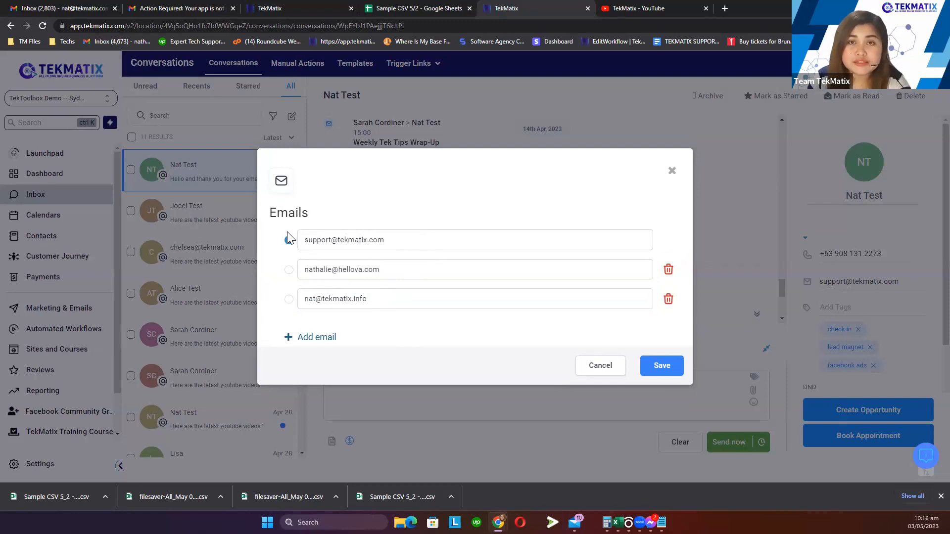
Toggle the primary email between the first two rows, keep the support address primary, and save
drag(409, 240, 299, 246)
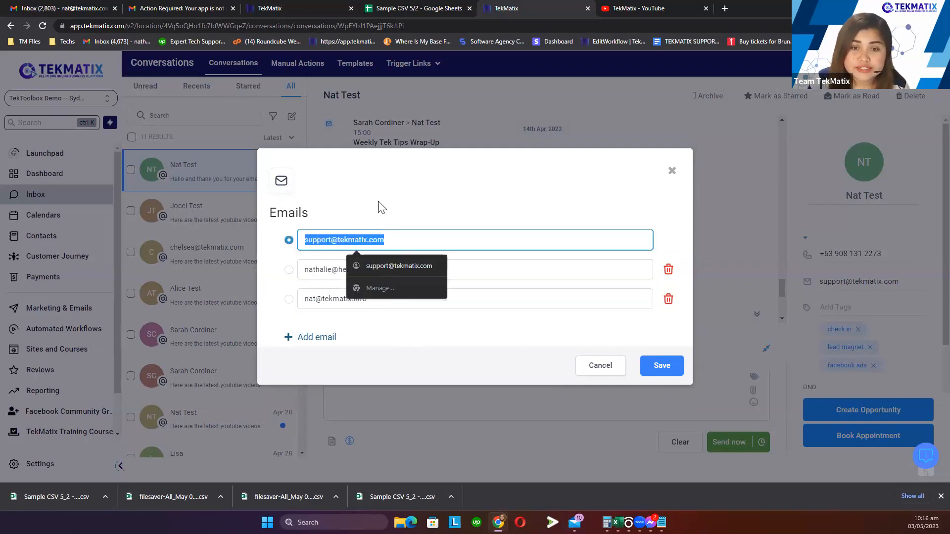
click(381, 207)
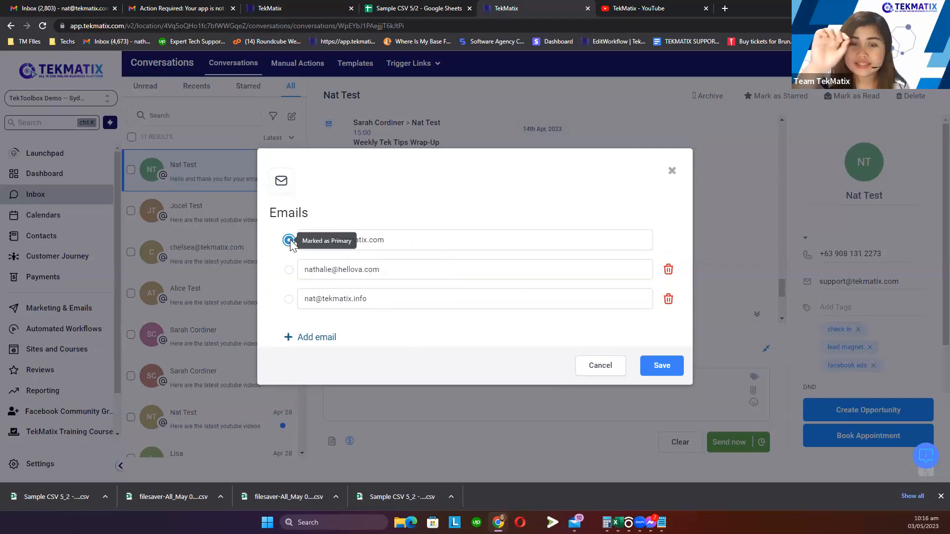
click(289, 271)
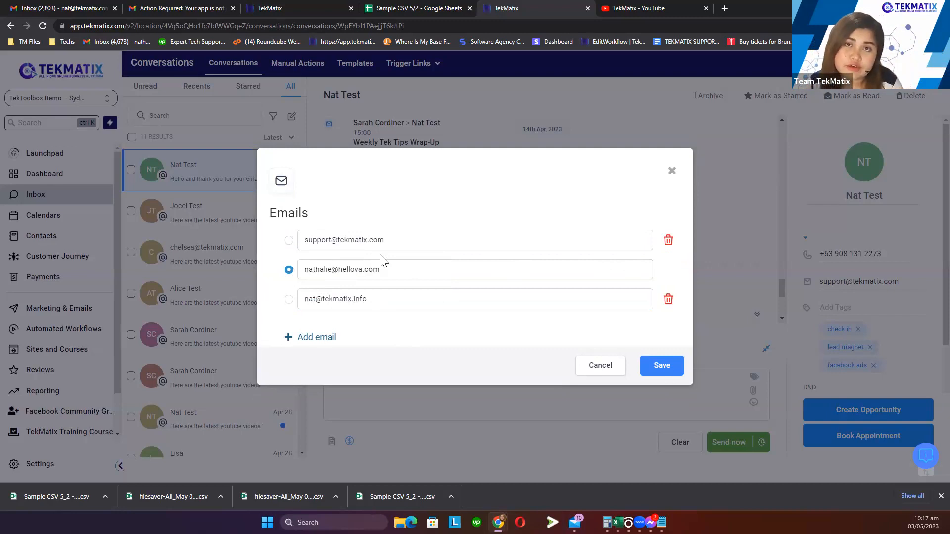
click(288, 241)
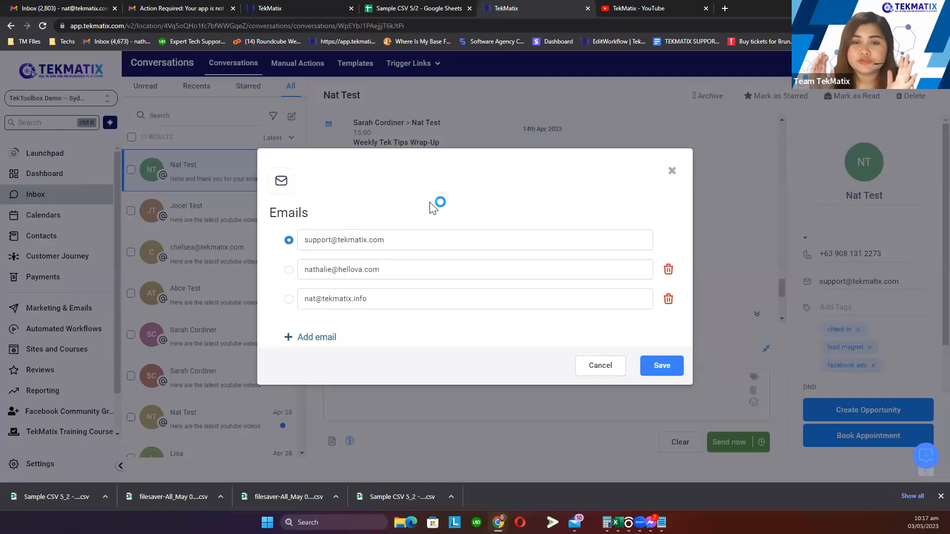
click(289, 270)
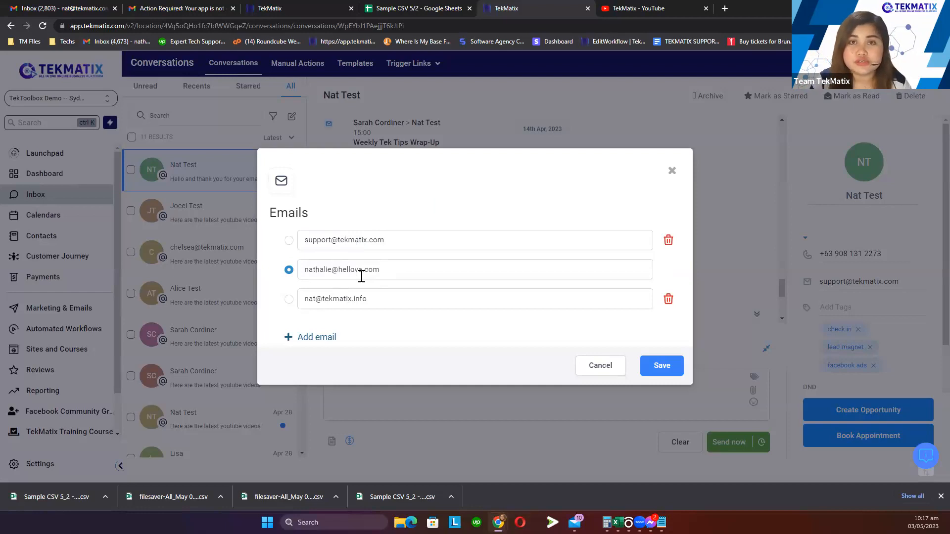
click(289, 240)
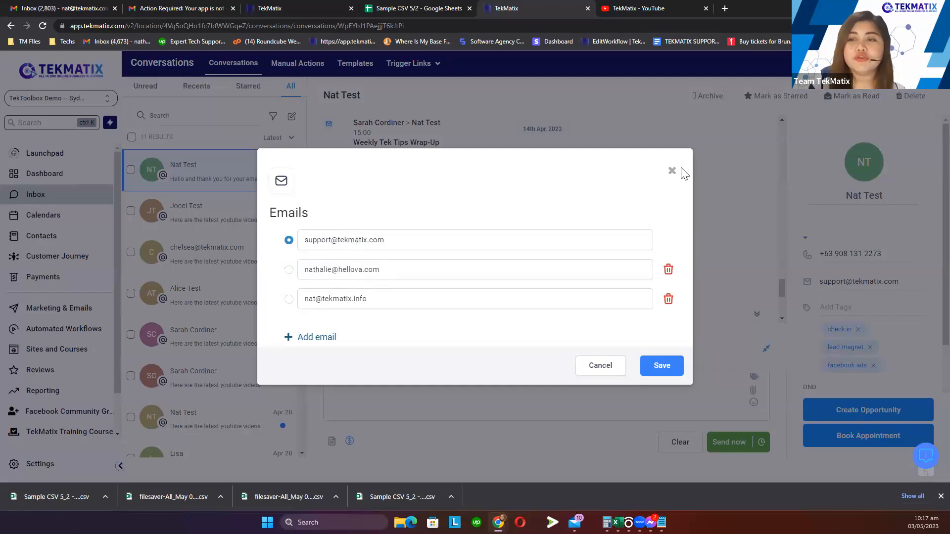
click(664, 366)
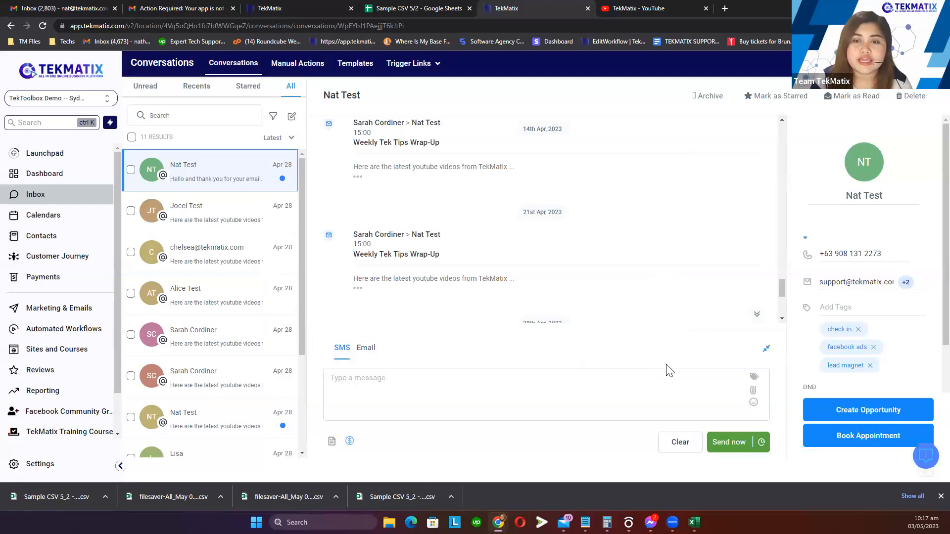
Address an email draft to the contact's second address, then open the Contacts list via Marketing
click(488, 382)
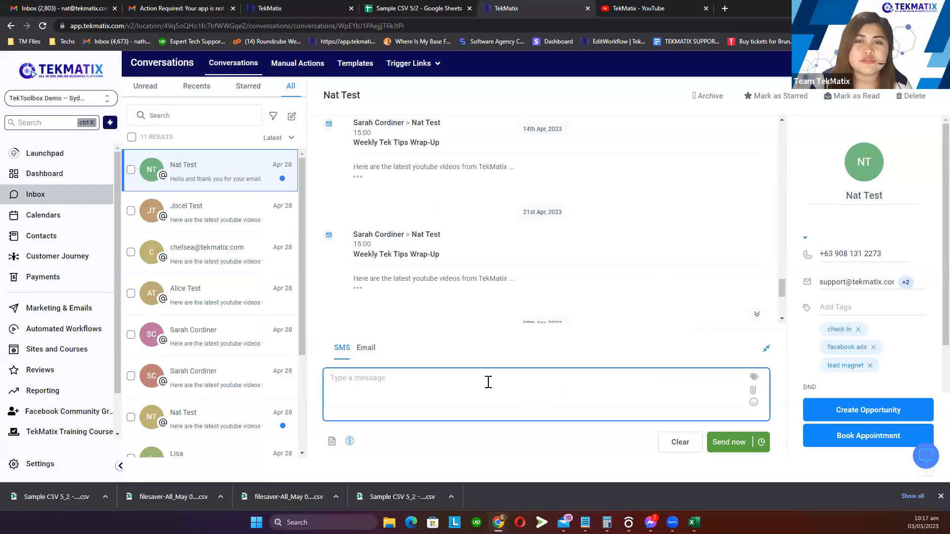
click(370, 353)
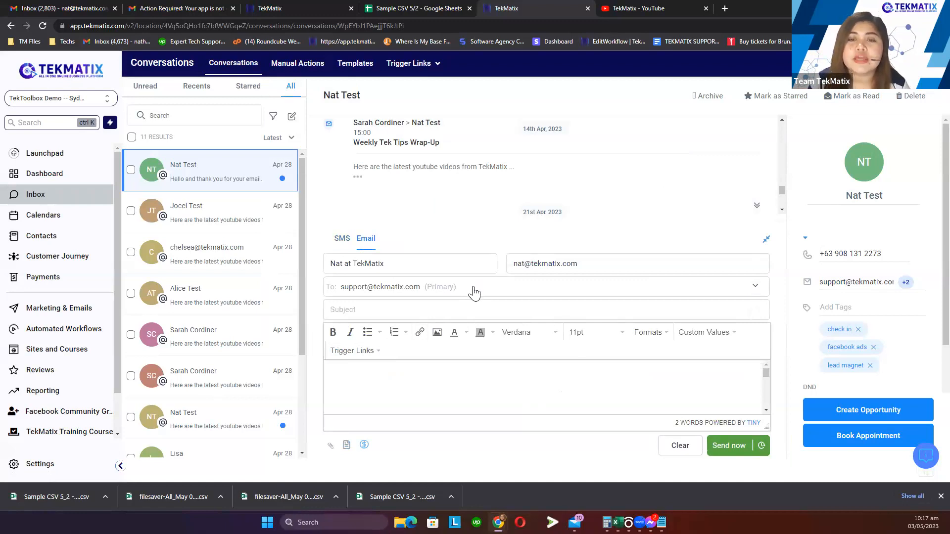
click(403, 295)
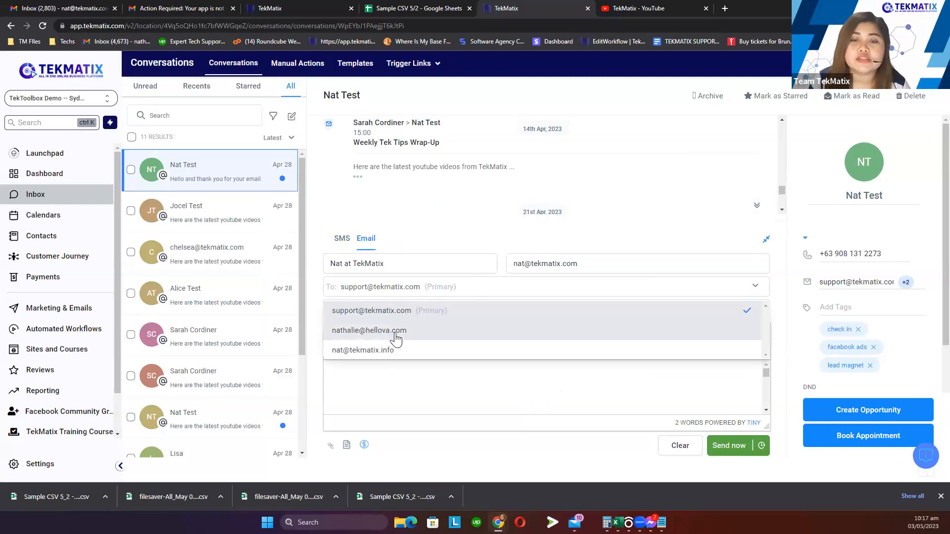
click(391, 333)
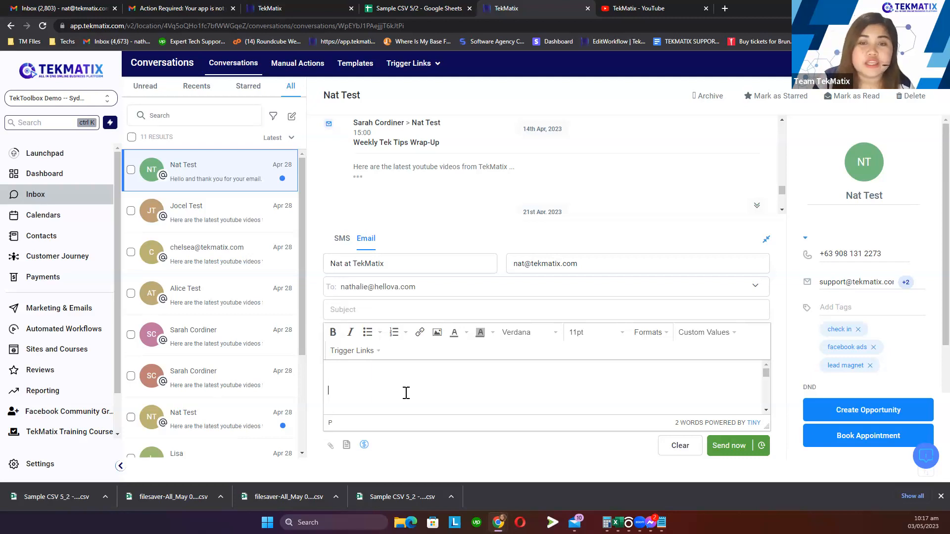
click(402, 296)
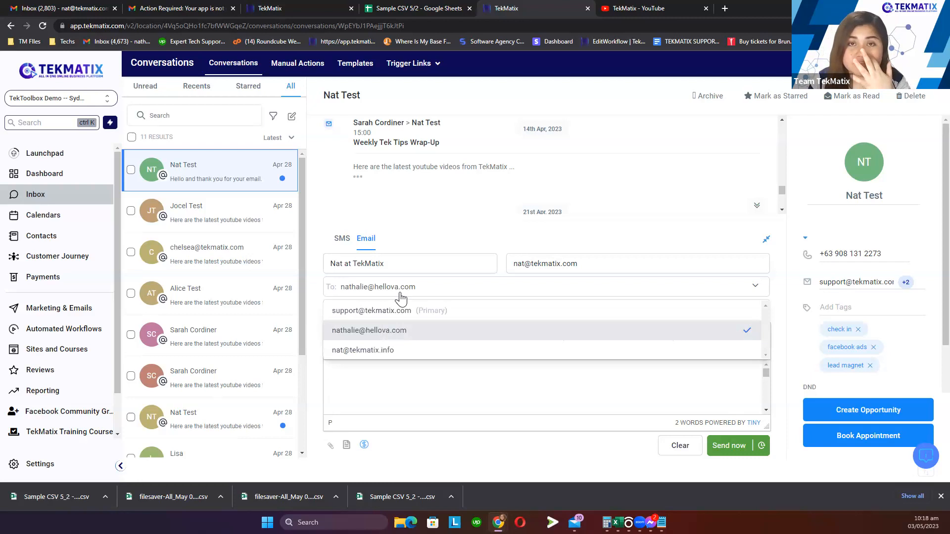
click(80, 315)
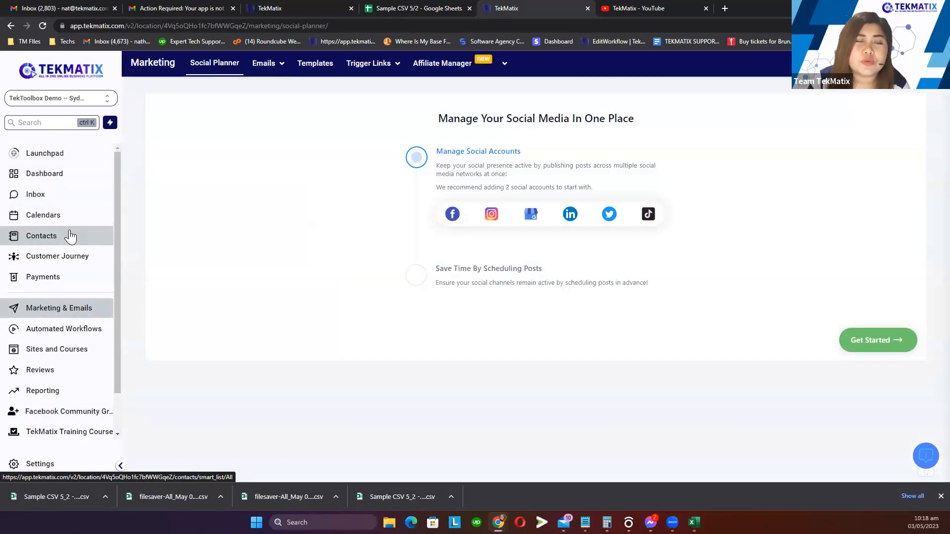
click(70, 237)
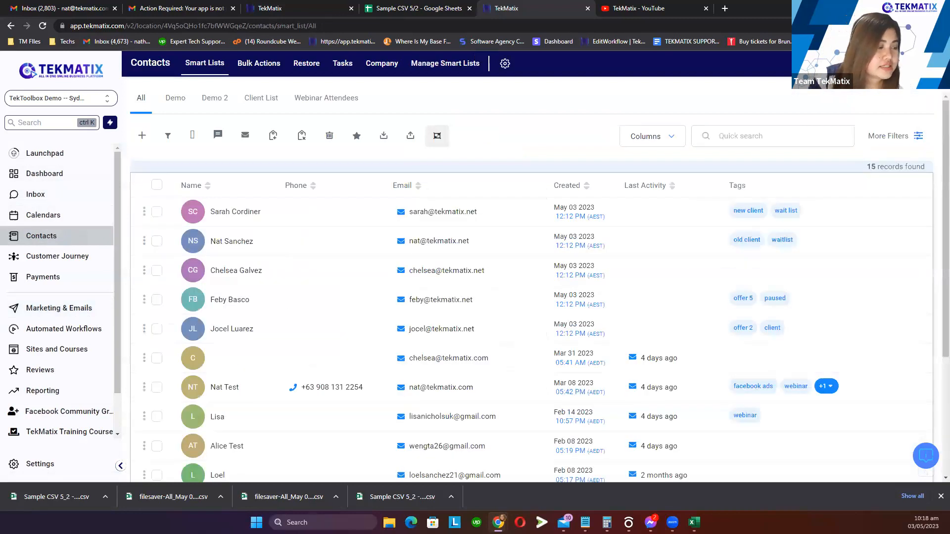
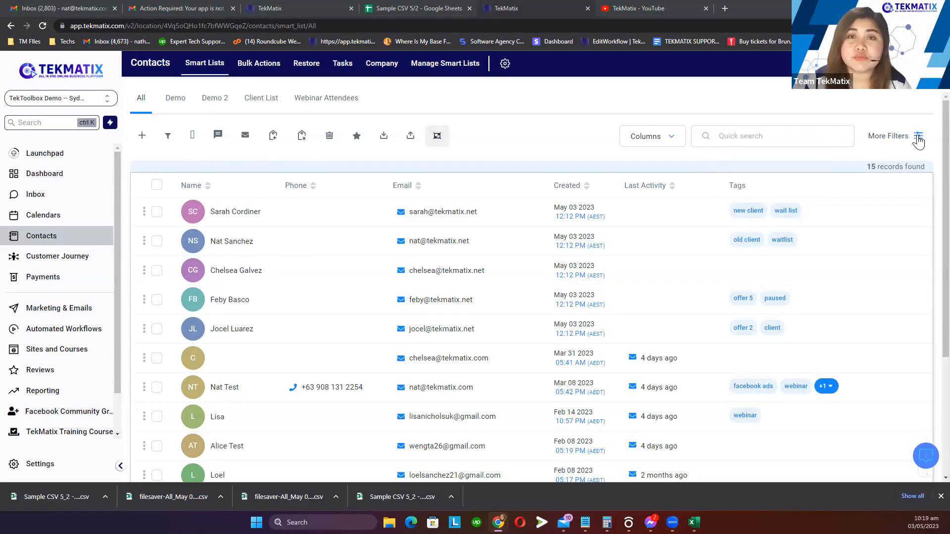
Review the More Filters panel, then switch to the Sample CSV 5/2 spreadsheet
click(918, 138)
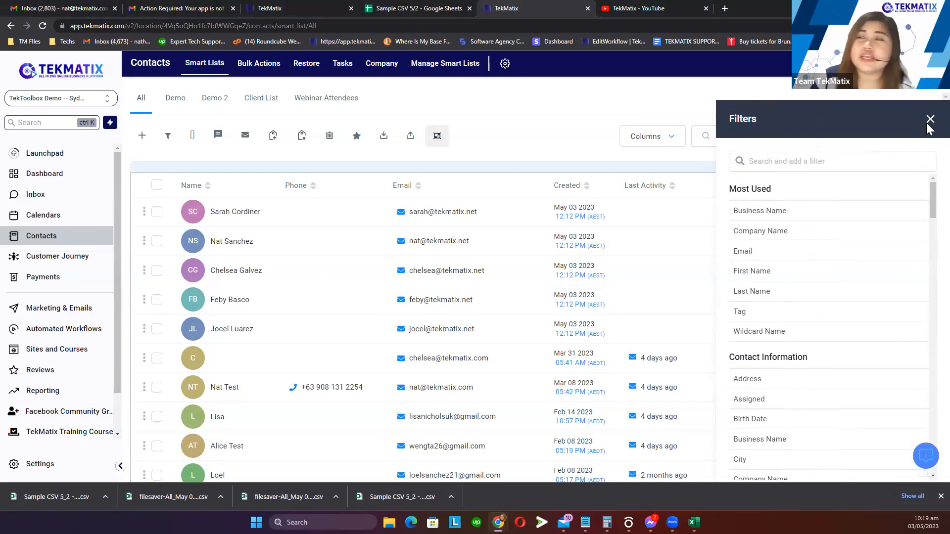
click(930, 119)
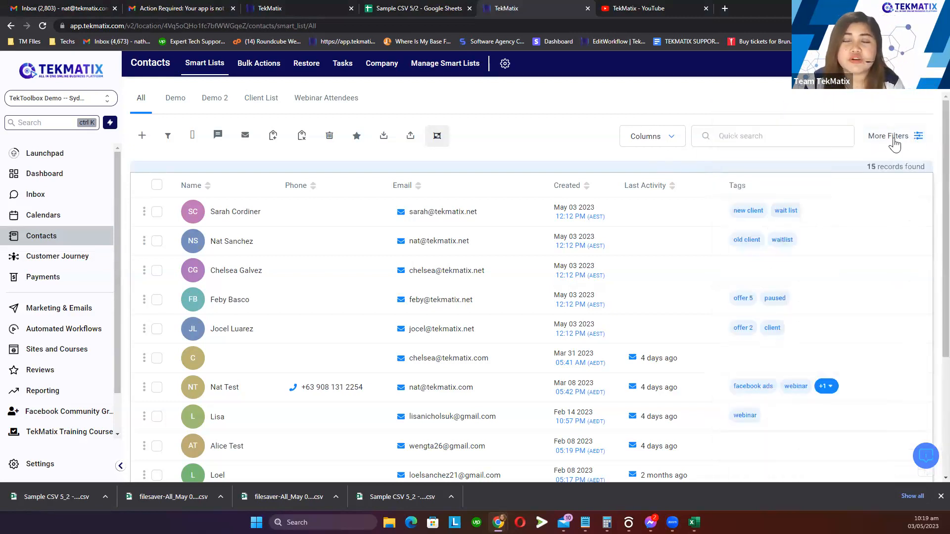
click(894, 142)
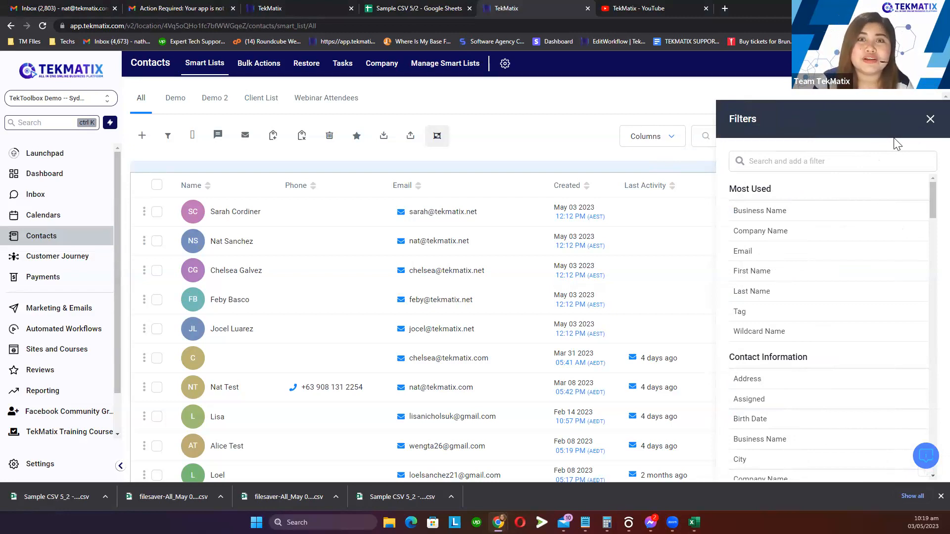
click(420, 8)
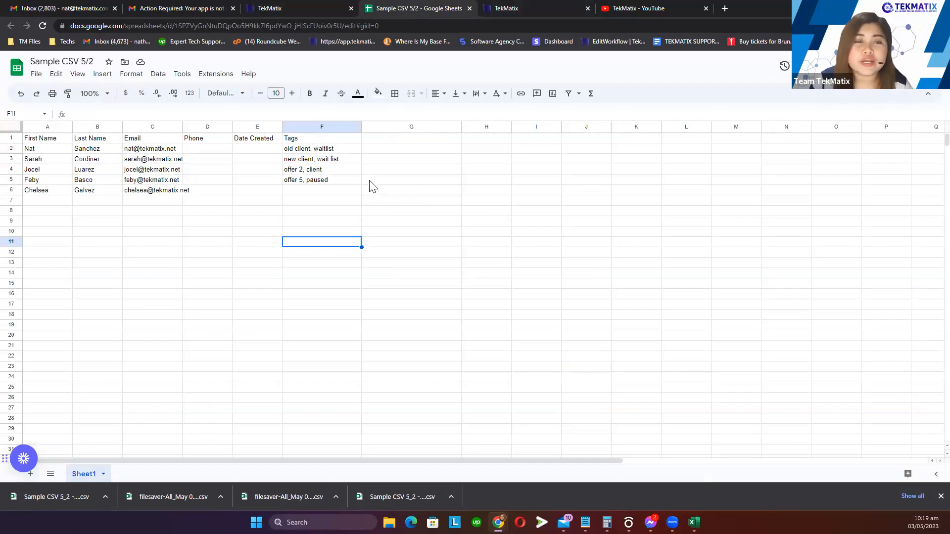
Enter the tag 'offer 1,' in cell F6 under Tags
drag(43, 141, 113, 196)
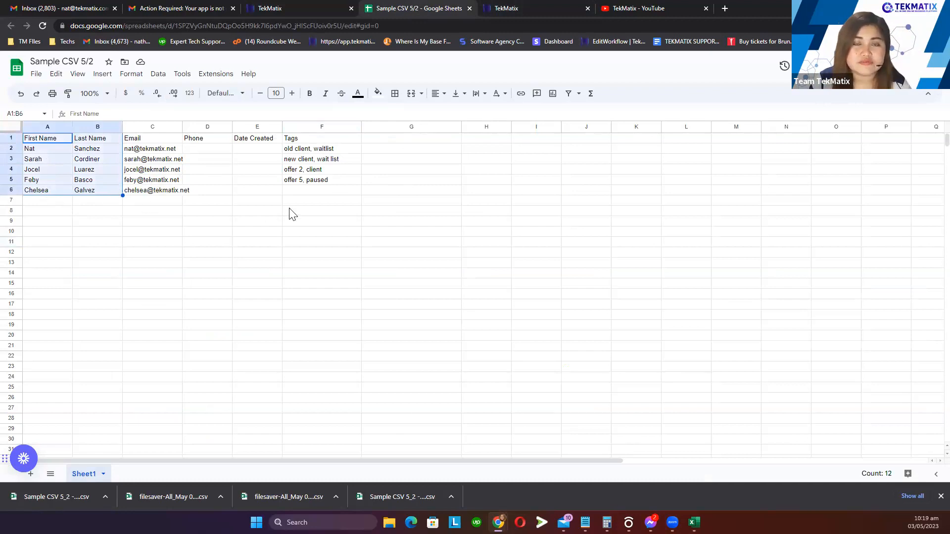
double_click(302, 191)
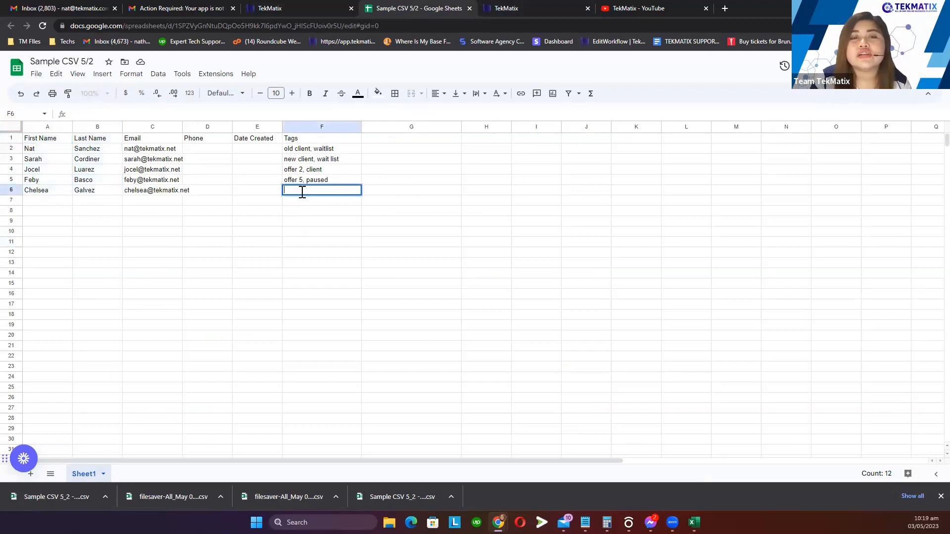
click(305, 141)
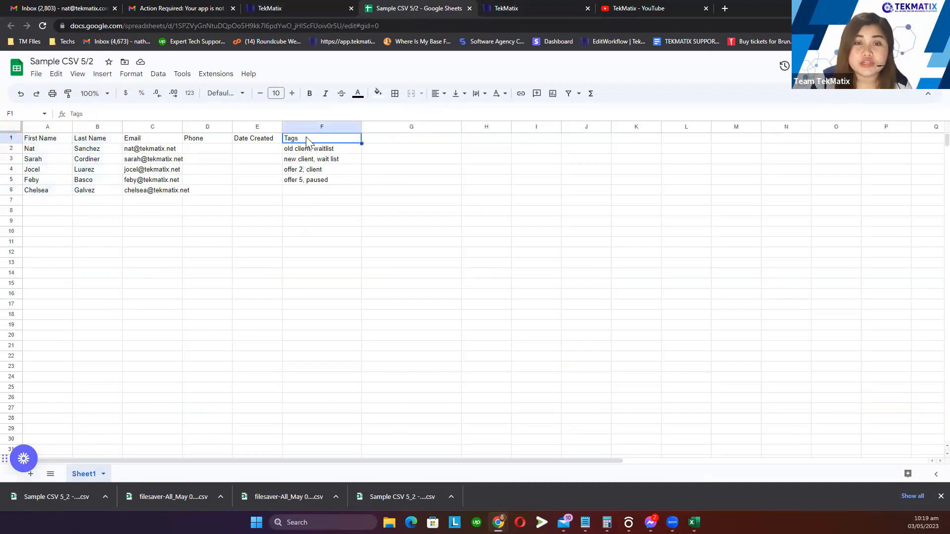
double_click(300, 193)
text(offe)
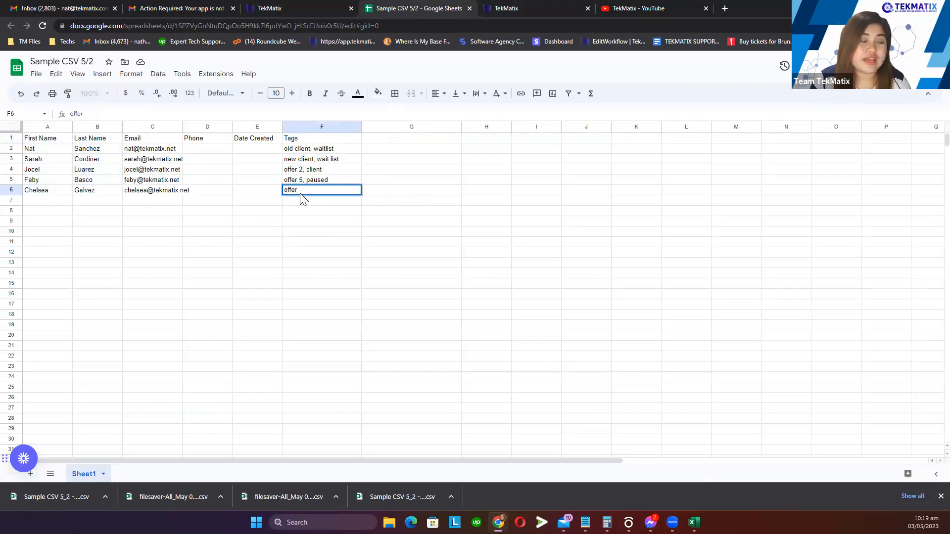
text(r)
key(Return)
click(293, 247)
click(306, 200)
double_click(307, 192)
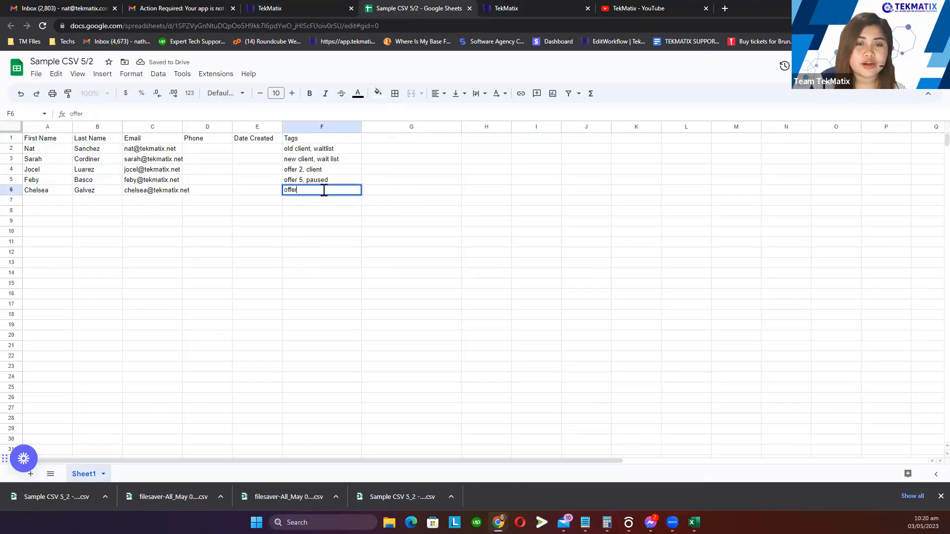
text(1)
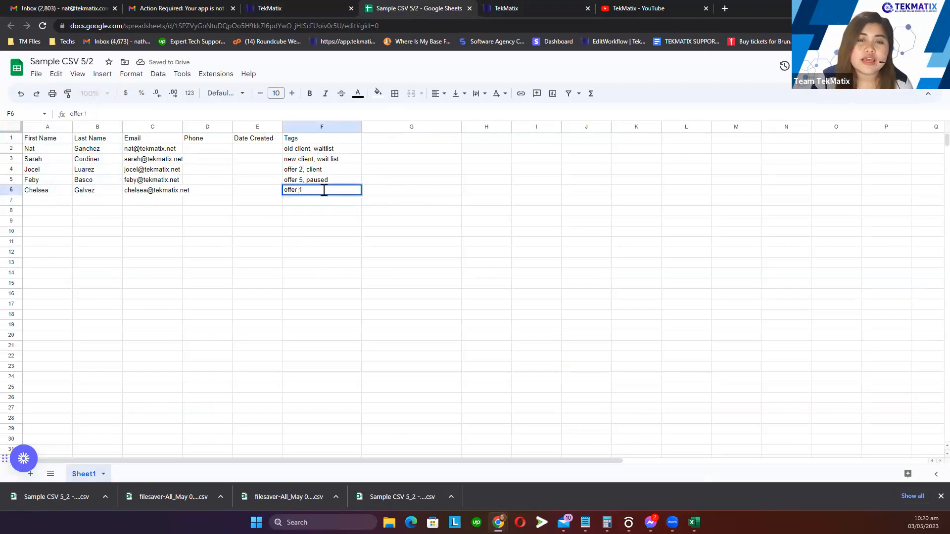
text(,)
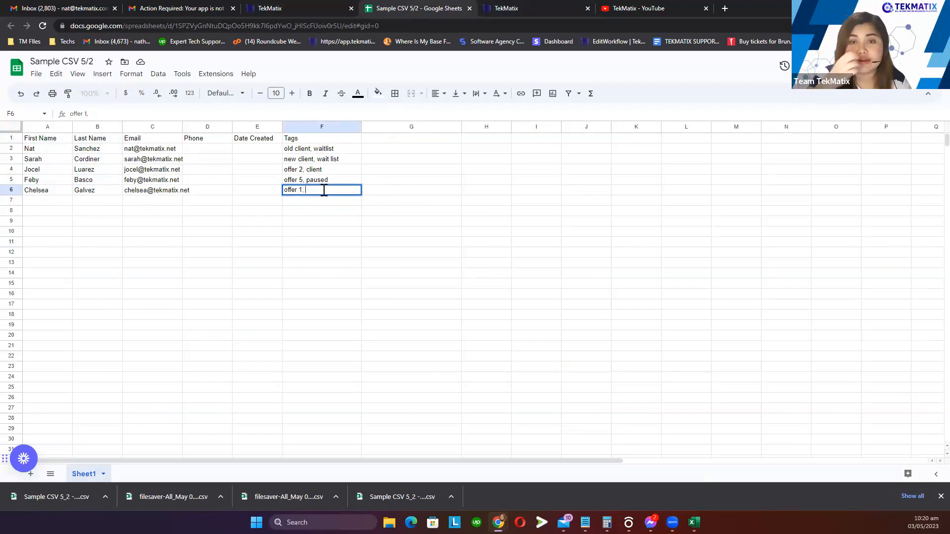
click(315, 253)
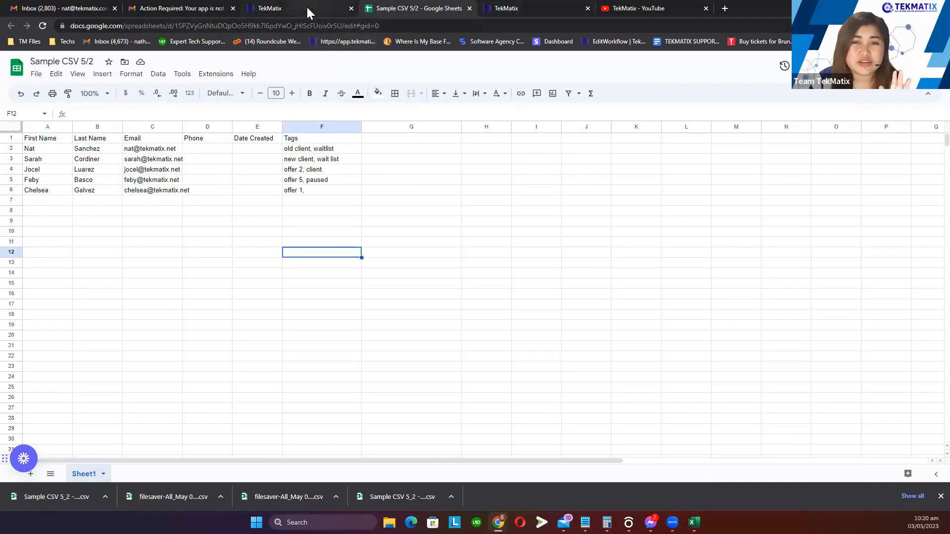
Select the Tags column entries, then return to the TekMatix contacts list
click(319, 139)
drag(319, 171, 320, 212)
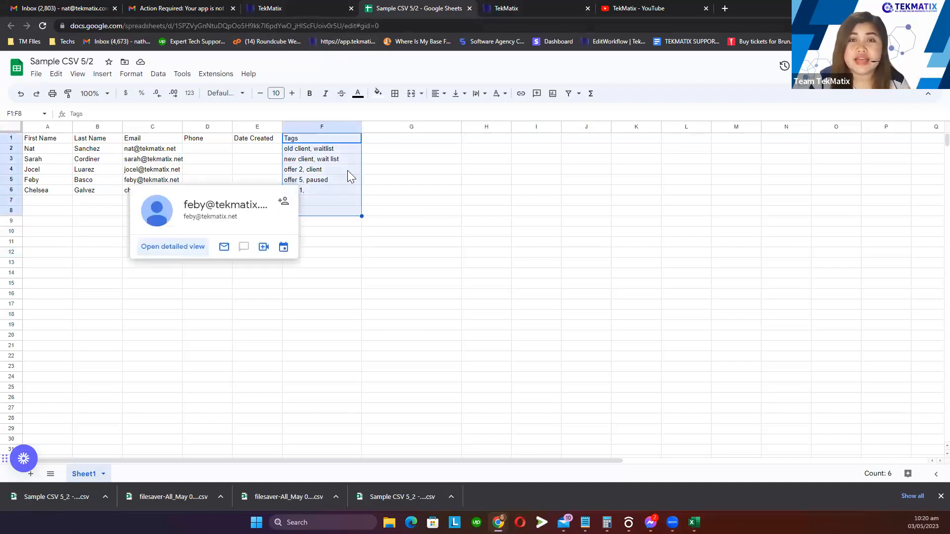
drag(386, 139, 391, 190)
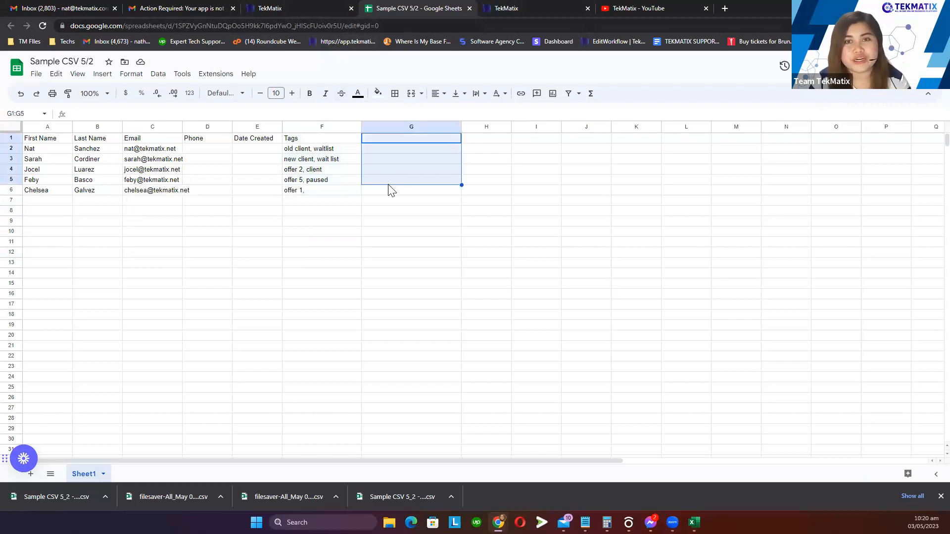
click(499, 9)
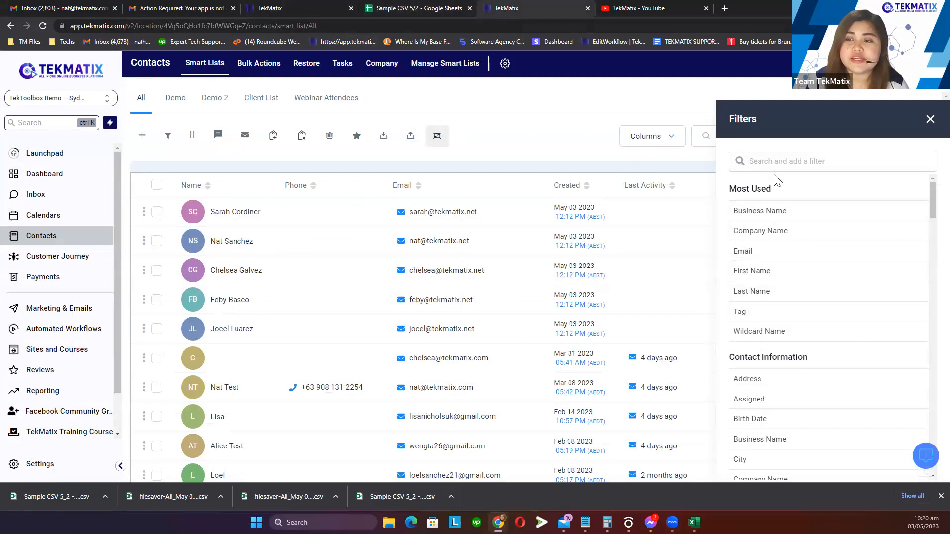
Apply a Tag is empty filter to the contacts
click(756, 315)
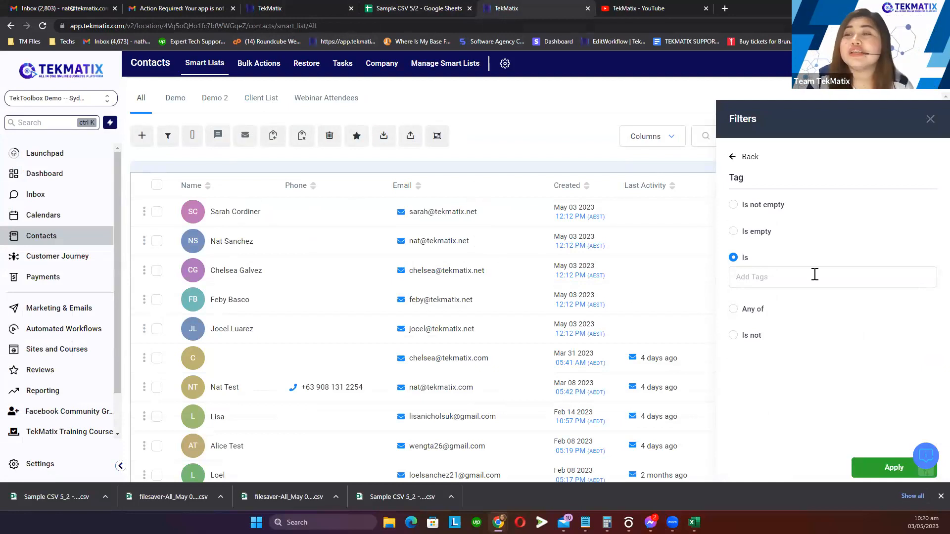
drag(753, 183, 726, 182)
click(734, 233)
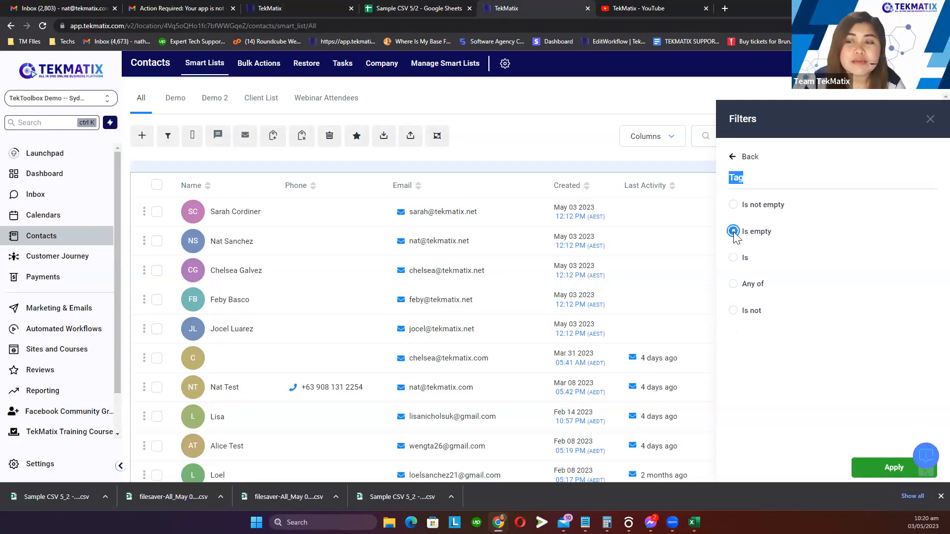
click(881, 468)
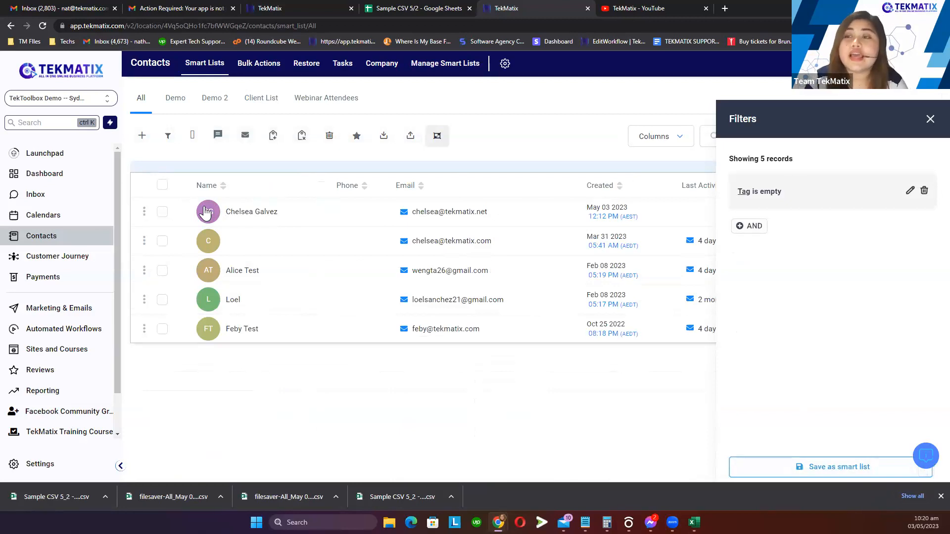
Delete the Tag is empty filter and close the filters panel
click(924, 192)
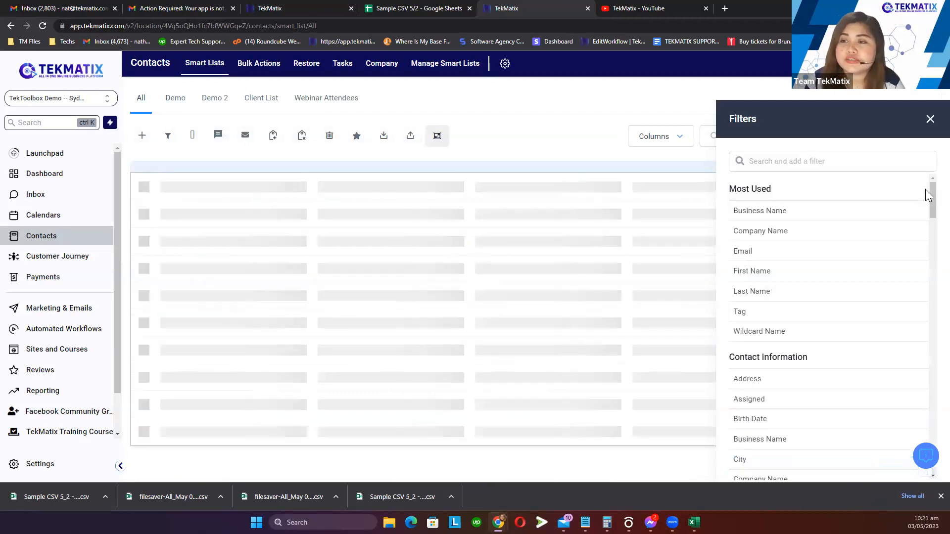
click(753, 311)
click(767, 278)
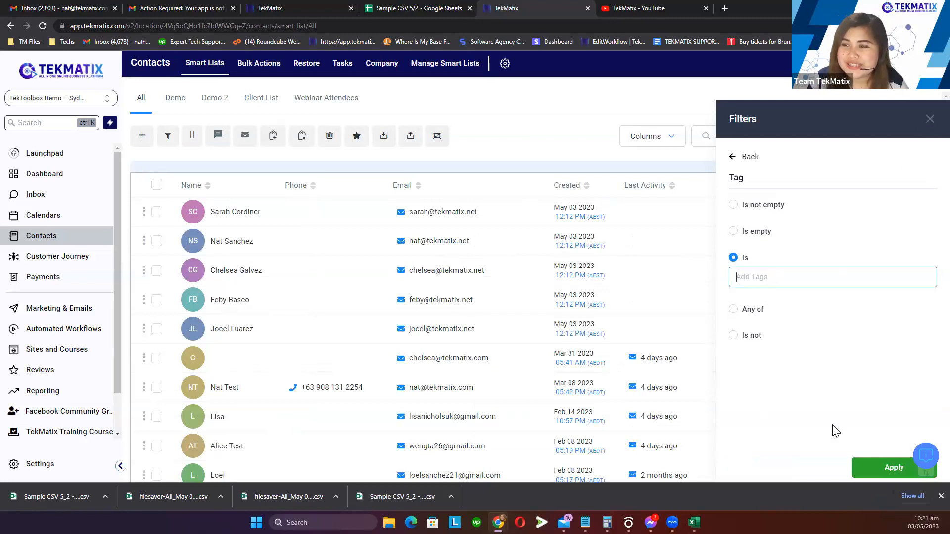
click(742, 156)
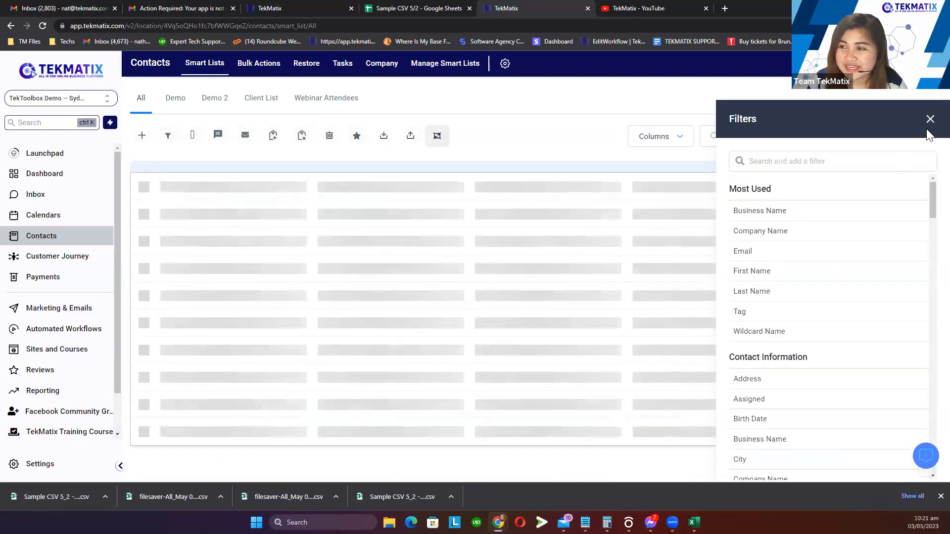
click(930, 120)
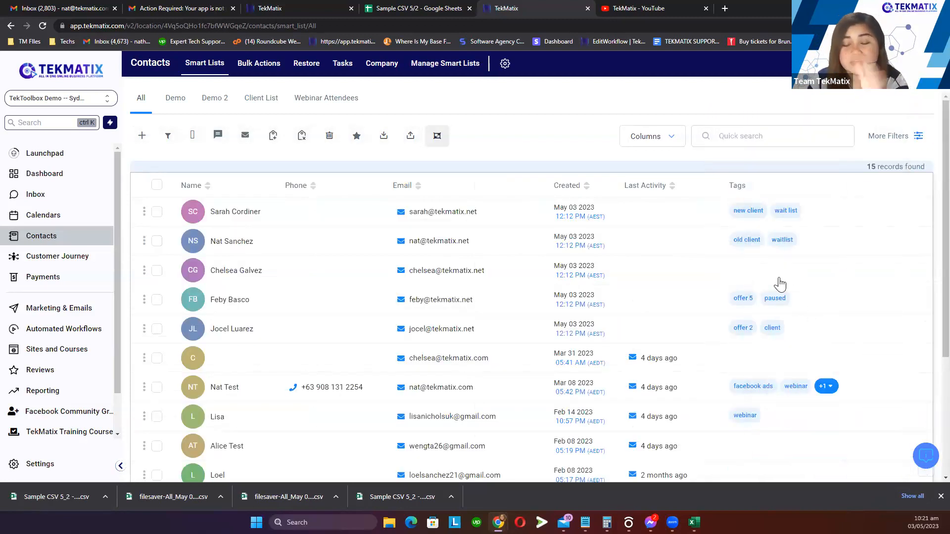
Open a contact's details, then go back to the full contact list
scroll(708, 419, down, 3)
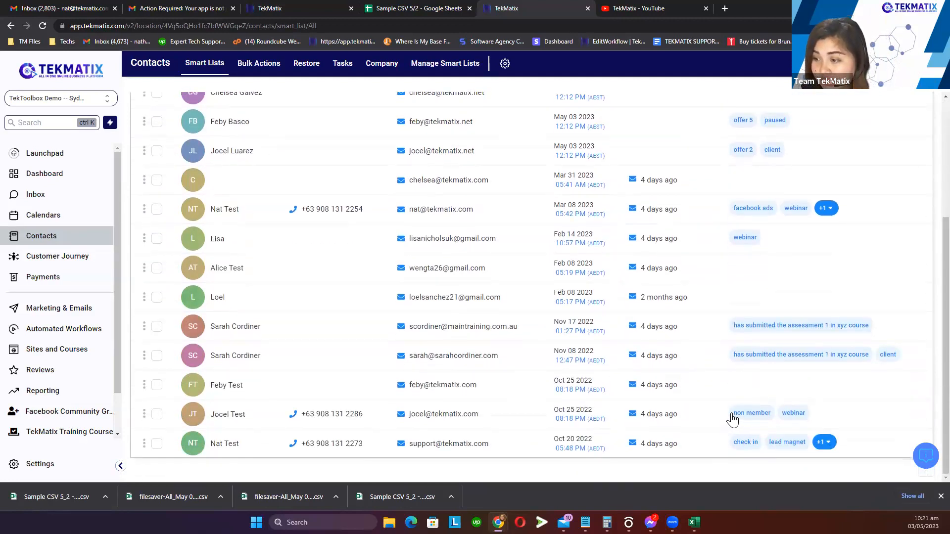
double_click(890, 357)
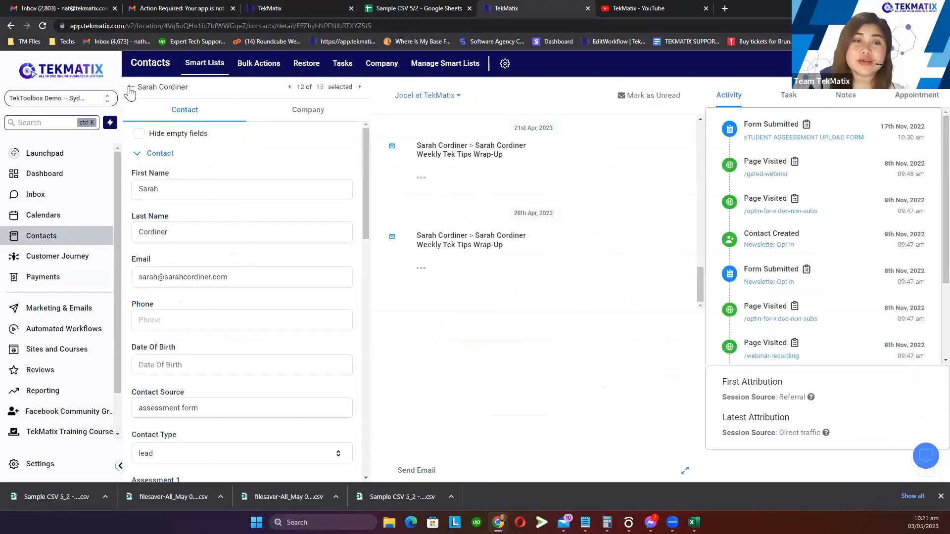
click(130, 88)
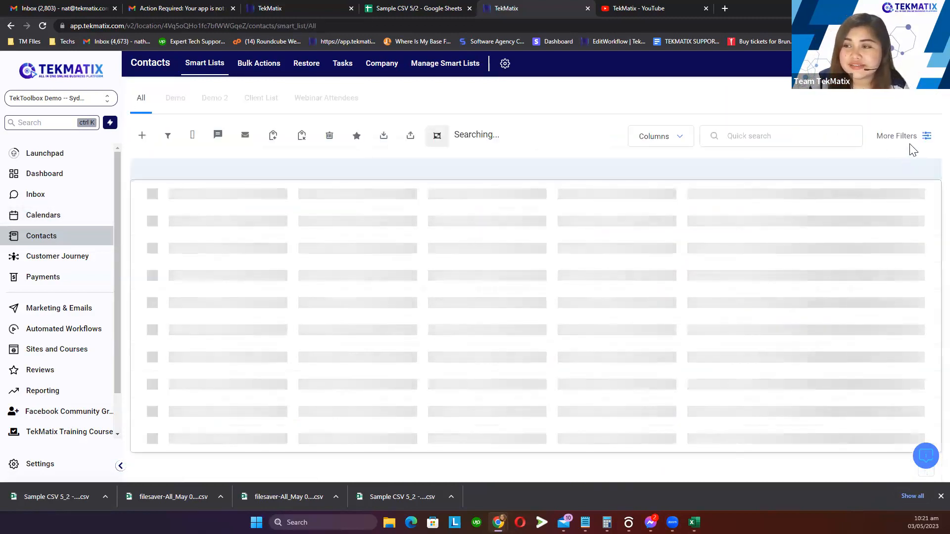
Filter the contacts by the client tag and apply it
click(912, 137)
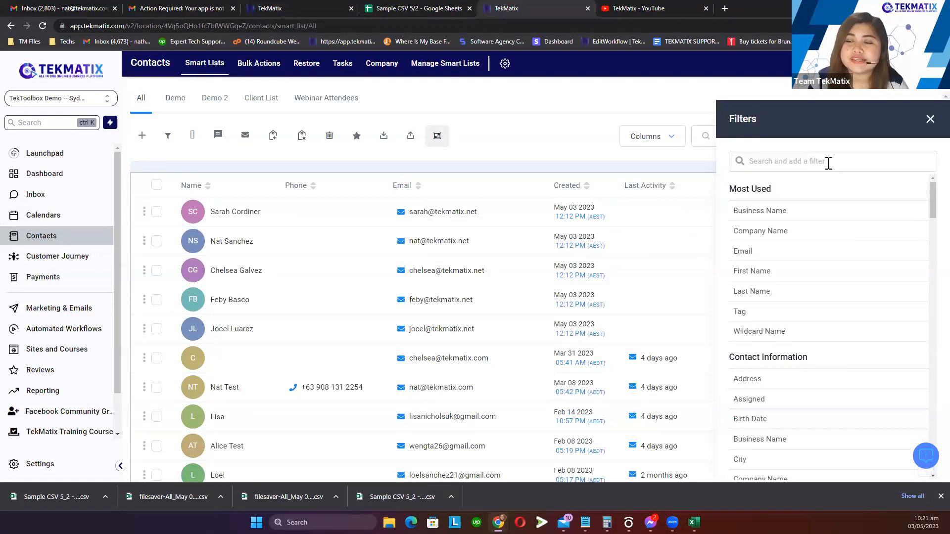
click(767, 314)
click(748, 276)
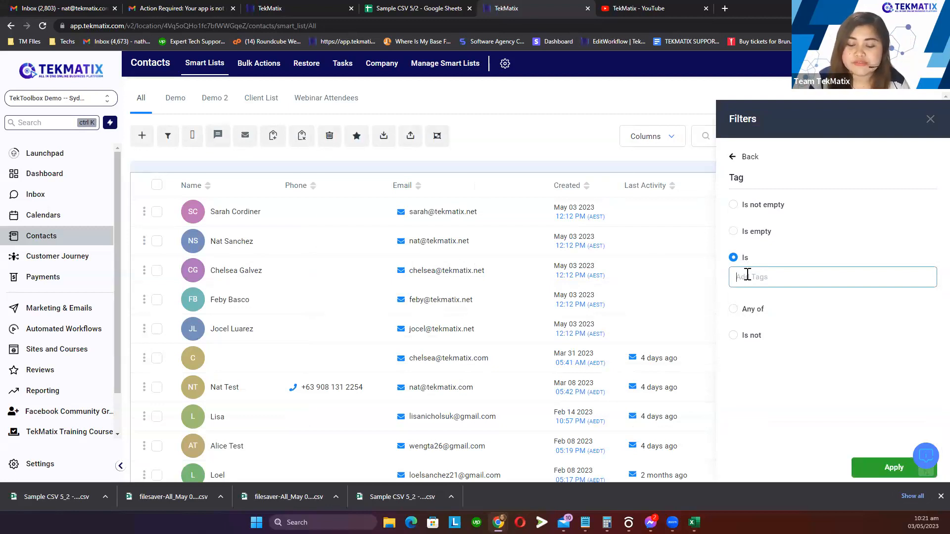
text(client)
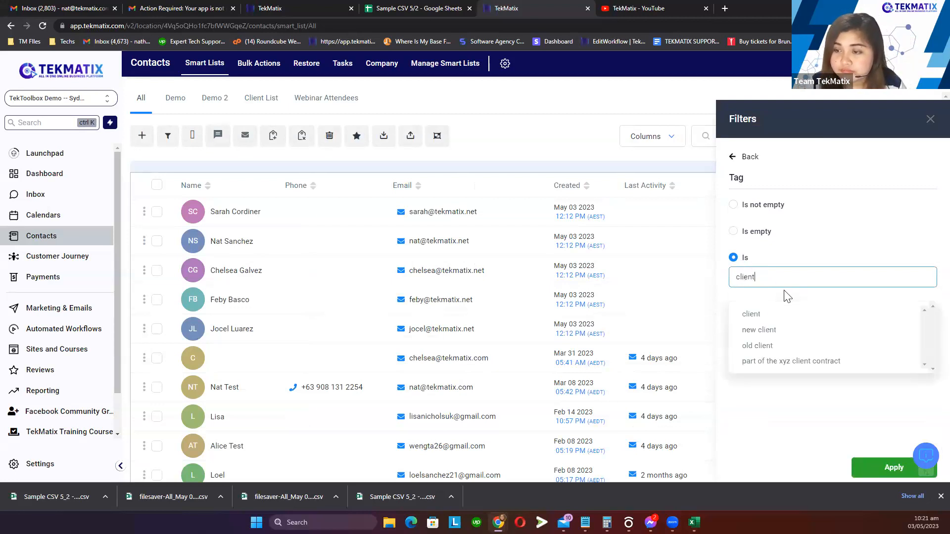
click(762, 315)
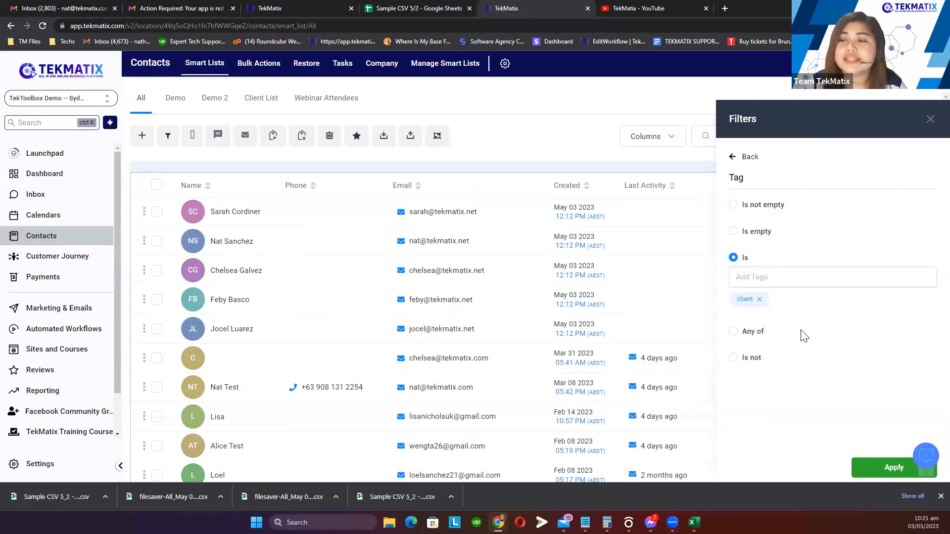
click(880, 473)
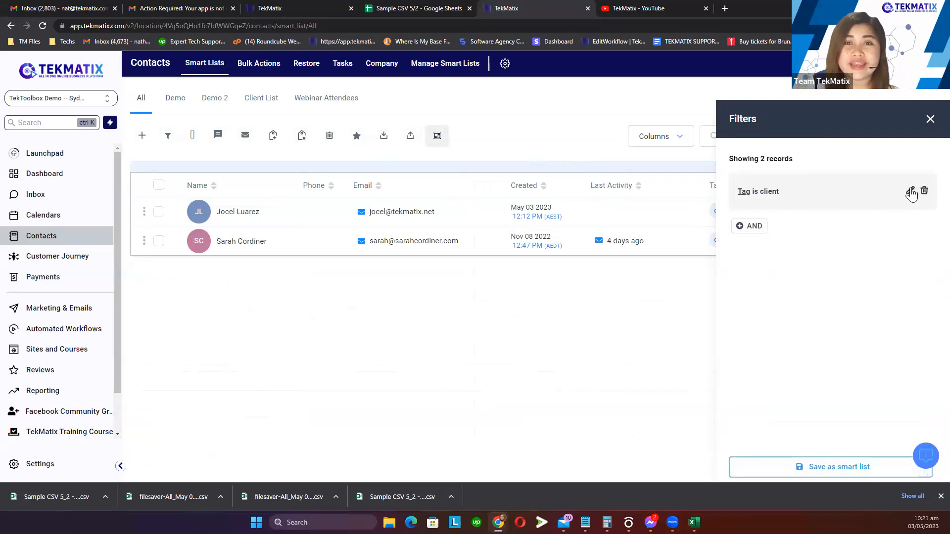
double_click(753, 119)
click(815, 364)
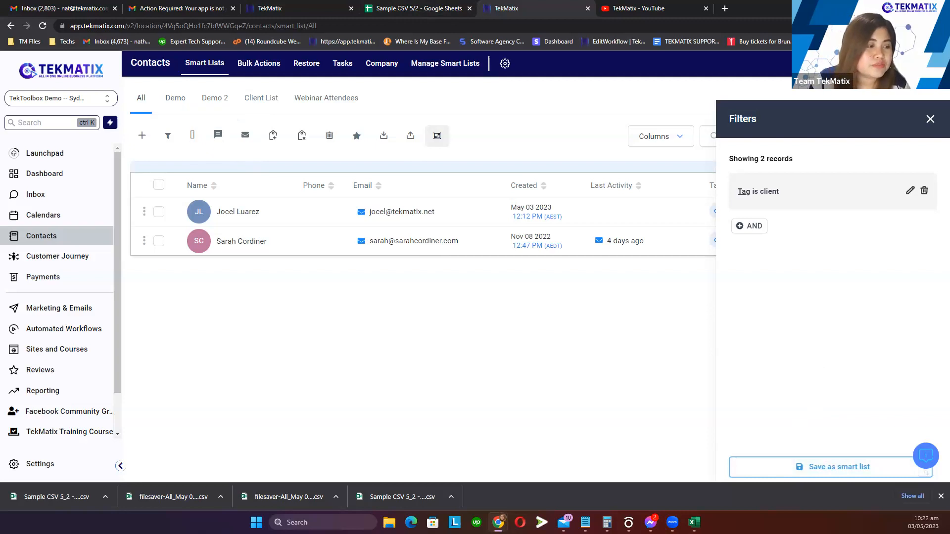
mouse_move(148, 79)
mouse_down()
mouse_move(132, 106)
mouse_move(396, 102)
mouse_move(282, 76)
mouse_up()
drag(183, 75, 99, 90)
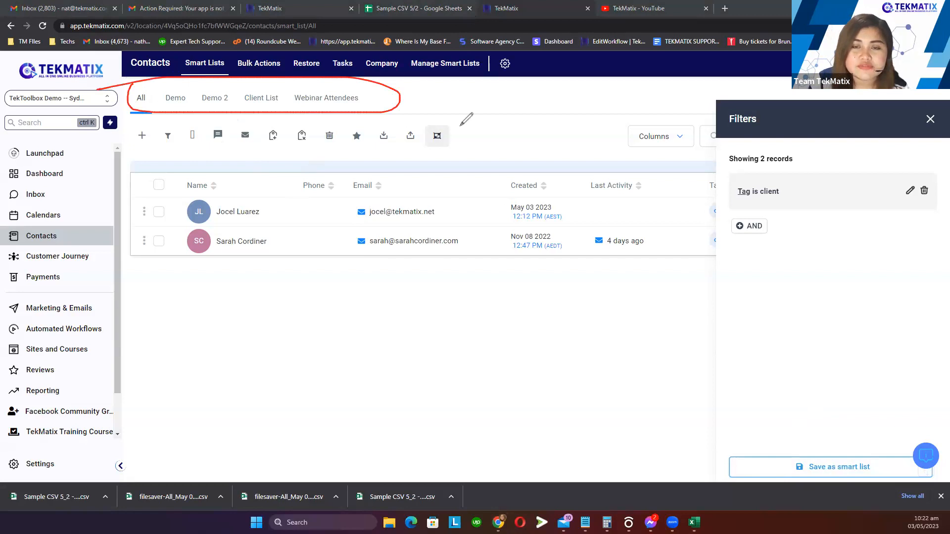
drag(497, 96, 394, 101)
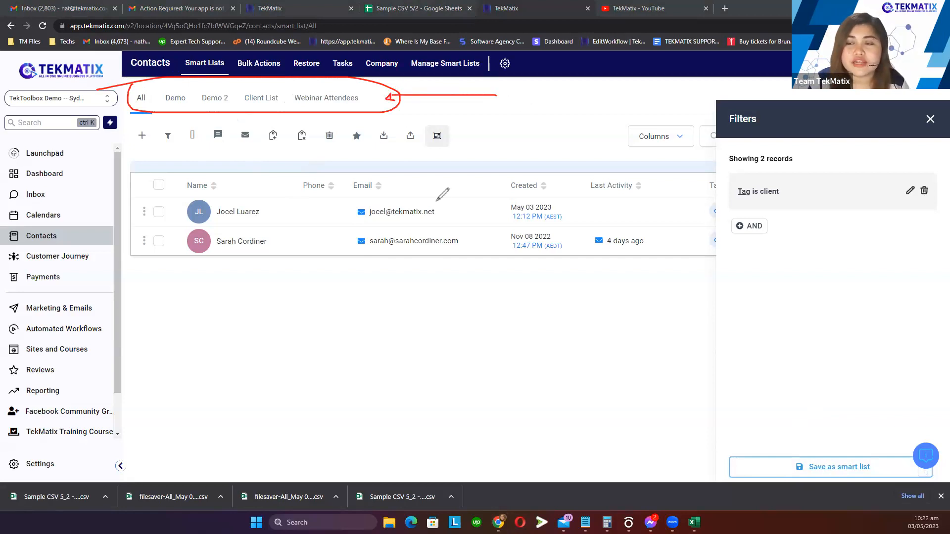
mouse_move(792, 145)
mouse_down()
mouse_move(821, 255)
mouse_move(765, 154)
mouse_up()
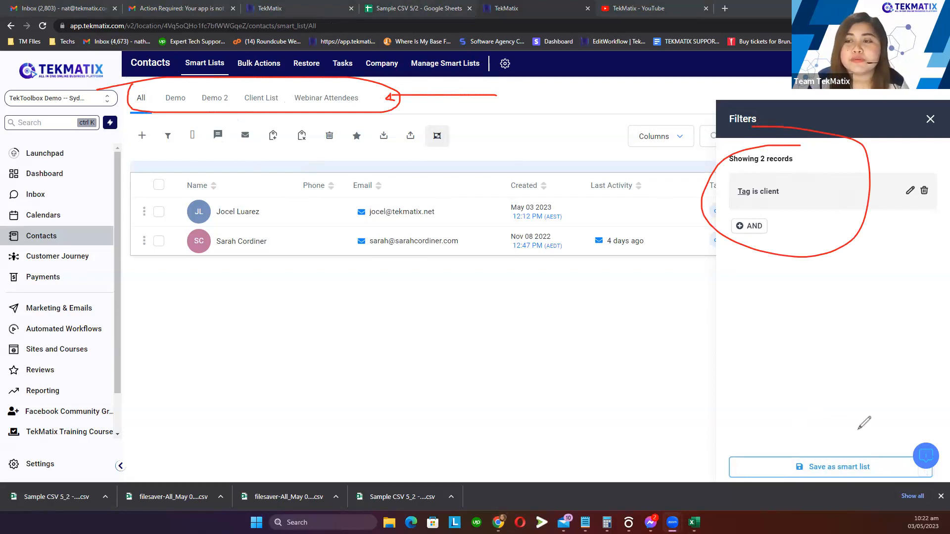
drag(730, 201, 802, 201)
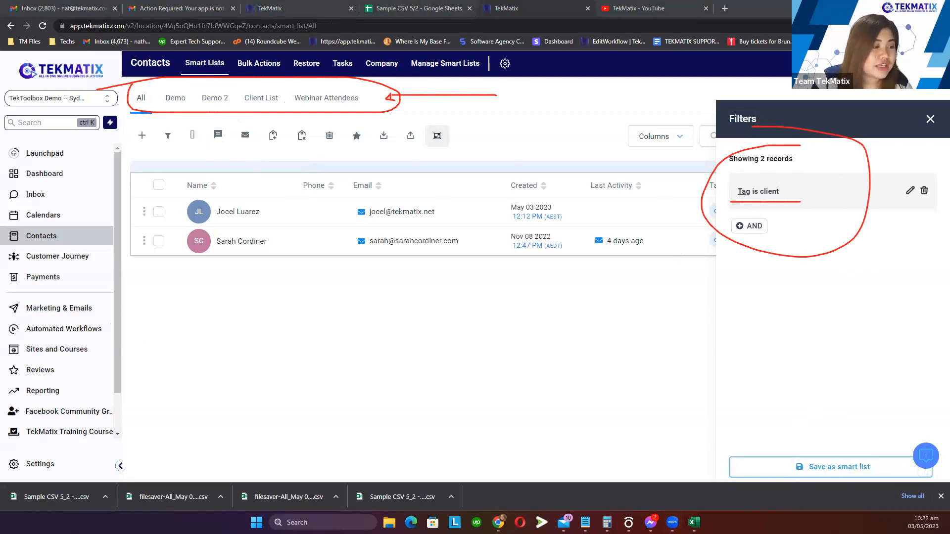
key(Escape)
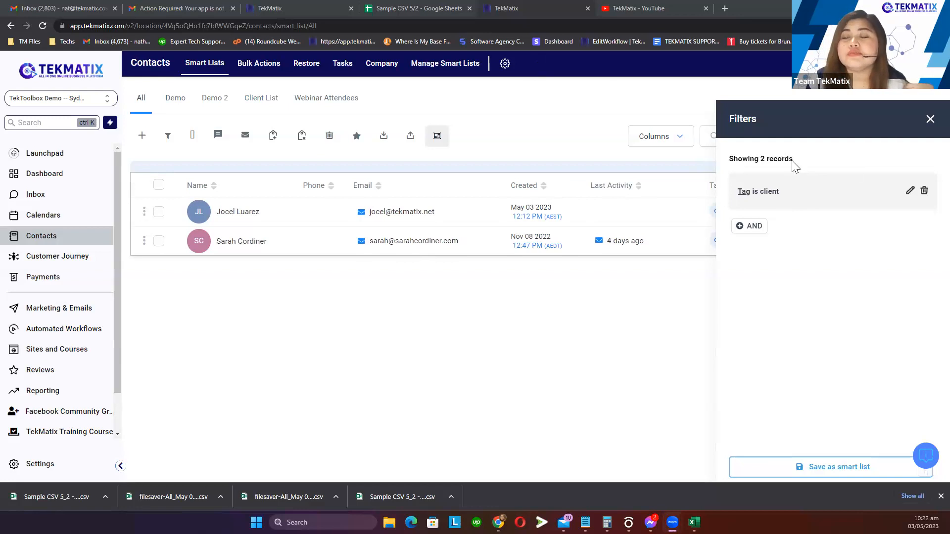
drag(789, 196, 749, 194)
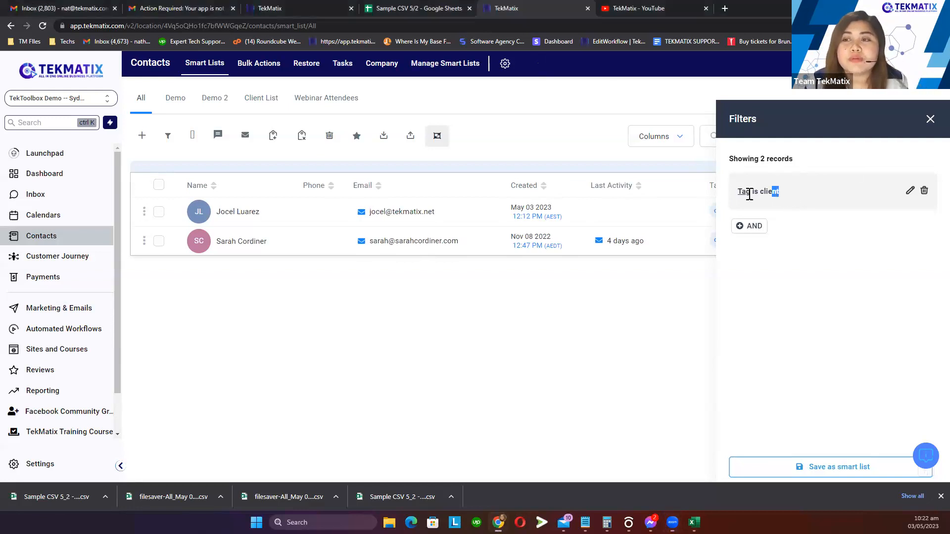
click(826, 310)
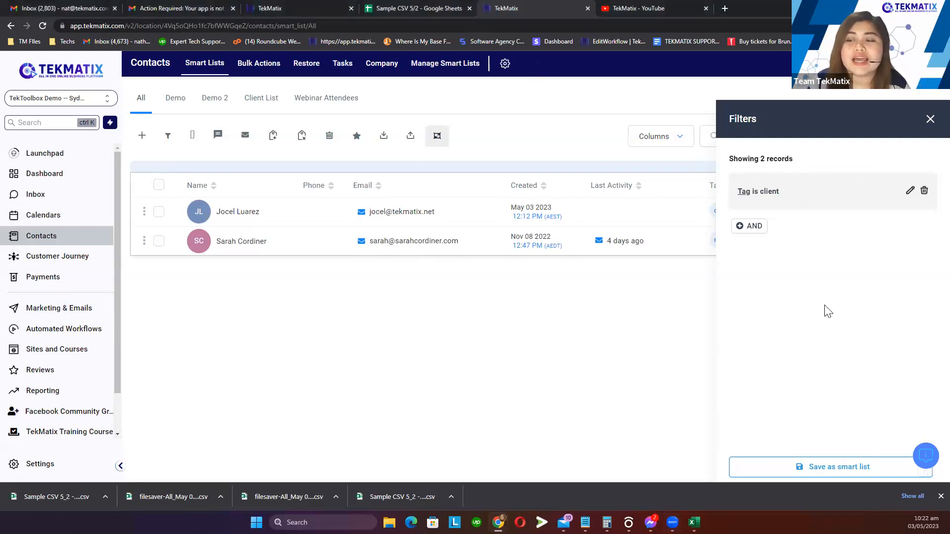
Save the Tag is client filter as smart list 'All leads tagged as client'
click(820, 474)
click(448, 158)
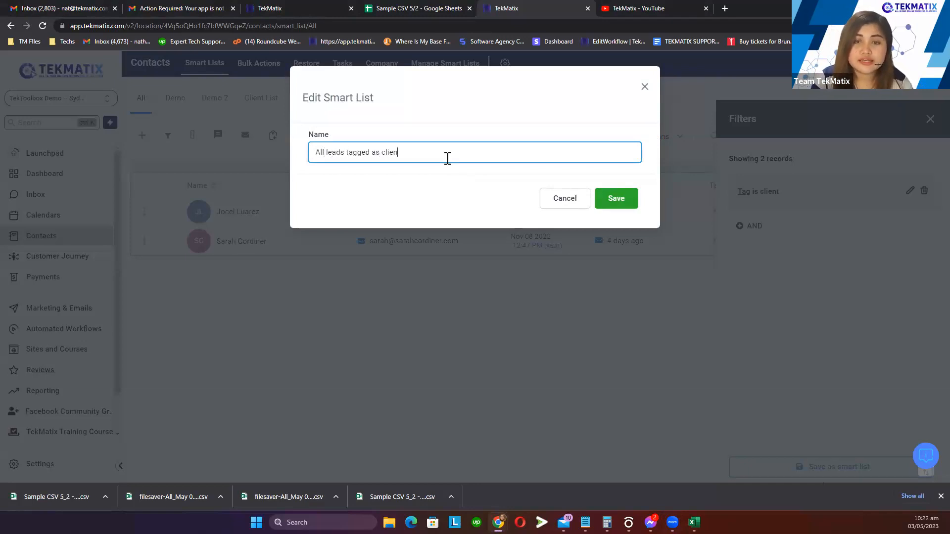
click(628, 198)
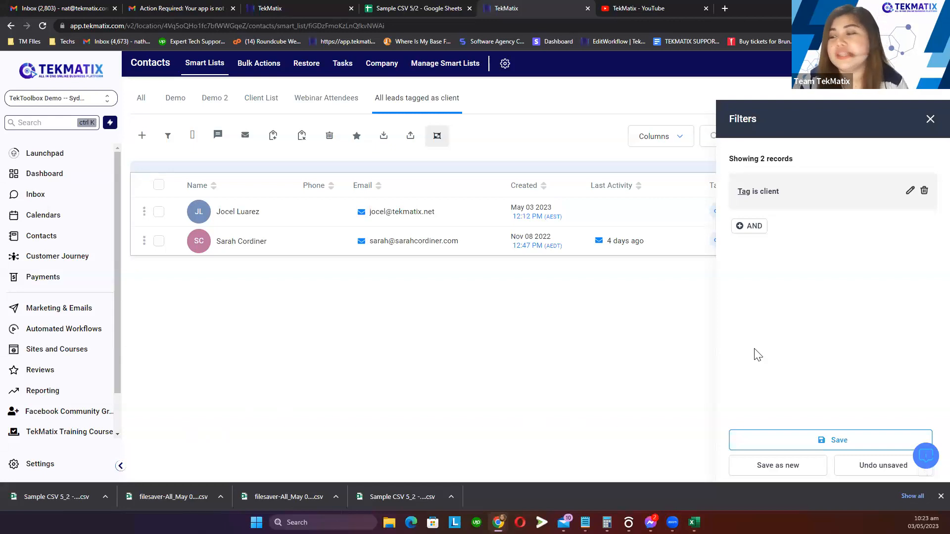
click(827, 438)
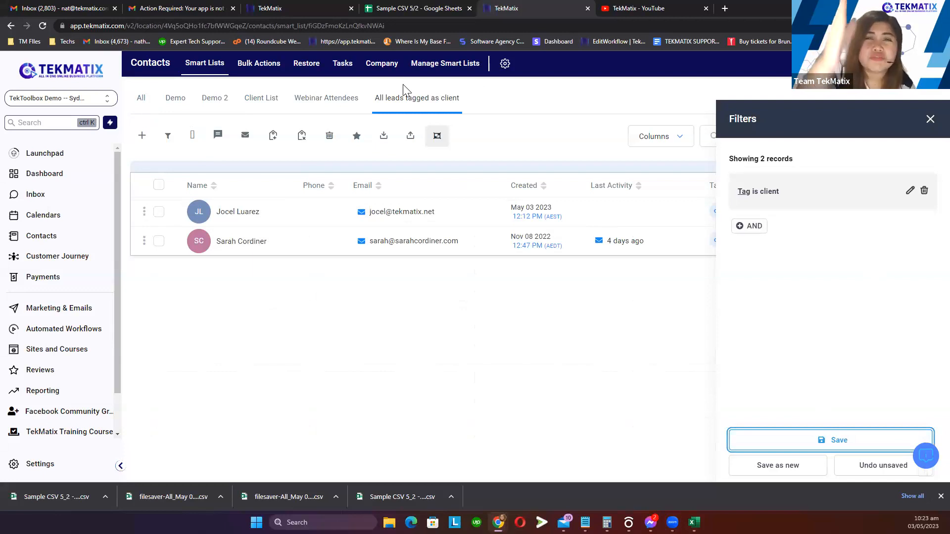
Browse the Demo, Demo 2 and Client List smart lists, then return to All
click(138, 101)
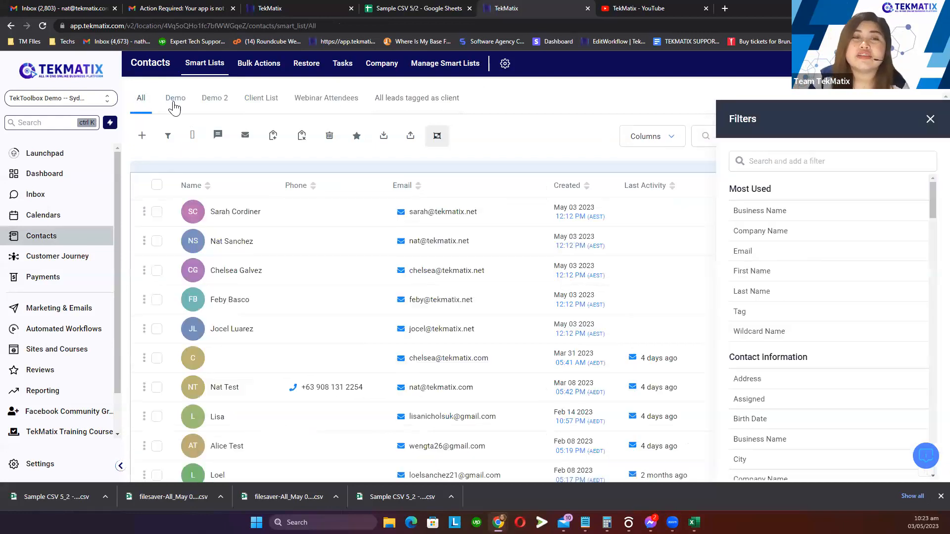
click(174, 103)
click(215, 99)
click(260, 99)
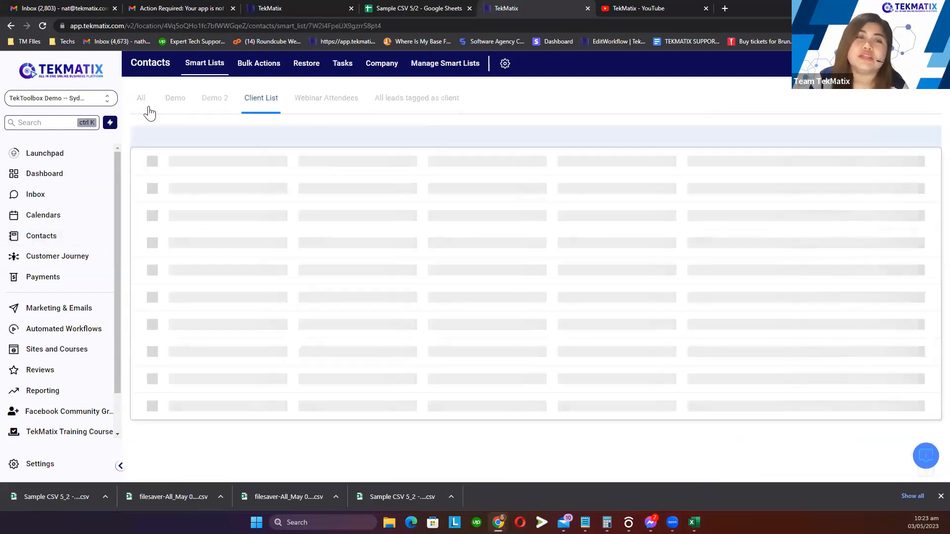
click(142, 99)
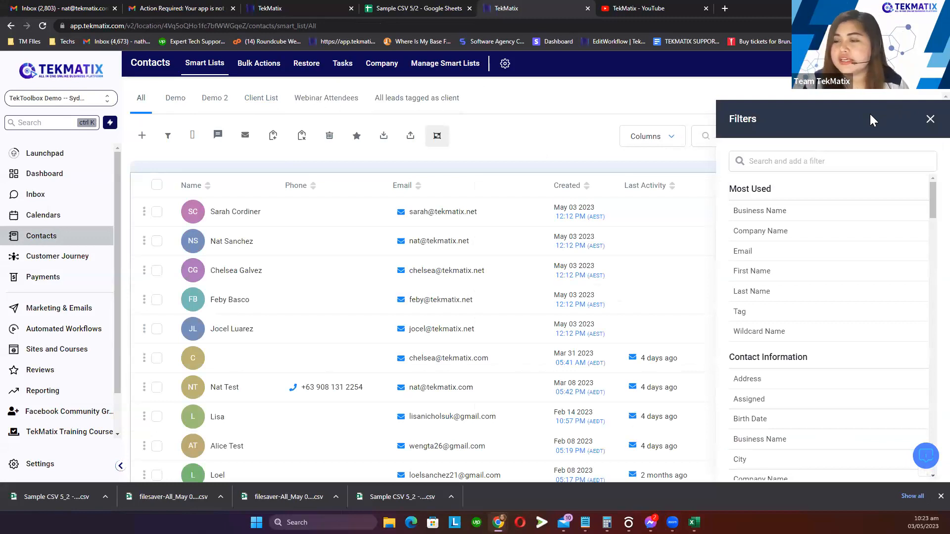
scroll(854, 216, down, 3)
scroll(852, 213, down, 2)
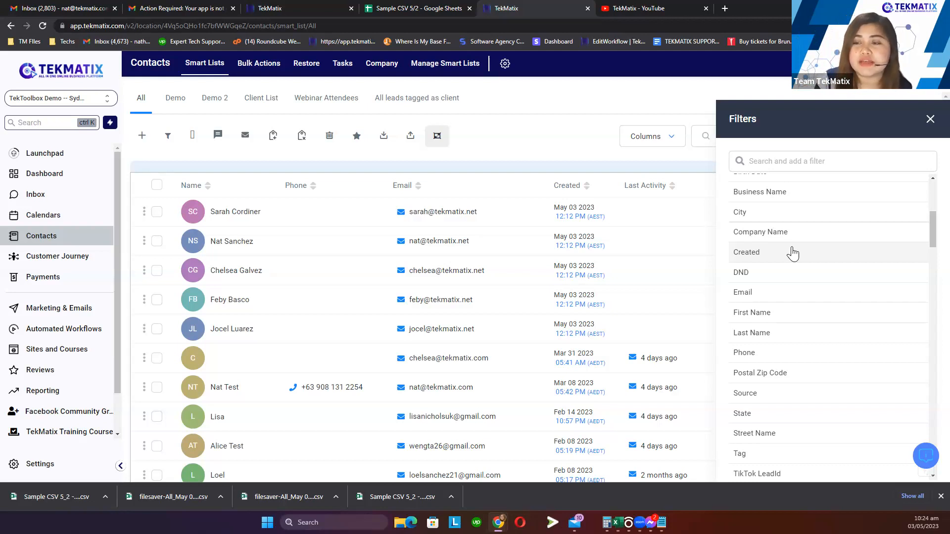
Apply an Email is empty filter, which returns 0 records
click(755, 296)
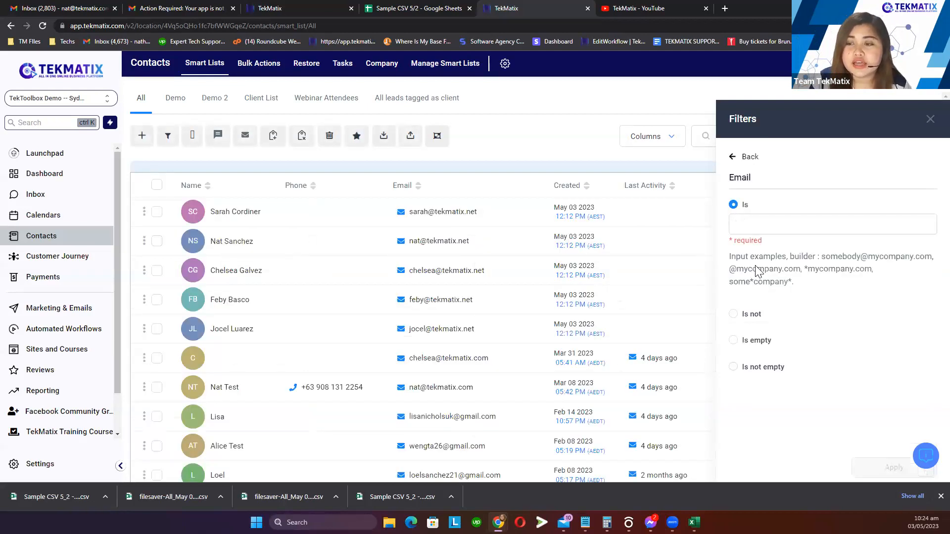
click(733, 340)
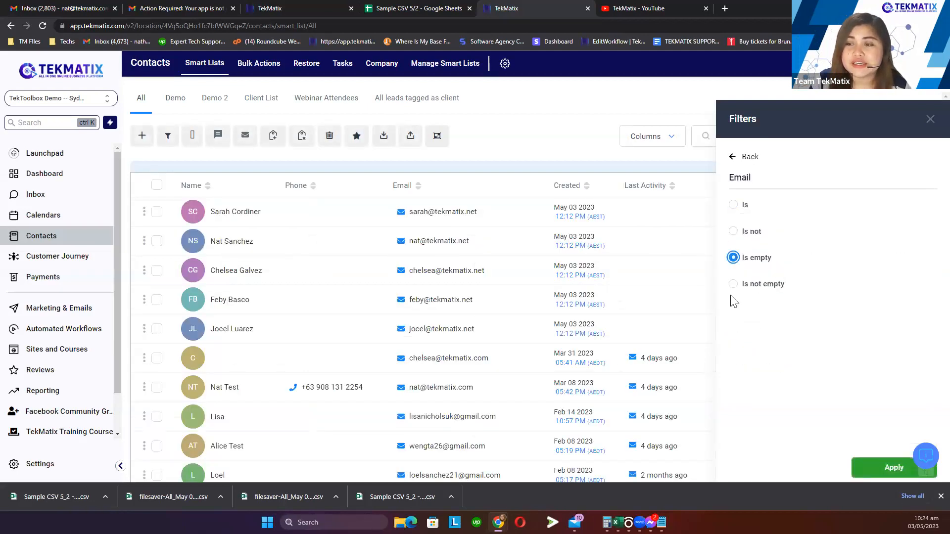
click(876, 467)
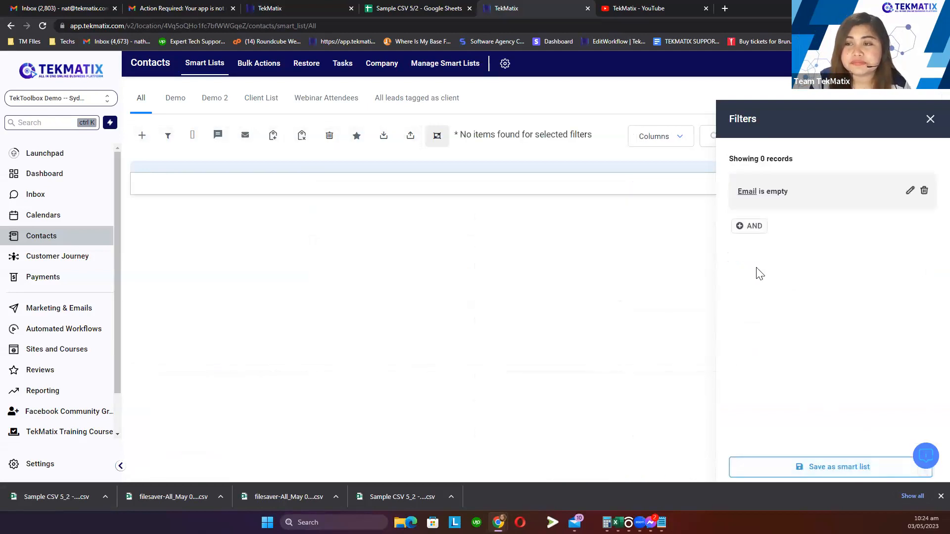
drag(799, 155, 721, 160)
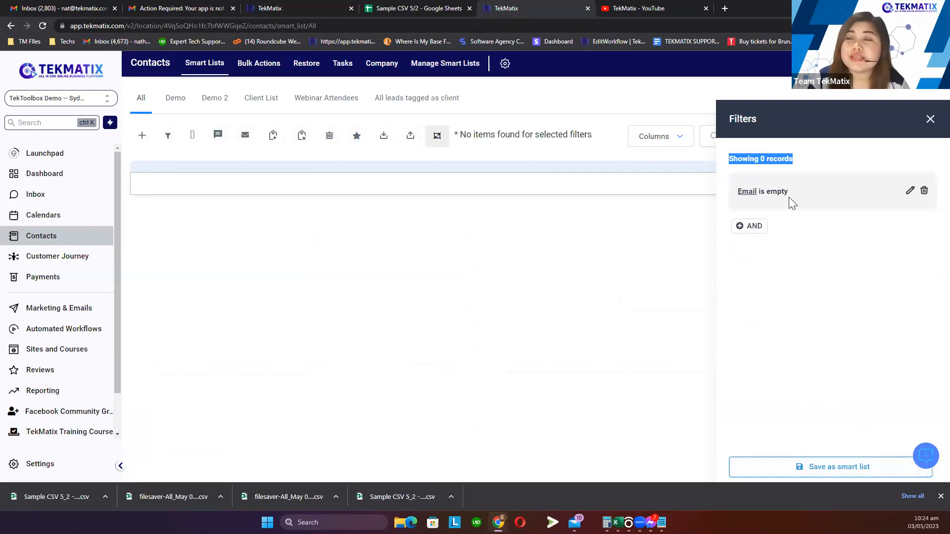
drag(787, 196, 735, 199)
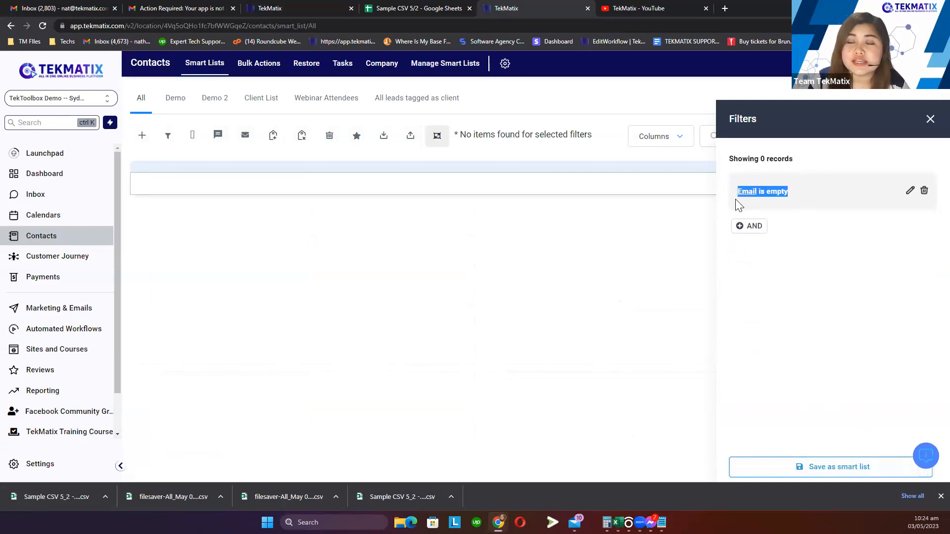
click(815, 156)
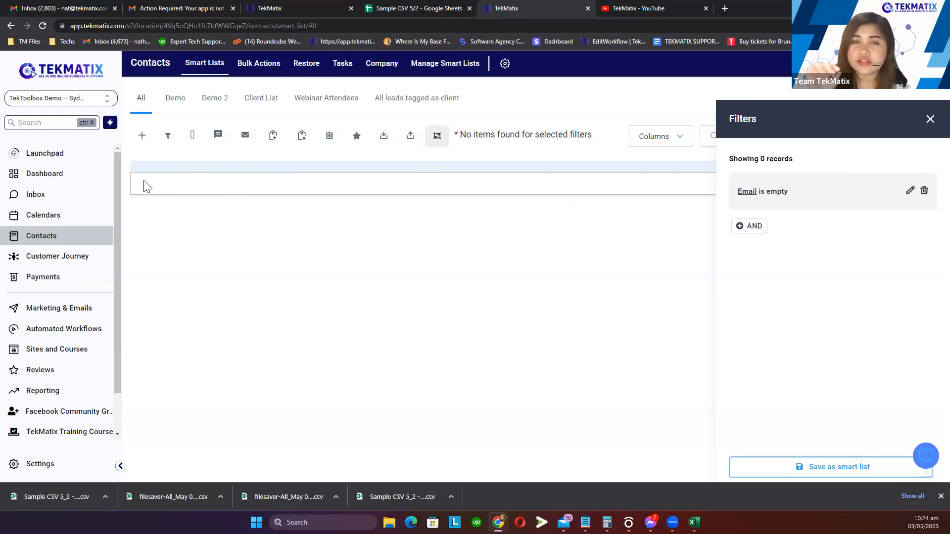
click(910, 191)
click(734, 286)
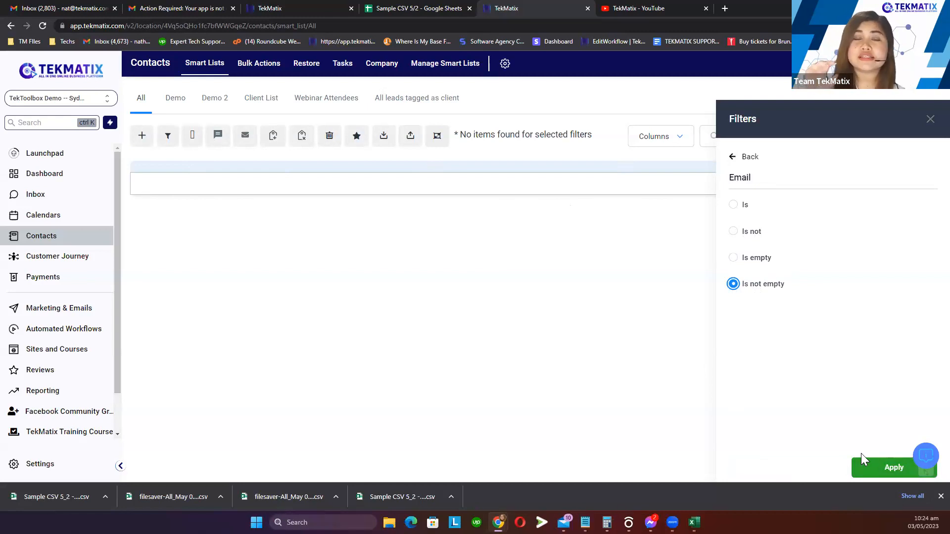
click(873, 469)
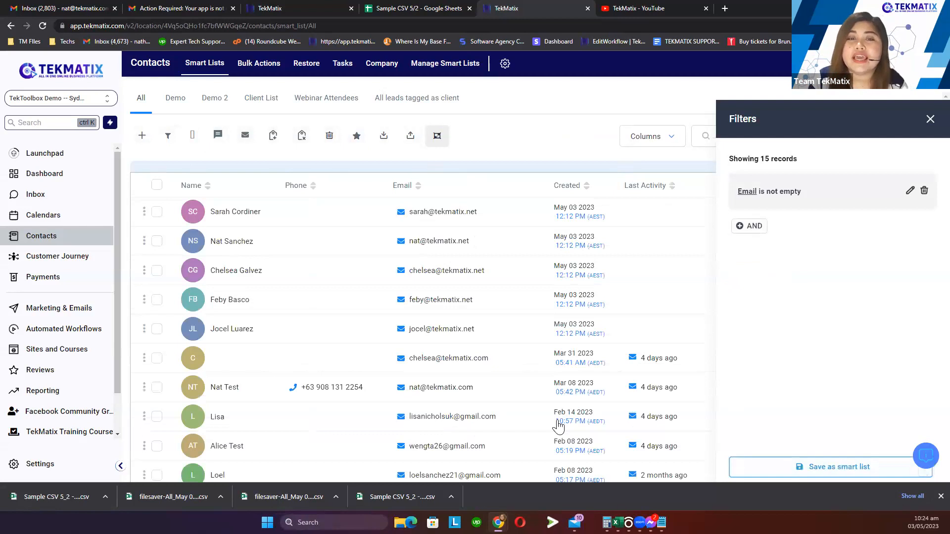
scroll(318, 291, down, 3)
scroll(318, 291, down, 1)
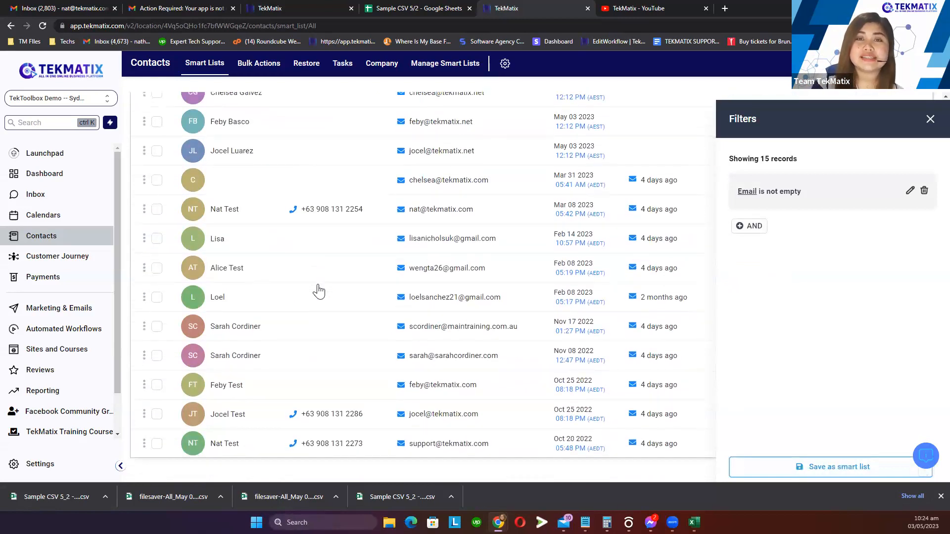
scroll(159, 275, up, 3)
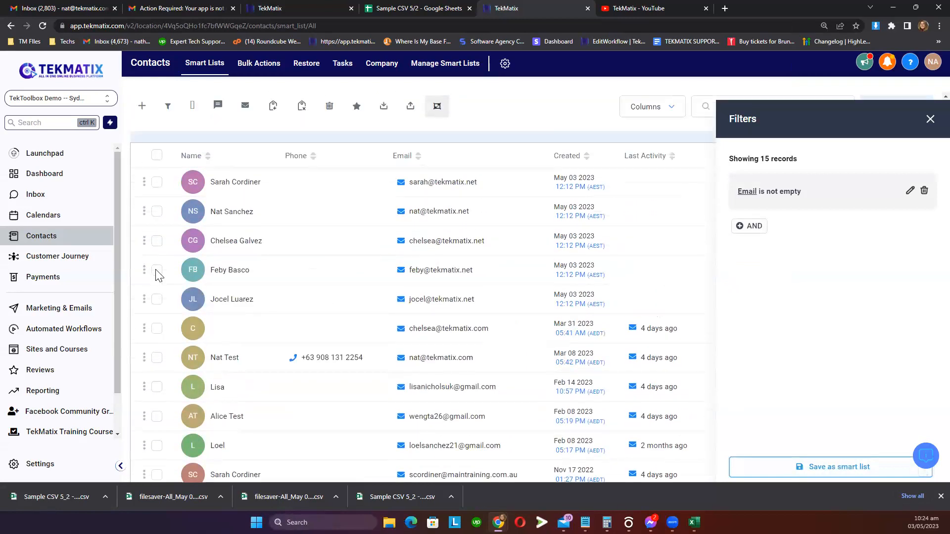
scroll(359, 347, up, 1)
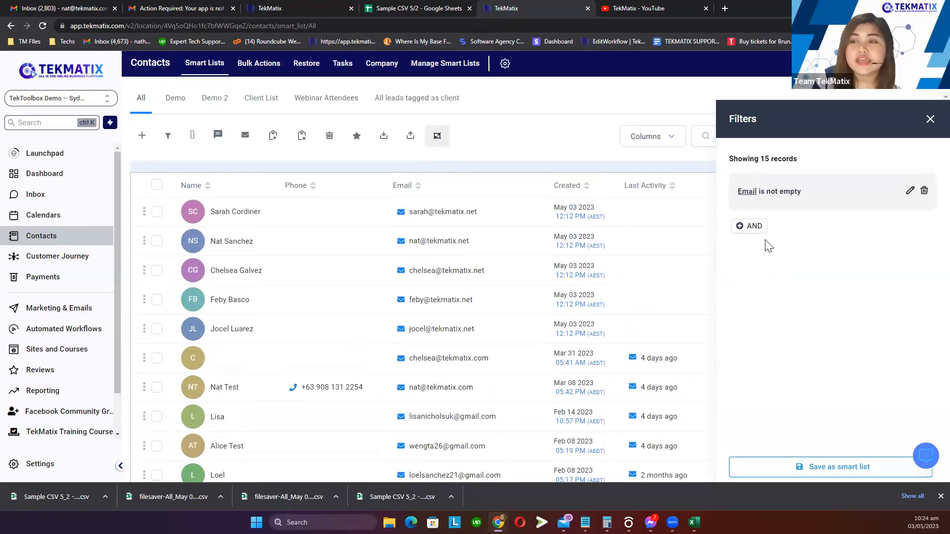
Remove the Email filter and try the DND condition as Yes, then No
click(924, 191)
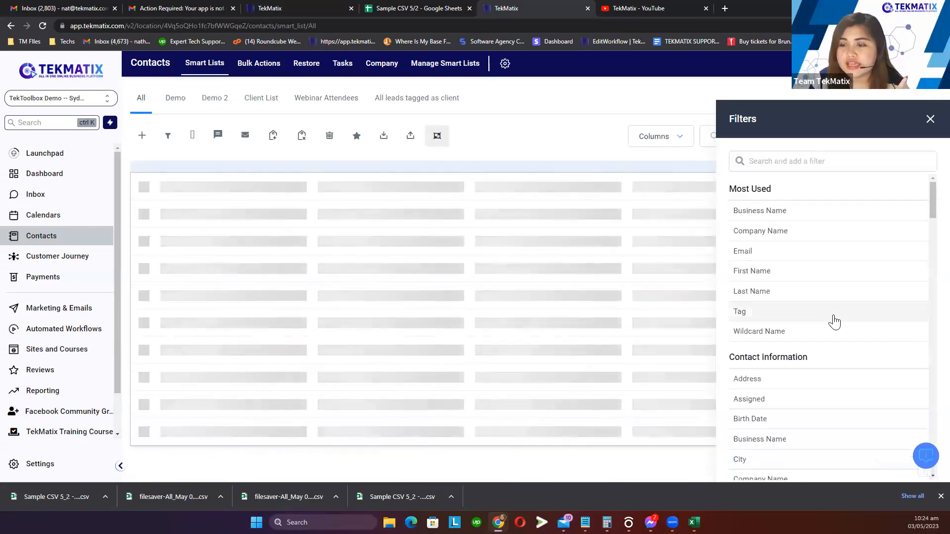
scroll(834, 322, down, 4)
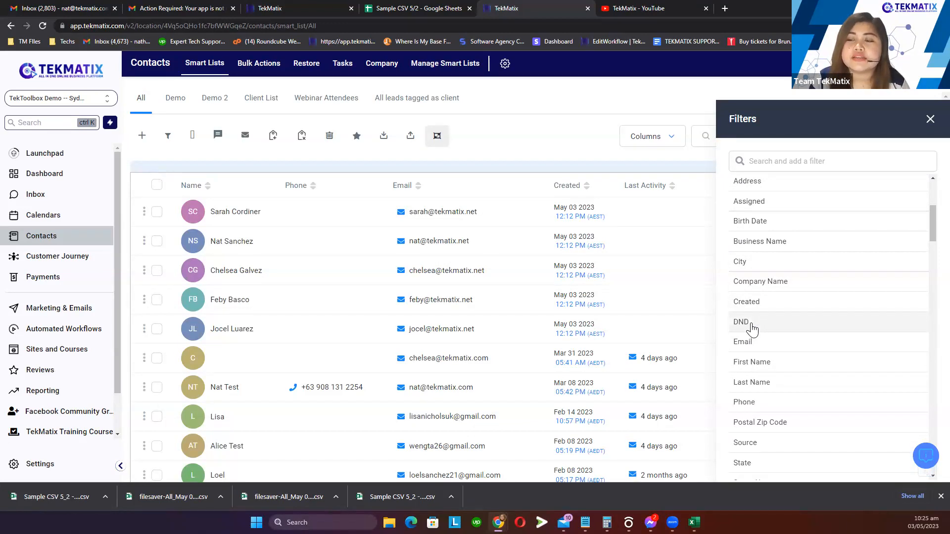
click(752, 329)
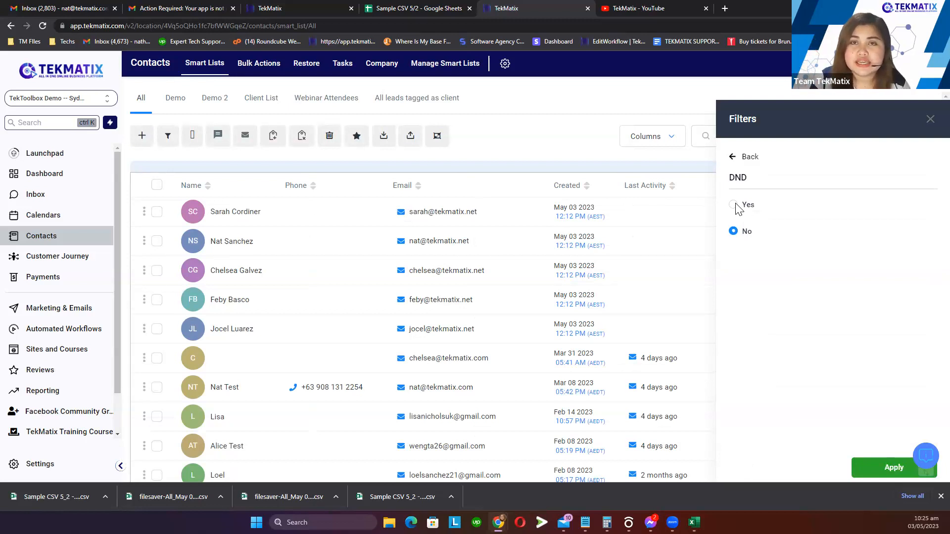
drag(760, 177, 722, 179)
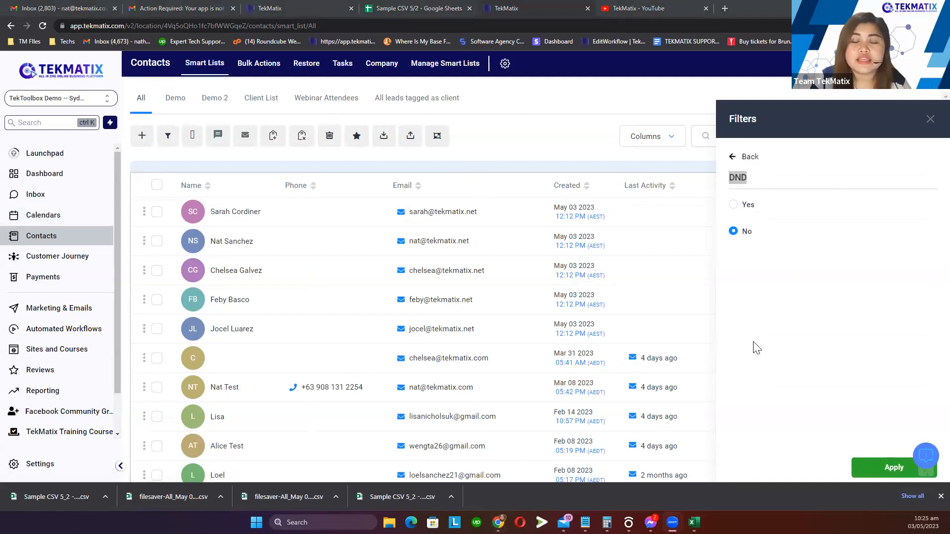
click(735, 207)
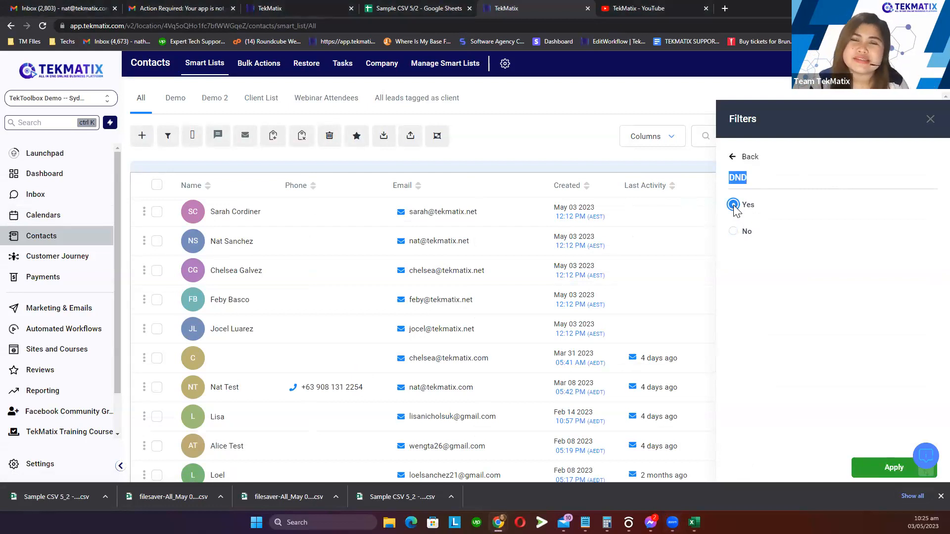
click(734, 233)
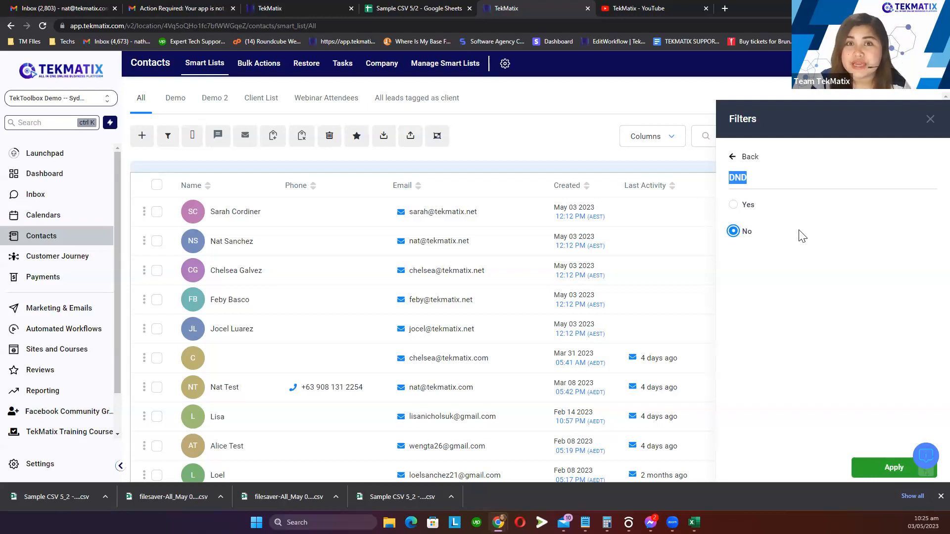
click(930, 122)
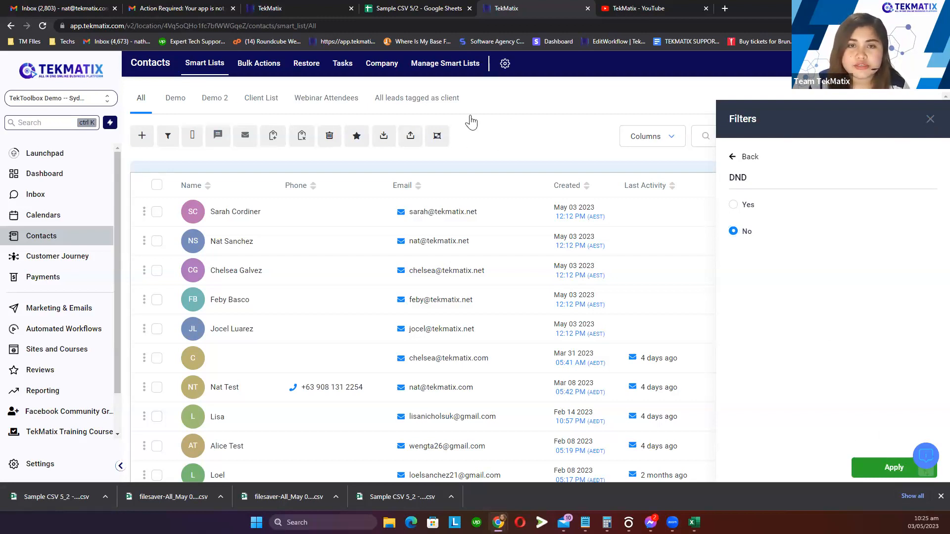
Apply a DND is No filter to All contacts, showing 15 records
click(141, 100)
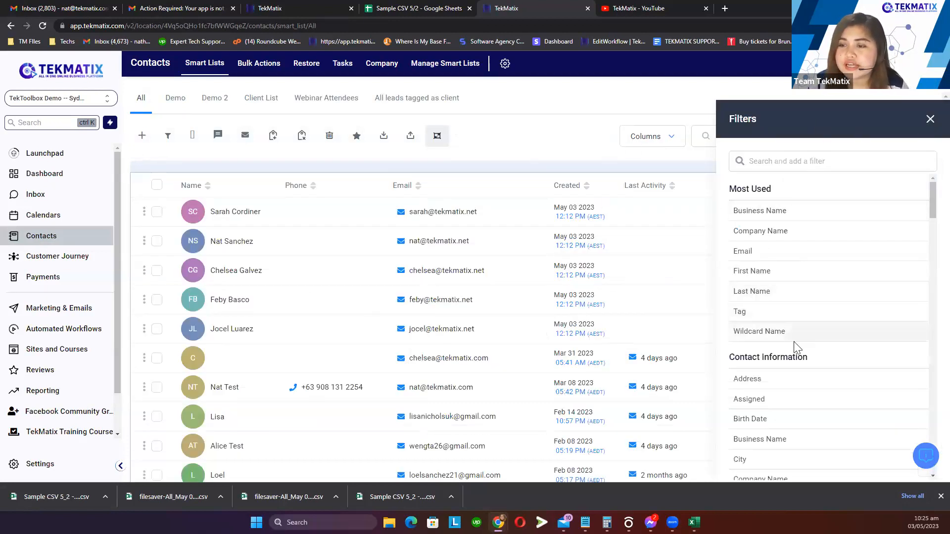
scroll(765, 379, down, 3)
click(764, 369)
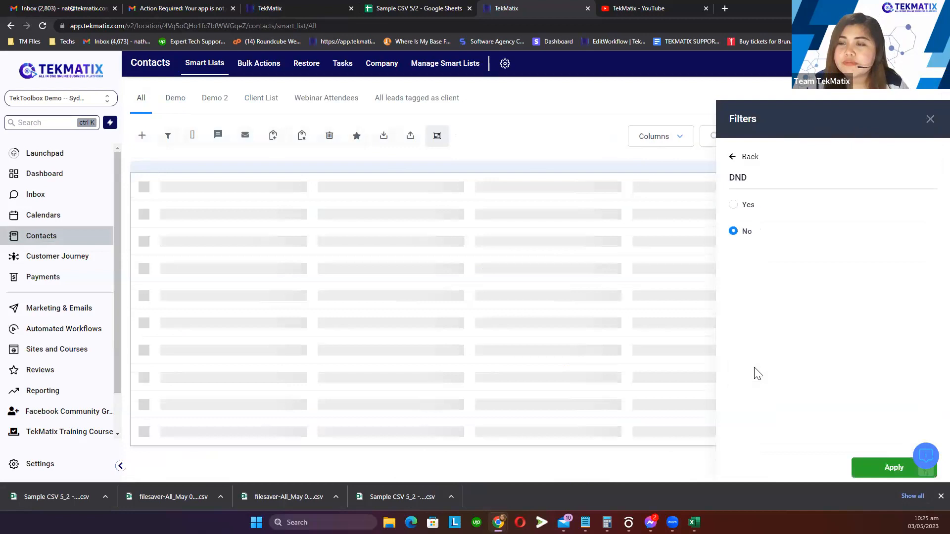
drag(750, 179, 729, 178)
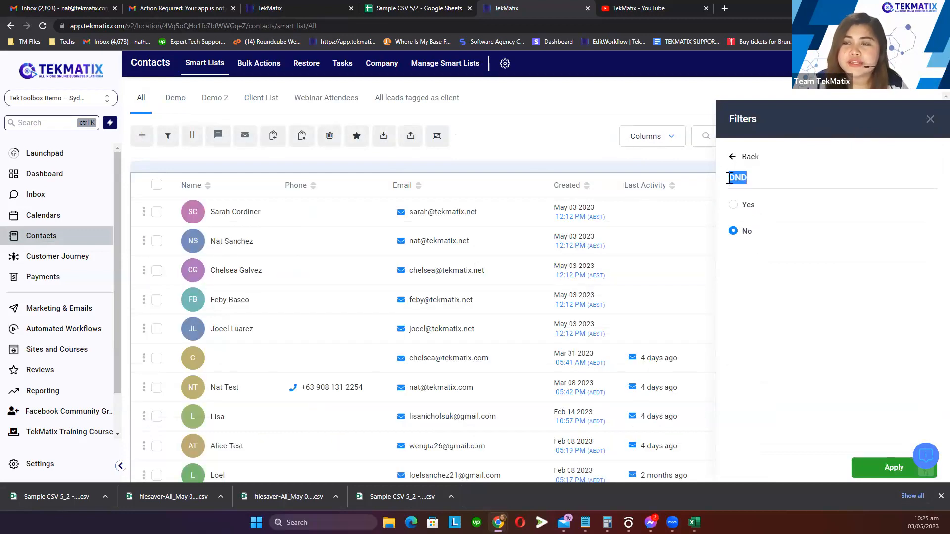
click(734, 232)
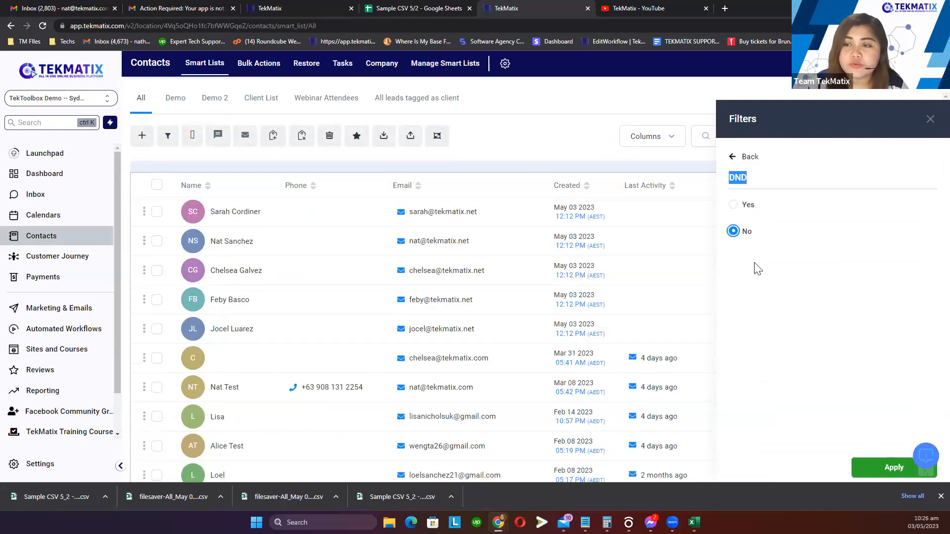
click(885, 468)
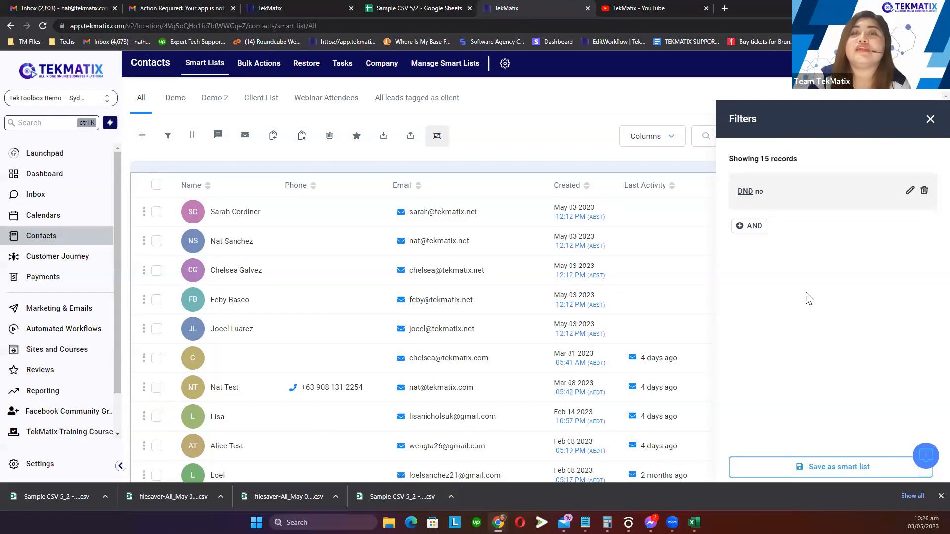
Save the DND is No filter as a smart list named 'Mailing List'
click(834, 469)
click(428, 158)
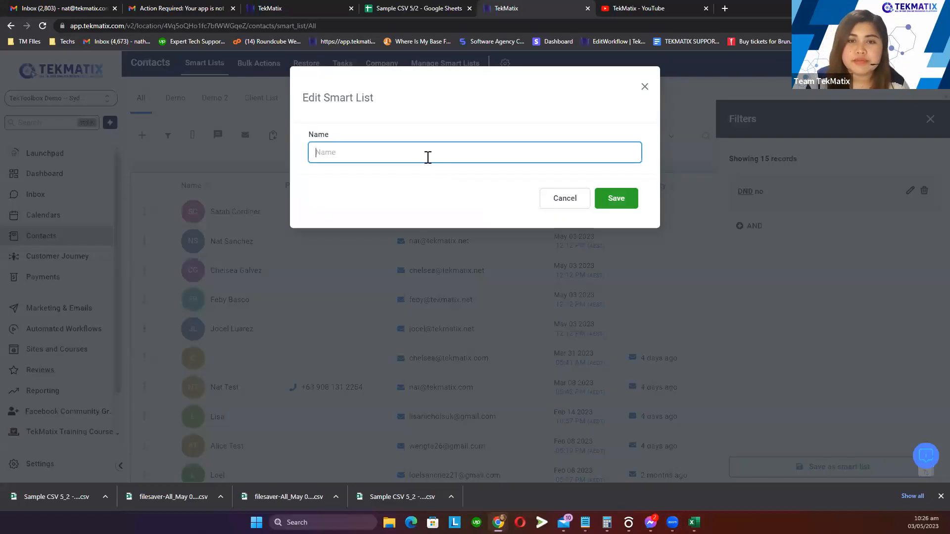
text(Mali)
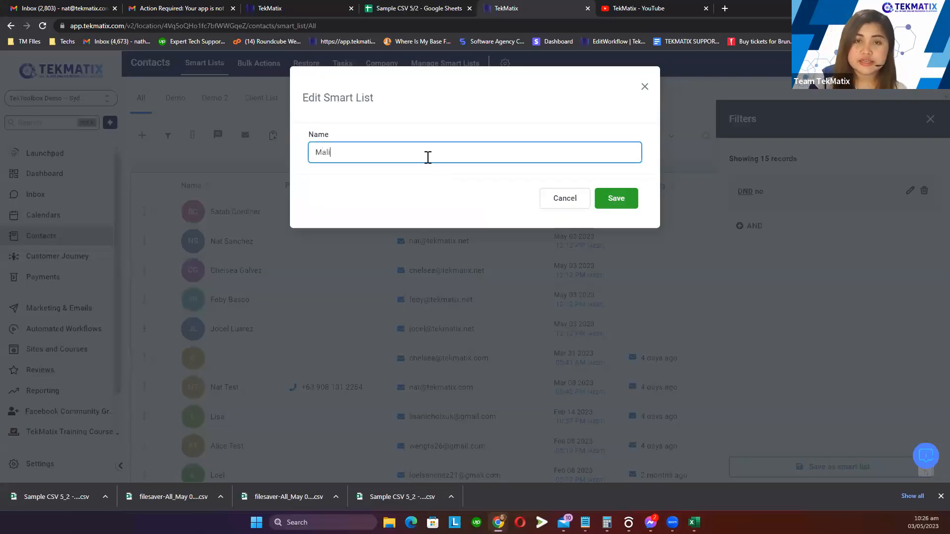
key(BackSpace)
key(BackSpace)
text(iling Lis)
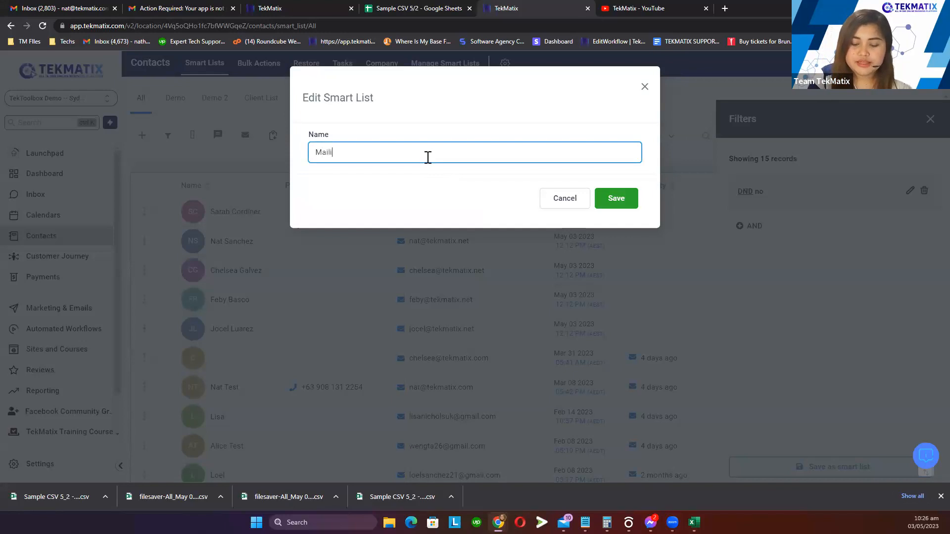
text(t)
click(613, 202)
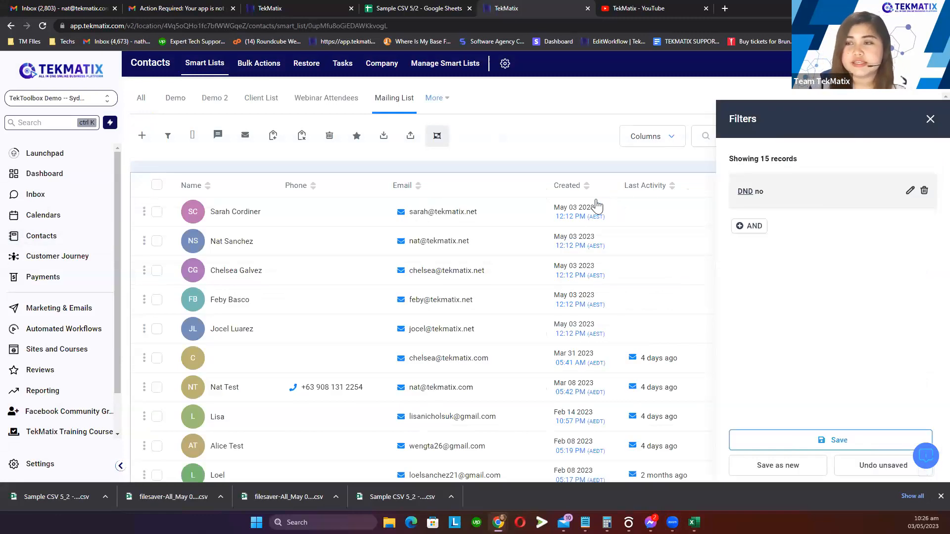
Highlight the record count and the DND no condition in the filters panel
drag(814, 158, 764, 158)
click(831, 165)
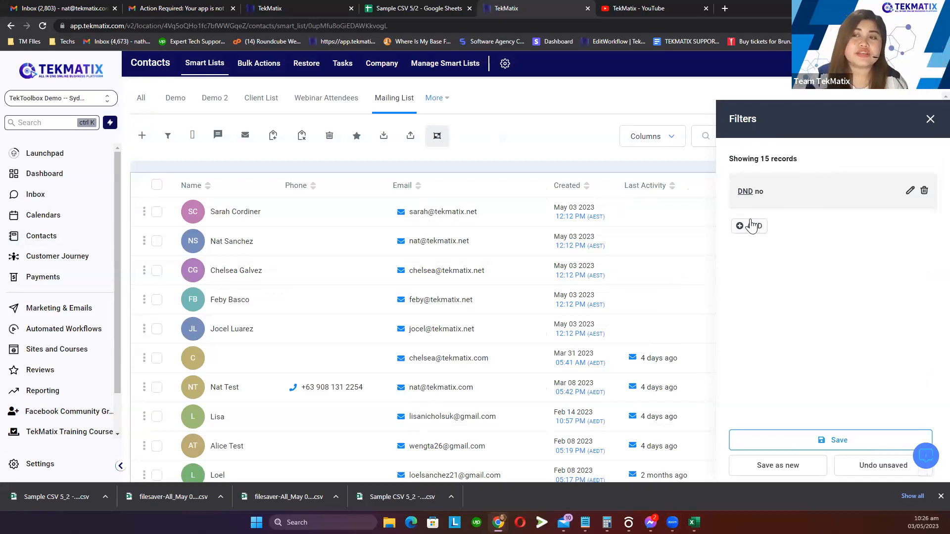
drag(774, 191, 739, 191)
click(832, 271)
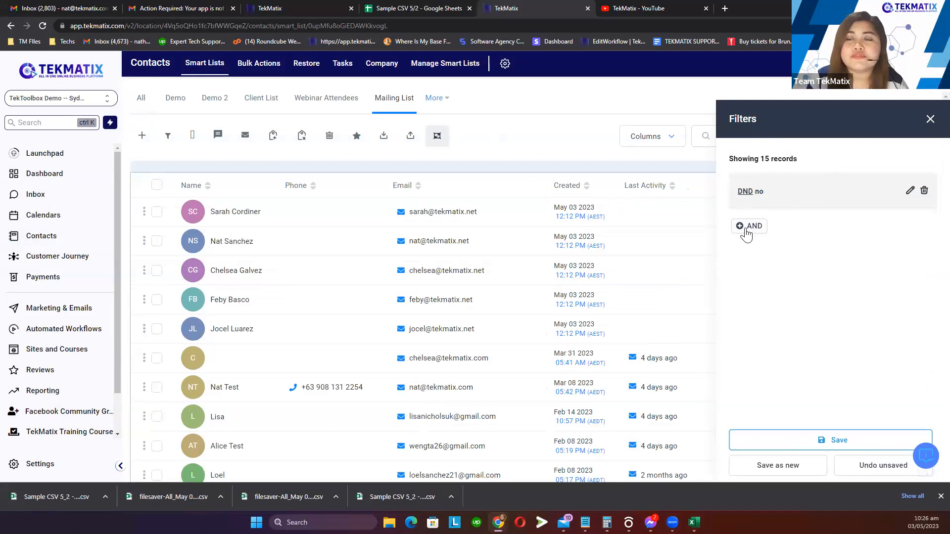
Add a Tag is client condition to the Mailing List filter and apply it
click(746, 229)
click(771, 179)
text(tag)
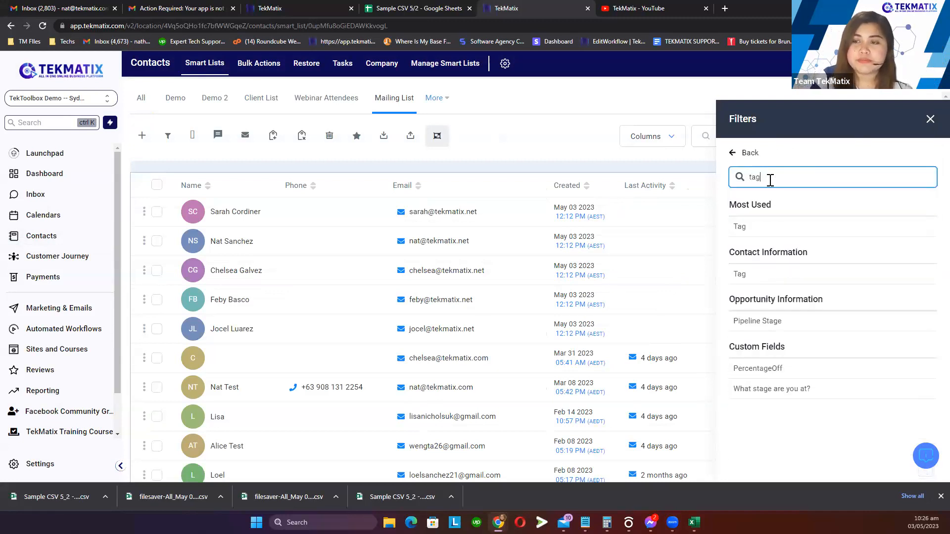
click(763, 232)
click(756, 279)
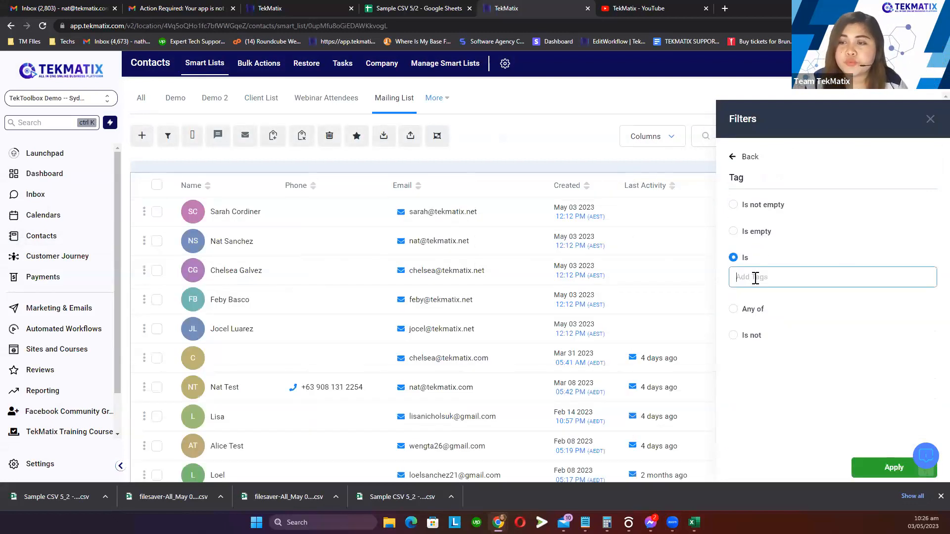
text(clinet)
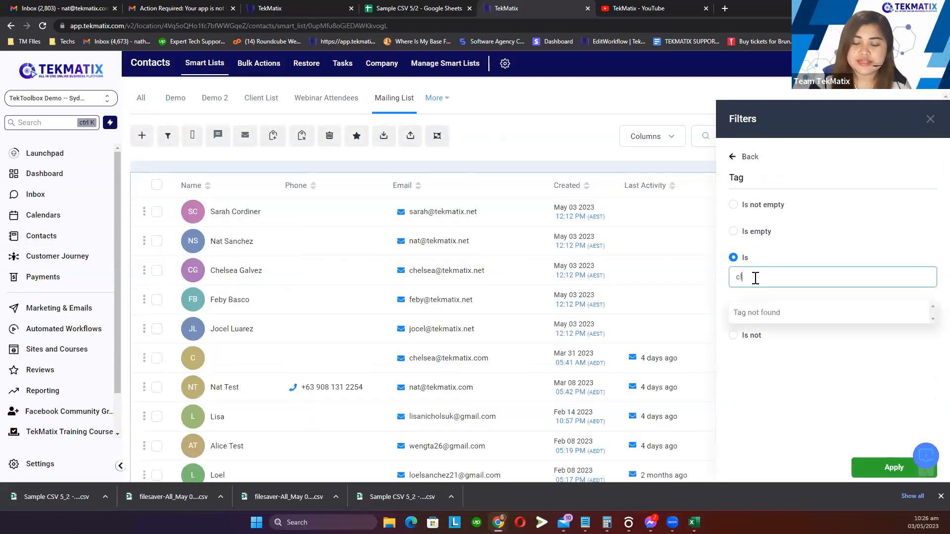
key(BackSpace)
key(BackSpace)
key(BackSpace)
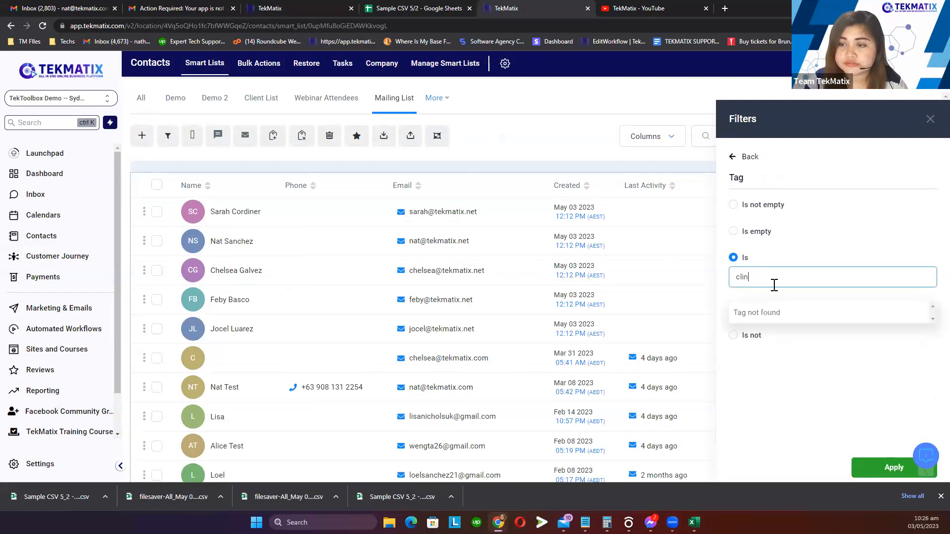
text(e)
click(770, 317)
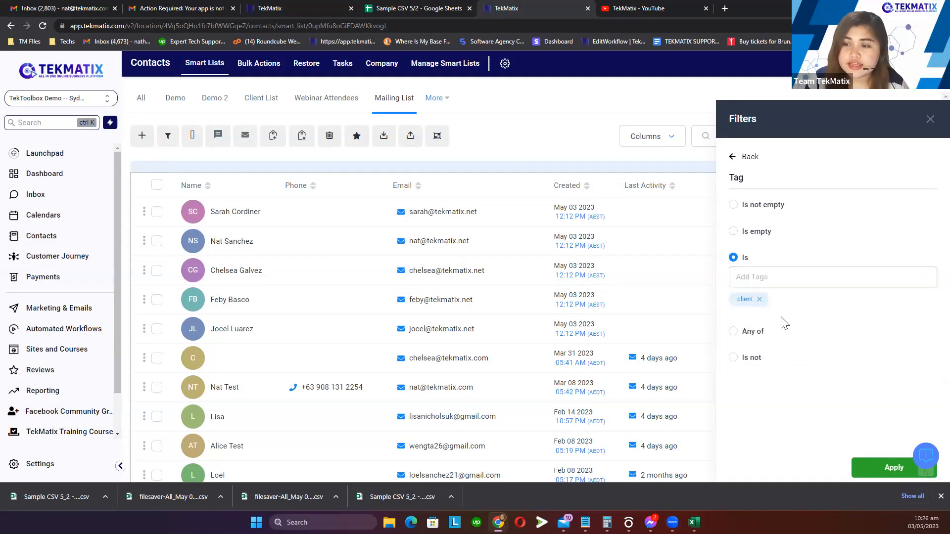
click(896, 468)
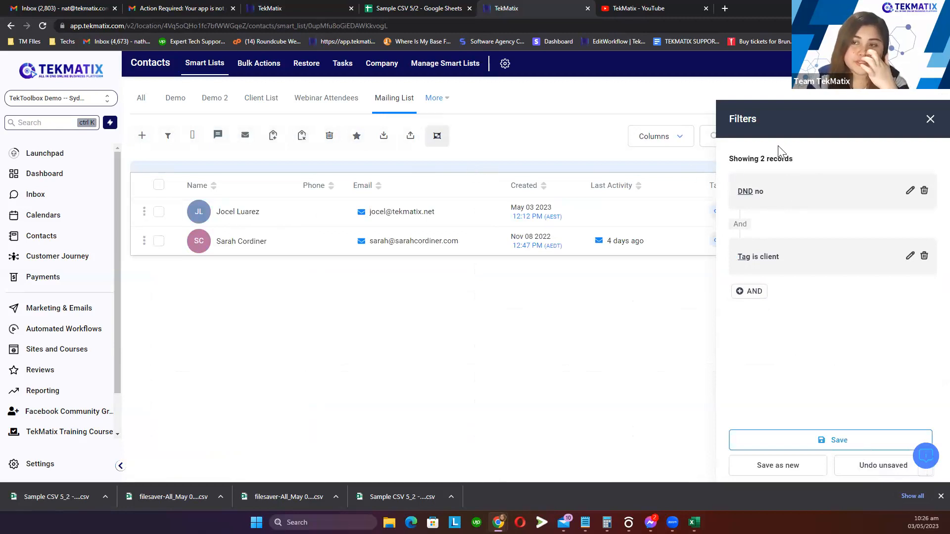
Review the 2-record result with both conditions, then save the Mailing List changes
triple_click(800, 160)
click(824, 167)
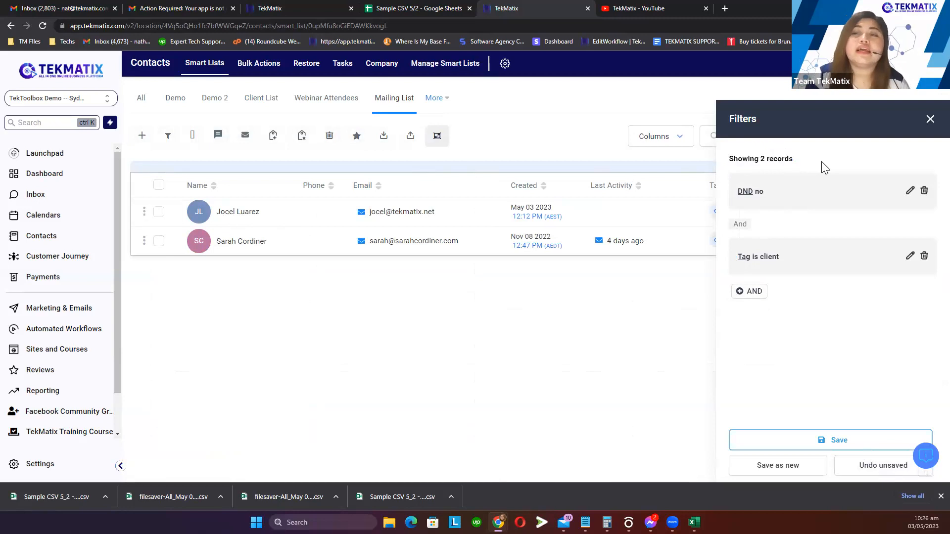
drag(775, 191, 732, 192)
click(792, 231)
drag(790, 257, 731, 273)
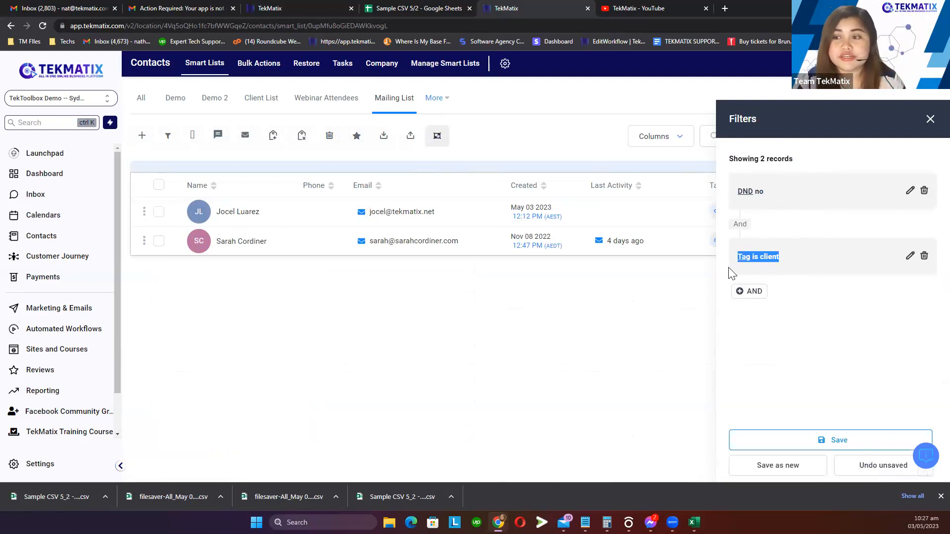
click(930, 120)
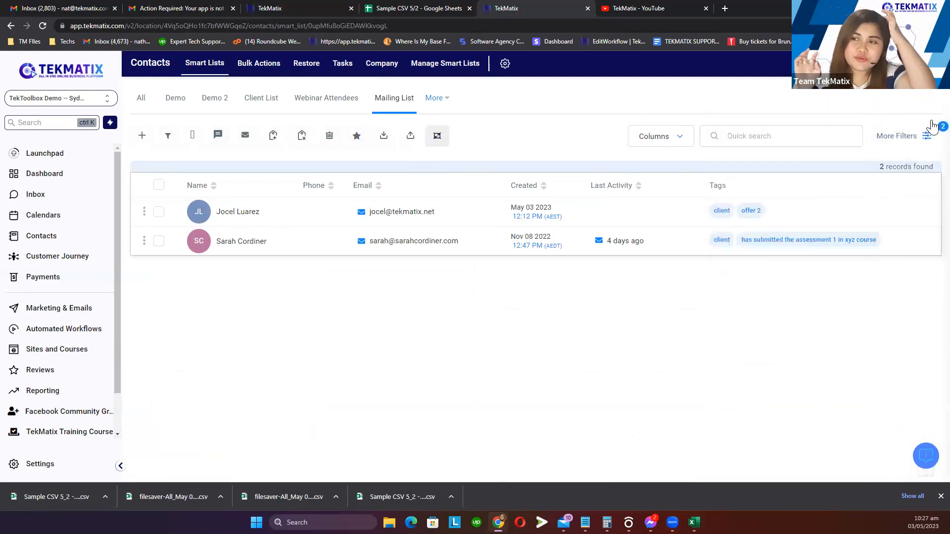
click(929, 134)
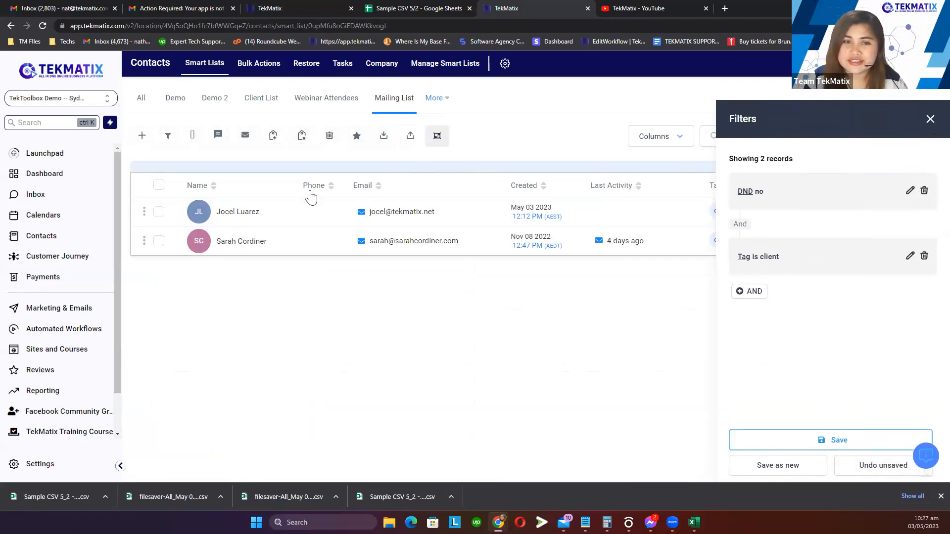
click(141, 97)
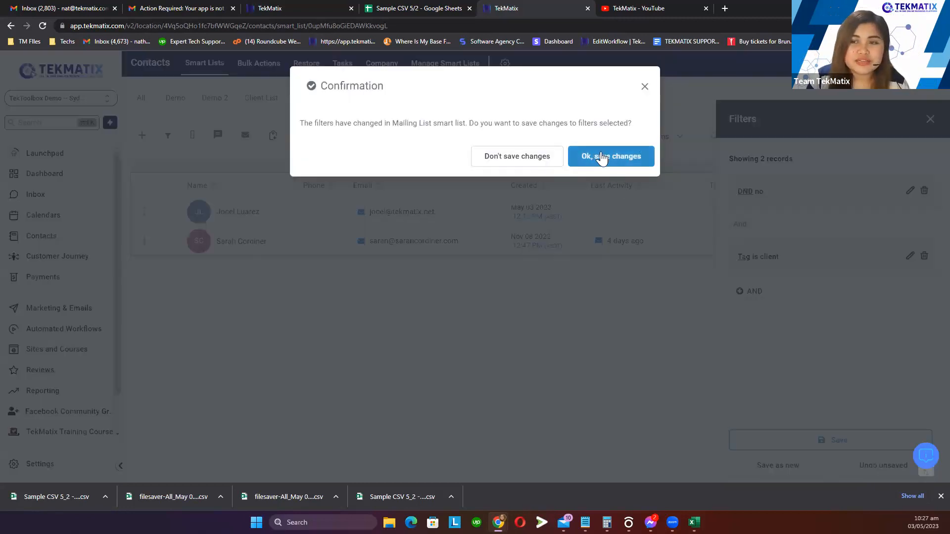
click(605, 145)
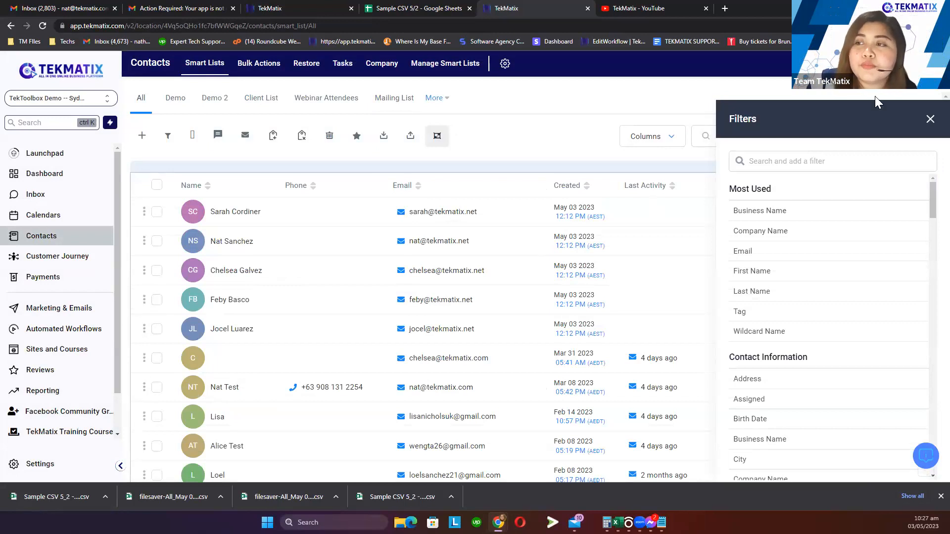
Close the Filters panel, open a contact's record briefly, then return to the All list
click(930, 120)
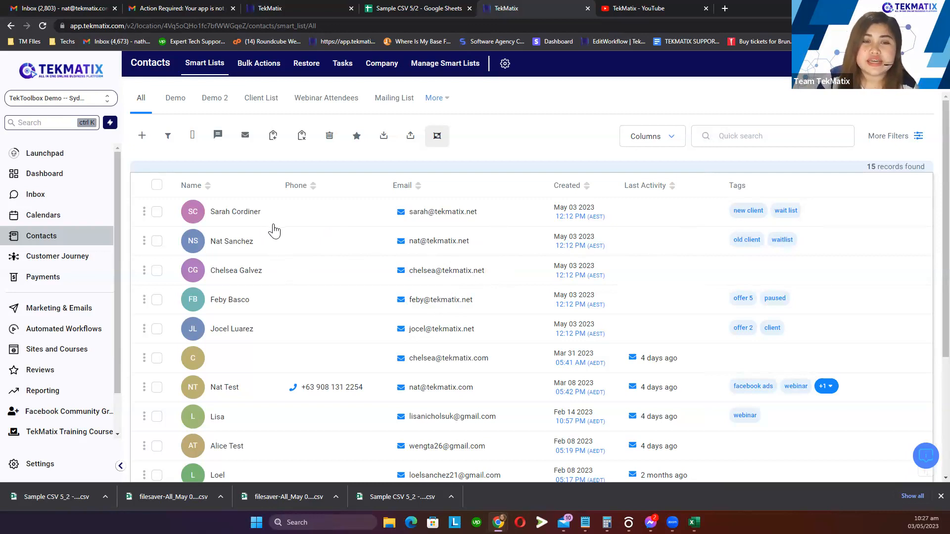
scroll(518, 294, down, 1)
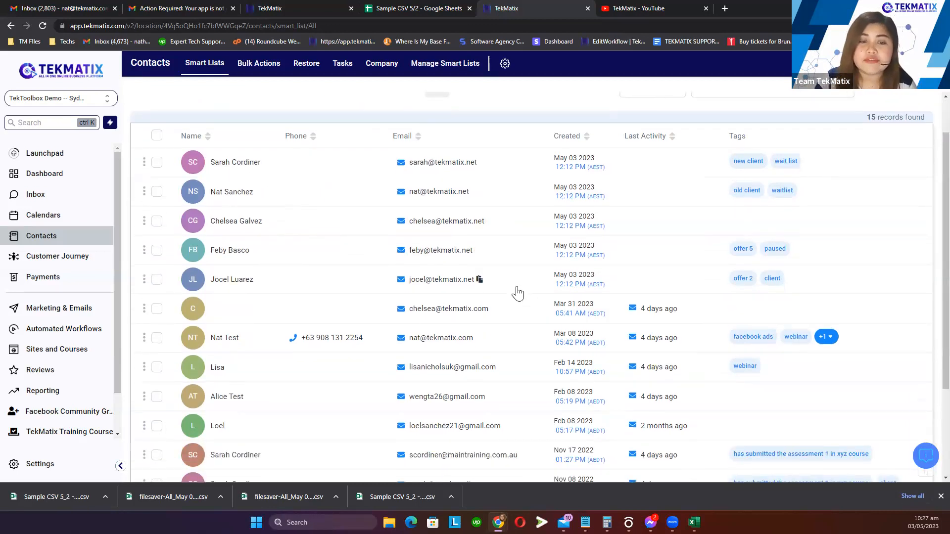
click(237, 338)
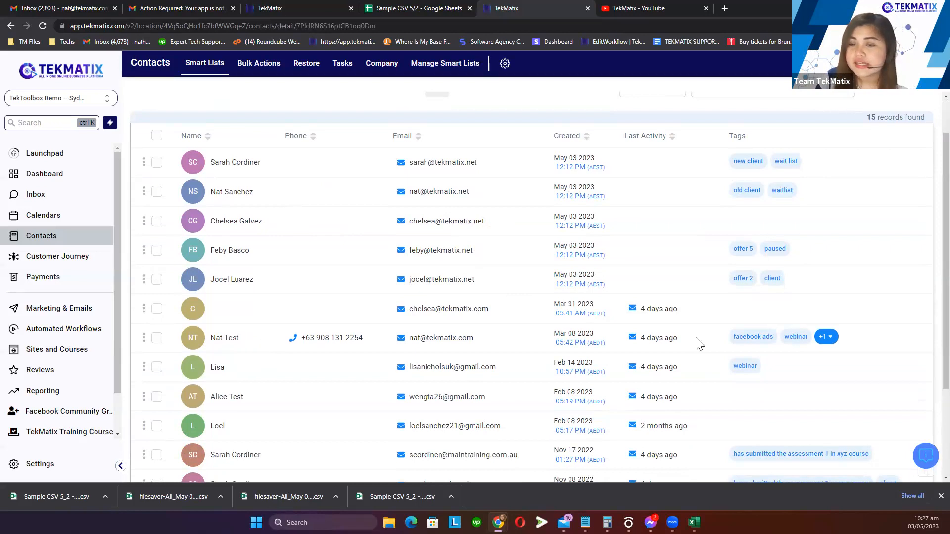
click(131, 90)
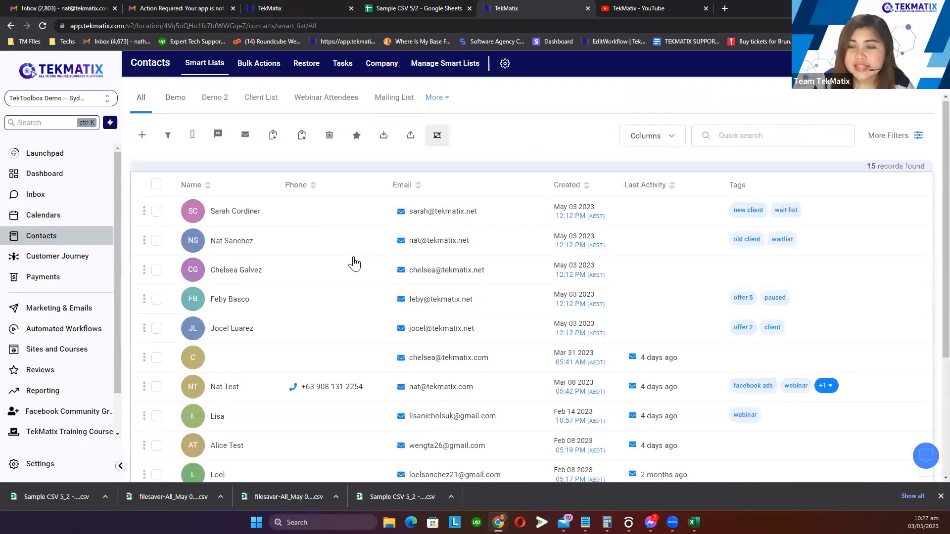
Reveal a contact's hidden 'member' tag via its +1 badge, then open the second contact
scroll(354, 264, down, 2)
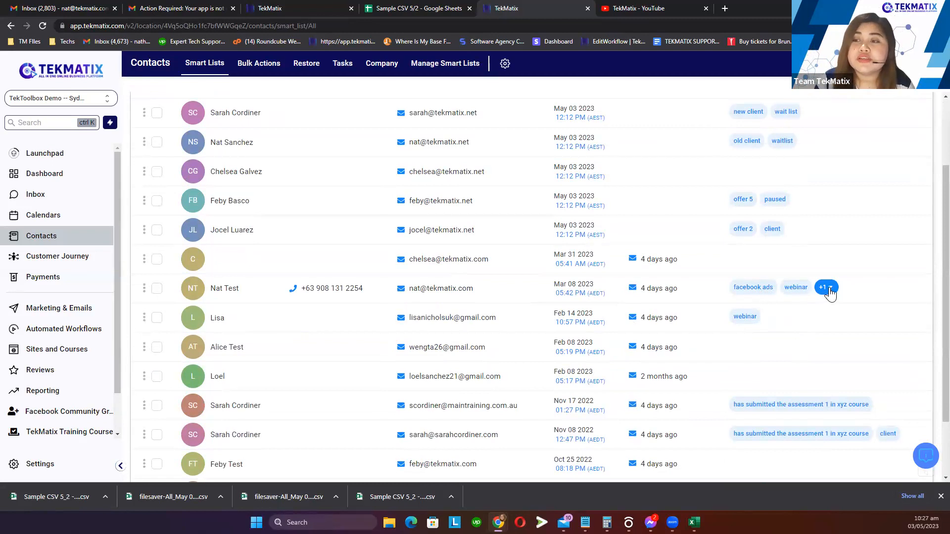
click(830, 290)
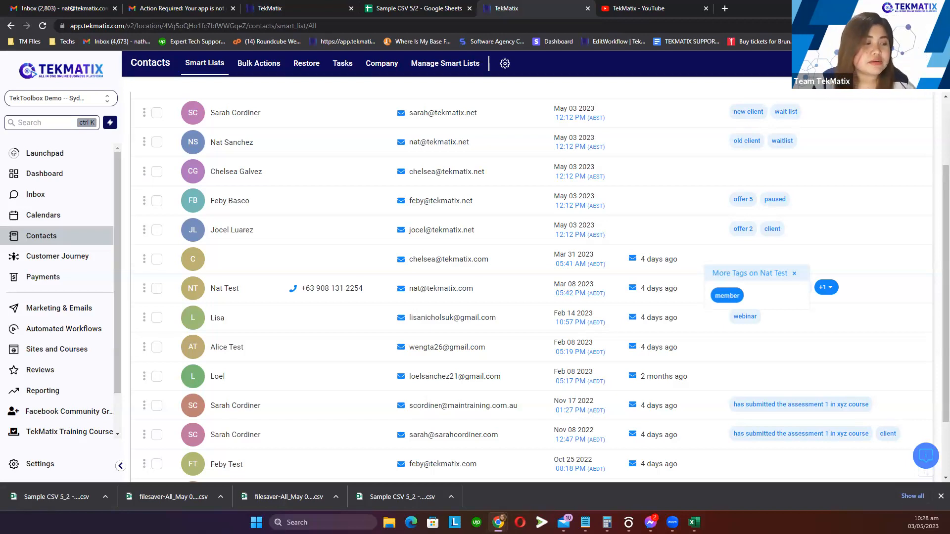
click(669, 154)
Back on the All list, apply a More Filters condition City is davao, yielding 0 records
click(134, 87)
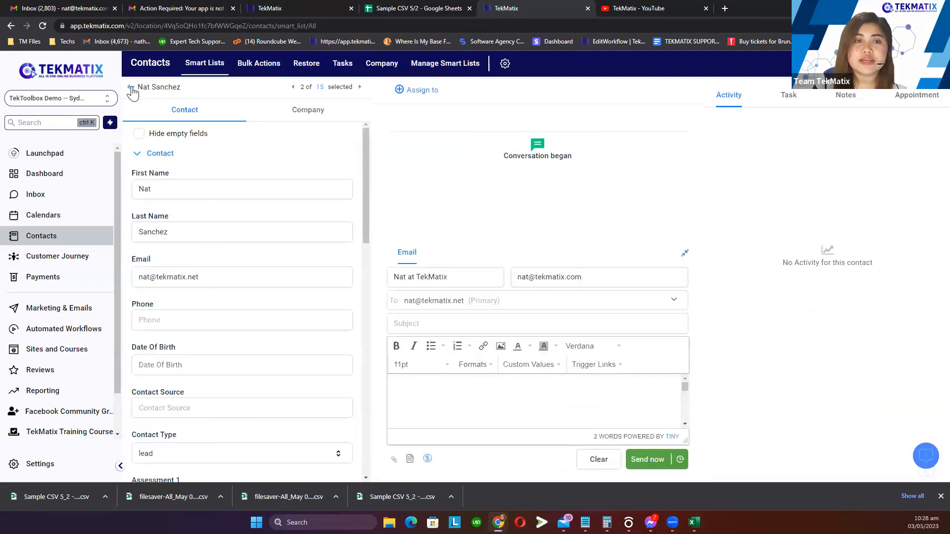
click(900, 137)
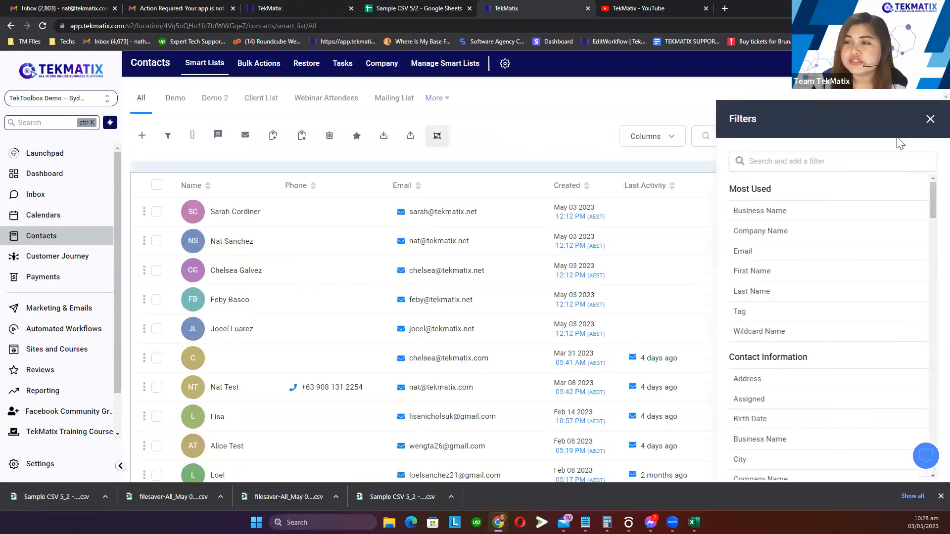
click(848, 163)
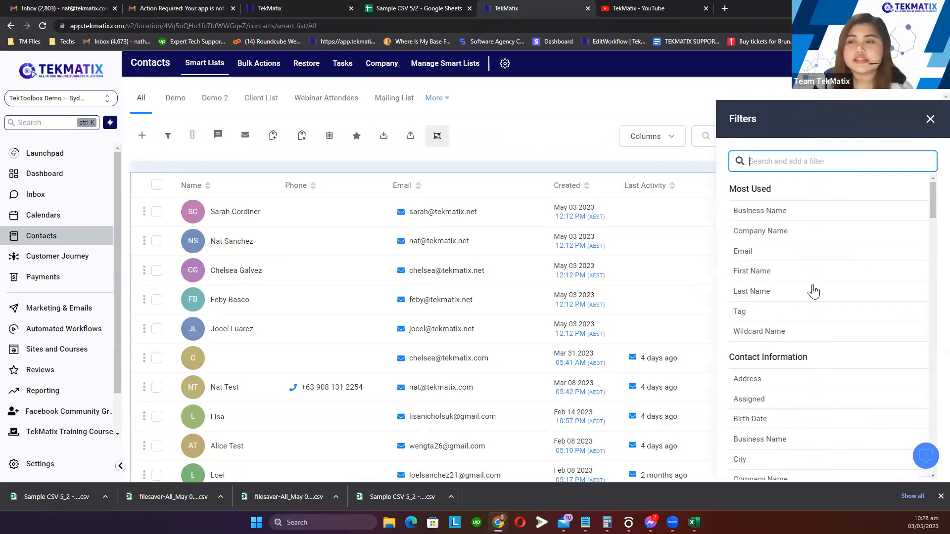
scroll(808, 267, down, 2)
mouse_move(823, 259)
mouse_down()
mouse_move(780, 266)
mouse_move(822, 264)
mouse_up()
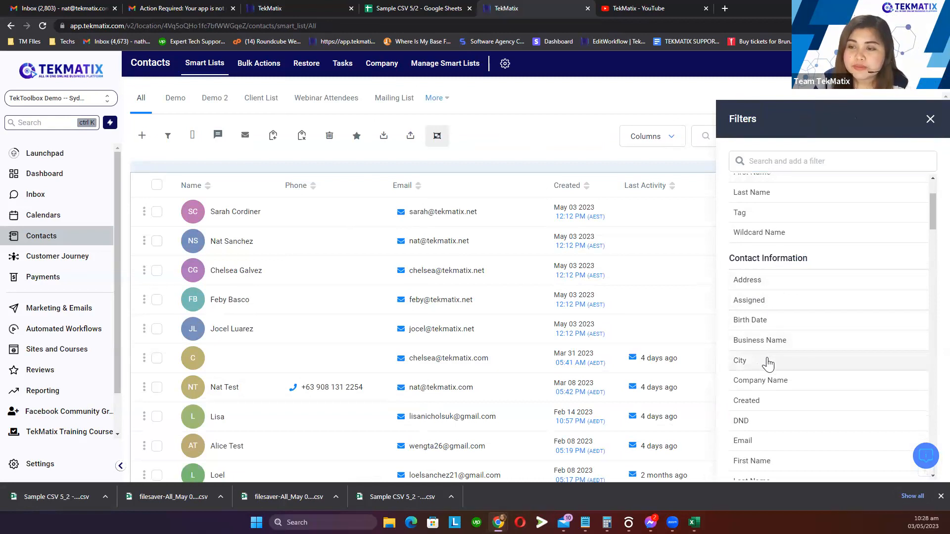
click(771, 363)
click(770, 225)
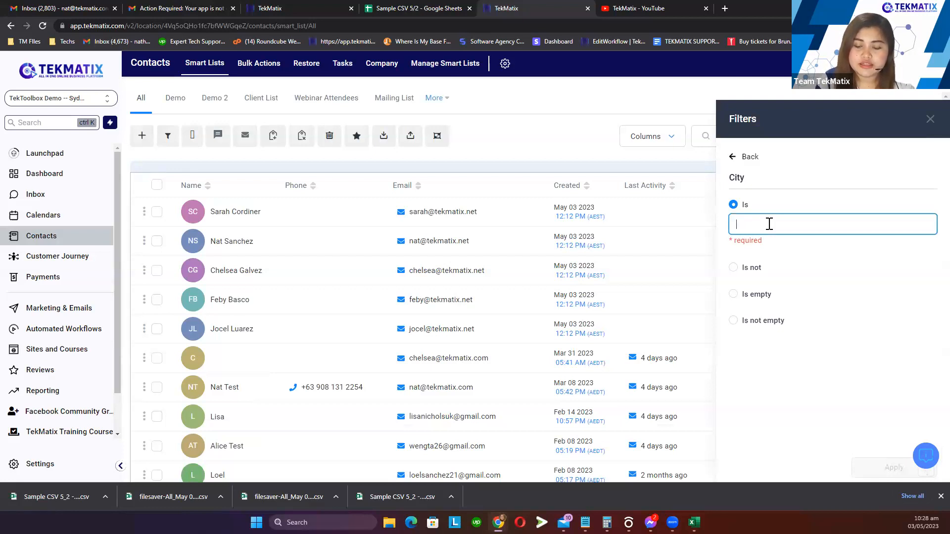
text(davao)
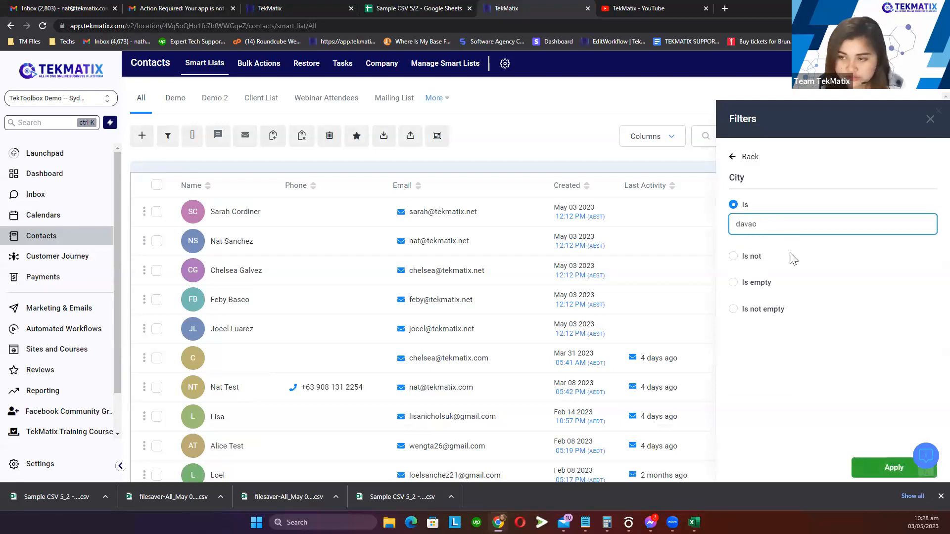
click(869, 468)
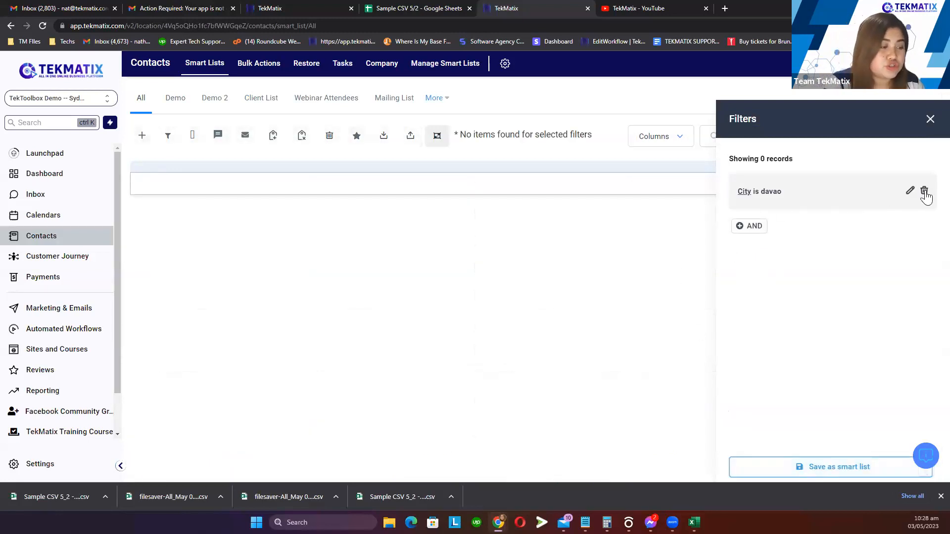
Delete the City is davao filter, look at the State filter, then close the Filters panel
click(924, 191)
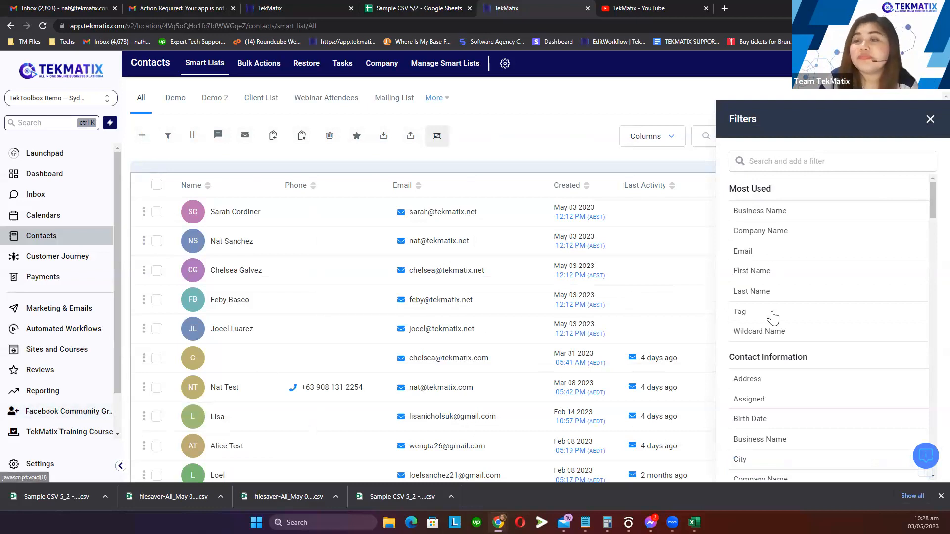
scroll(802, 352, down, 6)
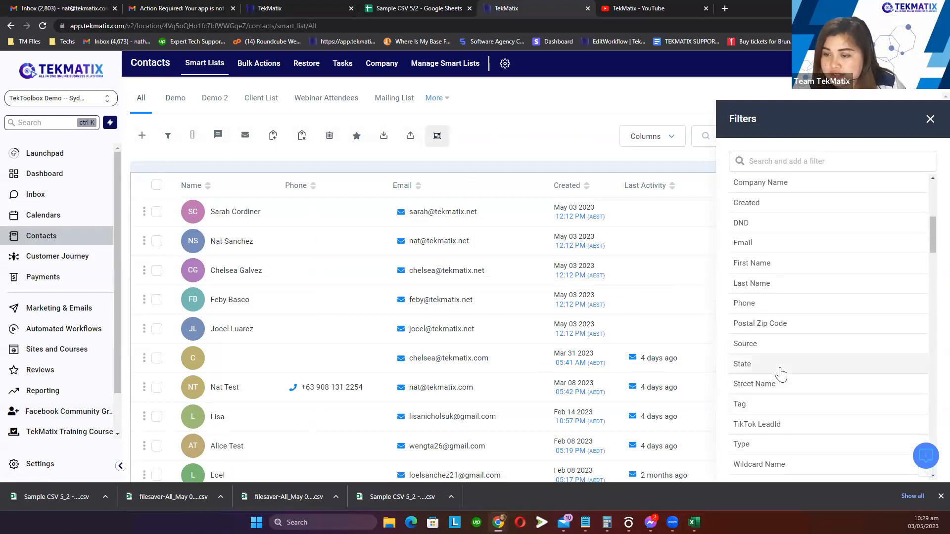
click(781, 367)
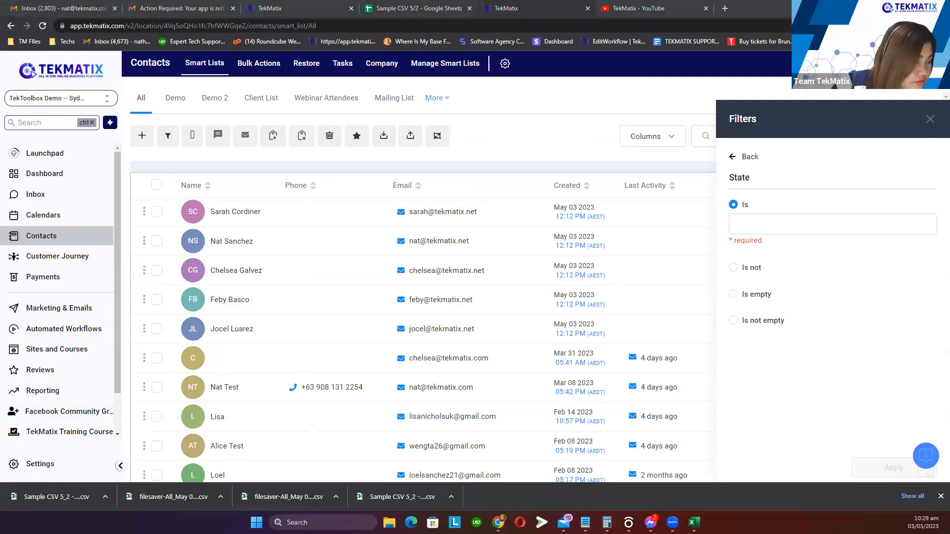
click(747, 448)
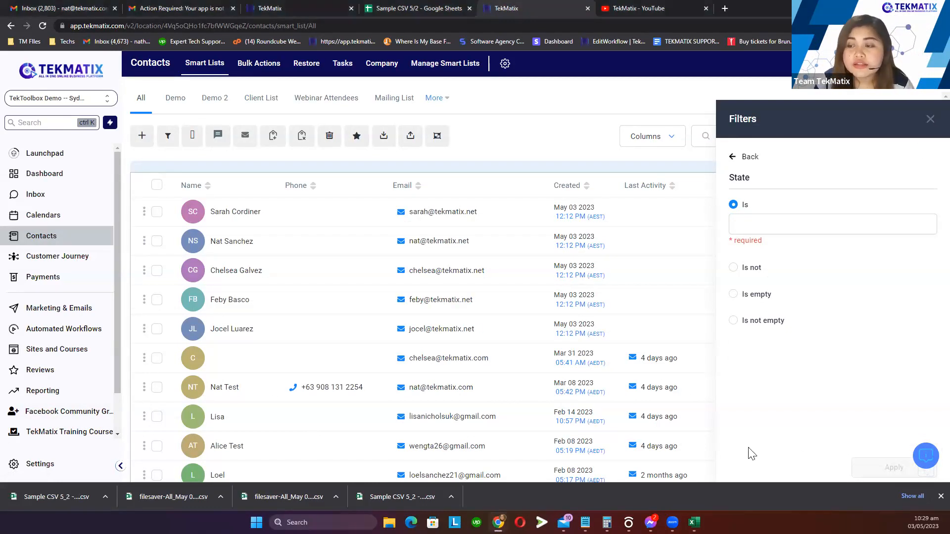
click(734, 158)
click(929, 120)
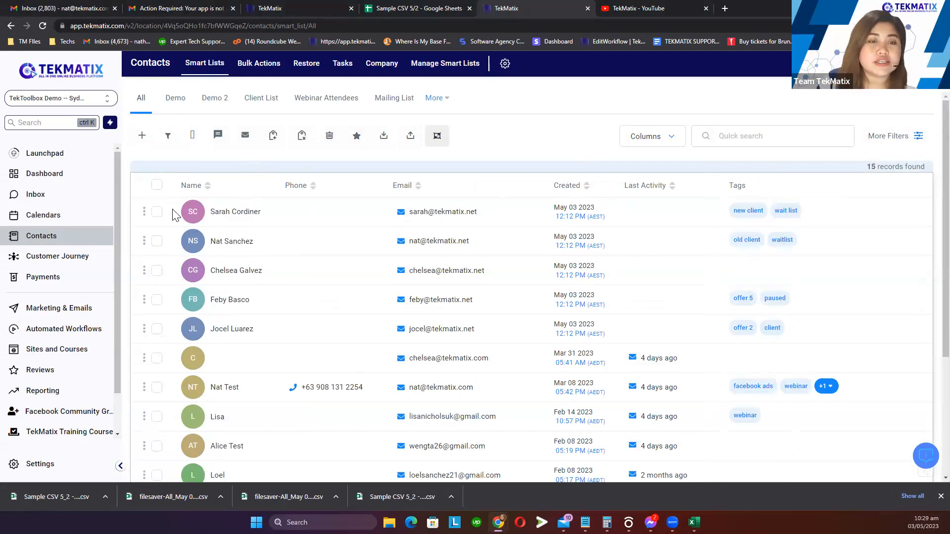
Select all 15 contacts, start and cancel an email, then go to Marketing & Emails
click(157, 186)
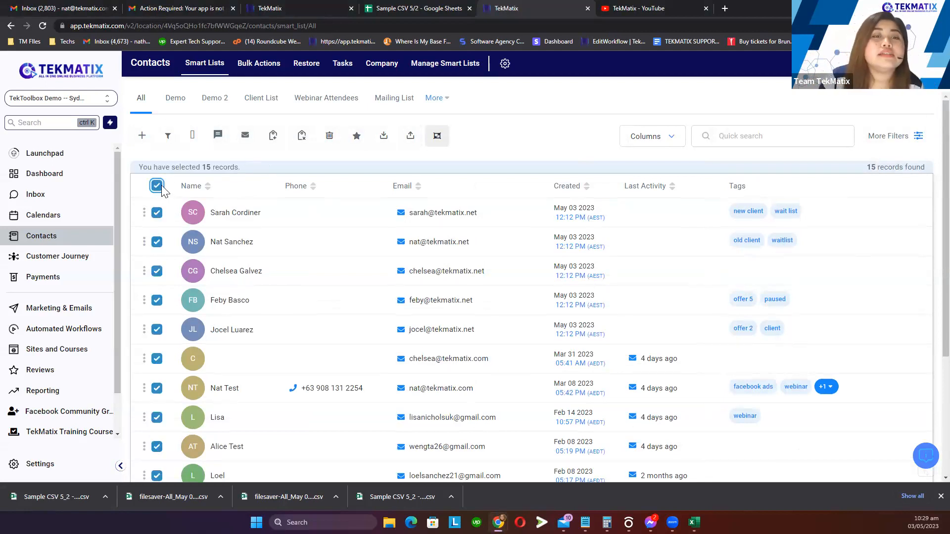
click(245, 138)
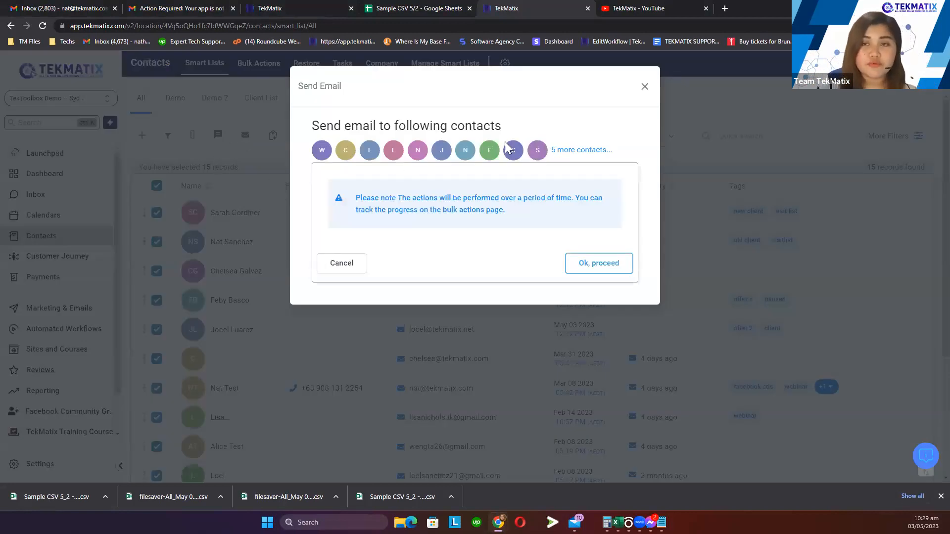
click(645, 88)
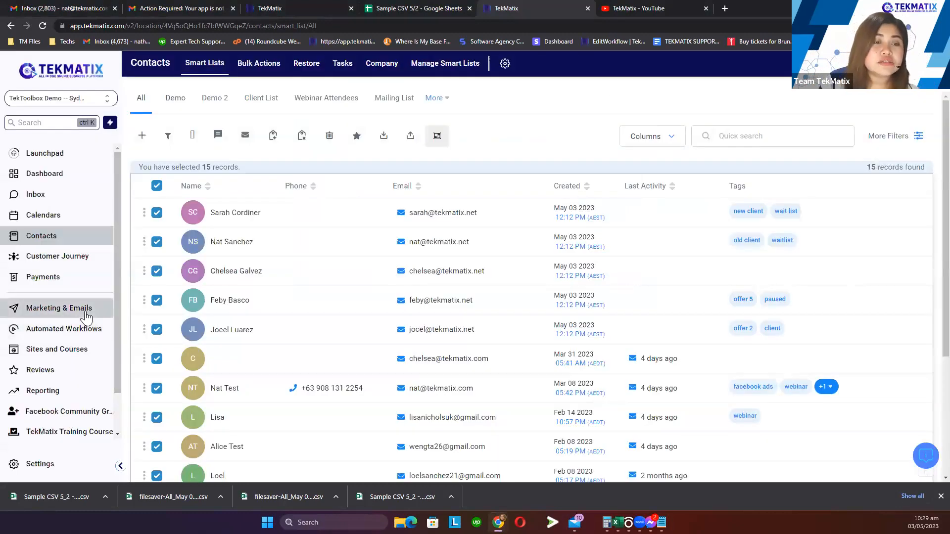
click(86, 316)
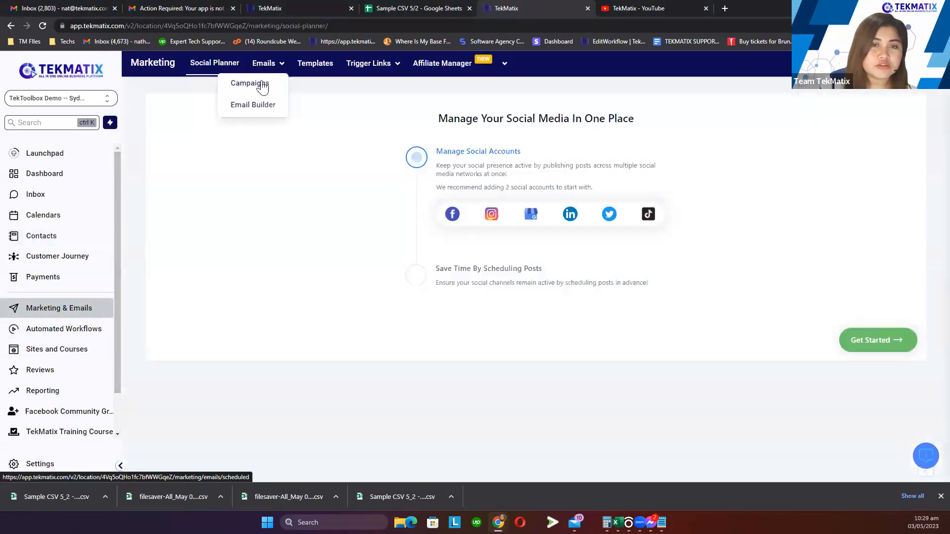
Edit the Member Welcome Emails draft, choose All contacts as recipients, then return to Campaigns
click(263, 84)
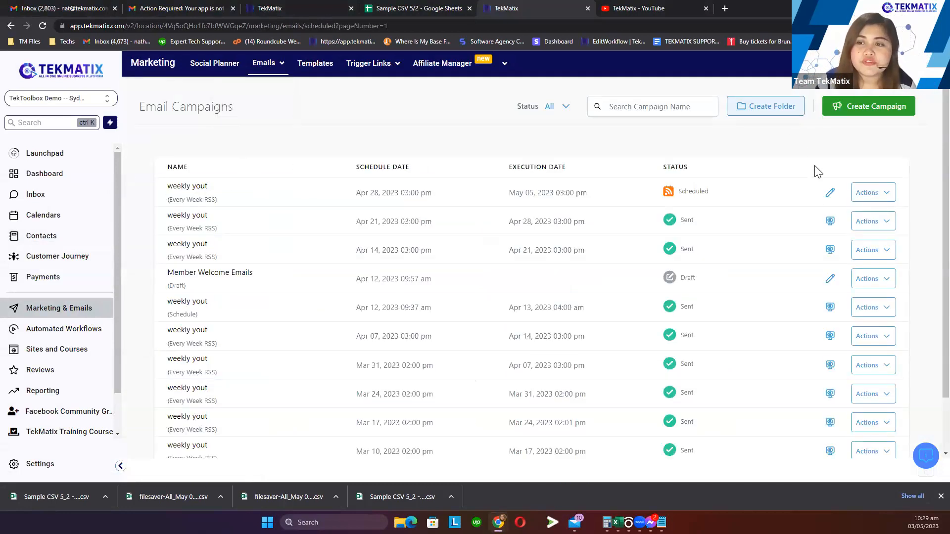
click(831, 279)
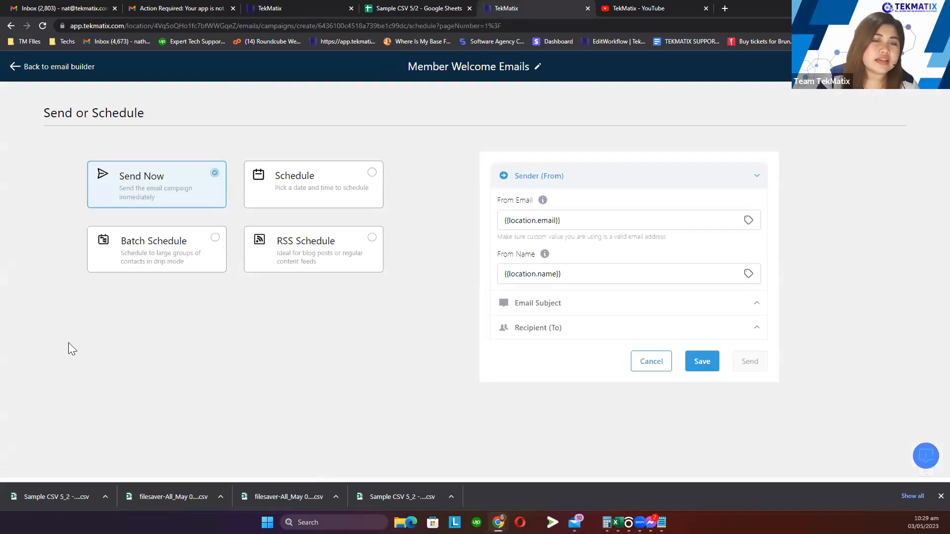
click(536, 338)
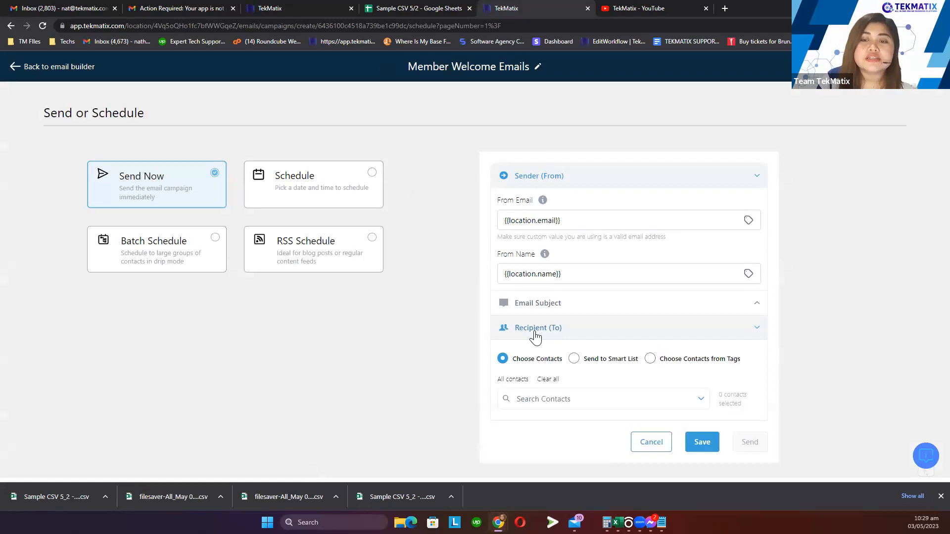
click(514, 381)
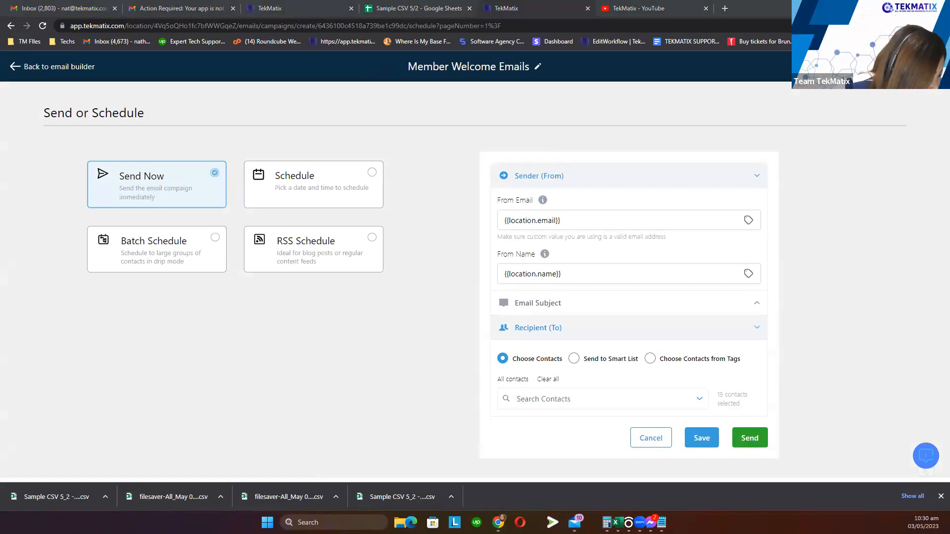
click(76, 69)
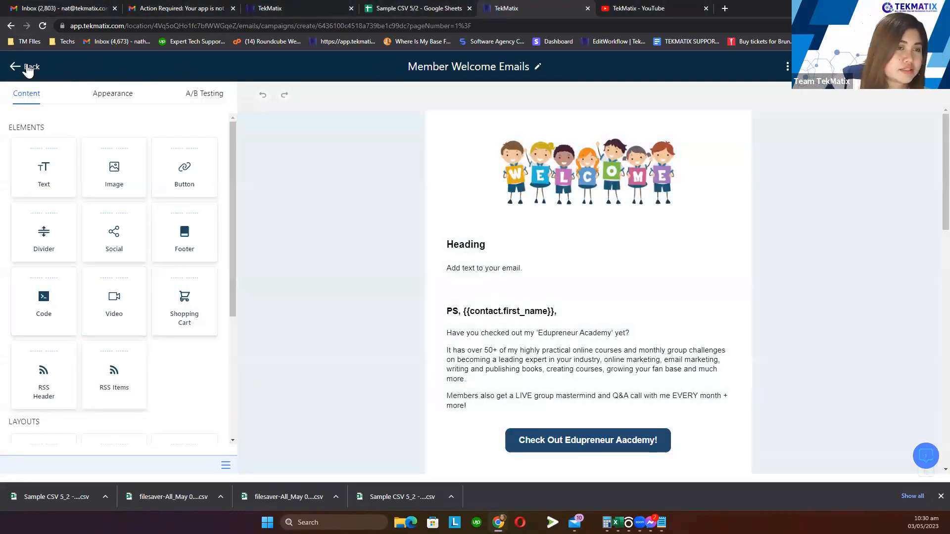
click(25, 66)
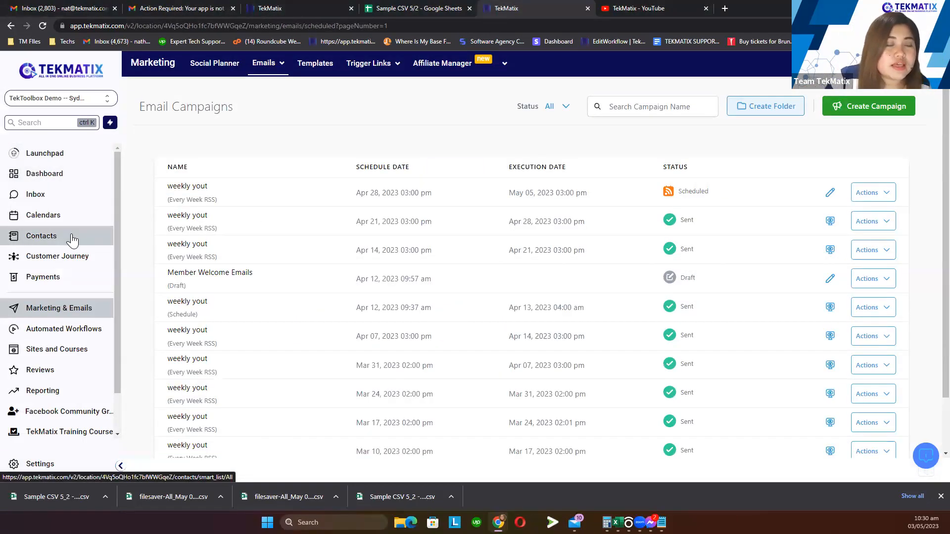
In Manage Smart Lists, share the Demo list globally with all users, then return to Contacts
click(72, 241)
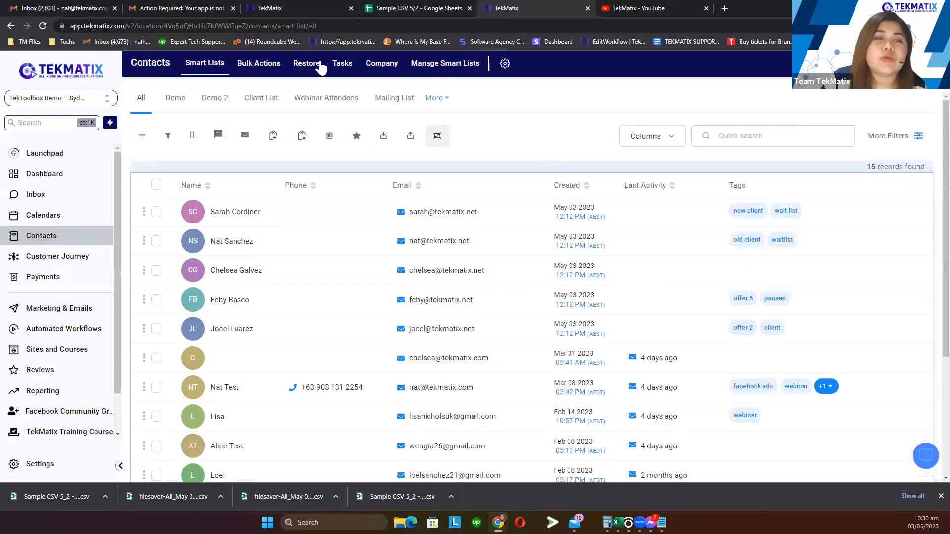
click(453, 69)
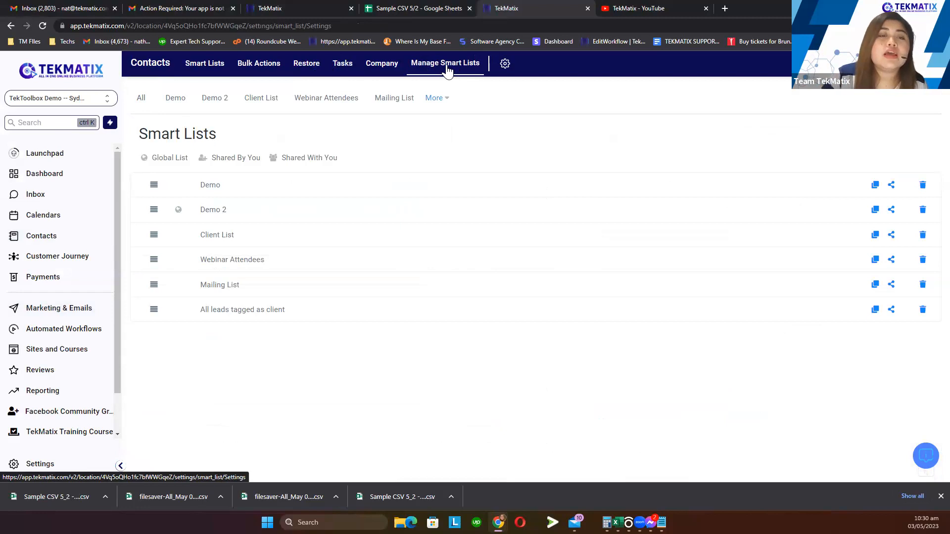
click(892, 185)
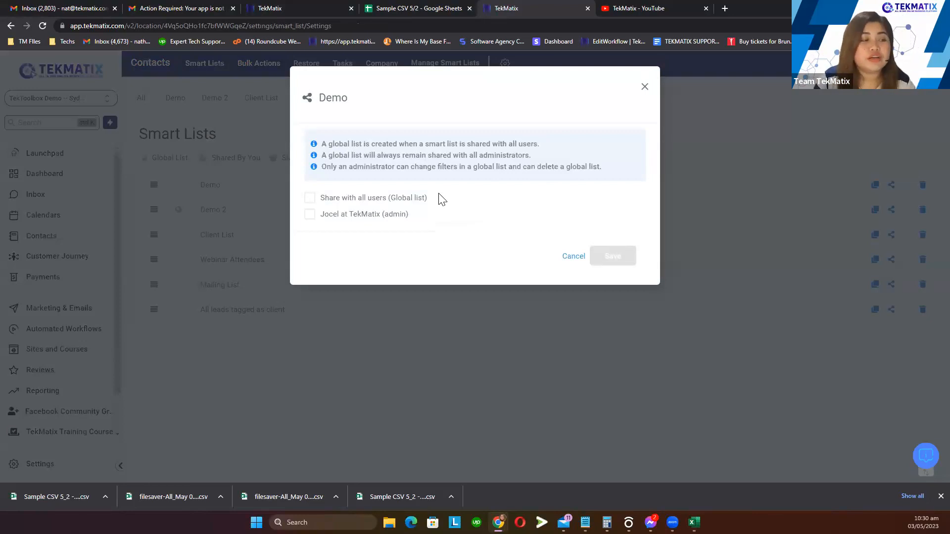
click(645, 88)
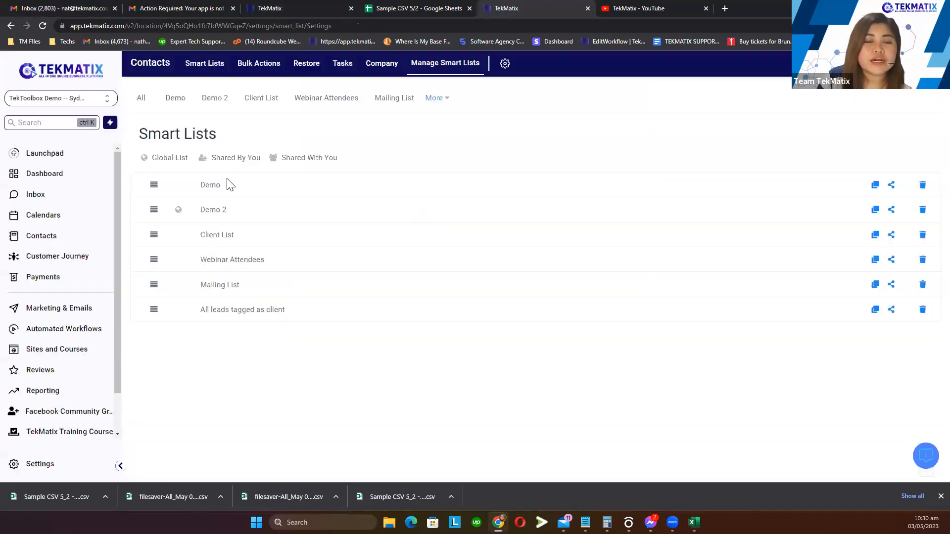
click(891, 185)
click(376, 197)
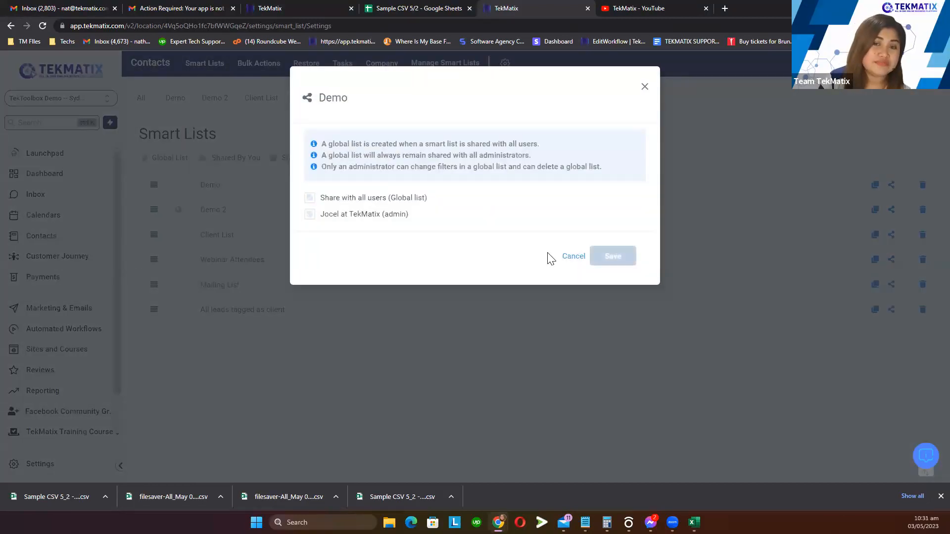
click(603, 257)
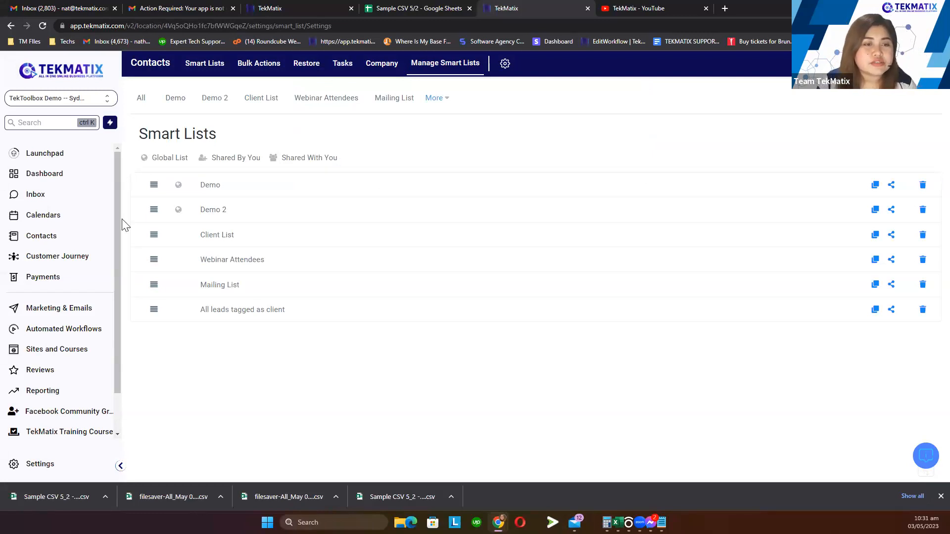
click(56, 241)
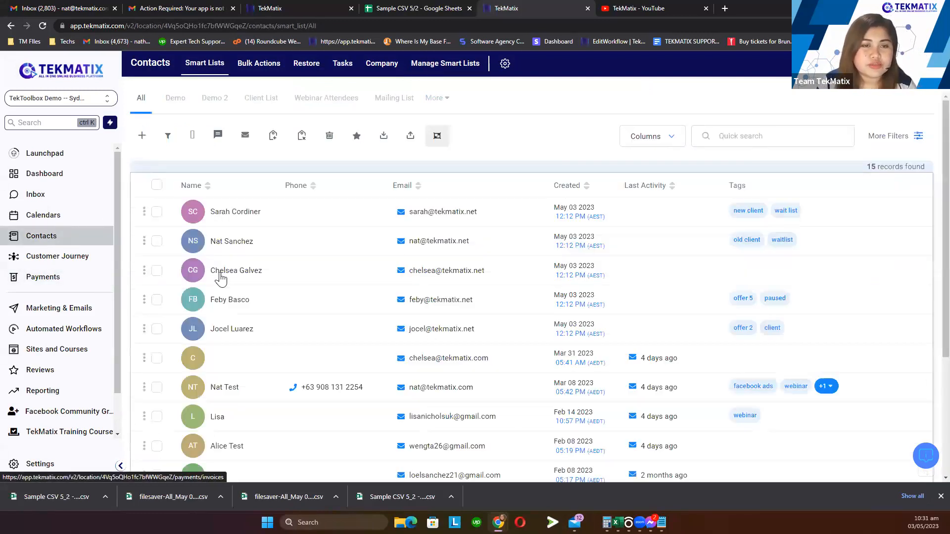
Open the first contact's record and toggle DND all channels on and off twice
click(243, 217)
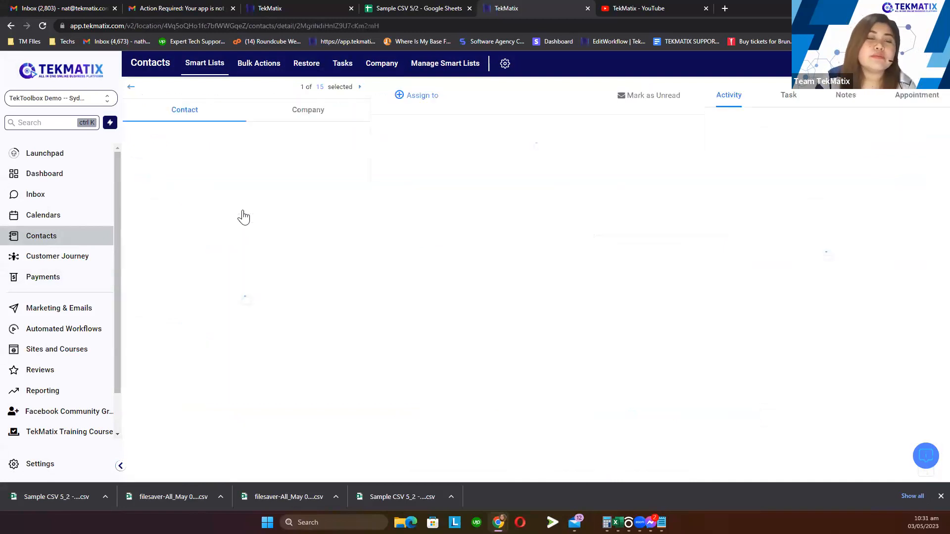
scroll(299, 274, down, 15)
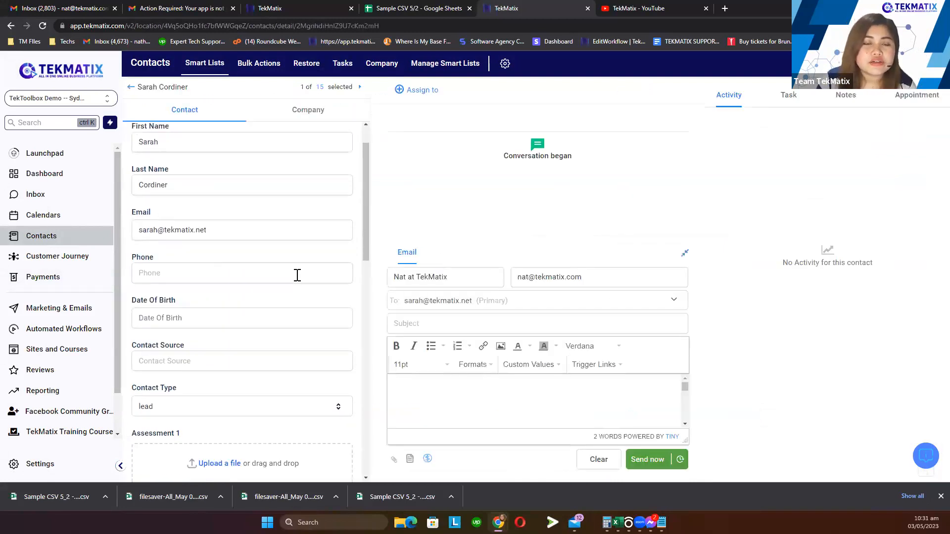
scroll(296, 275, up, 1)
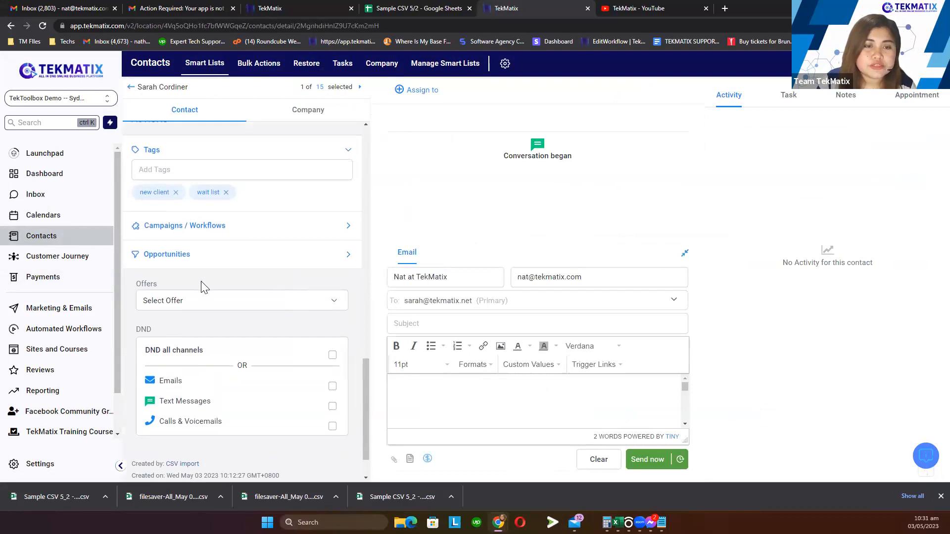
drag(144, 332, 136, 331)
scroll(204, 329, down, 1)
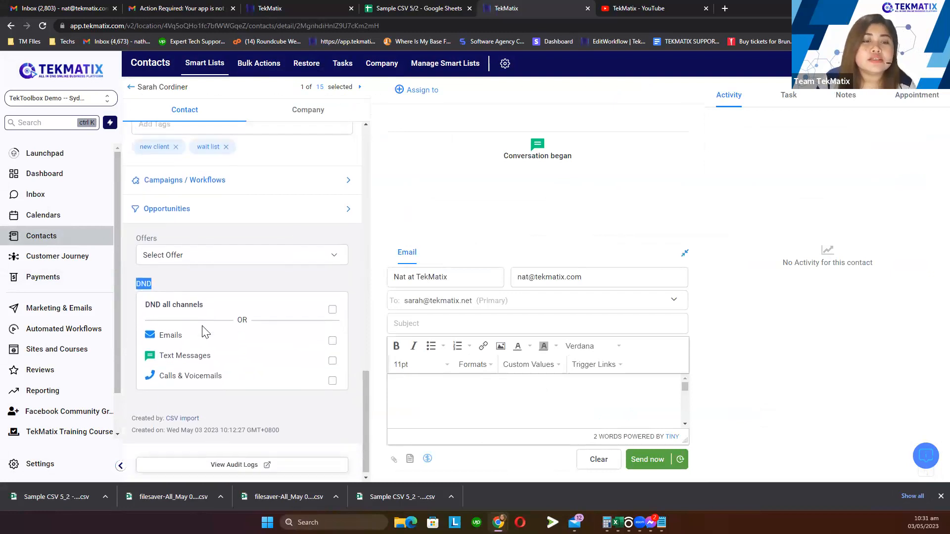
drag(204, 301, 143, 303)
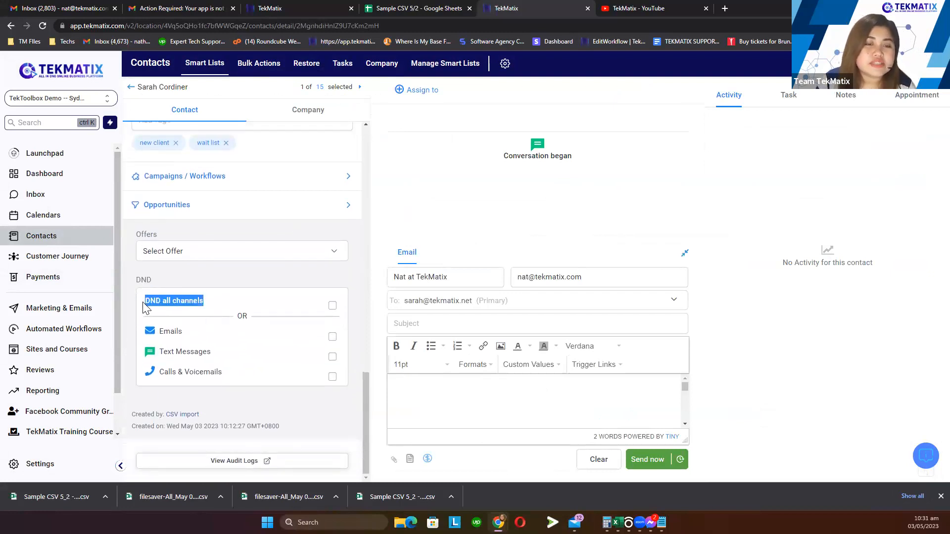
click(332, 306)
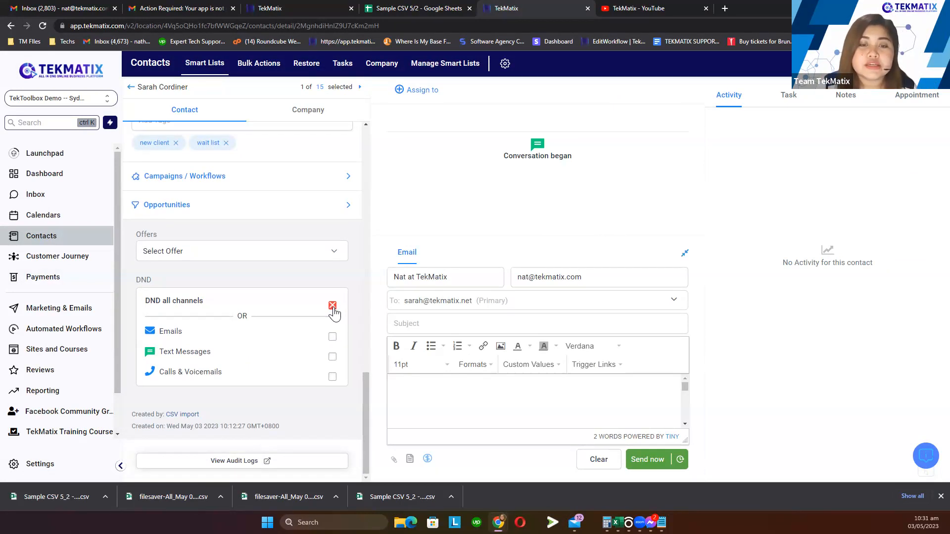
click(333, 307)
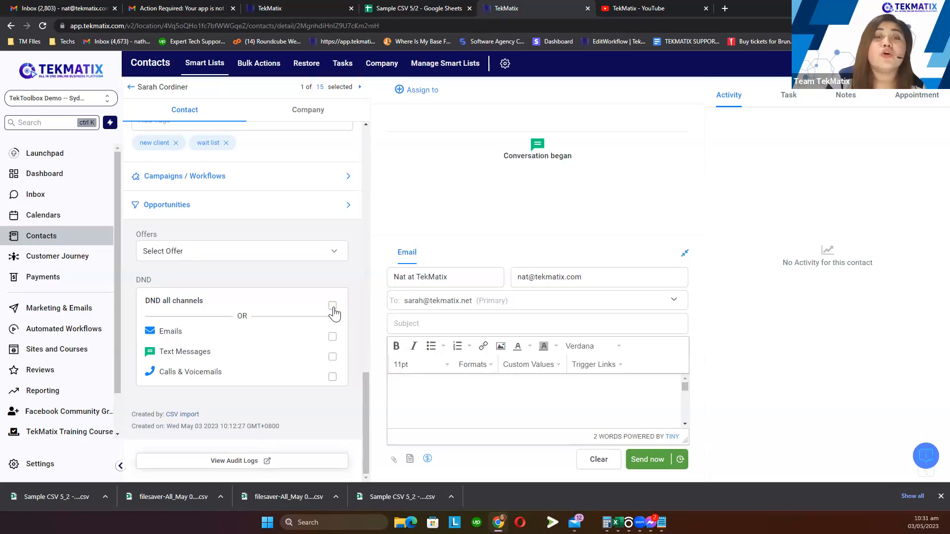
click(333, 306)
click(333, 306)
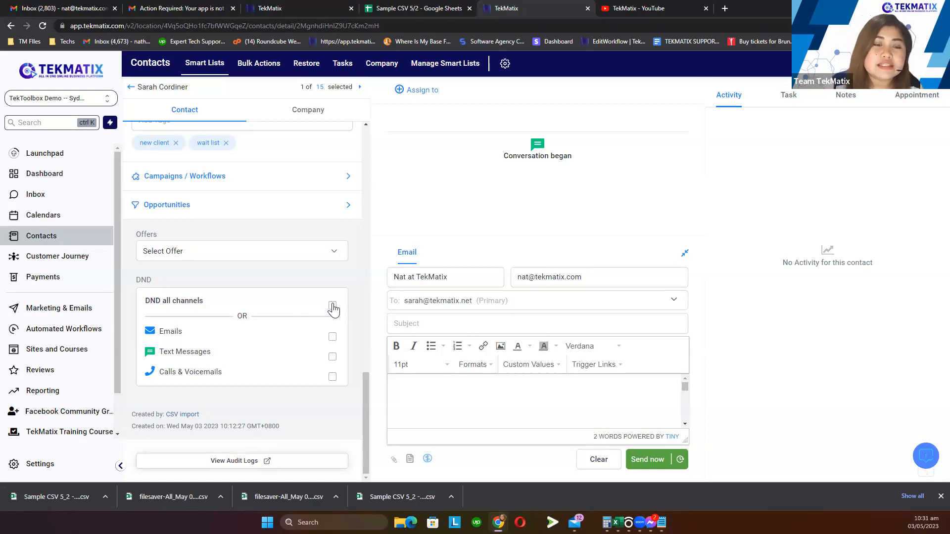
Toggle the Emails and Text Messages DND boxes, ending with only DND all channels ticked
click(333, 338)
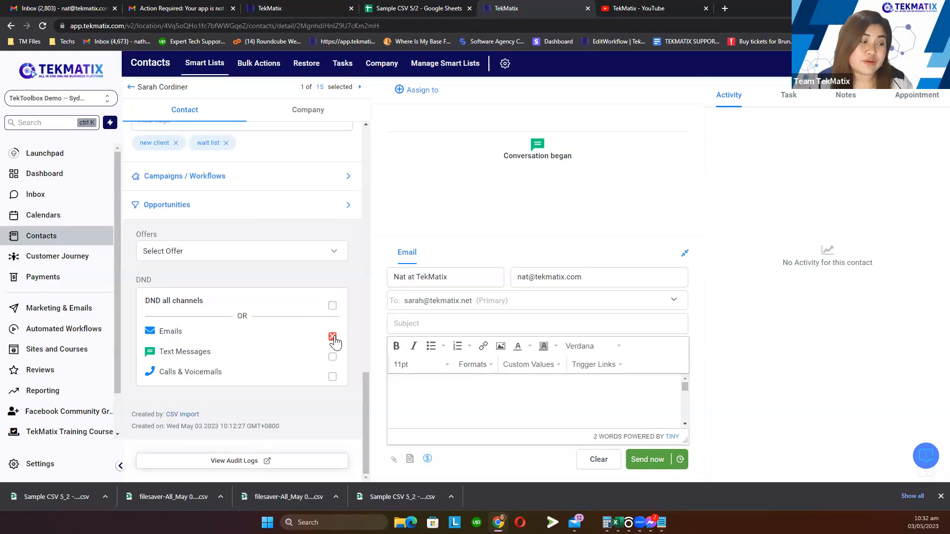
click(333, 338)
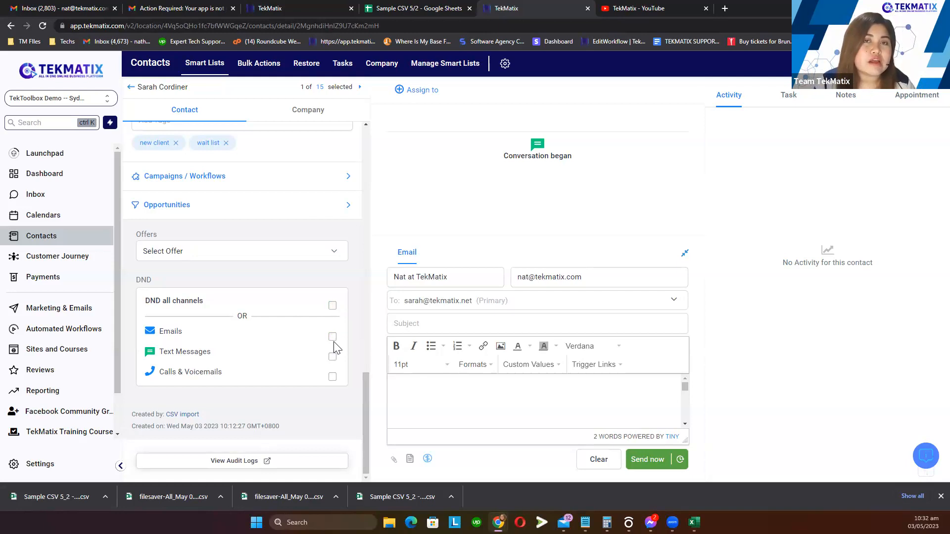
click(333, 338)
click(333, 358)
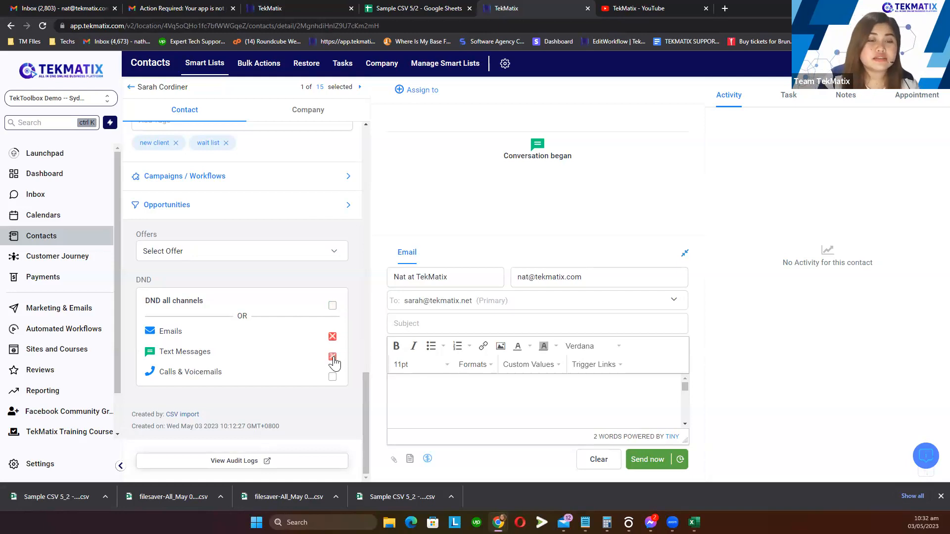
click(332, 338)
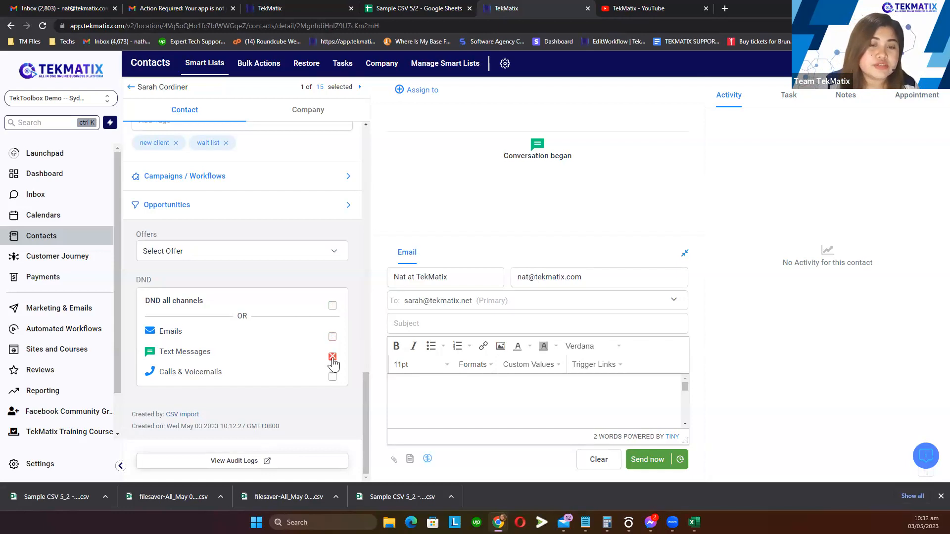
click(333, 357)
click(335, 308)
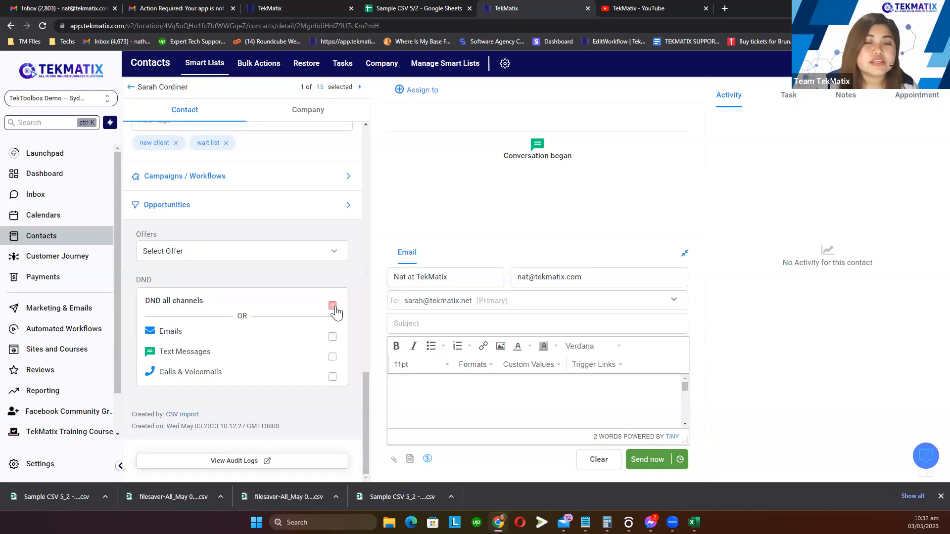